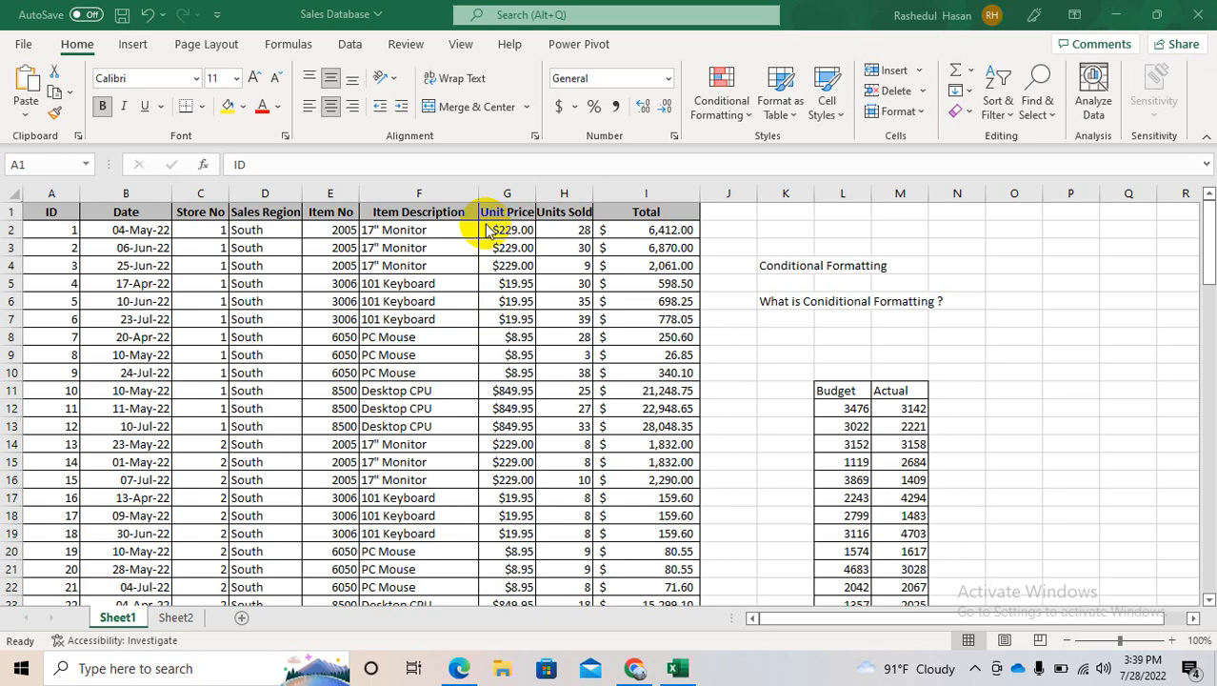
# Examine the Number, Alignment, Font, Border, Fill and Protection settings in the Format Cells dialog
pyautogui.click(285, 136)
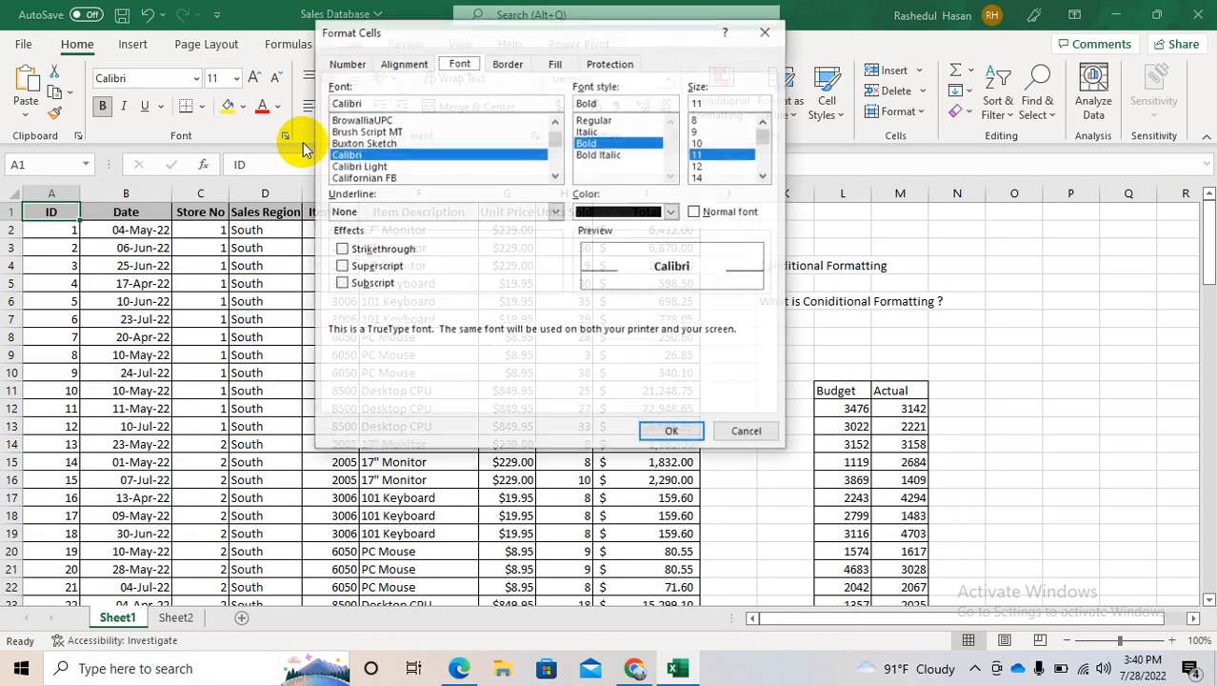
pyautogui.click(347, 63)
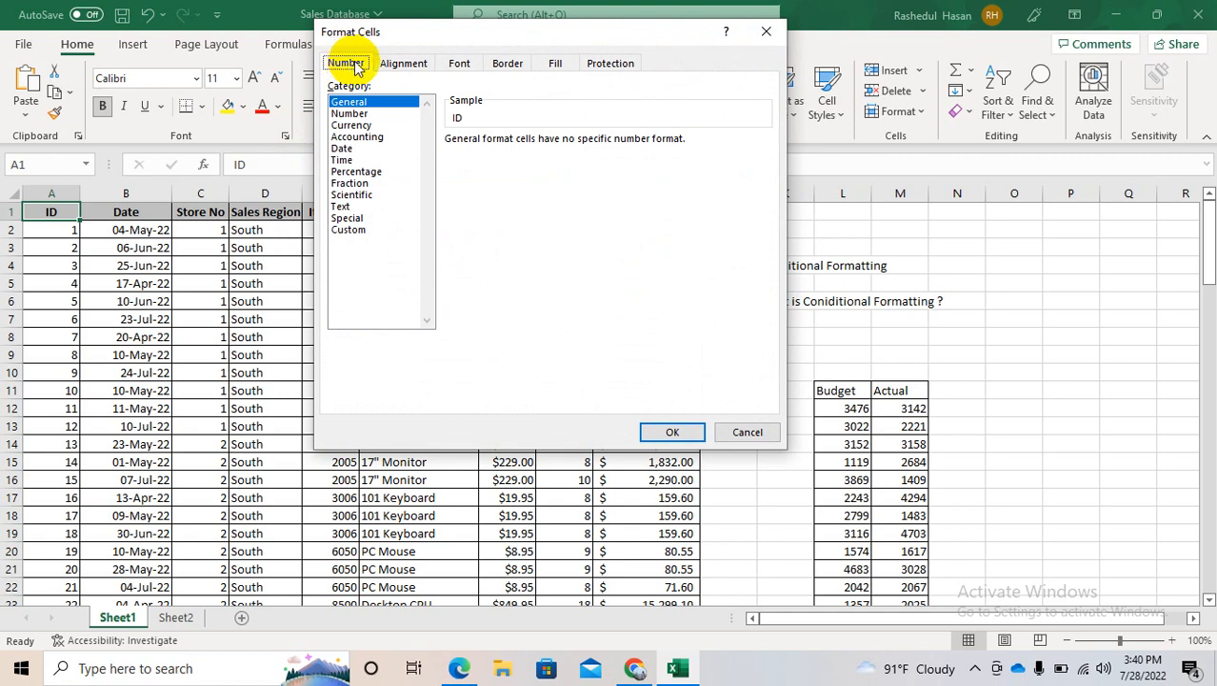
pyautogui.click(403, 64)
pyautogui.click(459, 63)
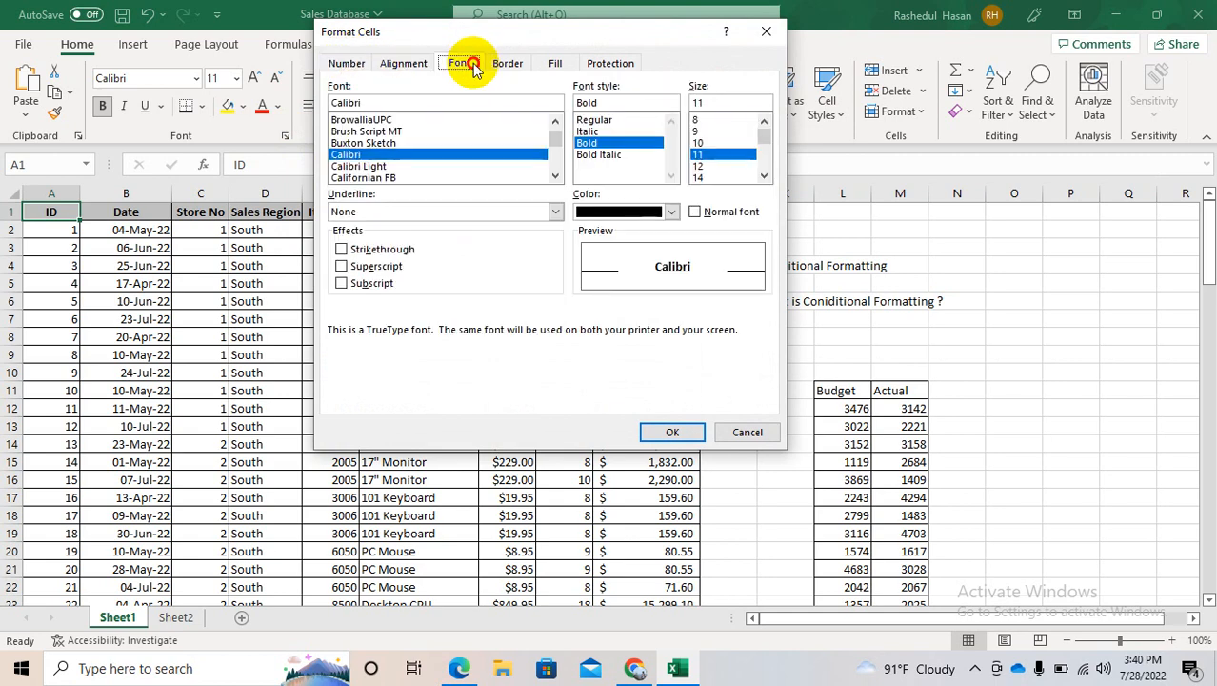
pyautogui.click(507, 63)
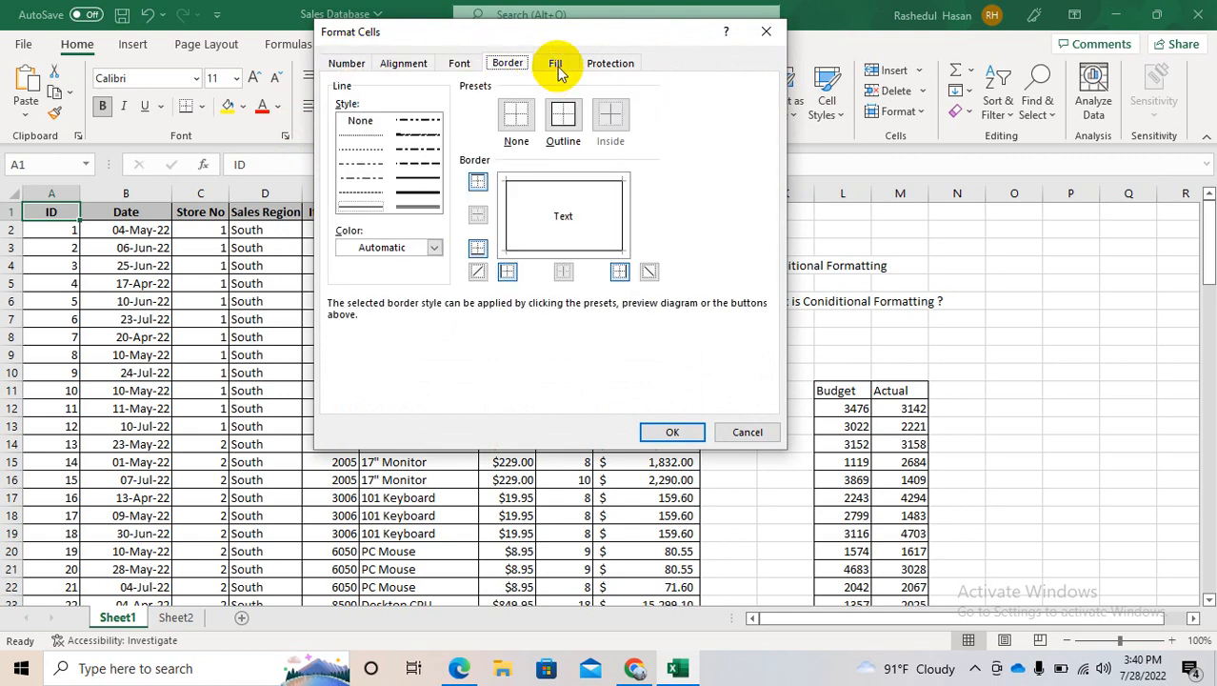
pyautogui.click(556, 69)
pyautogui.click(602, 69)
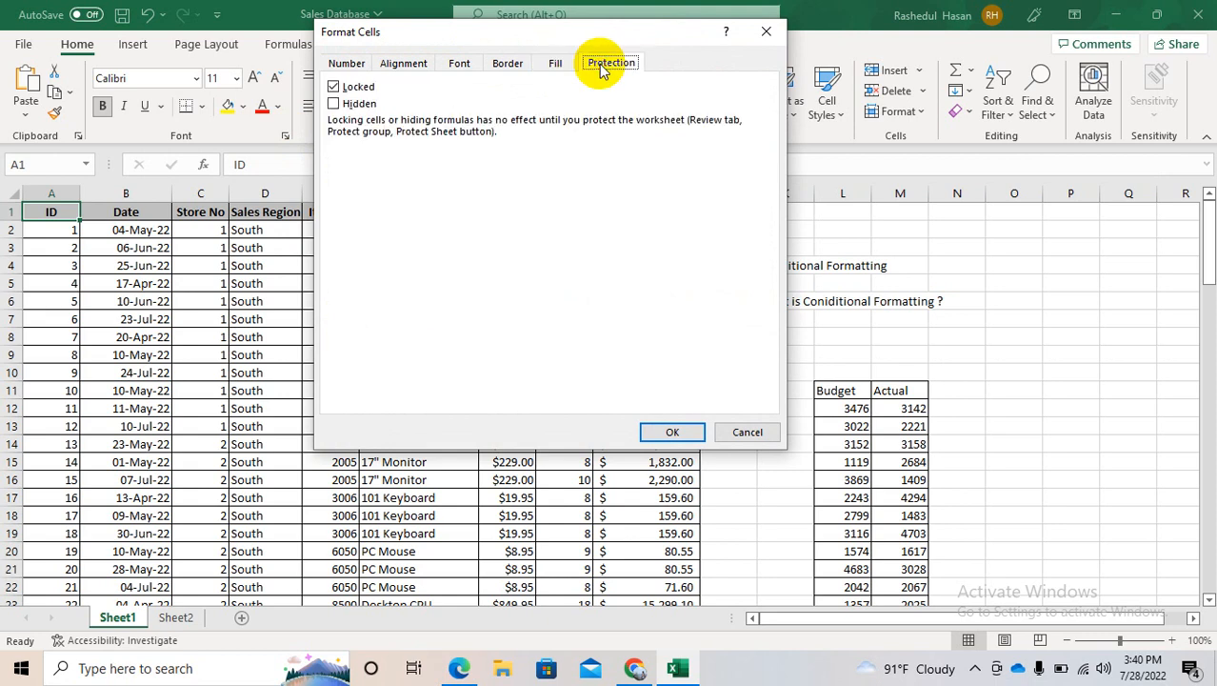
pyautogui.click(345, 69)
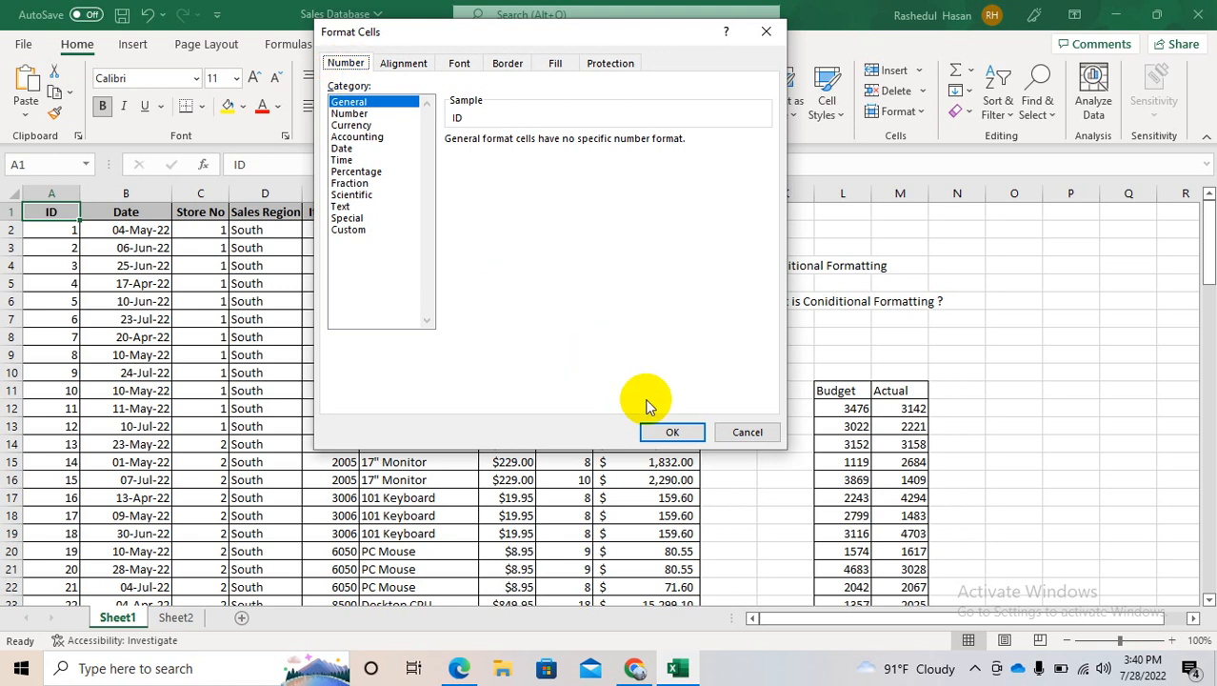
pyautogui.click(672, 431)
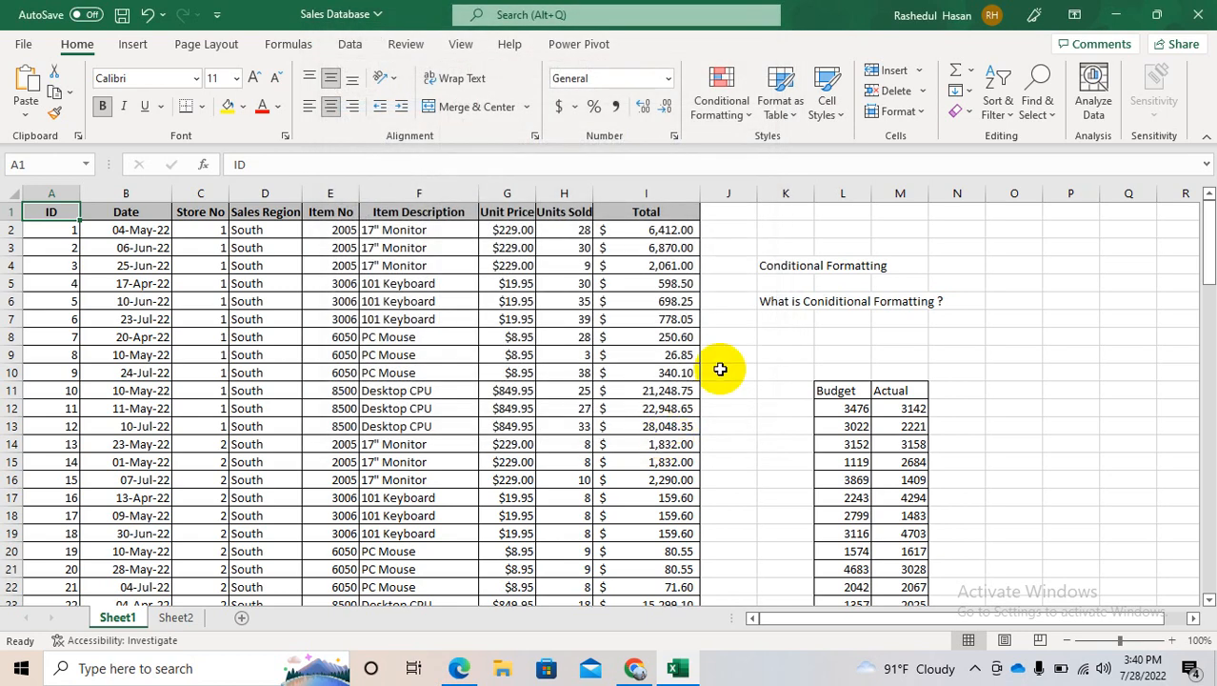
# Examine the Total column's values and the sales records from the end of the table back to the first record
pyautogui.click(784, 275)
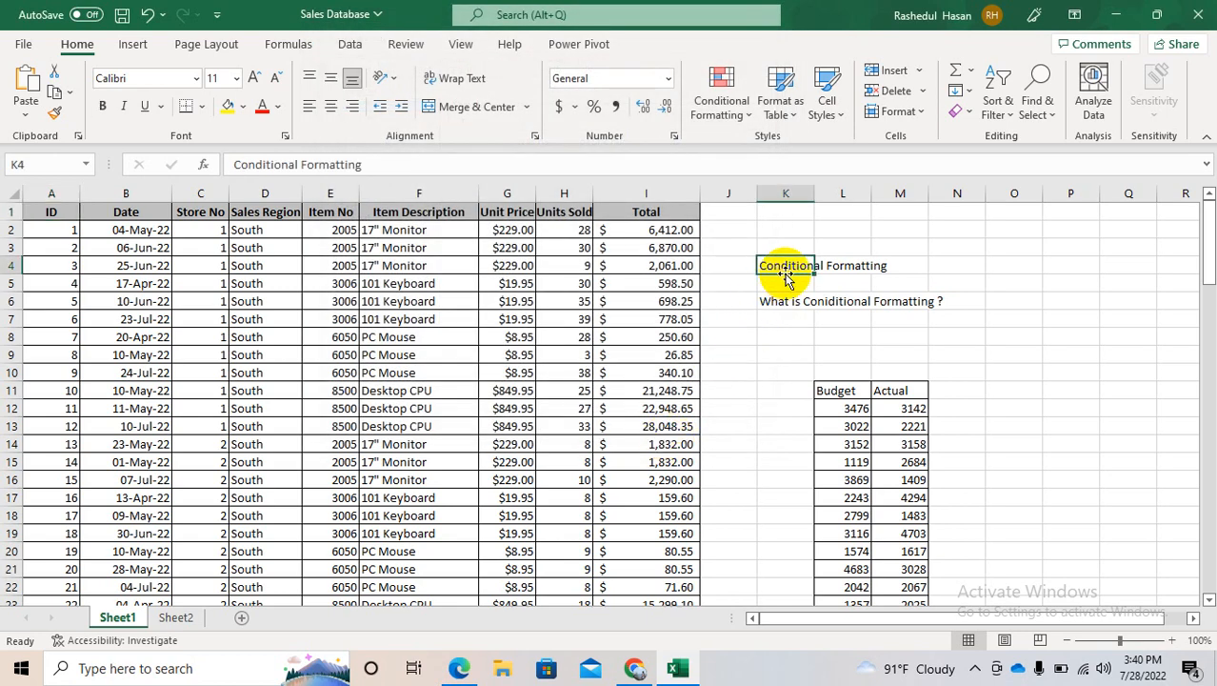
pyautogui.click(644, 234)
pyautogui.hotkey('ctrl', 'shift', 'Down')
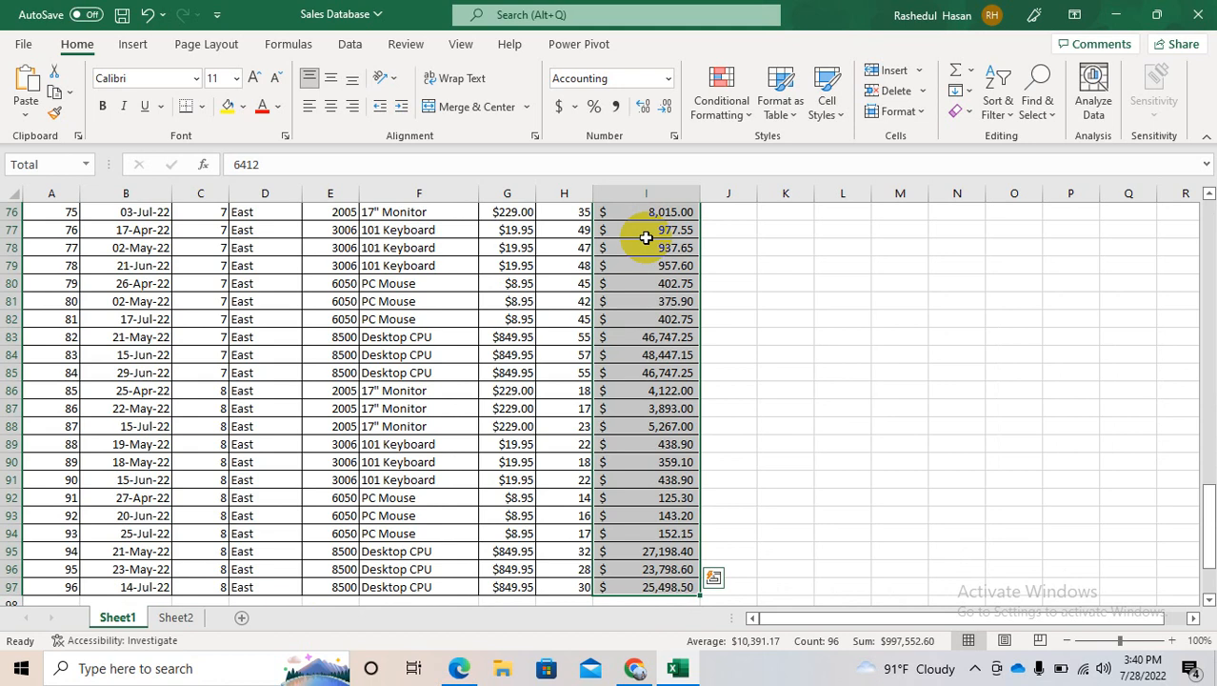
pyautogui.click(404, 284)
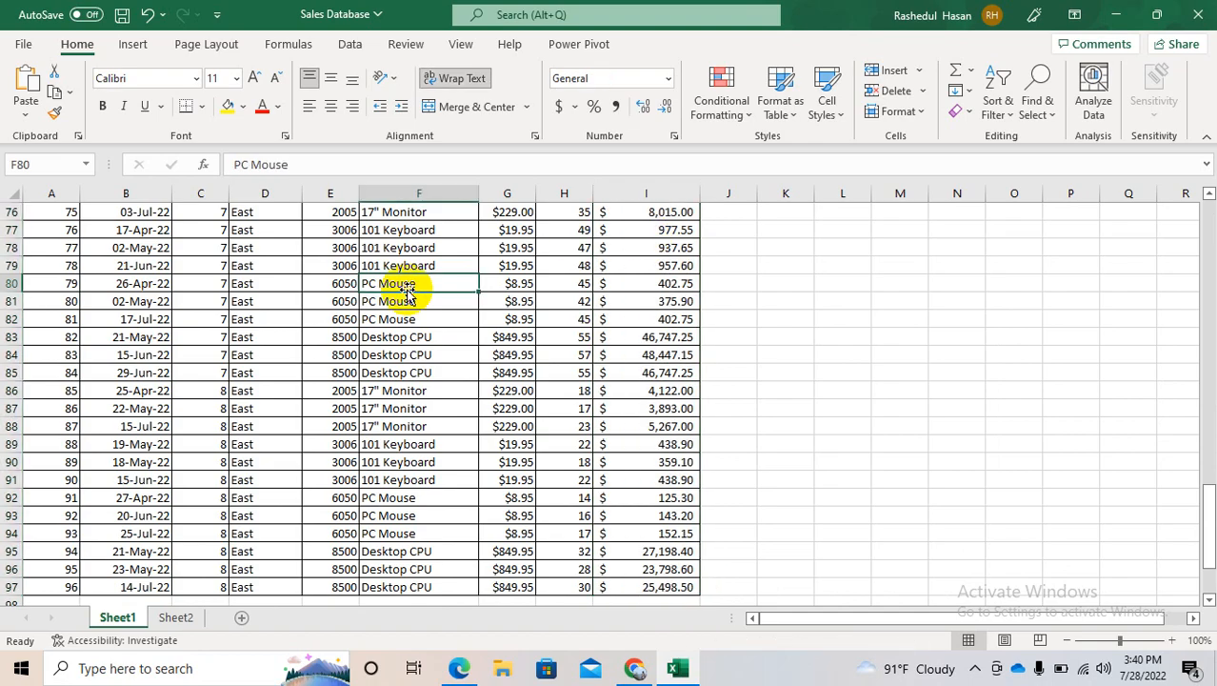
pyautogui.press('Up')
pyautogui.press('Up')
pyautogui.press('Up')
pyautogui.press('Up')
pyautogui.press('Up')
pyautogui.press('Up')
pyautogui.press('Up')
pyautogui.press('Up')
pyautogui.press('Up')
pyautogui.press('Up')
pyautogui.press('Up')
pyautogui.press('Up')
pyautogui.press('Up')
pyautogui.press('Up')
pyautogui.press('Up')
pyautogui.press('Up')
pyautogui.press('Up')
pyautogui.press('Up')
pyautogui.press('Up')
pyautogui.press('Up')
pyautogui.press('Up')
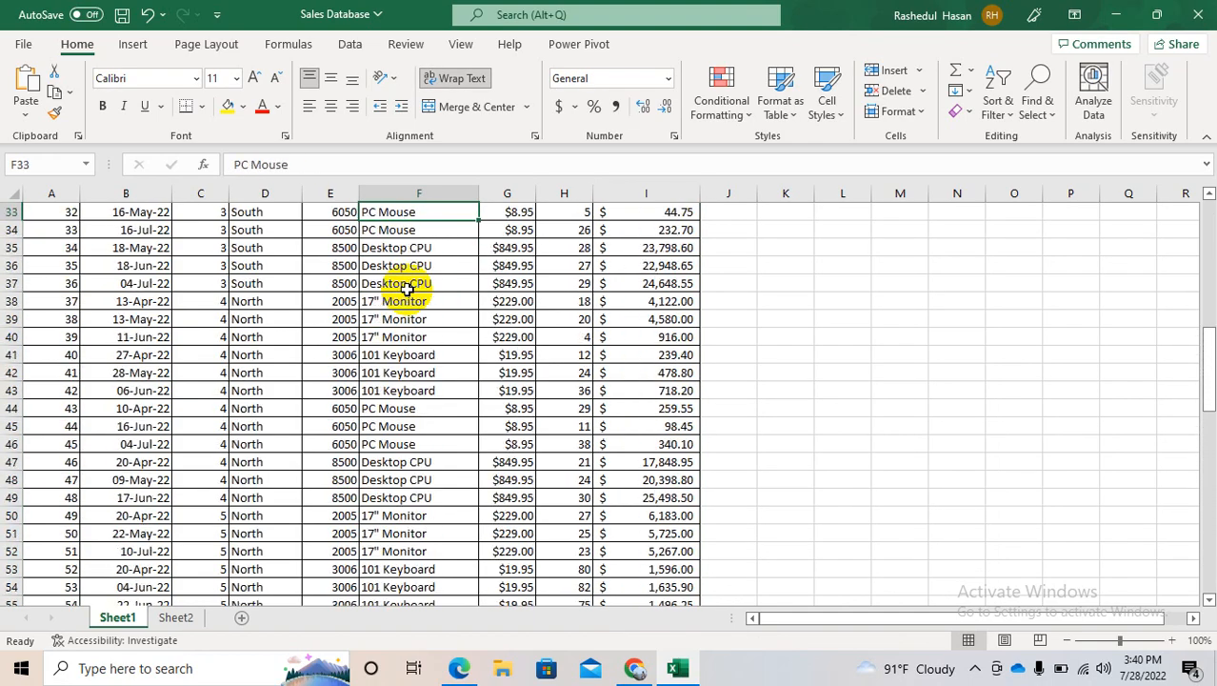
pyautogui.press('Up')
pyautogui.press('Up')
pyautogui.press('Up')
pyautogui.press('Up')
pyautogui.press('Up')
pyautogui.press('Up')
pyautogui.press('Up')
pyautogui.press('Up')
pyautogui.press('Up')
pyautogui.press('Up')
pyautogui.press('Up')
pyautogui.press('Up')
pyautogui.press('Up')
pyautogui.press('Up')
pyautogui.press('Up')
pyautogui.press('Down')
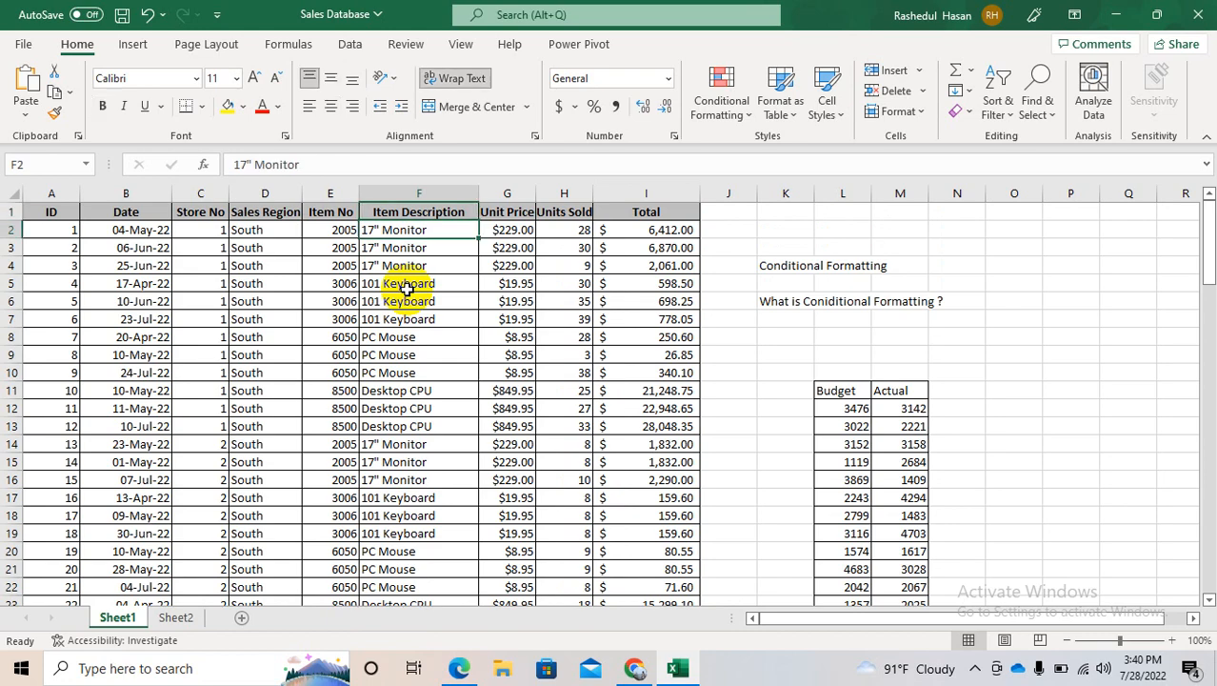
# Examine the Date column's values from the first record to the last and return to its header
pyautogui.click(142, 231)
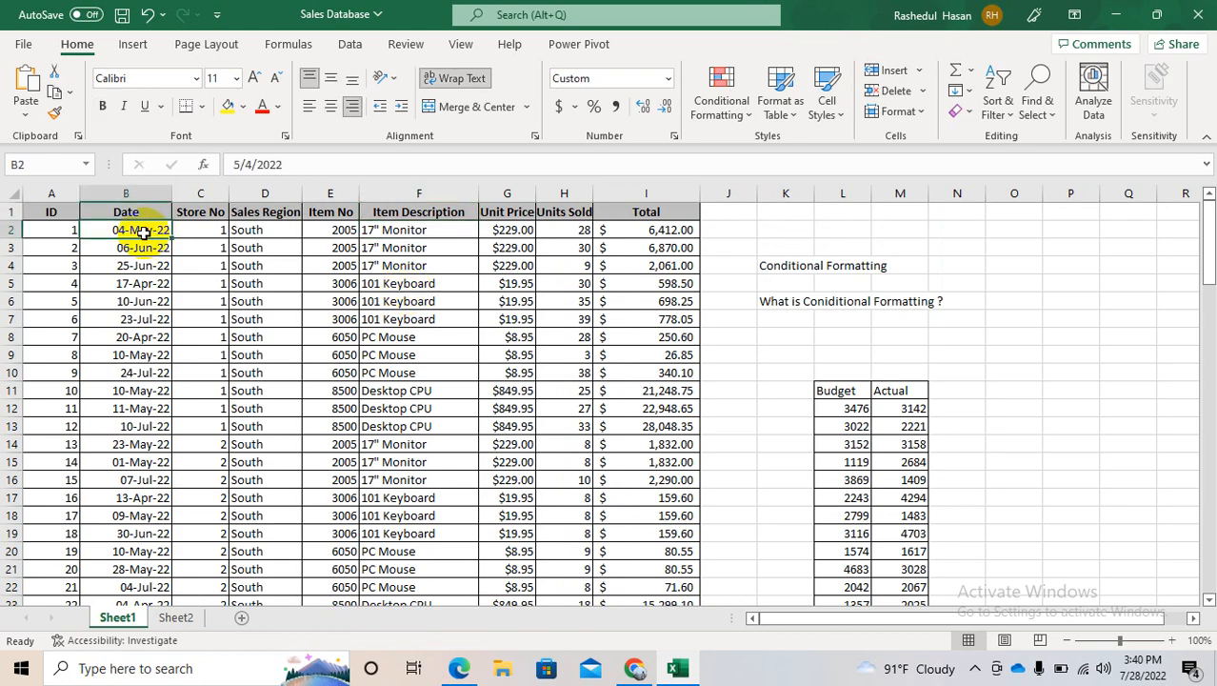
pyautogui.hotkey('ctrl', 'shift', 'Down')
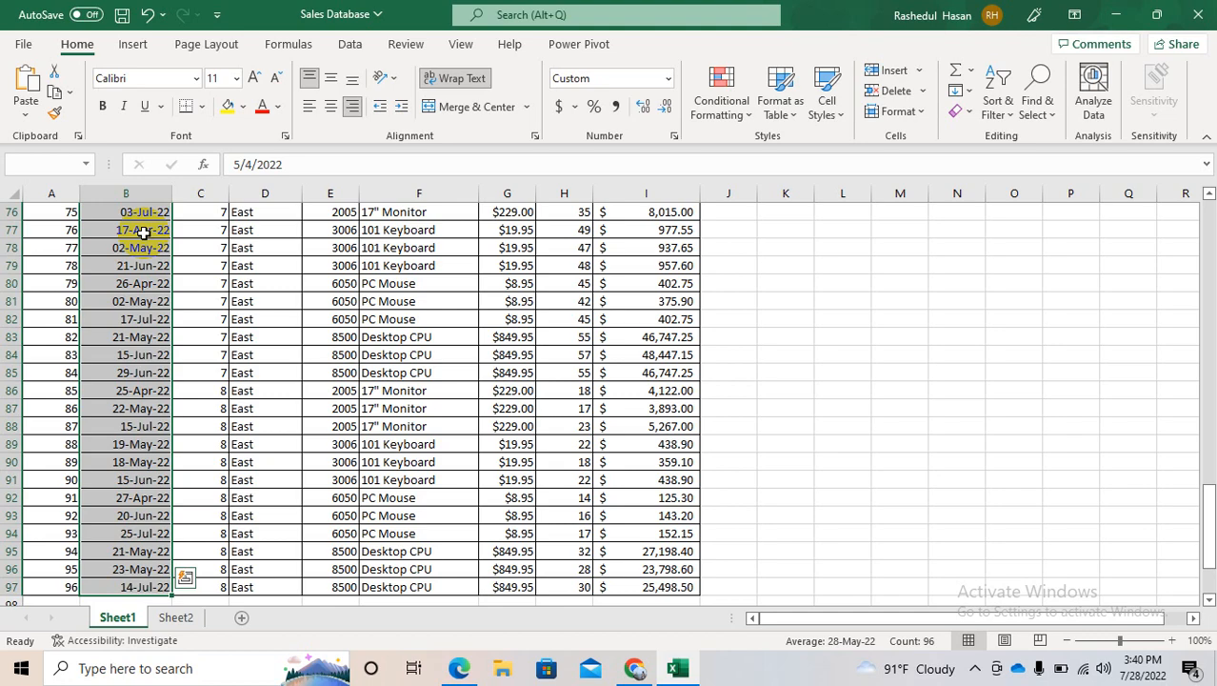
pyautogui.press('Up')
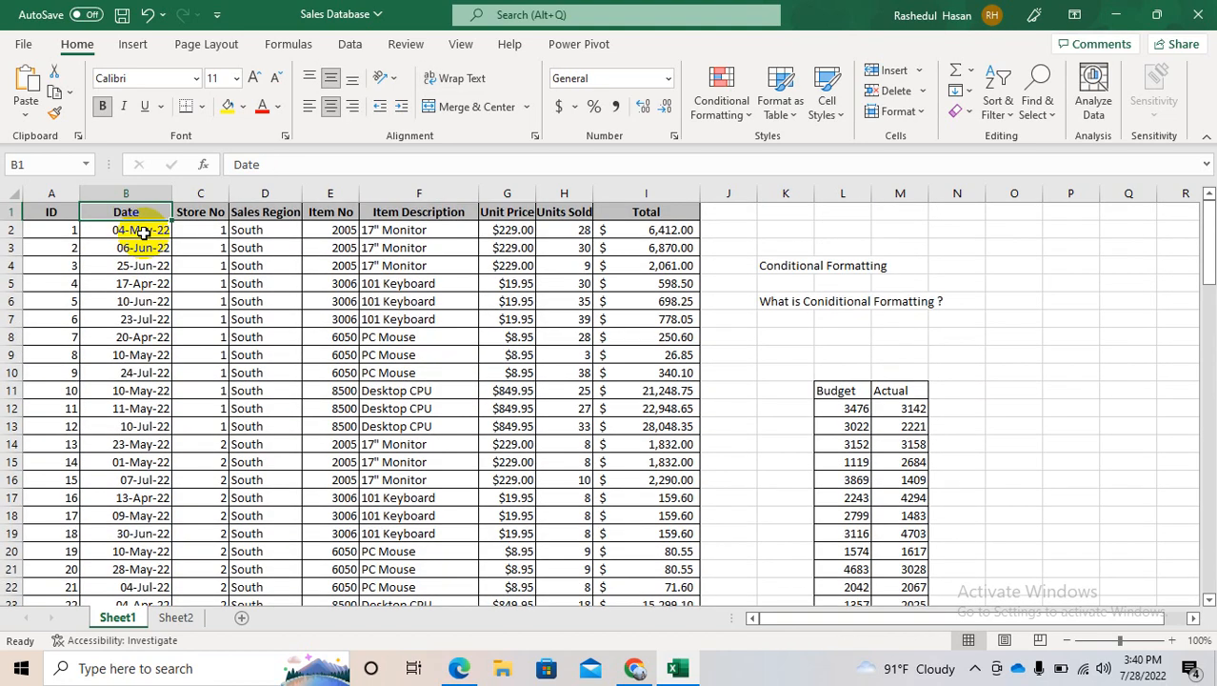
pyautogui.press('Down')
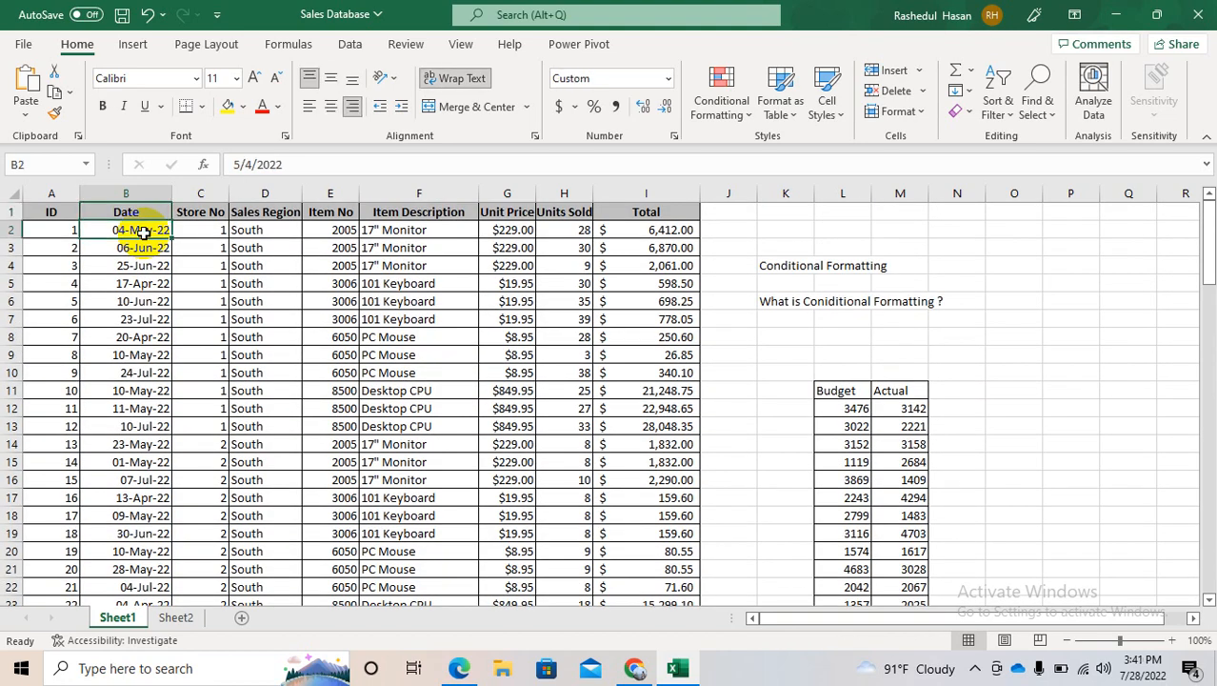
pyautogui.hotkey('ctrl', 'shift', 'Down')
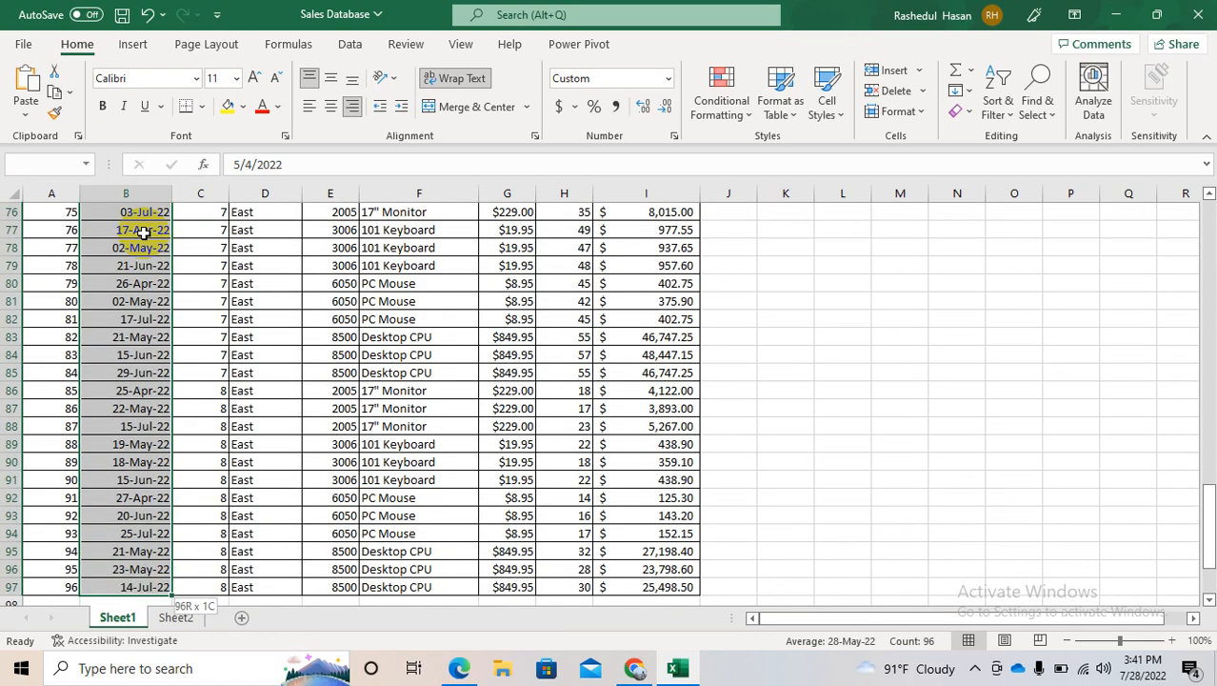
pyautogui.hotkey('ctrl', 'shift', 'Up')
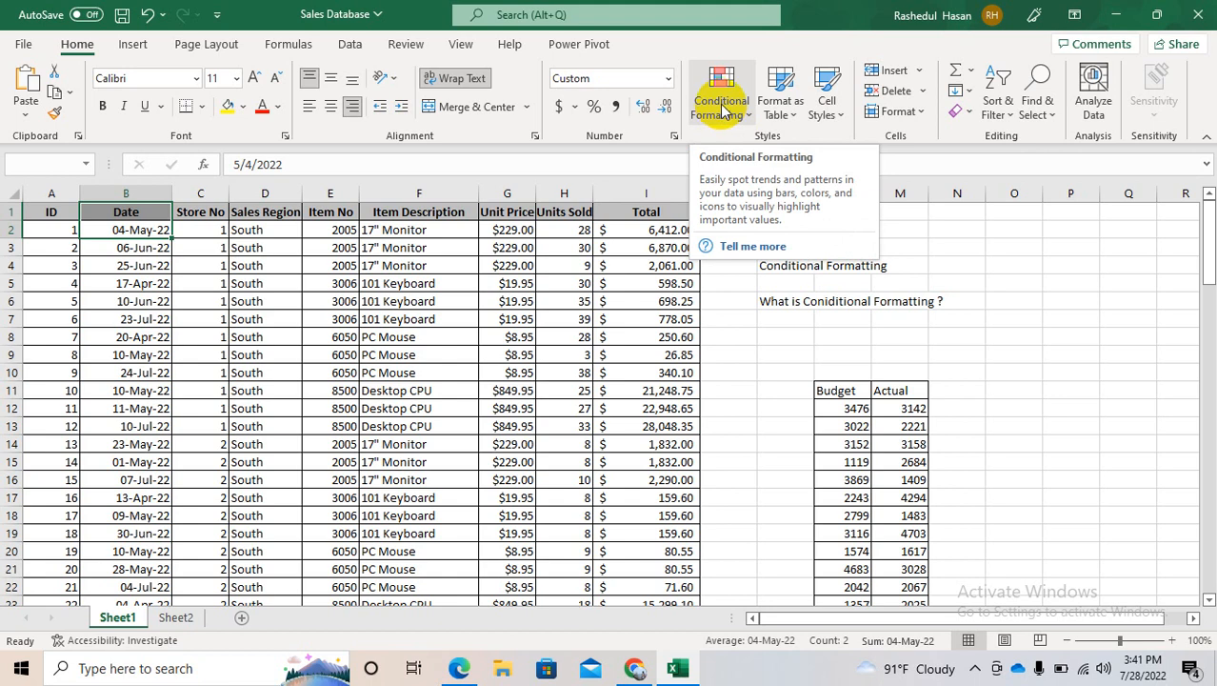
# Examine the conditional formatting options for Highlight Cells Rules, Top/Bottom Rules, Data Bars, Color Scales and Icon Sets
pyautogui.click(744, 116)
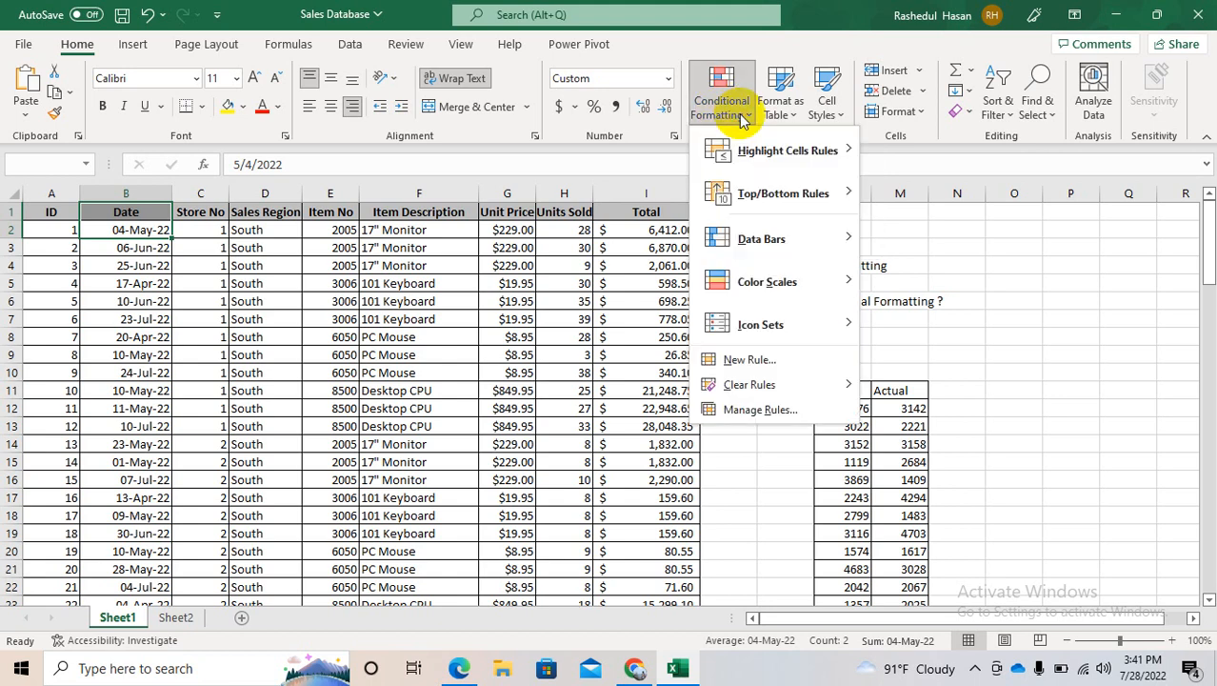
pyautogui.moveTo(750, 140)
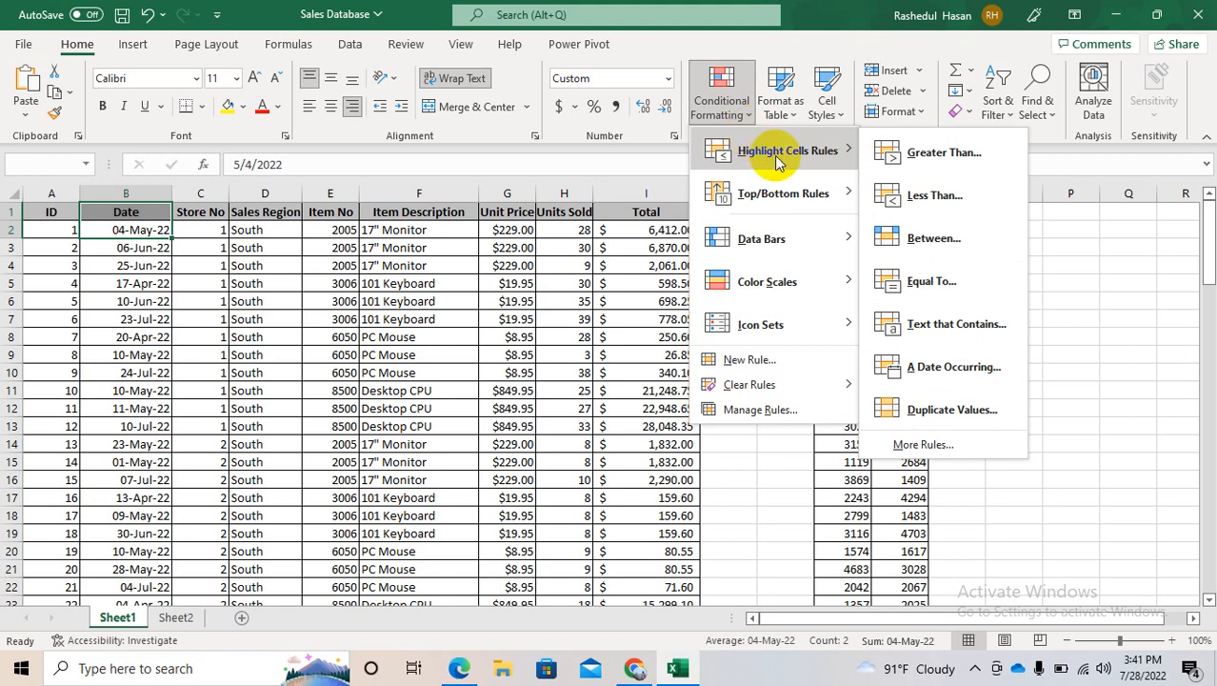
pyautogui.moveTo(795, 196)
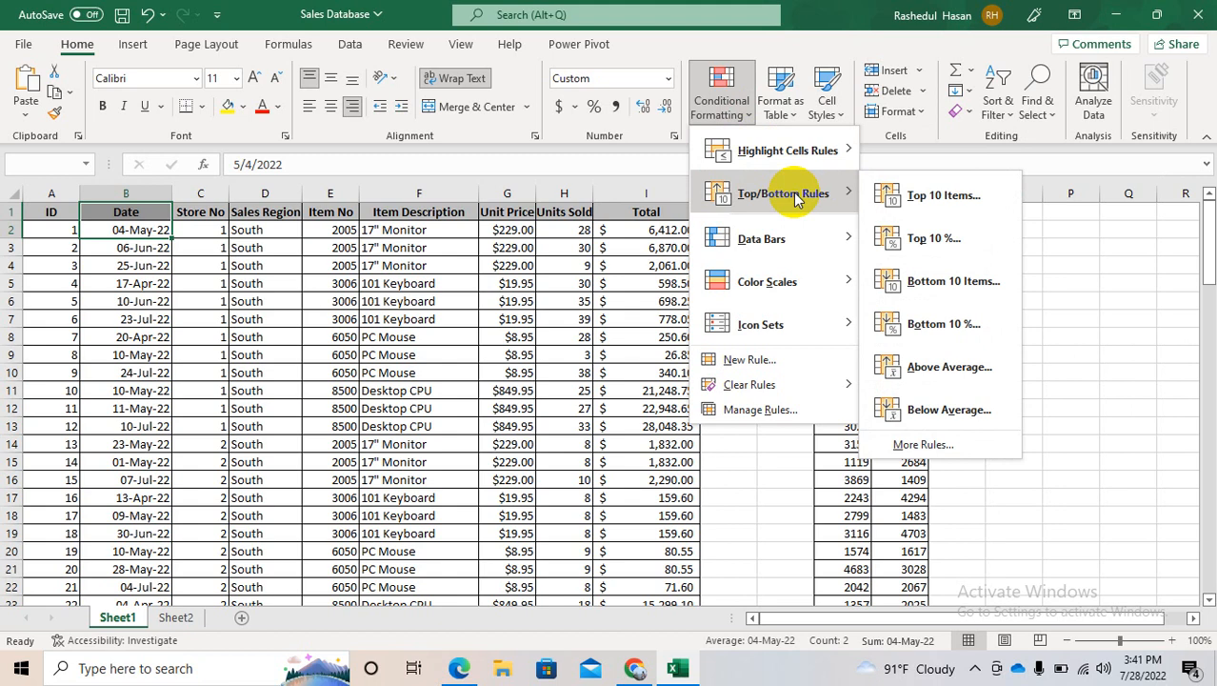
pyautogui.moveTo(791, 239)
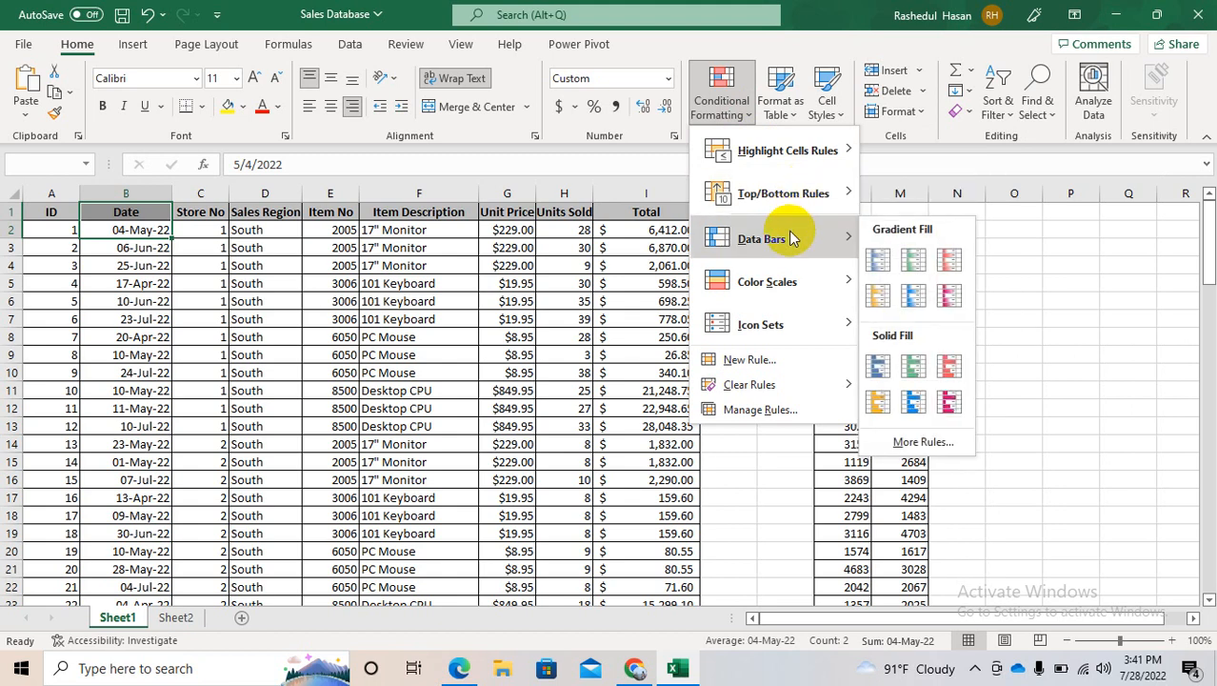
pyautogui.moveTo(787, 278)
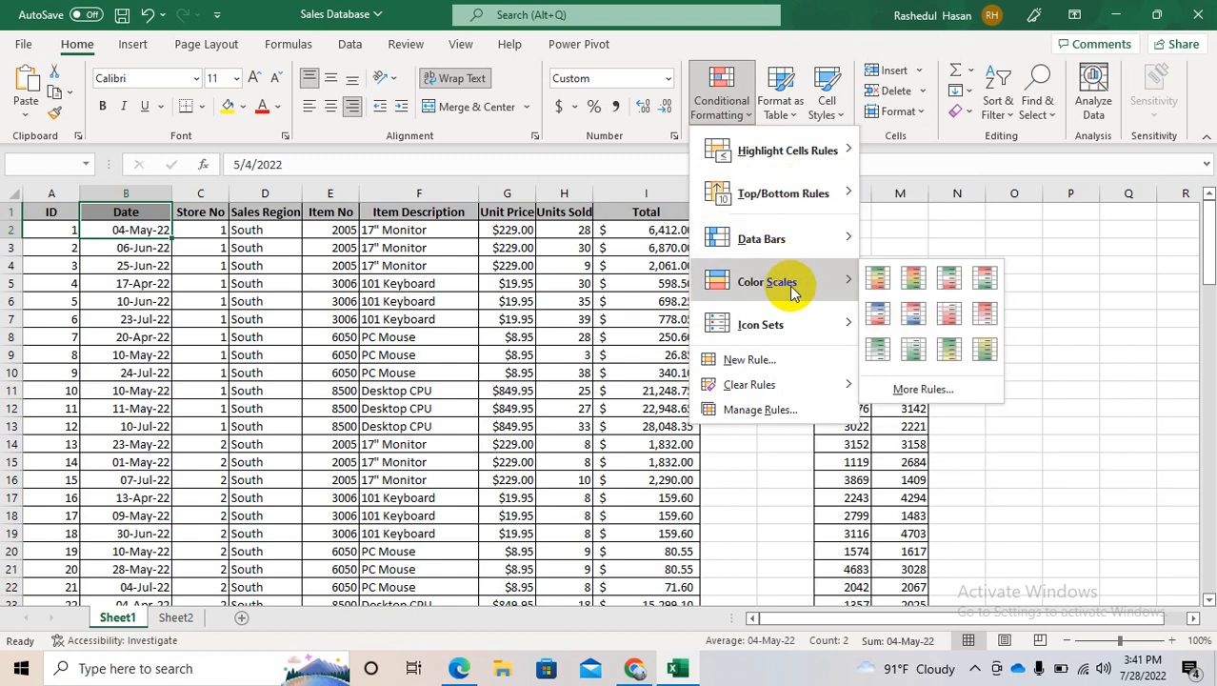
pyautogui.moveTo(785, 321)
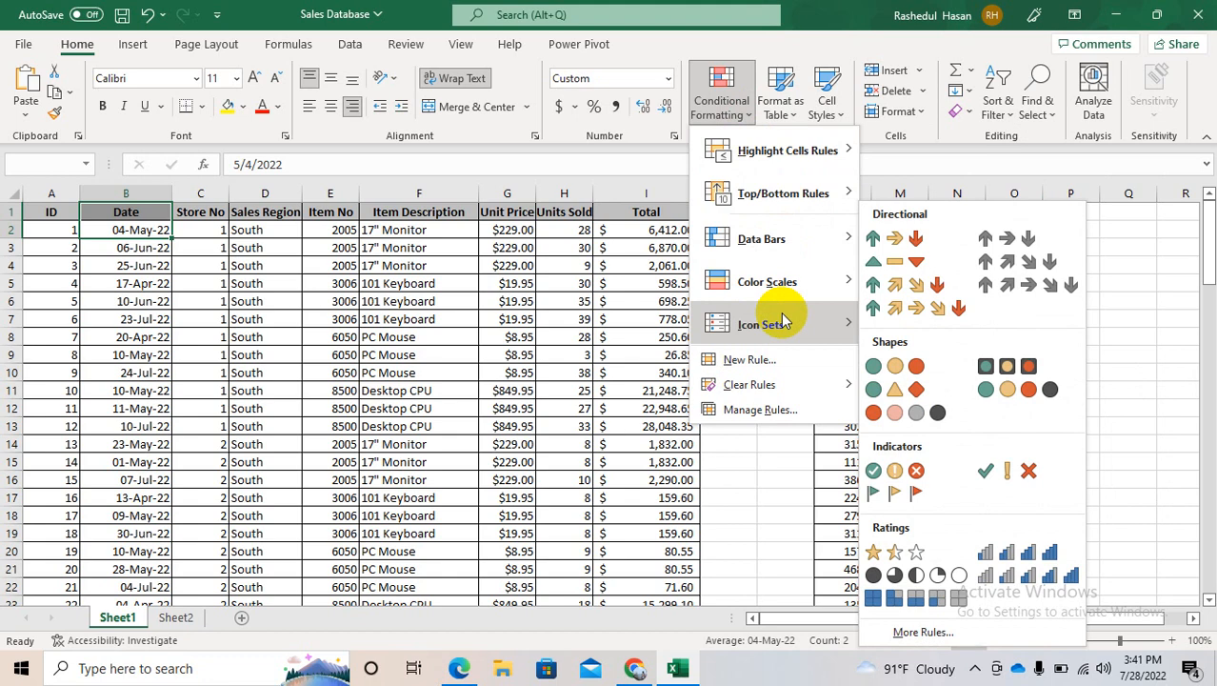
pyautogui.moveTo(822, 160)
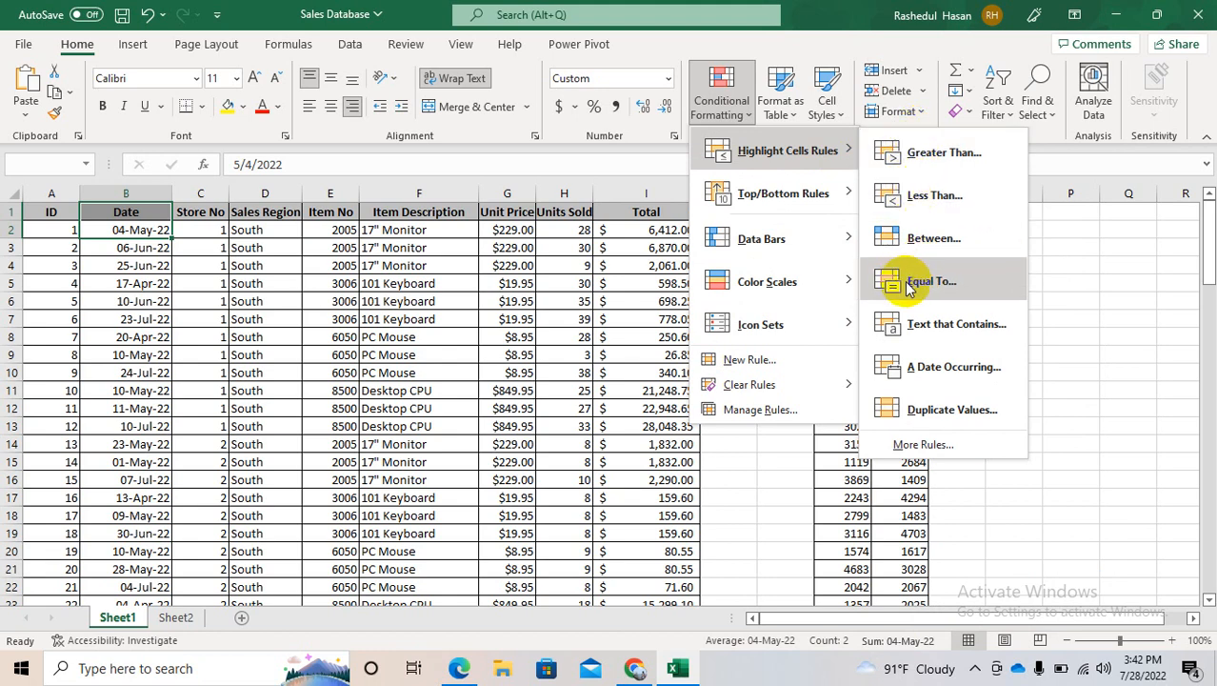
pyautogui.click(929, 172)
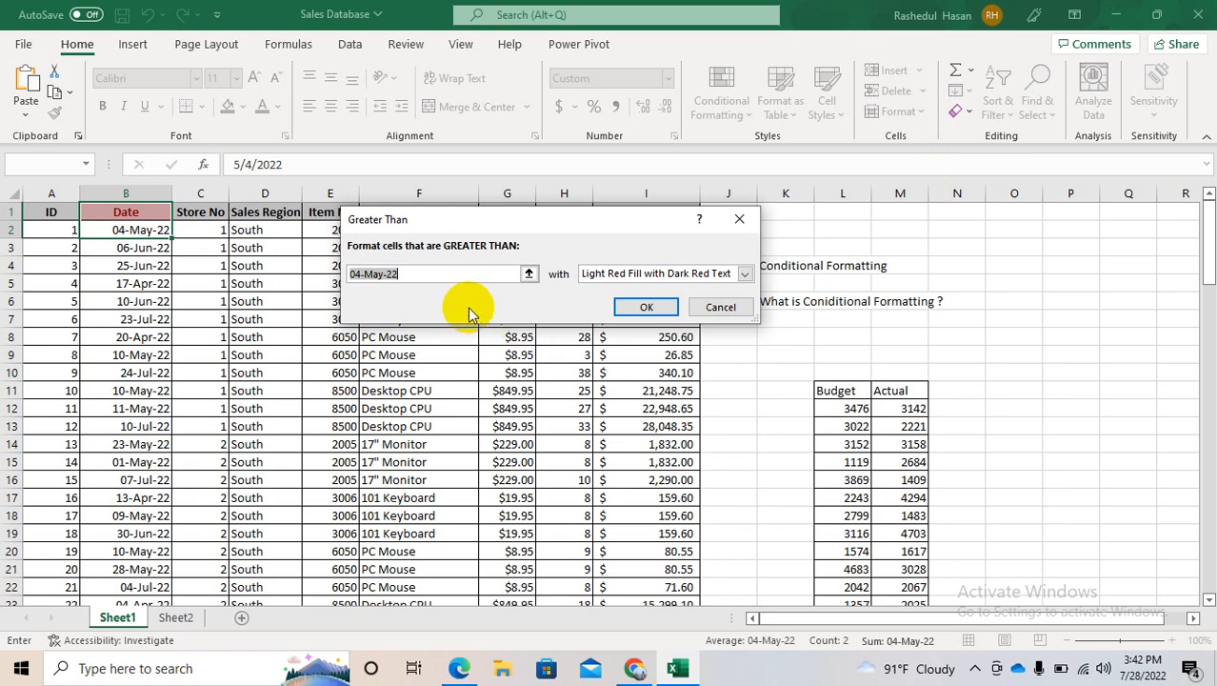
pyautogui.click(737, 221)
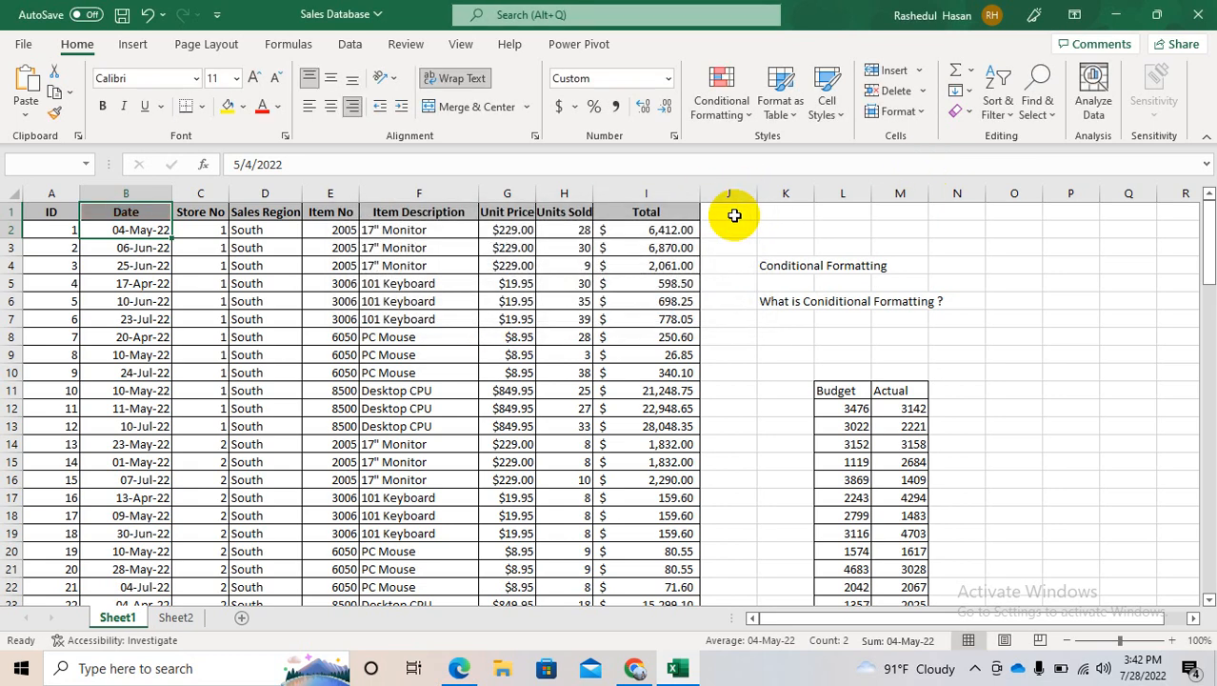
# Set up a Greater Than highlight rule for all values in the Total column with a threshold of 30000
pyautogui.click(641, 229)
pyautogui.hotkey('ctrl', 'shift', 'Down')
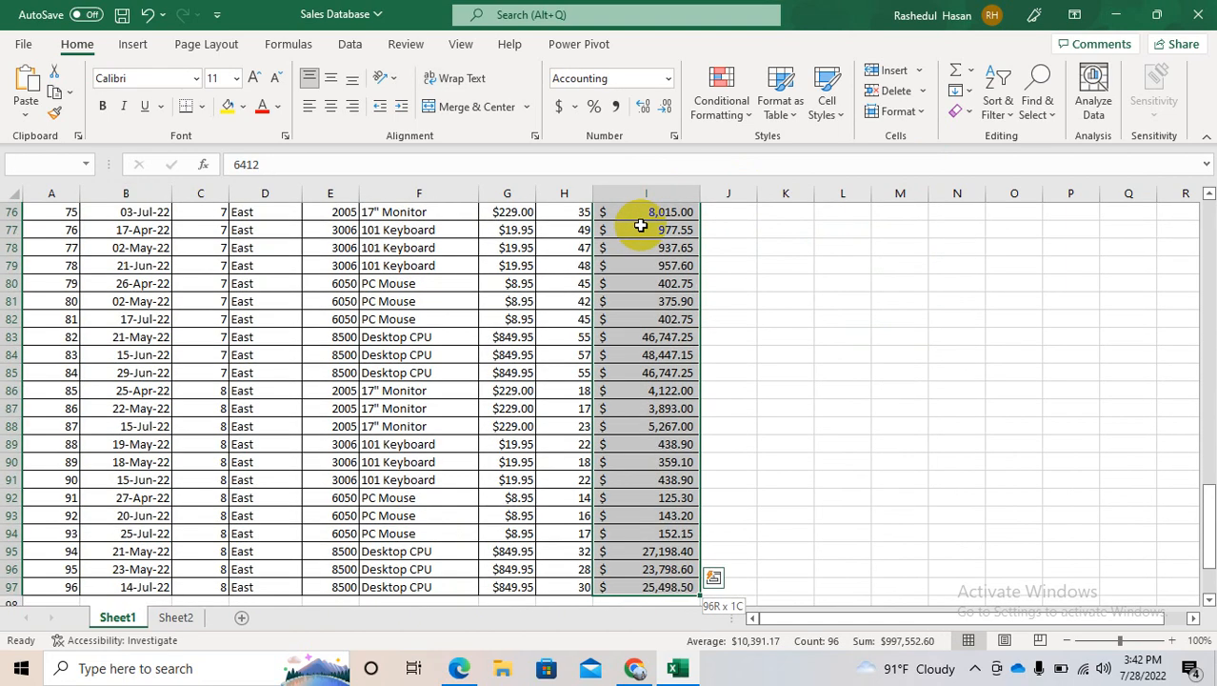
pyautogui.click(745, 107)
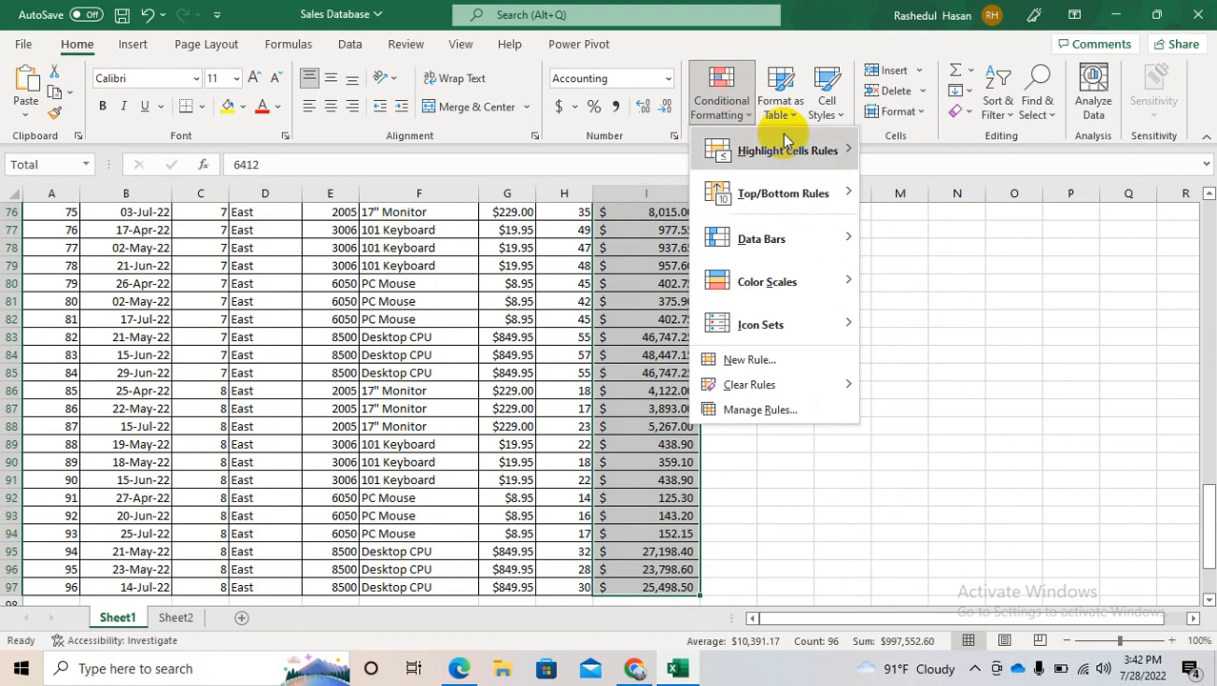
pyautogui.click(934, 158)
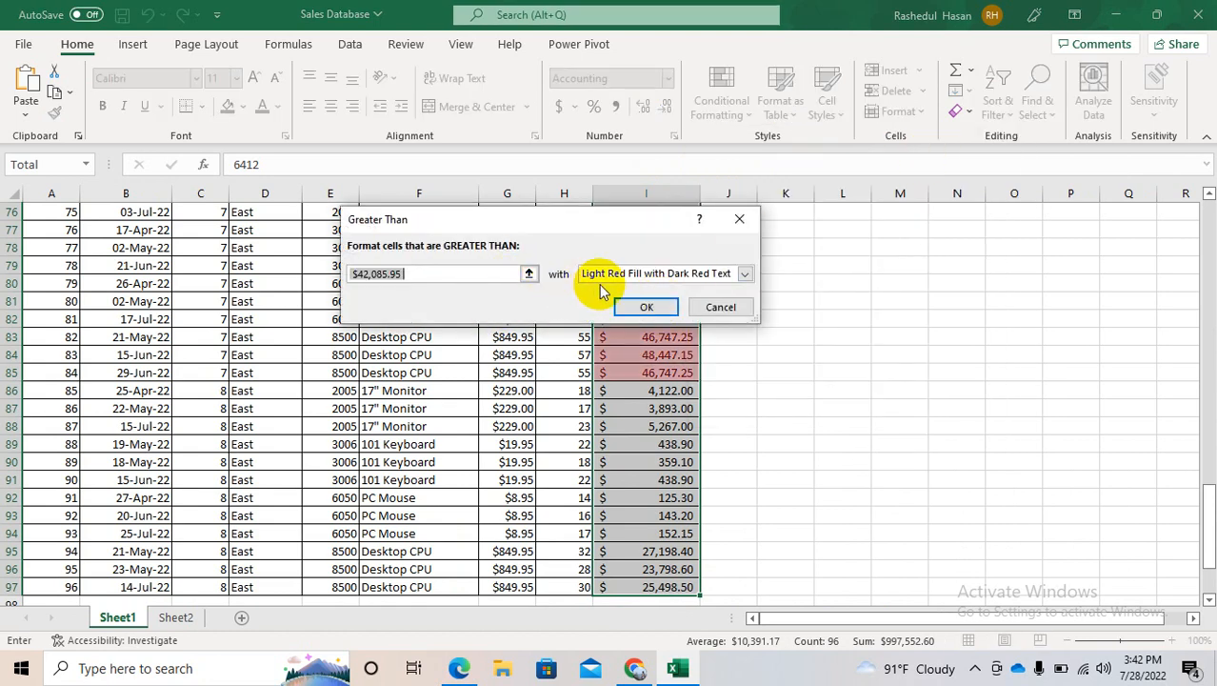
pyautogui.click(578, 233)
pyautogui.moveTo(578, 232); pyautogui.dragTo(678, 159)
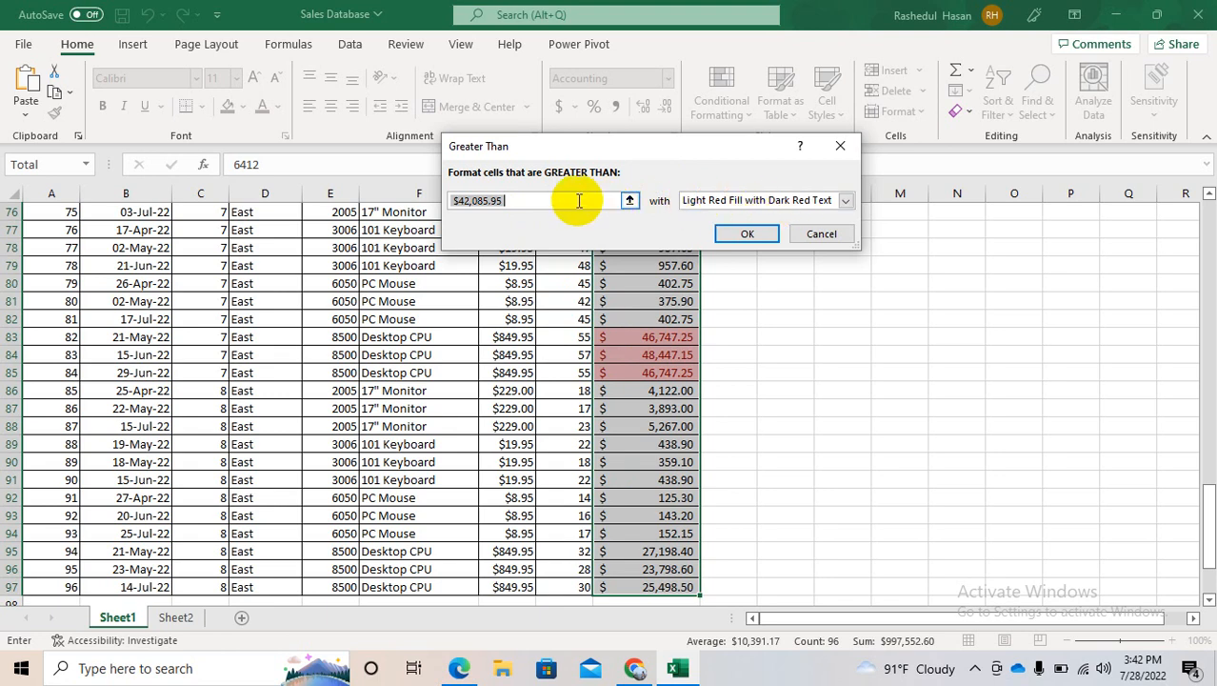
pyautogui.press('BackSpace')
pyautogui.write('3000')
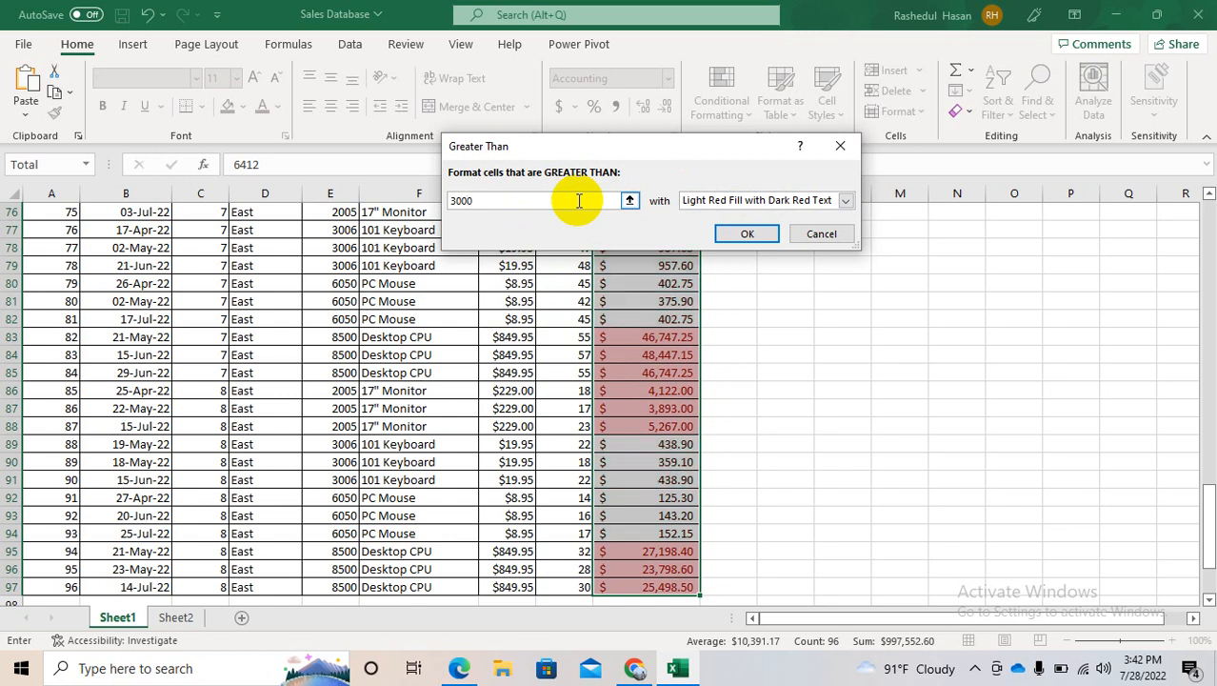
pyautogui.write('0')
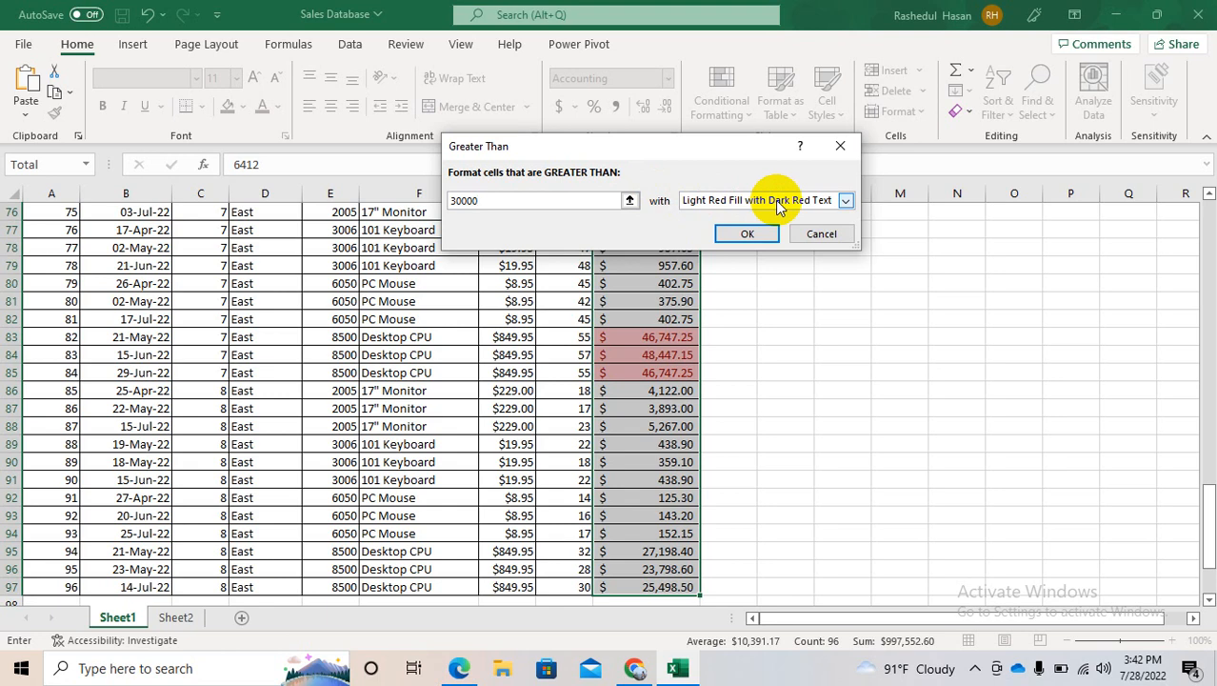
# Try the yellow fill, green fill, Light Red Fill, Red Text and Red Border formats on the Greater Than rule
pyautogui.click(846, 200)
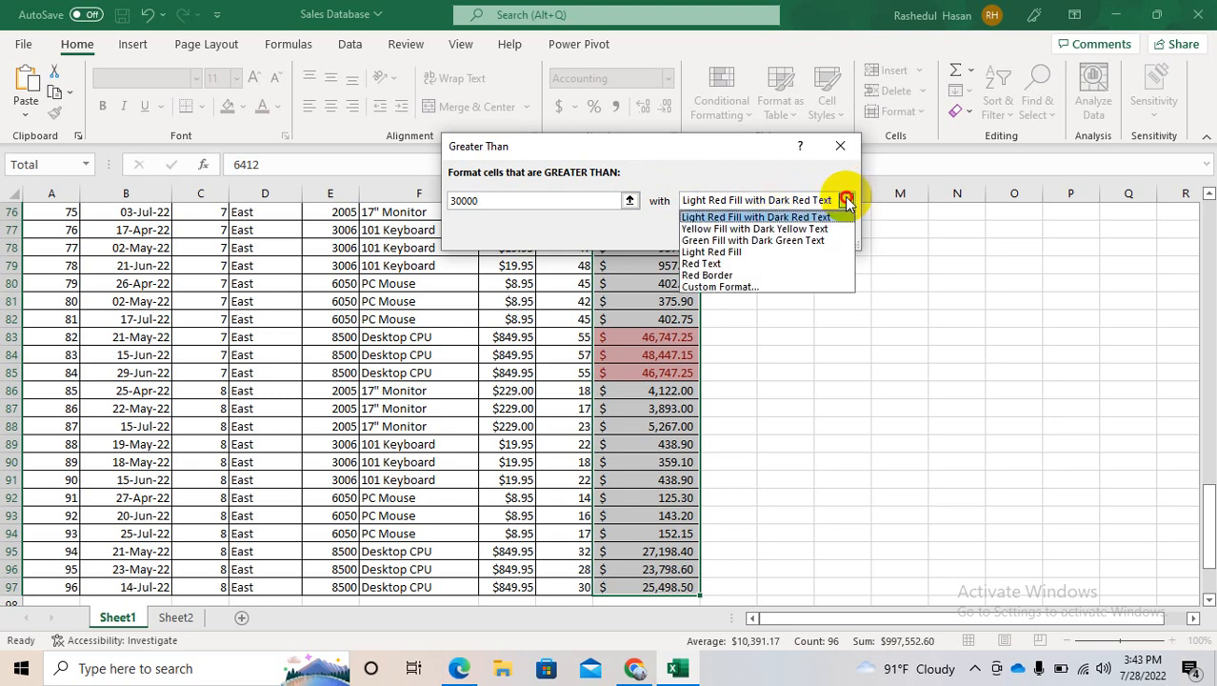
pyautogui.click(791, 229)
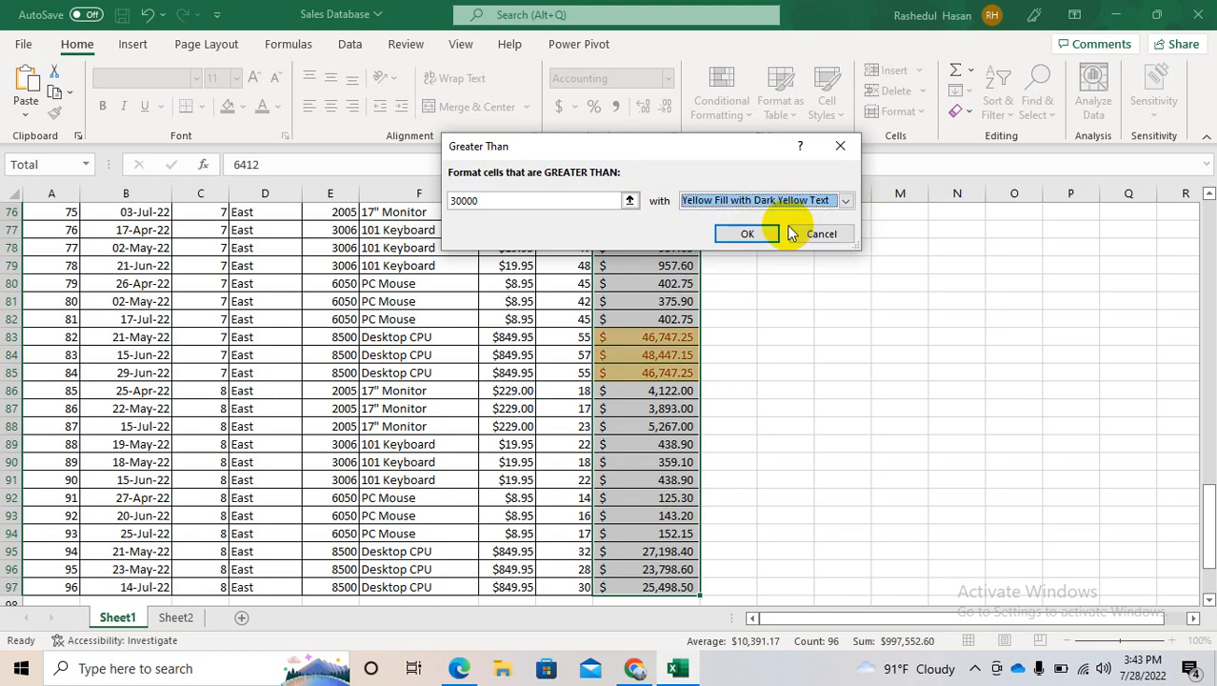
pyautogui.click(805, 208)
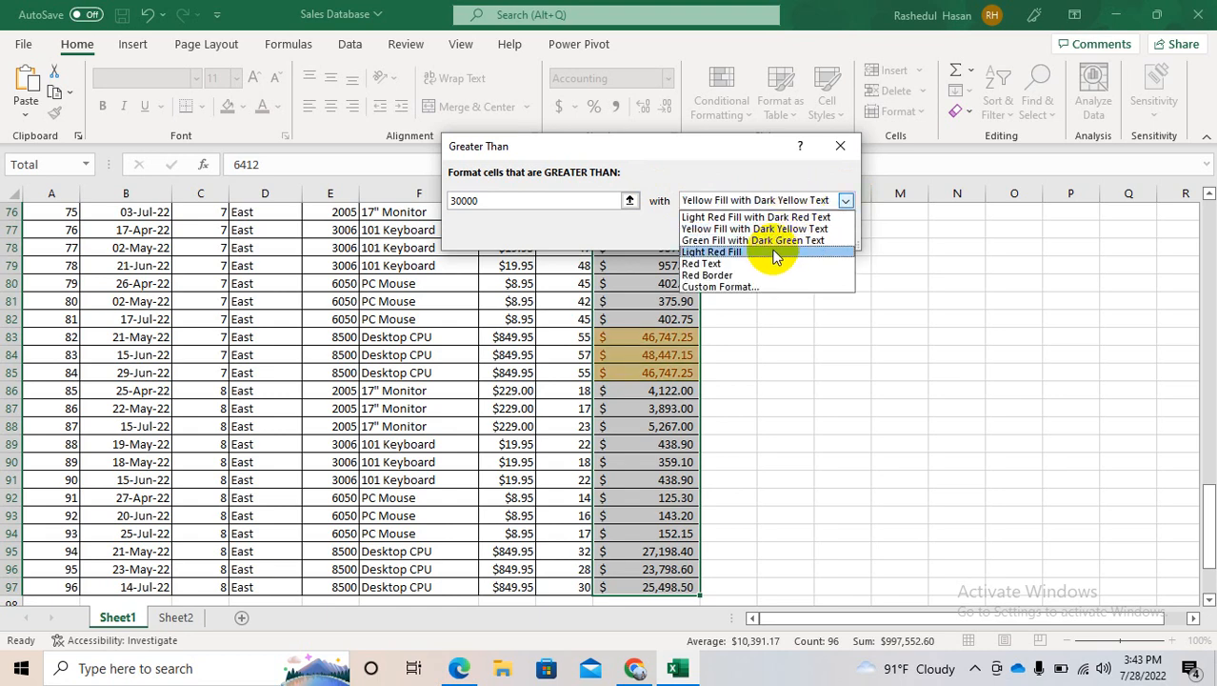
pyautogui.click(777, 240)
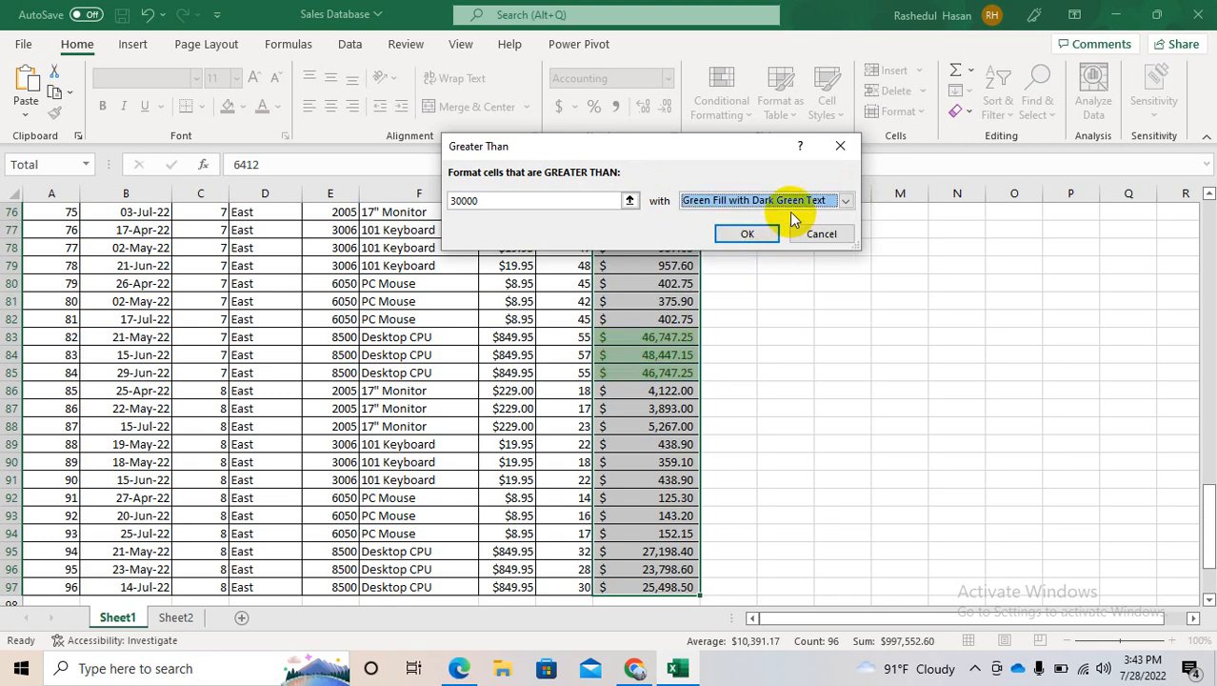
pyautogui.click(789, 212)
pyautogui.click(744, 253)
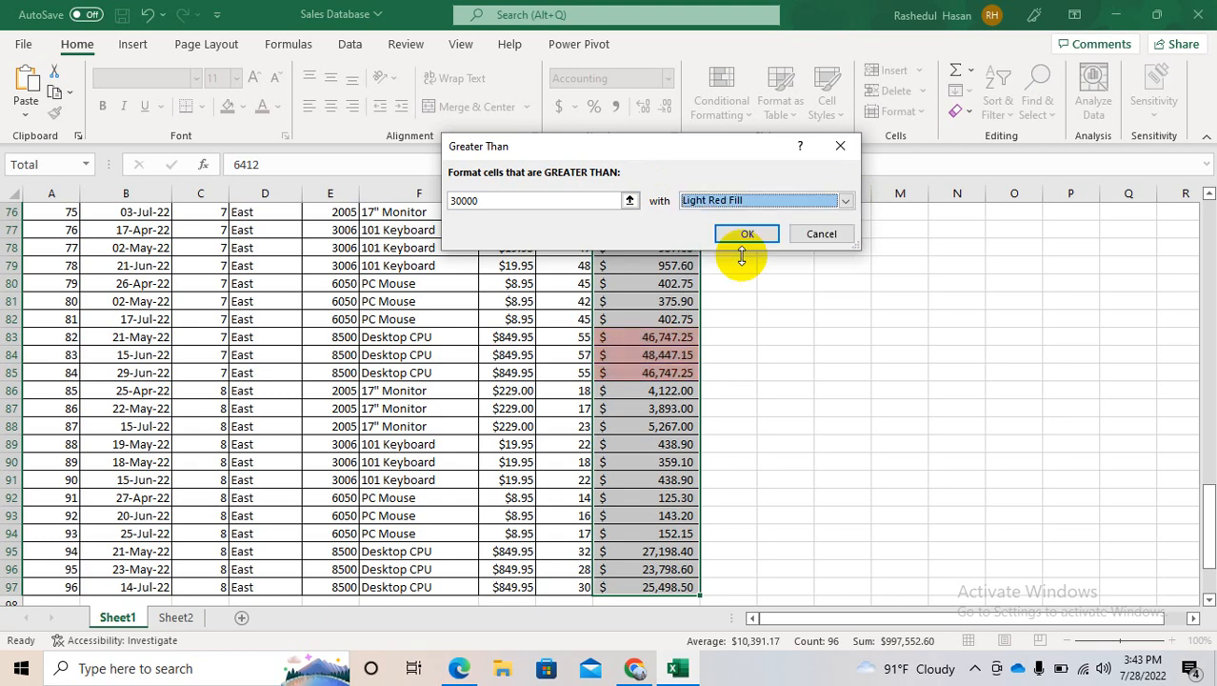
pyautogui.click(764, 197)
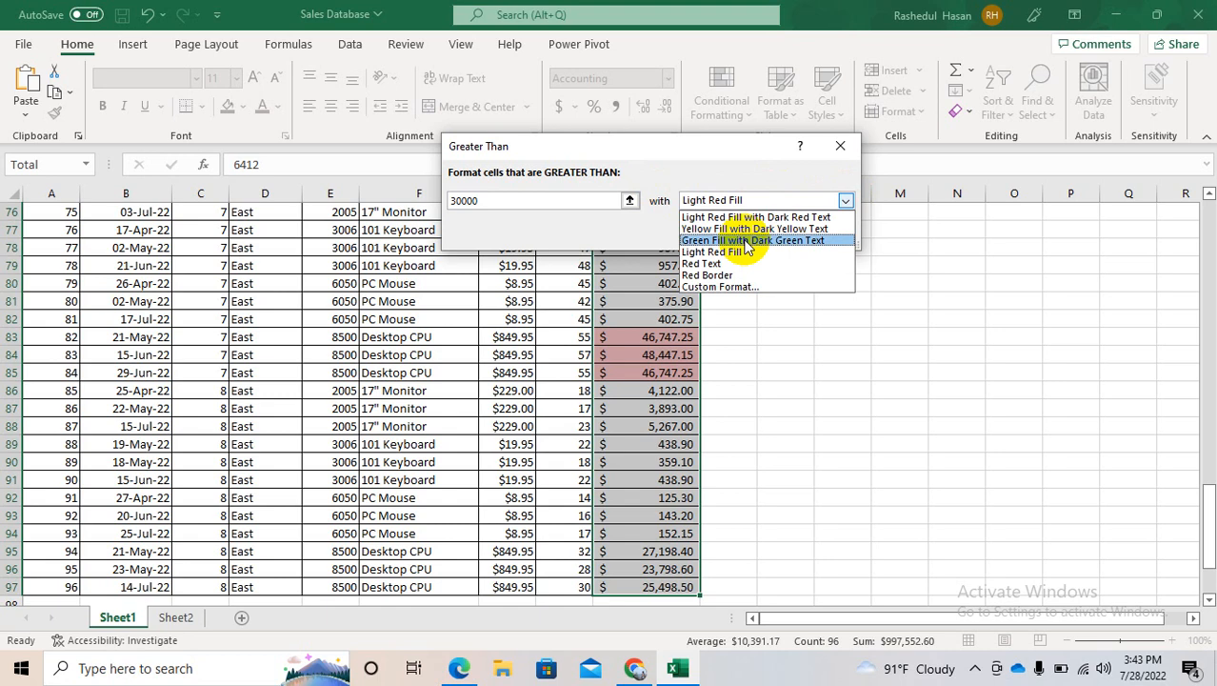
pyautogui.click(726, 265)
pyautogui.click(754, 205)
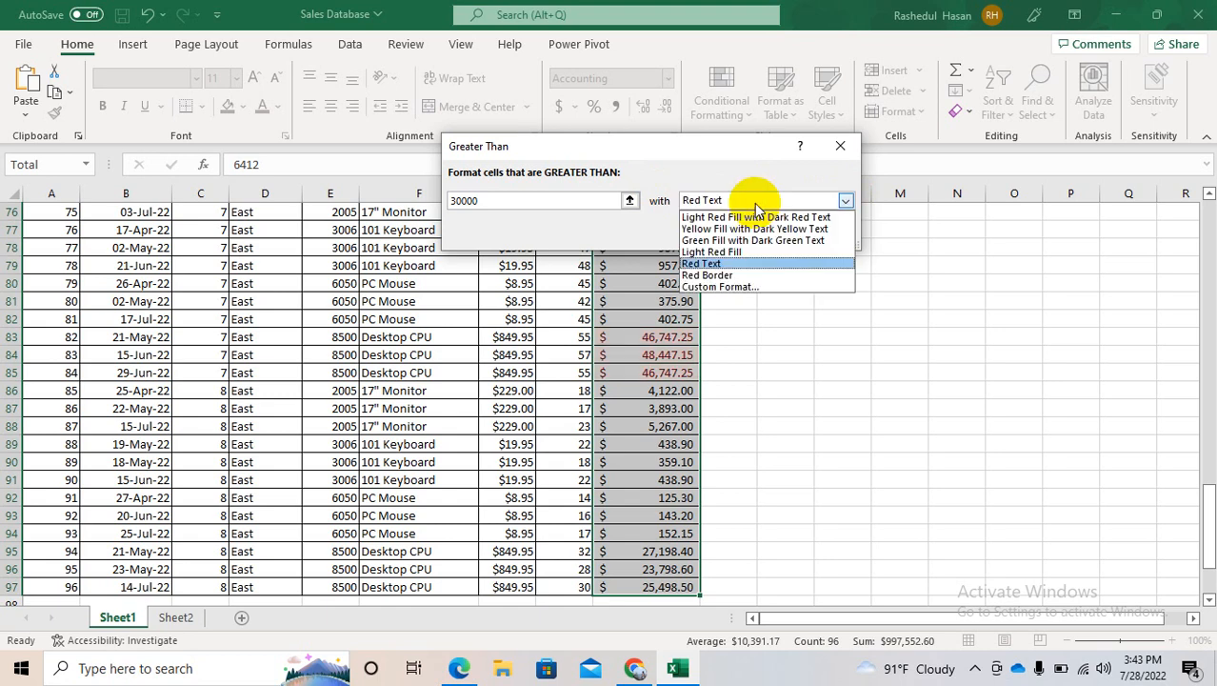
pyautogui.click(734, 274)
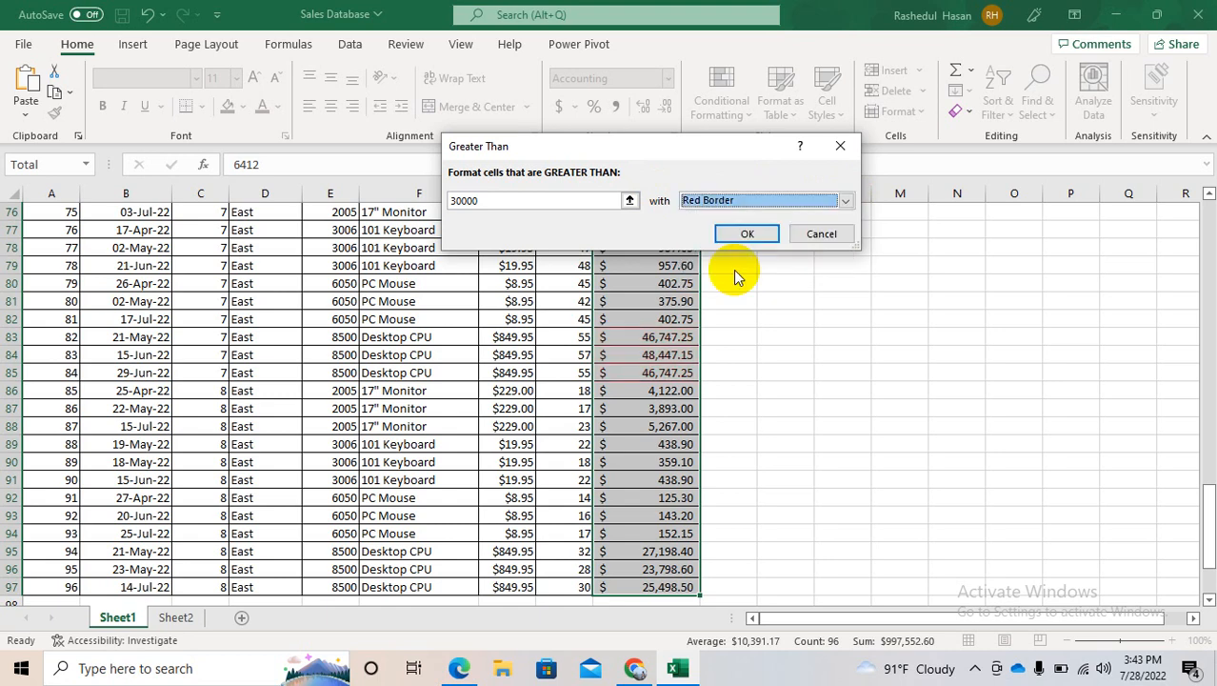
# Choose Red Text as the rule's format and apply the rule to the Total values
pyautogui.click(762, 203)
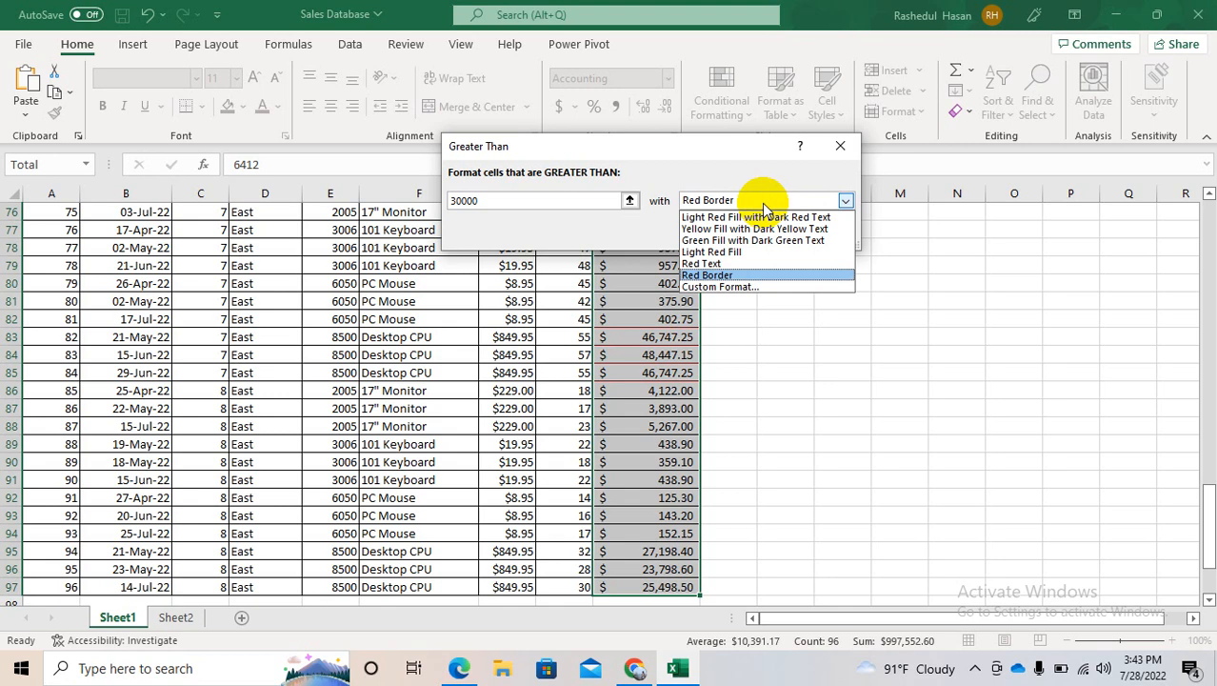
pyautogui.click(732, 264)
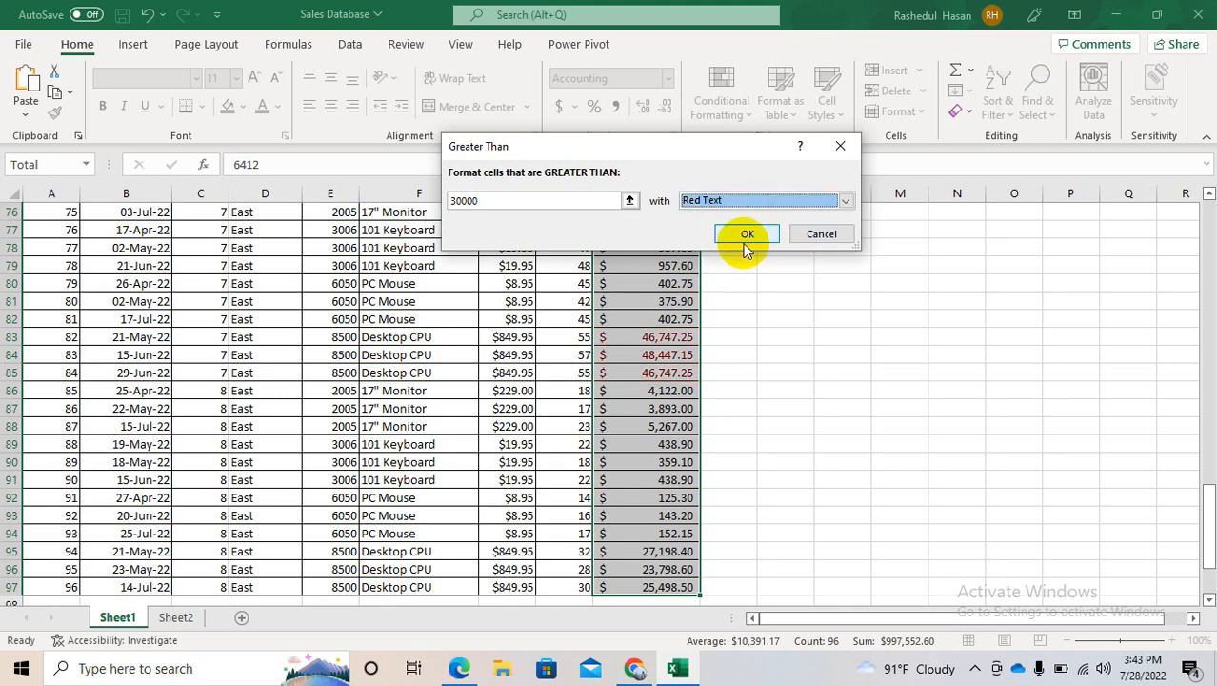
pyautogui.click(746, 238)
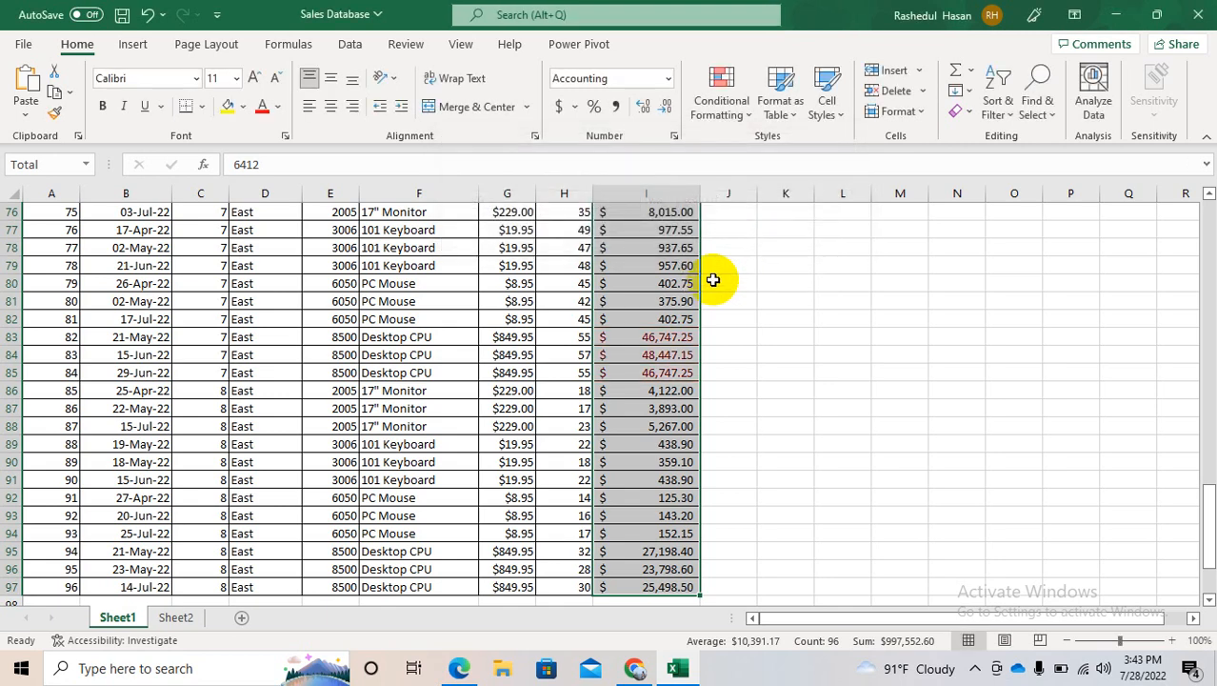
# Examine the formatted Total values from the lower records up to the column header
pyautogui.click(712, 272)
pyautogui.click(667, 341)
pyautogui.press('Up')
pyautogui.press('Up')
pyautogui.press('Up')
pyautogui.press('Up')
pyautogui.press('Up')
pyautogui.press('Up')
pyautogui.press('Up')
pyautogui.press('Up')
pyautogui.press('Up')
pyautogui.press('Up')
pyautogui.press('Up')
pyautogui.press('Up')
pyautogui.press('Up')
pyautogui.press('Up')
pyautogui.press('Up')
pyautogui.press('Up')
pyautogui.press('Up')
pyautogui.press('Up')
pyautogui.press('Up')
pyautogui.press('Up')
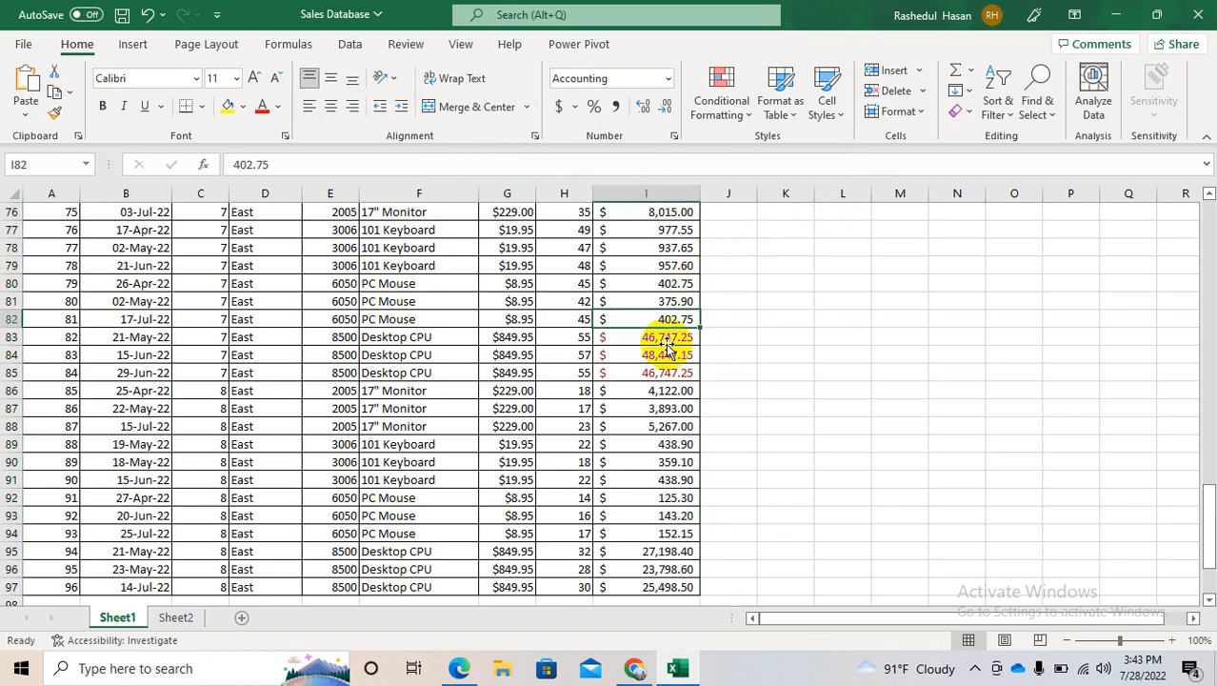
pyautogui.press('Up')
pyautogui.press('Up')
pyautogui.press('Up')
pyautogui.press('Up')
pyautogui.press('Up')
pyautogui.press('Up')
pyautogui.press('Up')
pyautogui.press('Up')
pyautogui.press('Up')
pyautogui.press('Up')
pyautogui.press('Up')
pyautogui.press('Up')
pyautogui.press('Up')
pyautogui.press('Up')
pyautogui.press('Up')
pyautogui.press('Up')
pyautogui.press('Up')
pyautogui.press('Up')
pyautogui.press('Up')
pyautogui.press('Up')
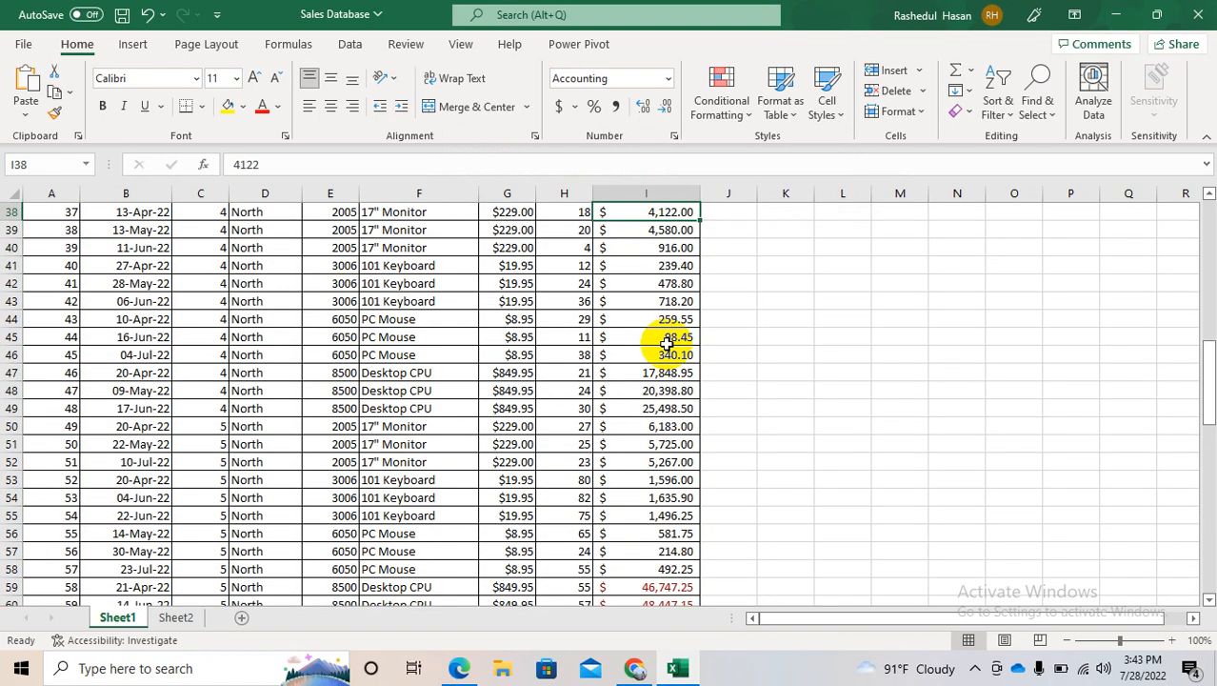
pyautogui.press('Up')
pyautogui.press('Up')
pyautogui.press('Up')
pyautogui.press('Up')
pyautogui.press('Up')
pyautogui.press('Up')
pyautogui.press('Up')
pyautogui.press('Up')
pyautogui.press('Up')
pyautogui.press('Up')
pyautogui.press('Up')
pyautogui.press('Up')
pyautogui.press('Up')
pyautogui.press('Up')
pyautogui.press('Up')
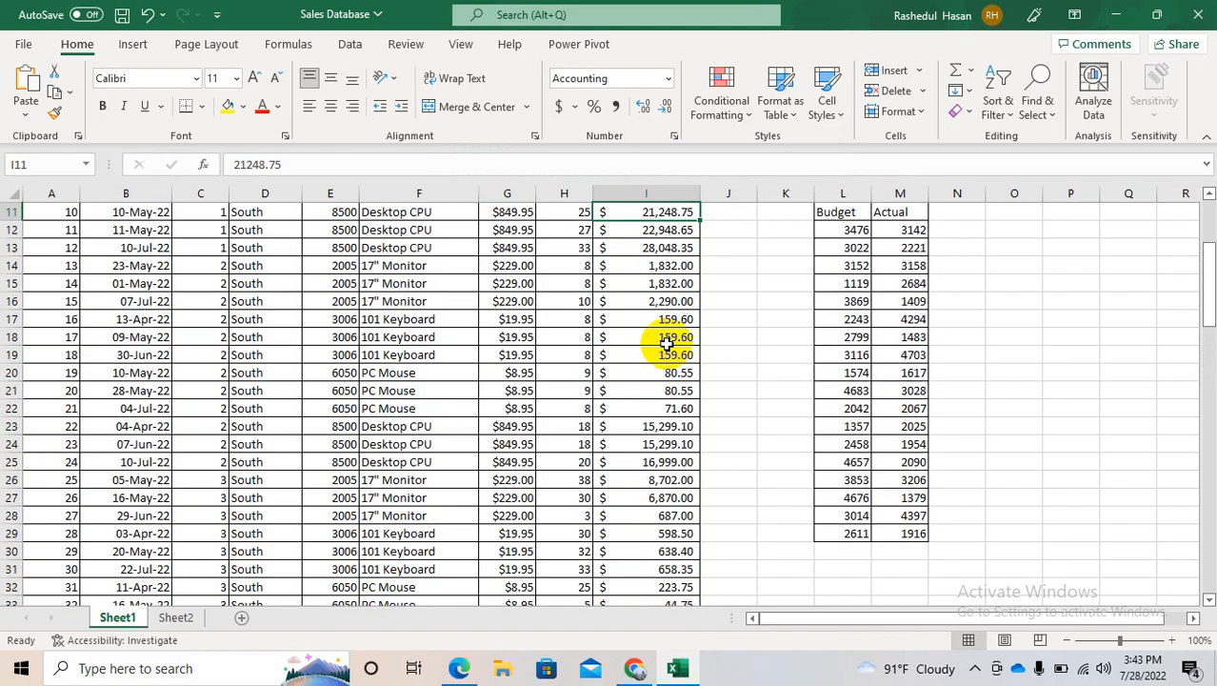
pyautogui.press('Up')
pyautogui.press('Up')
pyautogui.press('Up')
pyautogui.press('Up')
pyautogui.press('Up')
pyautogui.press('Up')
pyautogui.press('Up')
pyautogui.press('Up')
pyautogui.press('Up')
pyautogui.press('Up')
# Examine the Total column's red-text values from the first record down past the end of the table
pyautogui.press('Down')
pyautogui.press('Down')
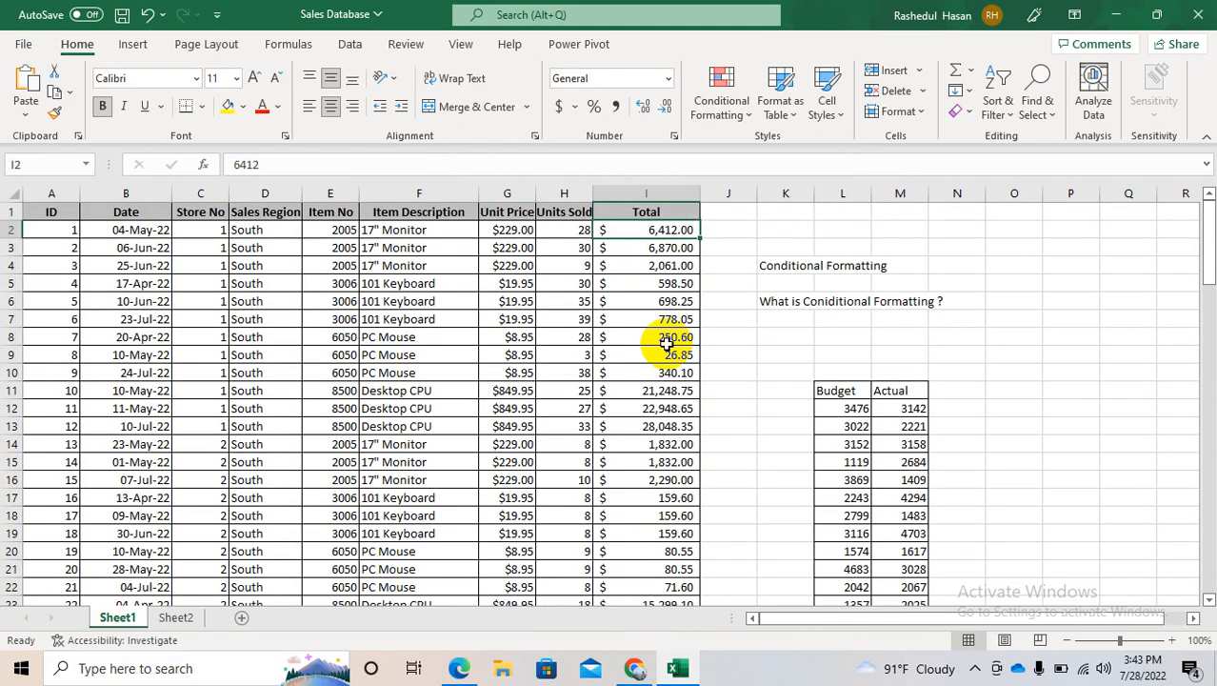
pyautogui.press('Down')
pyautogui.press('Down')
pyautogui.press('Down')
pyautogui.press('Down')
pyautogui.press('Down')
pyautogui.press('Down')
pyautogui.press('Down')
pyautogui.press('Down')
pyautogui.press('Down')
pyautogui.press('Down')
pyautogui.press('Down')
pyautogui.press('Down')
pyautogui.press('Down')
pyautogui.press('Down')
pyautogui.press('Down')
pyautogui.press('Down')
pyautogui.press('Down')
pyautogui.press('Down')
pyautogui.press('Down')
pyautogui.press('Down')
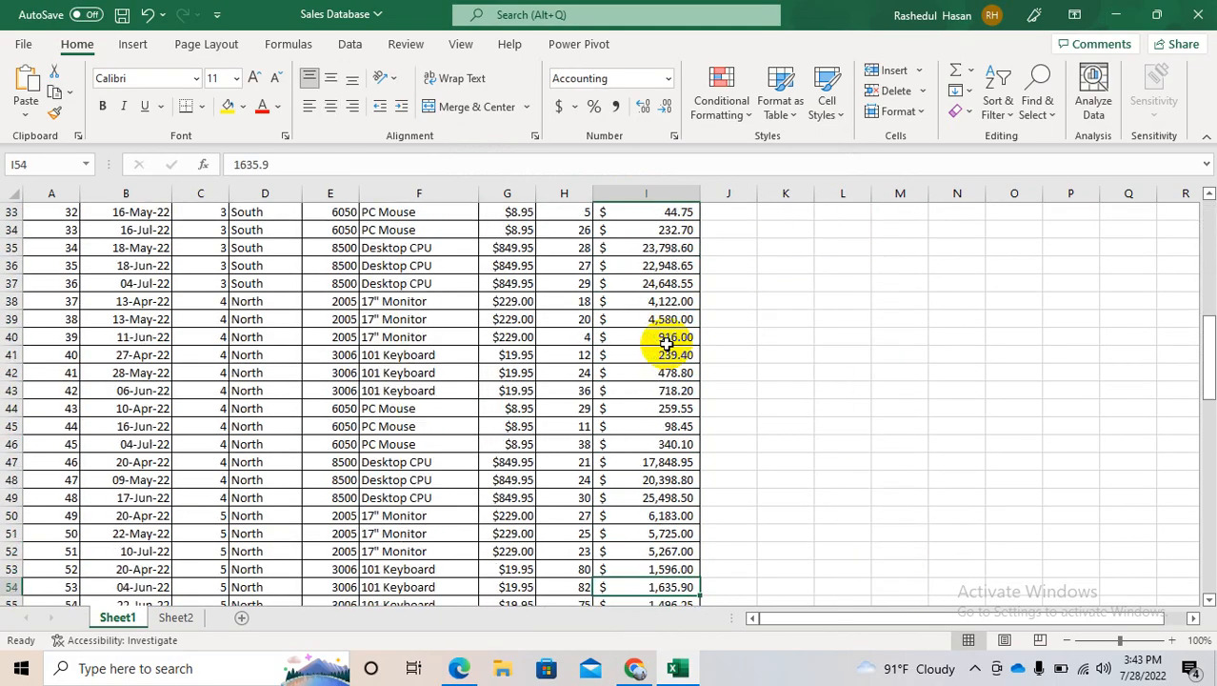
pyautogui.press('Down')
pyautogui.press('Down')
pyautogui.press('Down')
pyautogui.press('Down')
pyautogui.press('Down')
pyautogui.press('Down')
pyautogui.press('Down')
pyautogui.press('Down')
pyautogui.press('Down')
pyautogui.press('Down')
pyautogui.press('Down')
pyautogui.press('Down')
pyautogui.press('Down')
pyautogui.press('Down')
pyautogui.press('Down')
pyautogui.press('Down')
pyautogui.press('Down')
pyautogui.press('Down')
pyautogui.press('Down')
pyautogui.press('Down')
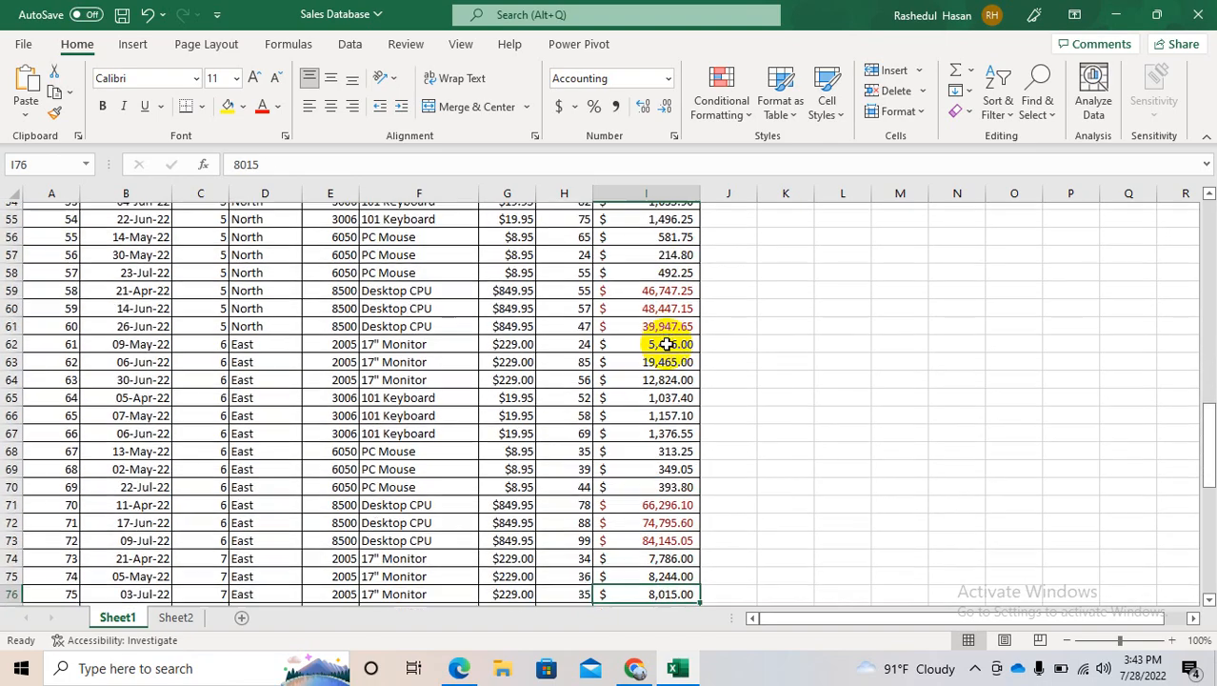
pyautogui.press('Down')
pyautogui.press('Down')
pyautogui.press('Down')
pyautogui.press('Down')
pyautogui.press('Down')
pyautogui.press('Down')
pyautogui.press('Down')
pyautogui.press('Down')
pyautogui.press('Down')
pyautogui.press('Down')
pyautogui.press('Down')
pyautogui.press('Down')
pyautogui.press('Down')
pyautogui.press('Down')
pyautogui.press('Down')
pyautogui.press('Down')
pyautogui.press('Down')
pyautogui.press('Down')
pyautogui.press('Down')
pyautogui.press('Down')
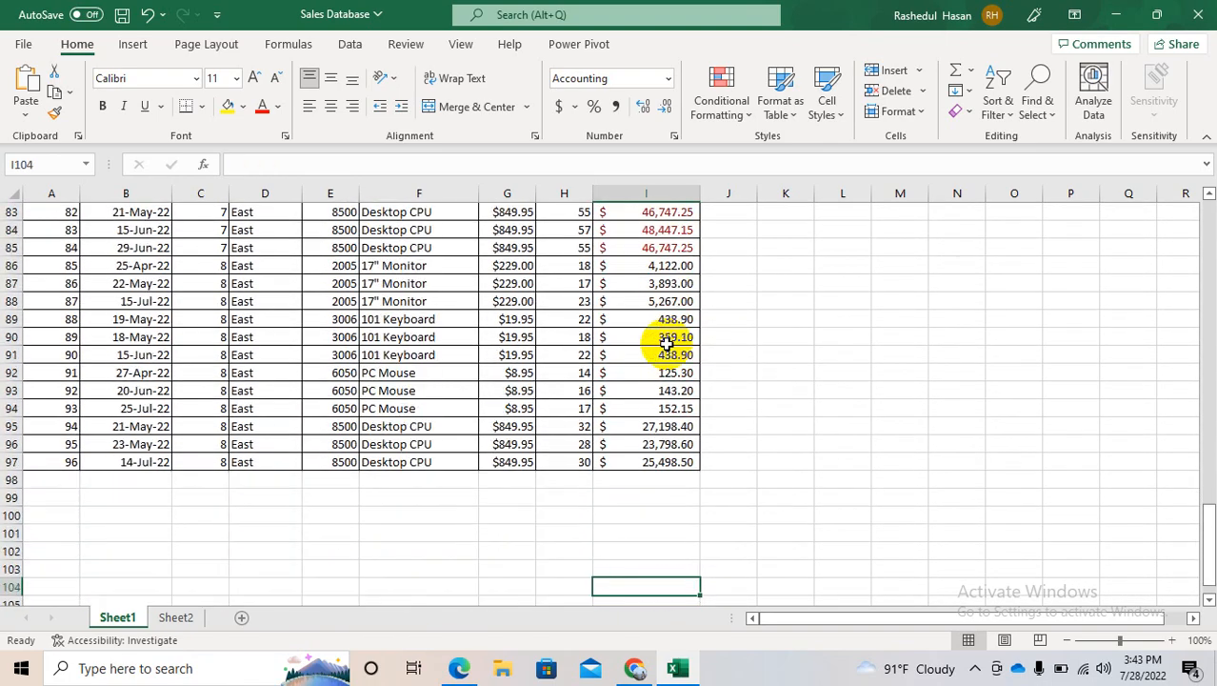
# Select the Total column up to its header and clear the conditional formatting rules from the entire sheet
pyautogui.press('Up')
pyautogui.press('Up')
pyautogui.press('Up')
pyautogui.press('Up')
pyautogui.press('Up')
pyautogui.press('Up')
pyautogui.press('Up')
pyautogui.press('Up')
pyautogui.press('Up')
pyautogui.press('Up')
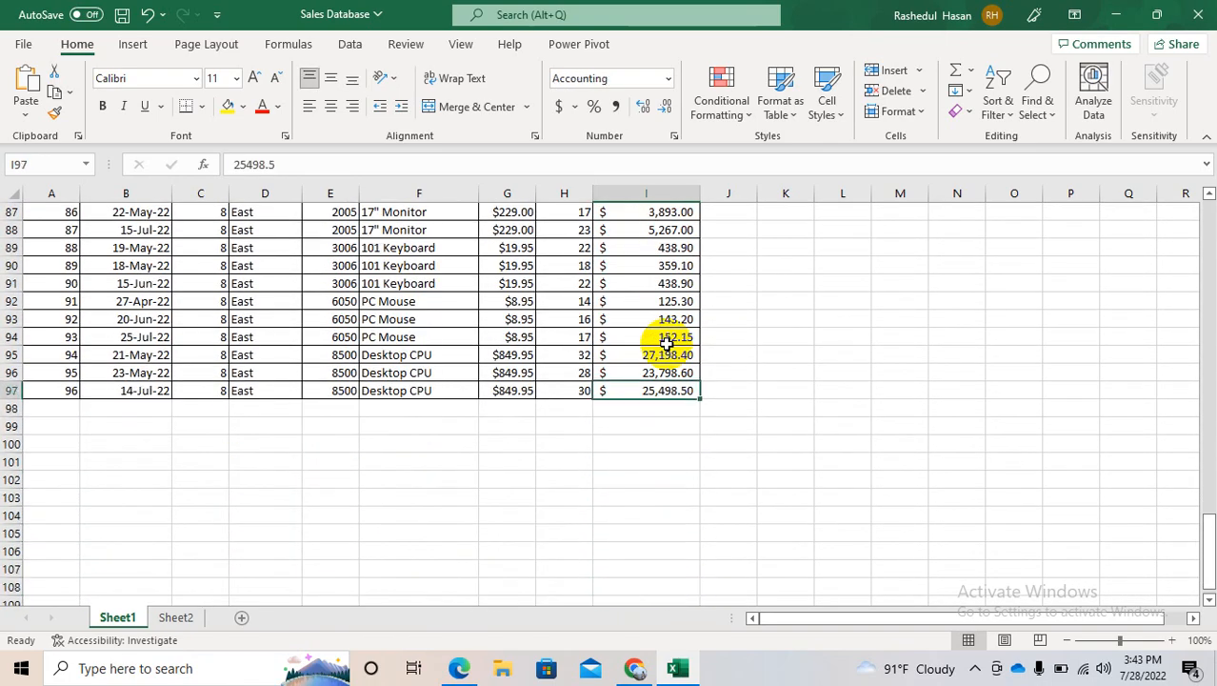
pyautogui.hotkey('ctrl', 'shift', 'Up')
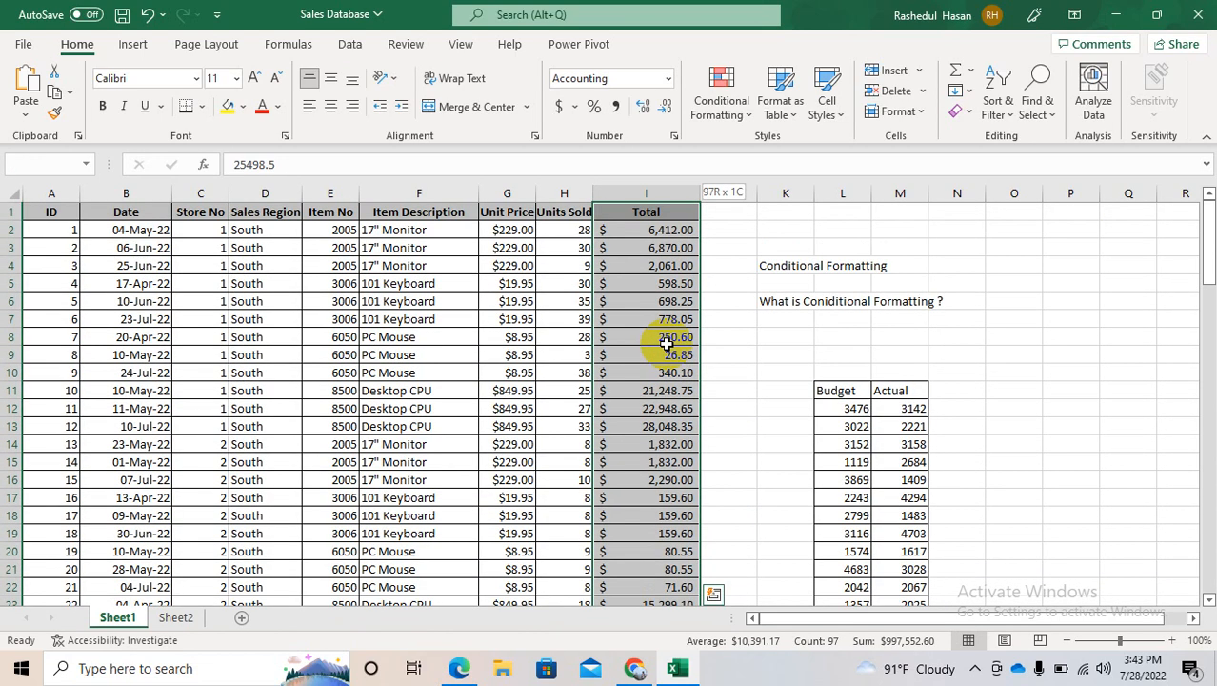
pyautogui.click(740, 127)
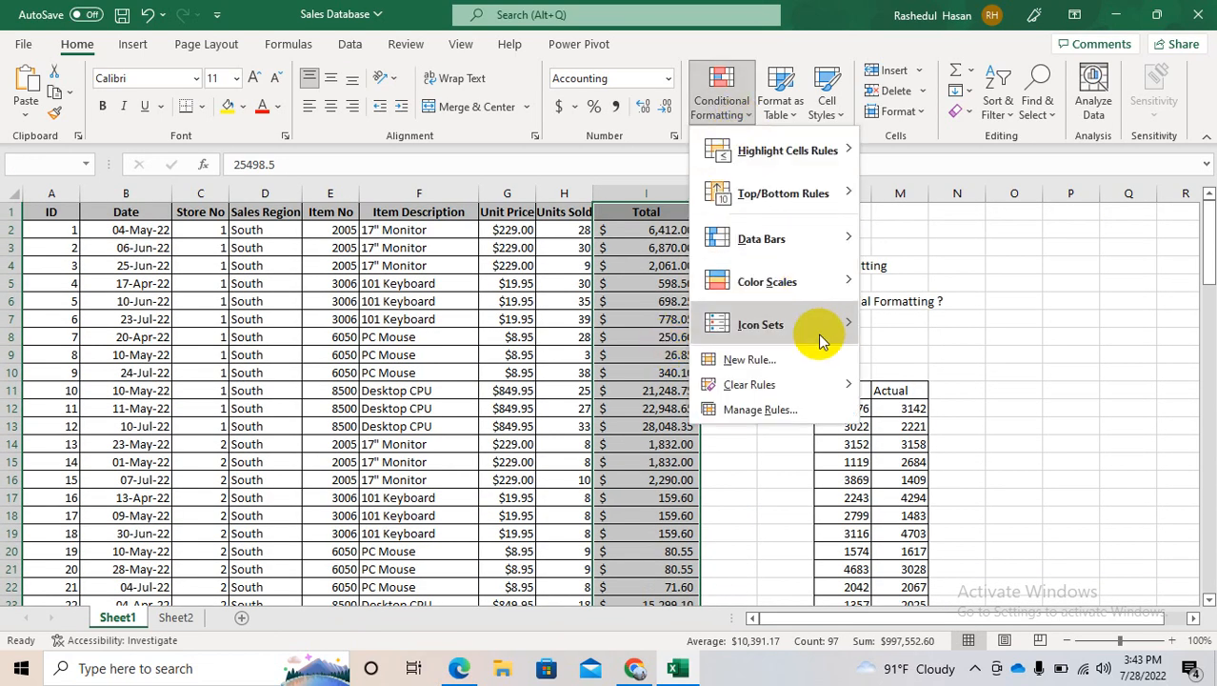
pyautogui.moveTo(822, 386)
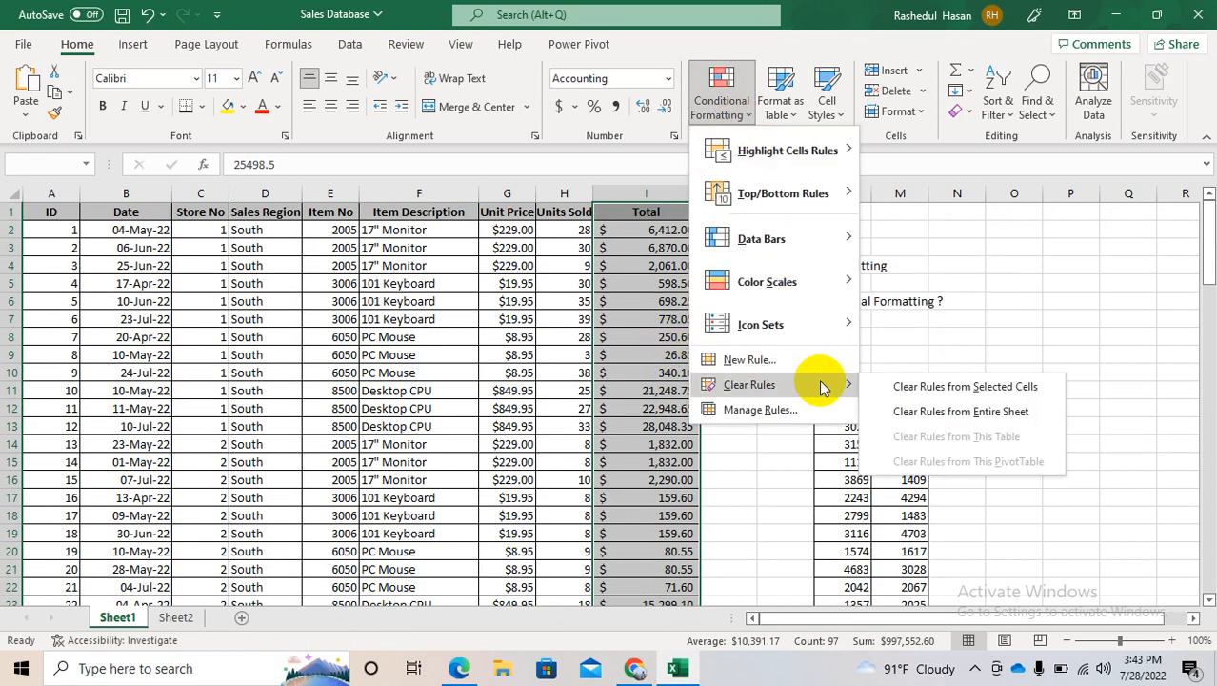
pyautogui.click(889, 411)
# Select all Total values from I2 to I97 and start a Greater Than highlight rule for them
pyautogui.click(646, 230)
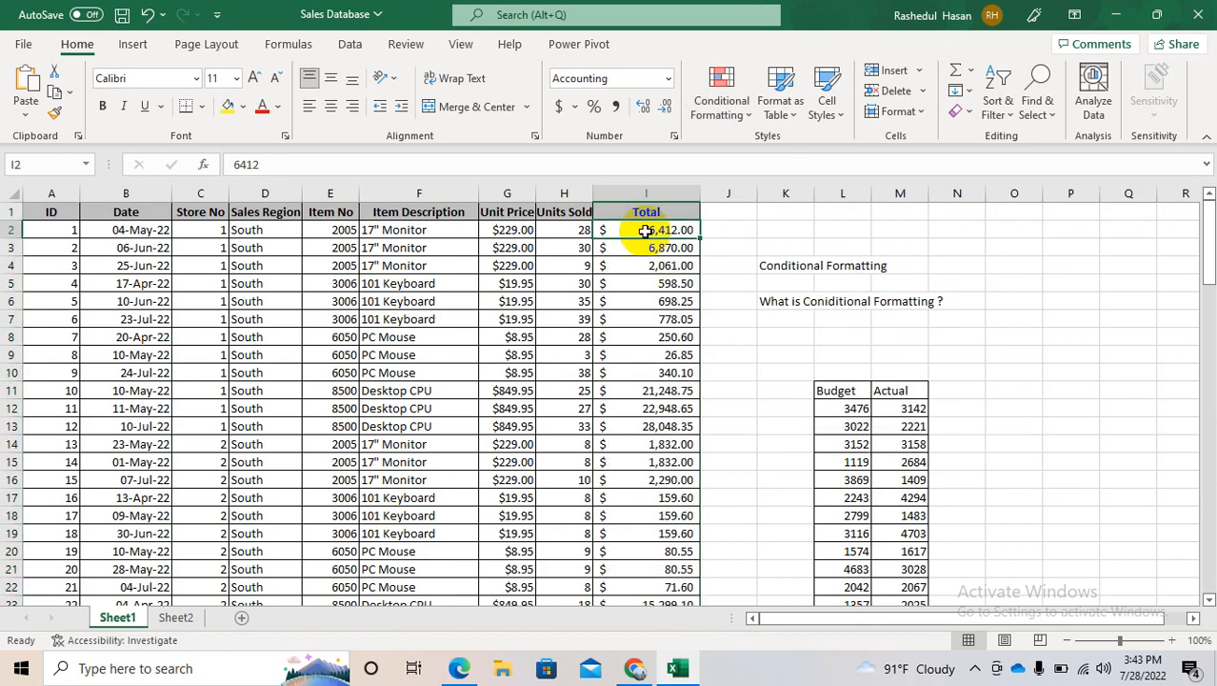
pyautogui.hotkey('ctrl', 'shift', 'Down')
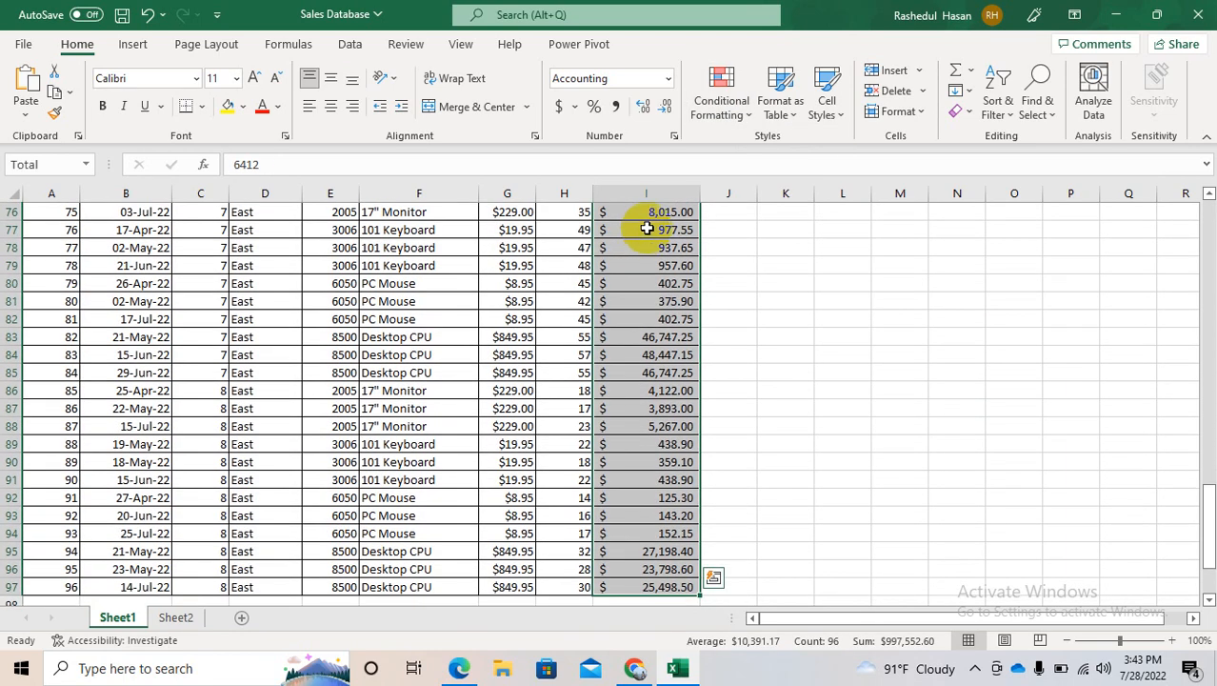
pyautogui.click(733, 110)
pyautogui.moveTo(800, 140)
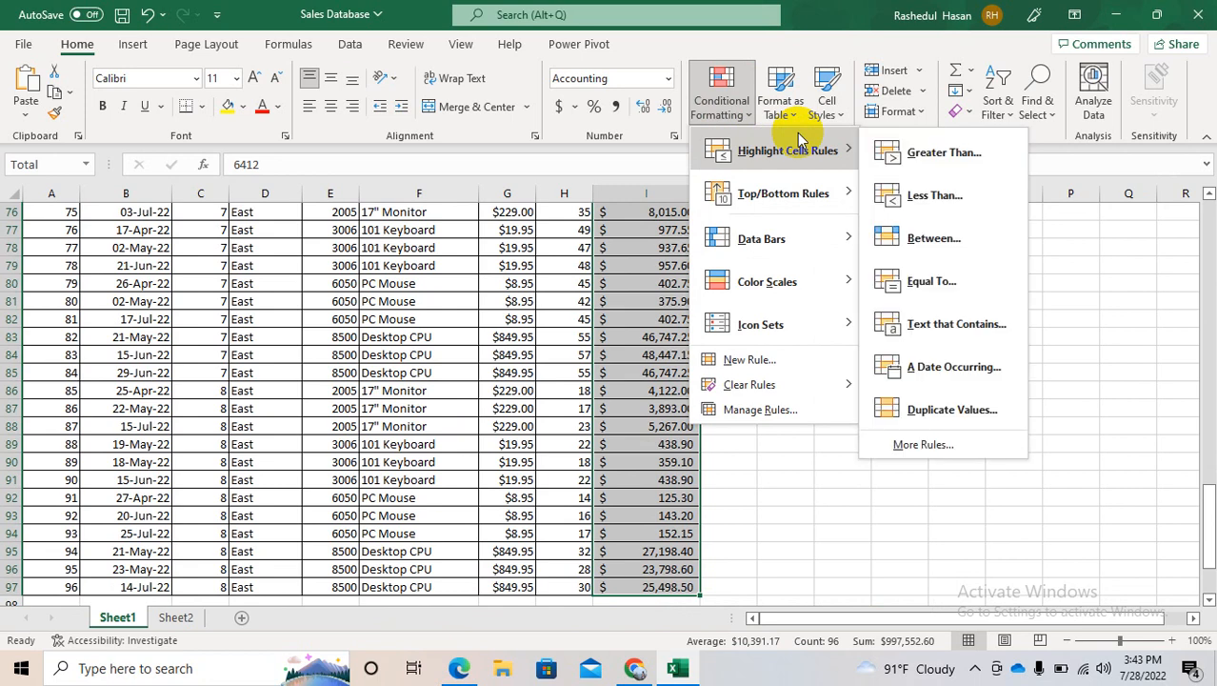
pyautogui.click(922, 143)
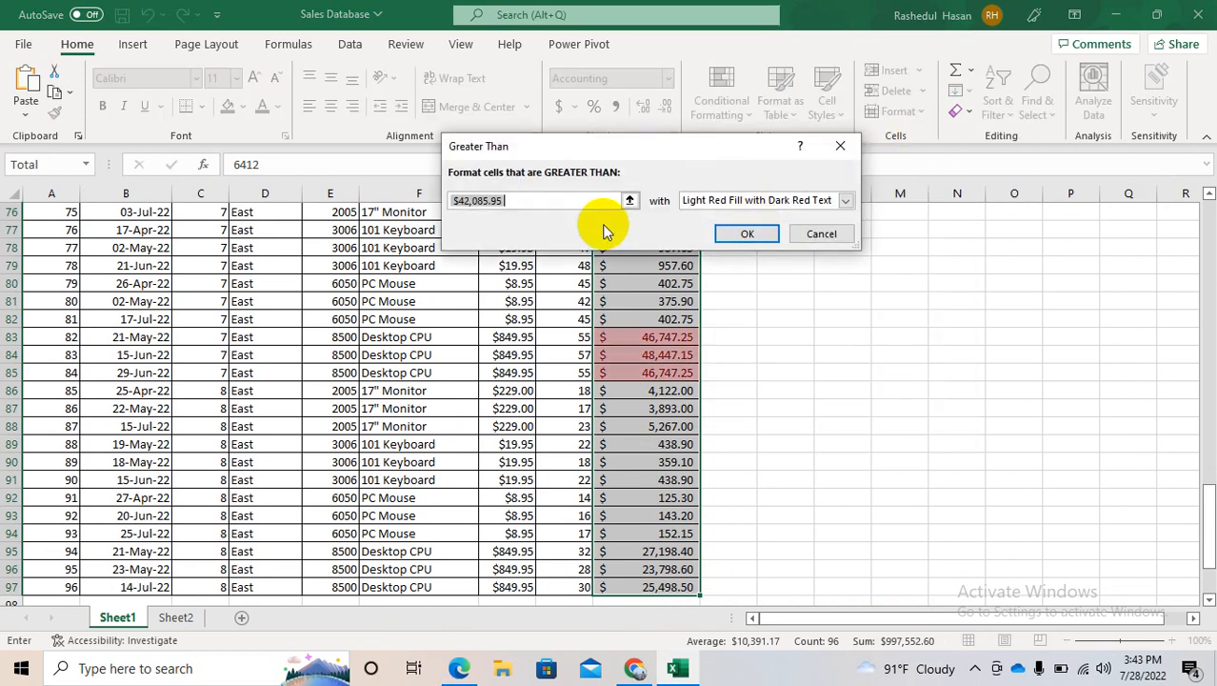
# Try 30000 as the Greater Than threshold and replace it with 20000
pyautogui.write('30000')
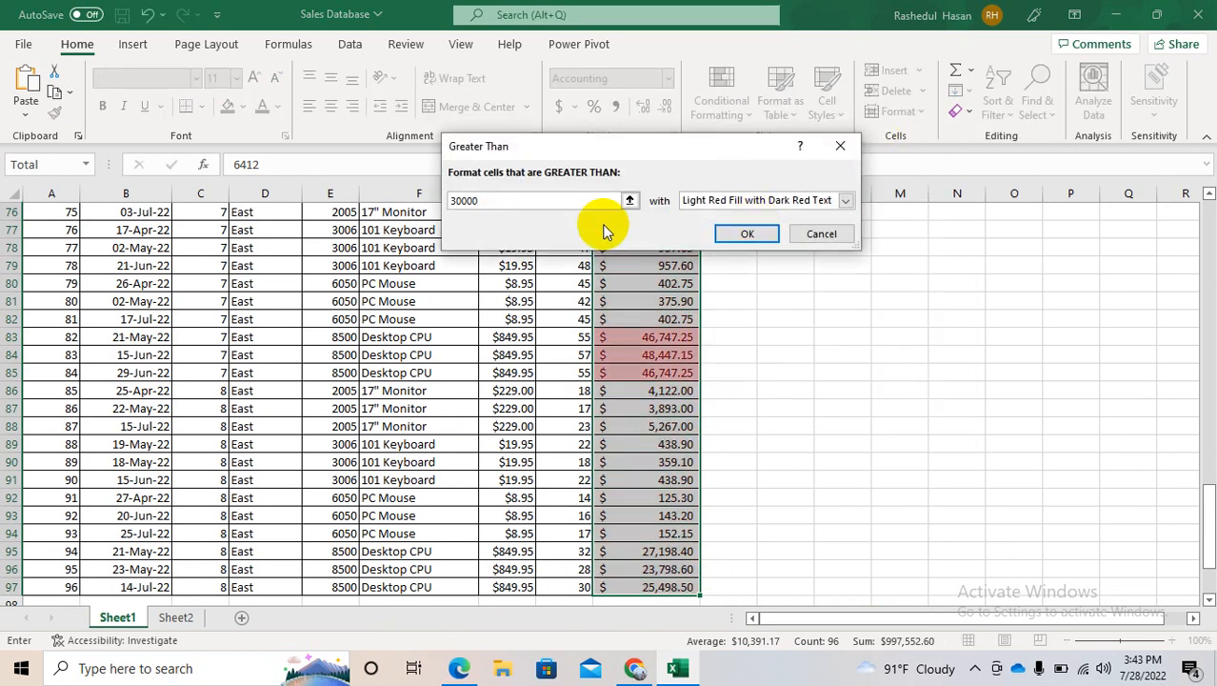
pyautogui.press('BackSpace')
pyautogui.press('BackSpace')
pyautogui.press('BackSpace')
pyautogui.press('BackSpace')
pyautogui.press('BackSpace')
pyautogui.write('2000')
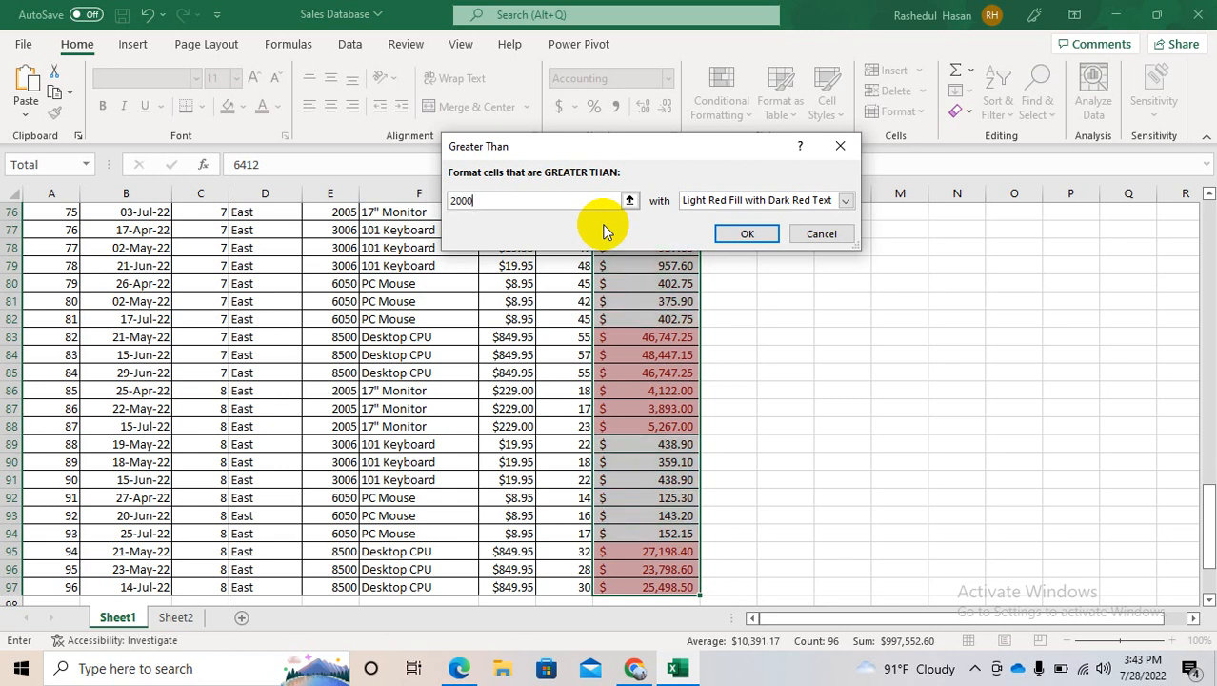
pyautogui.write('0')
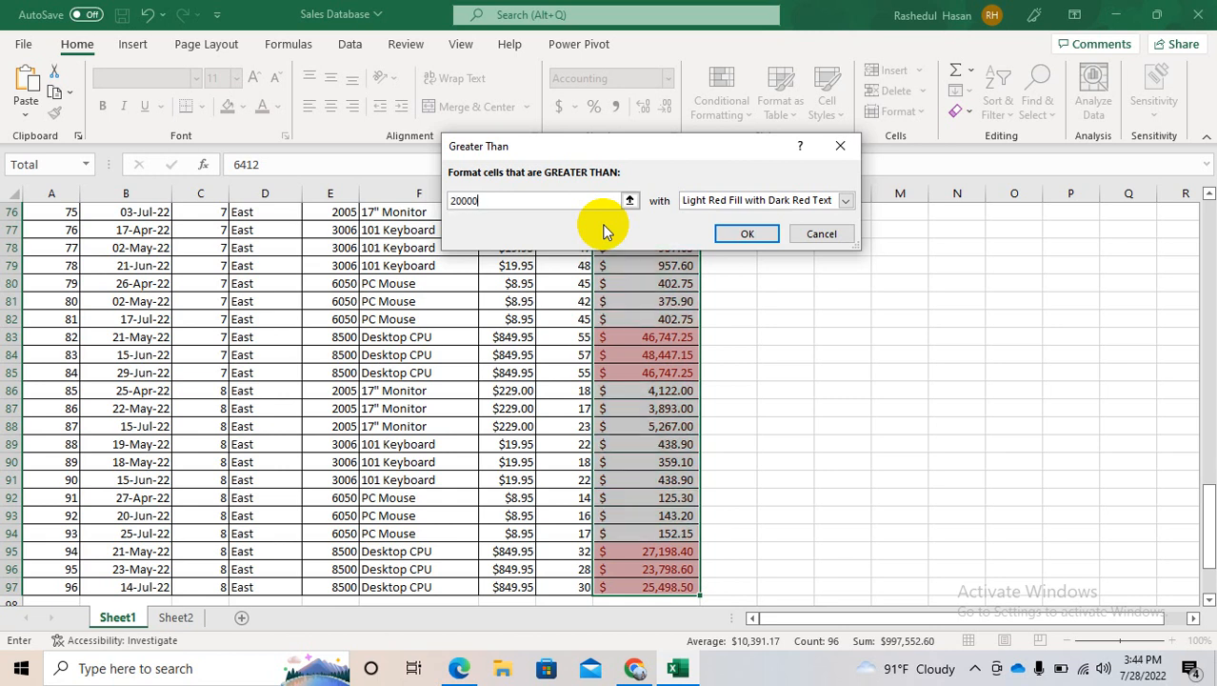
# Start a custom format for the rule and review its number, font, border, fill and underline options
pyautogui.click(845, 200)
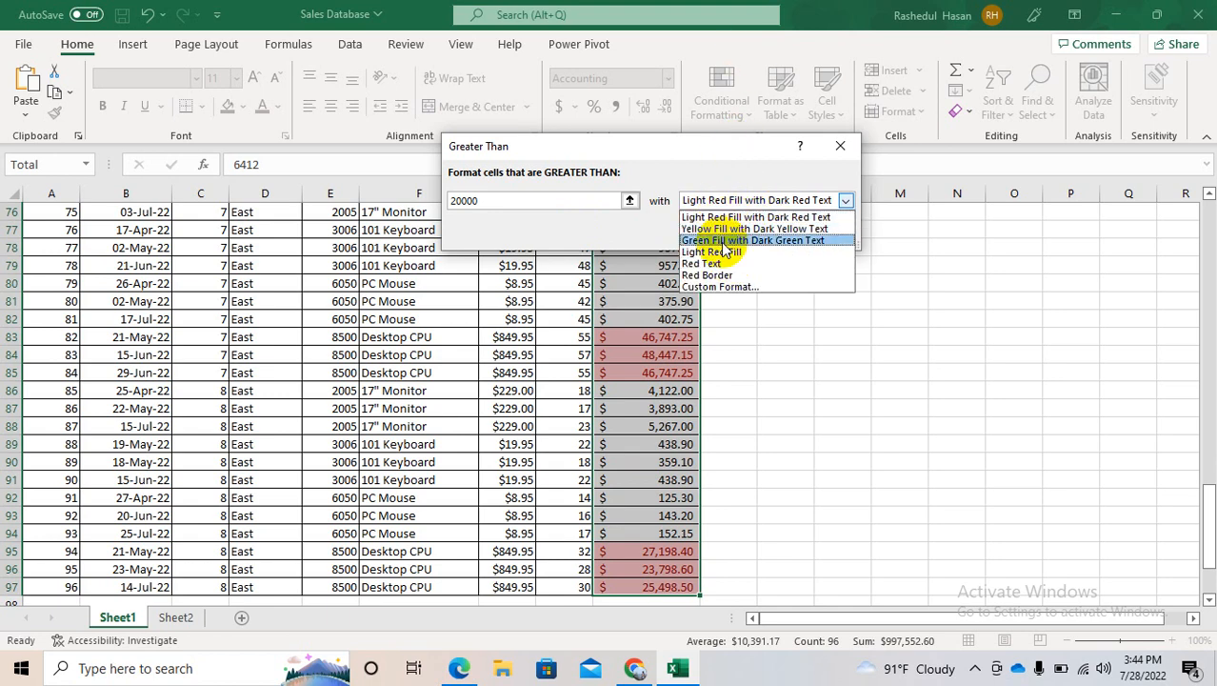
pyautogui.click(710, 287)
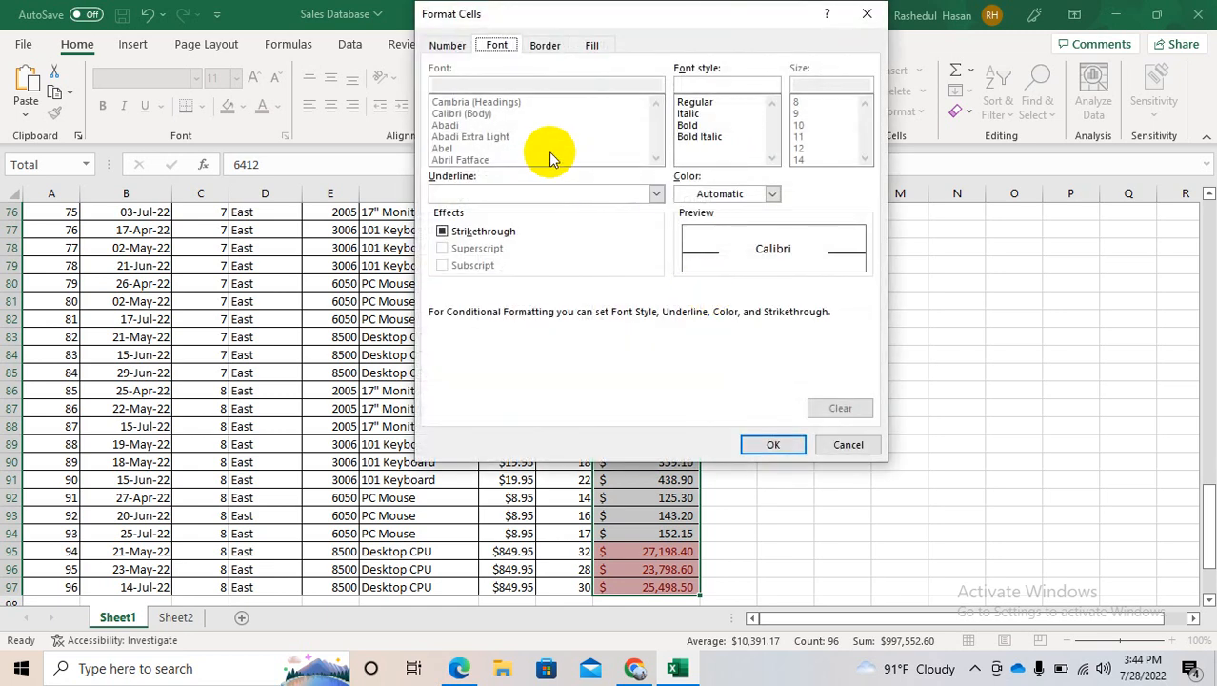
pyautogui.click(457, 46)
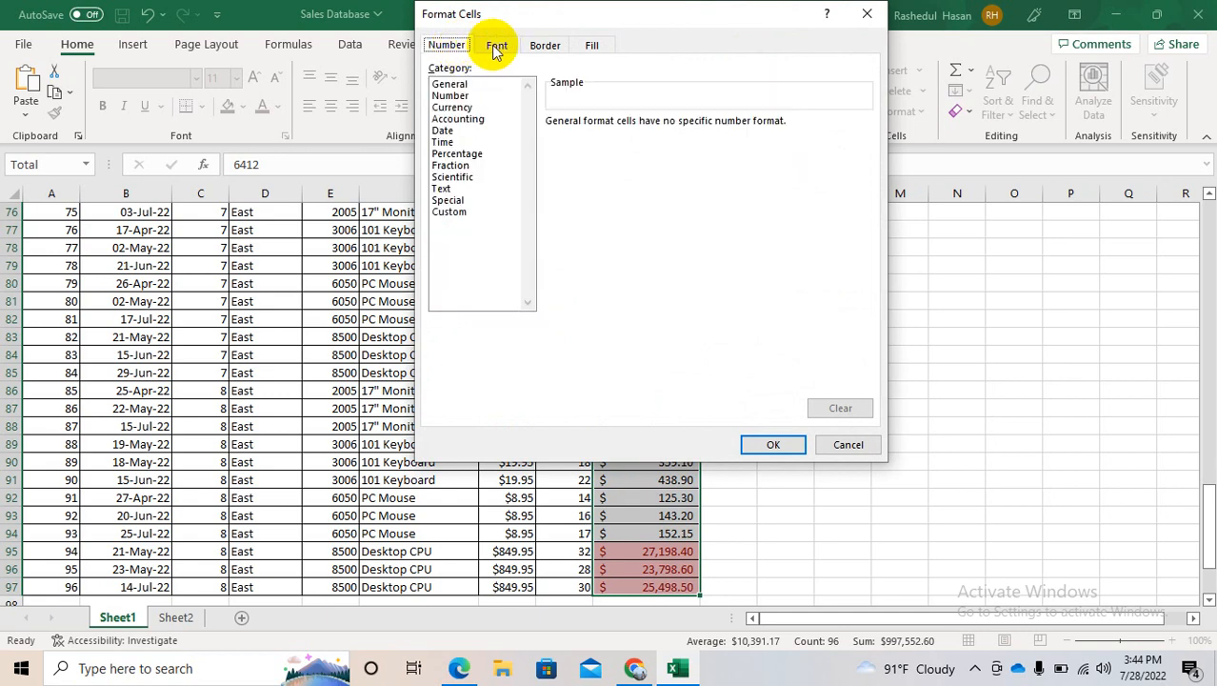
pyautogui.click(497, 47)
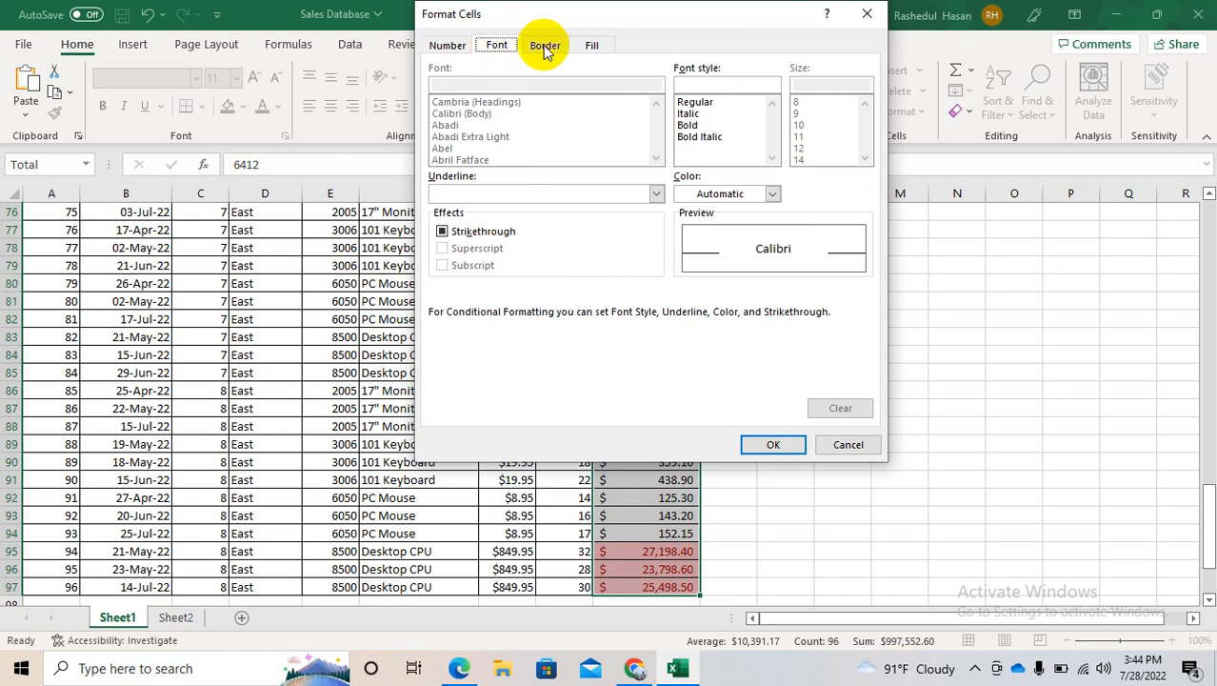
pyautogui.click(544, 46)
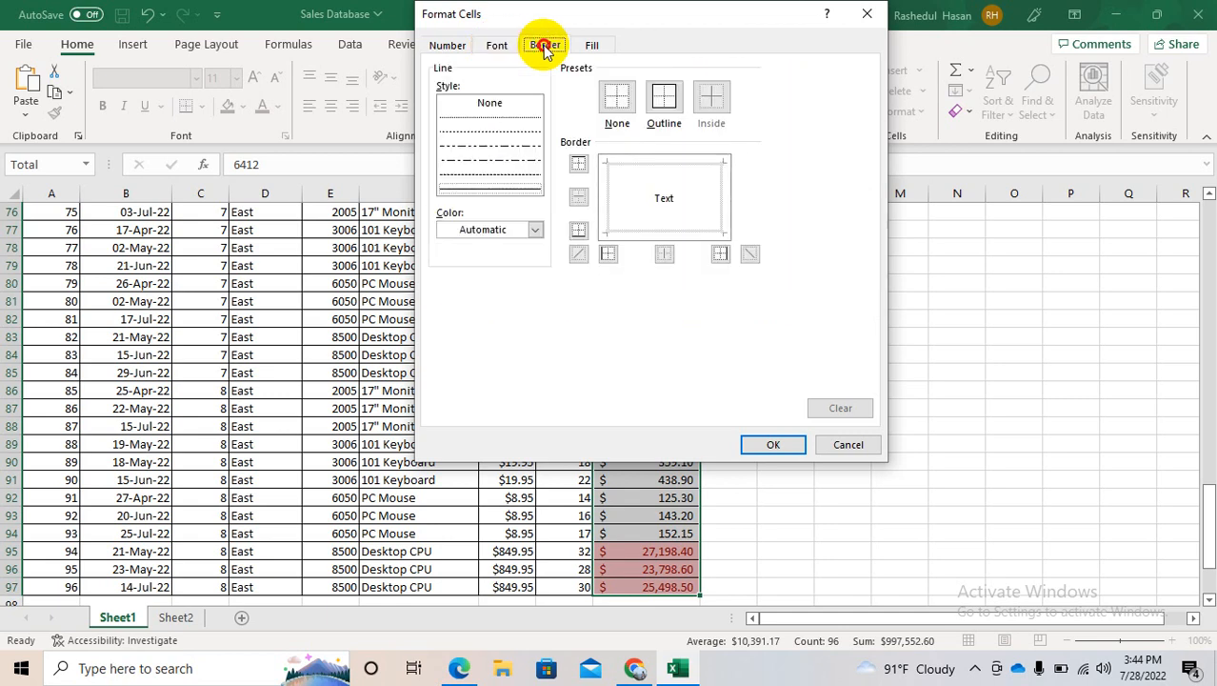
pyautogui.click(606, 54)
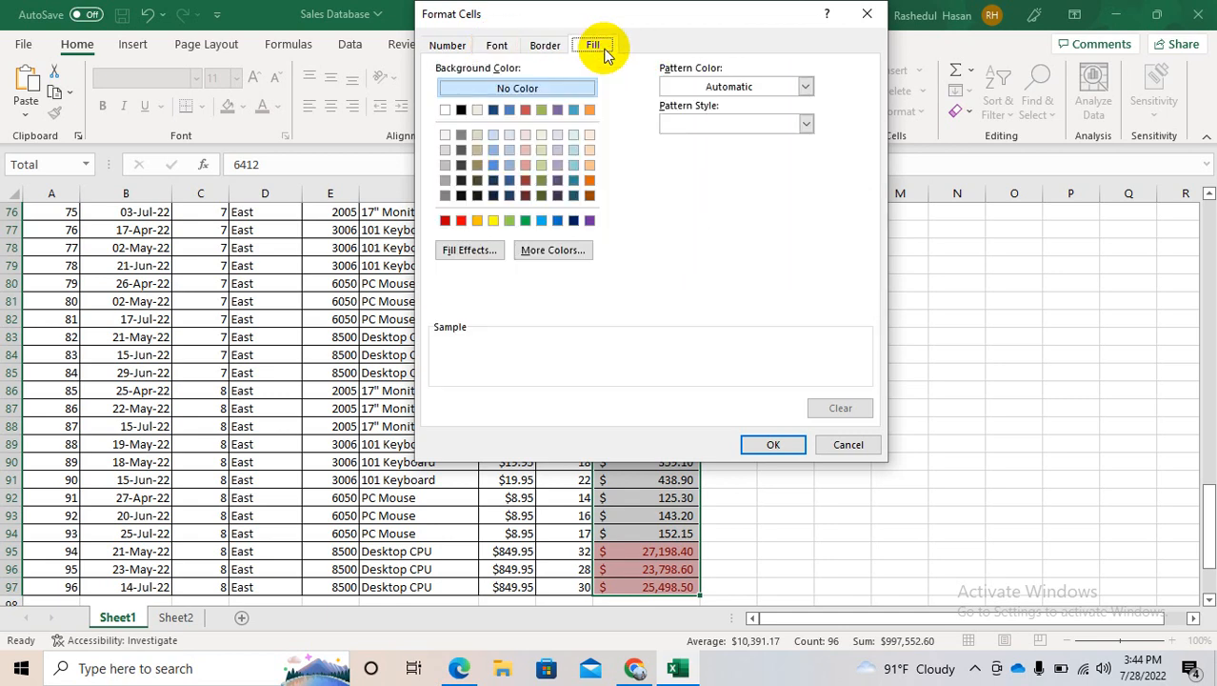
pyautogui.click(457, 43)
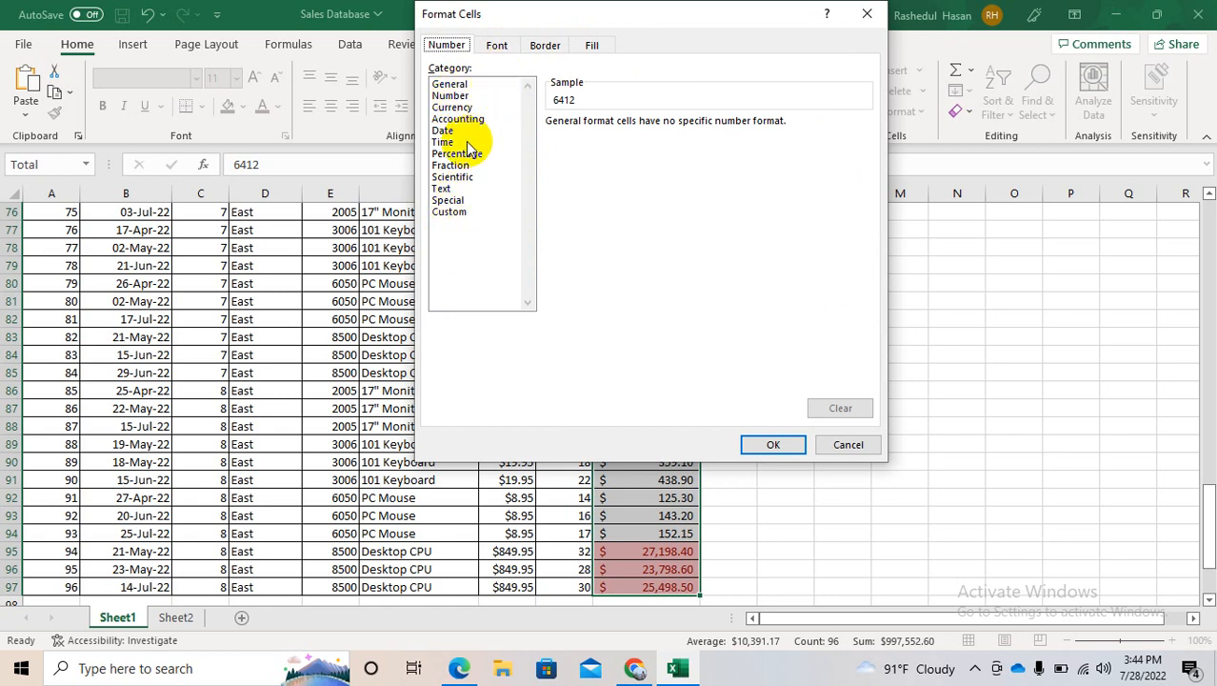
pyautogui.click(498, 48)
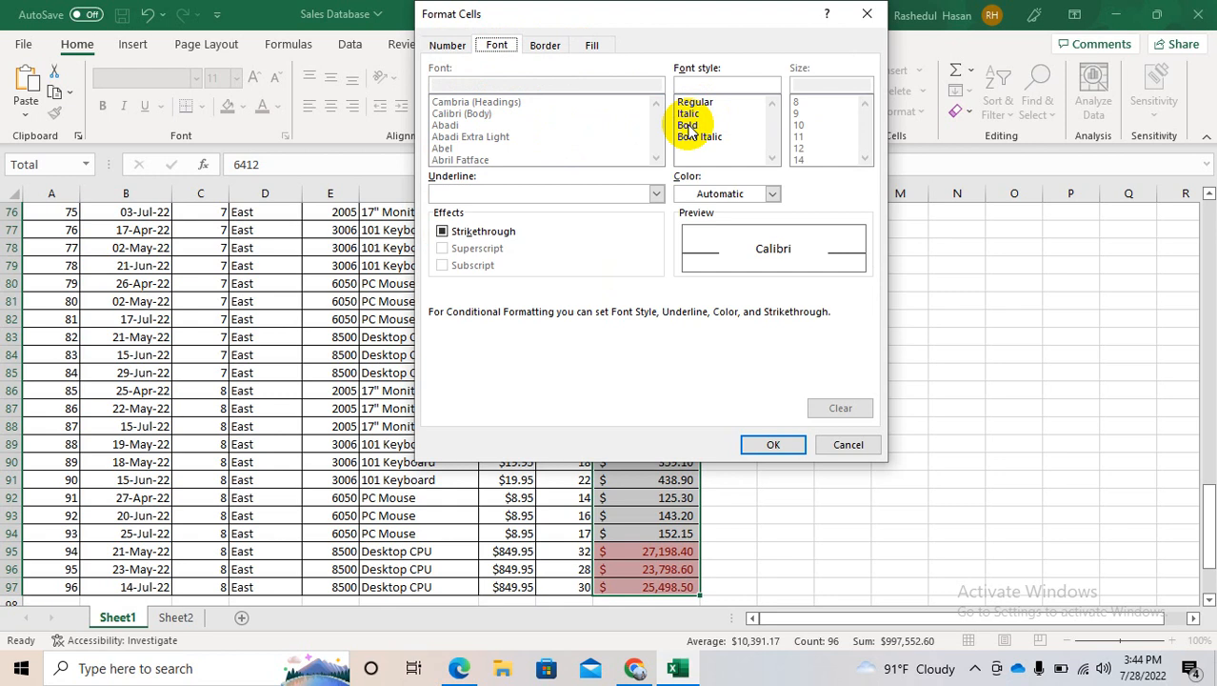
pyautogui.click(506, 191)
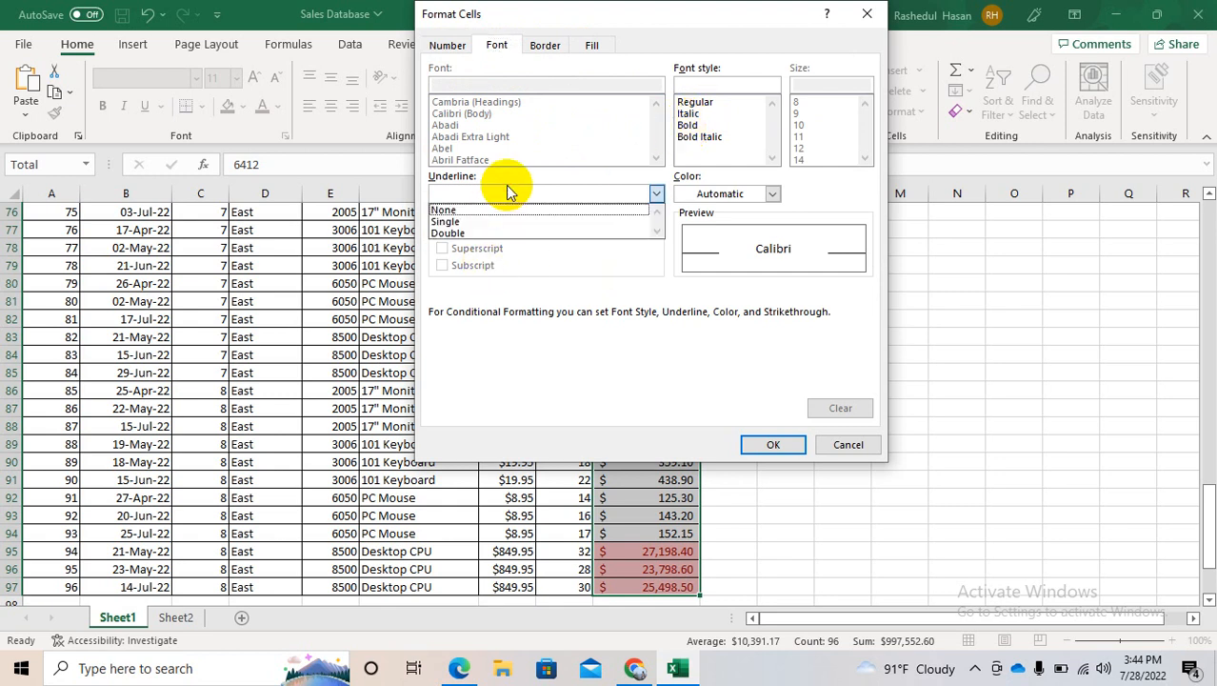
# Try #CCCCFF as the custom format's font color and replace it with the dark blue theme color
pyautogui.click(752, 194)
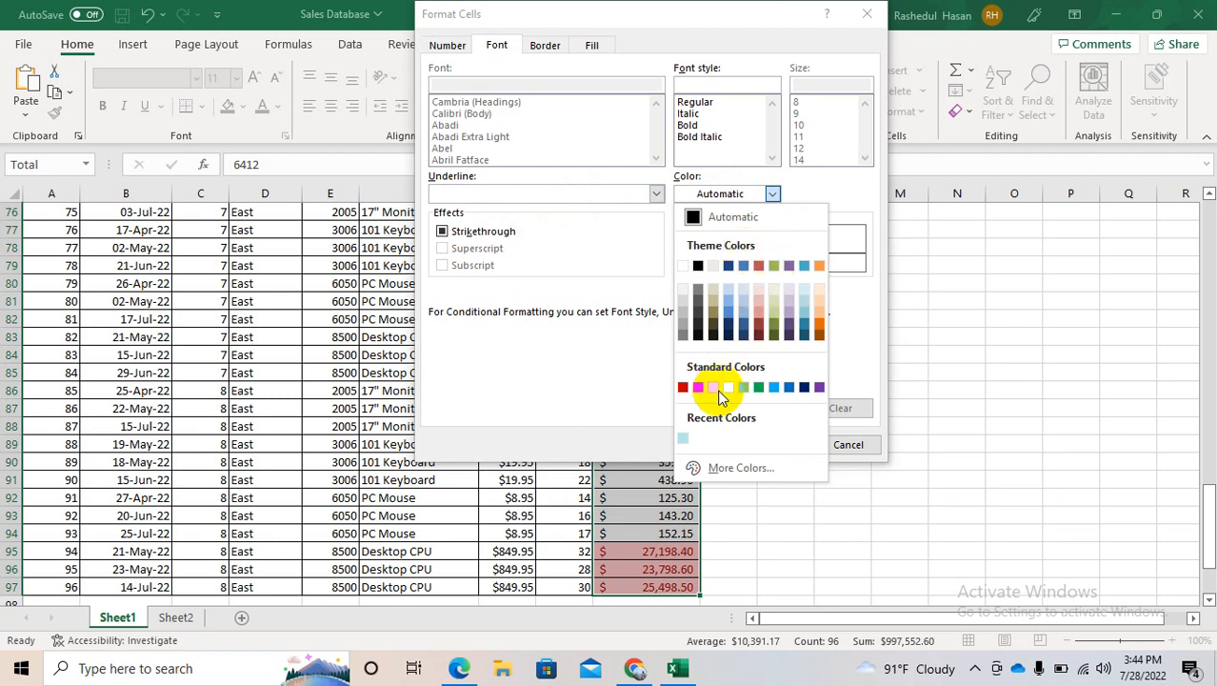
pyautogui.click(710, 461)
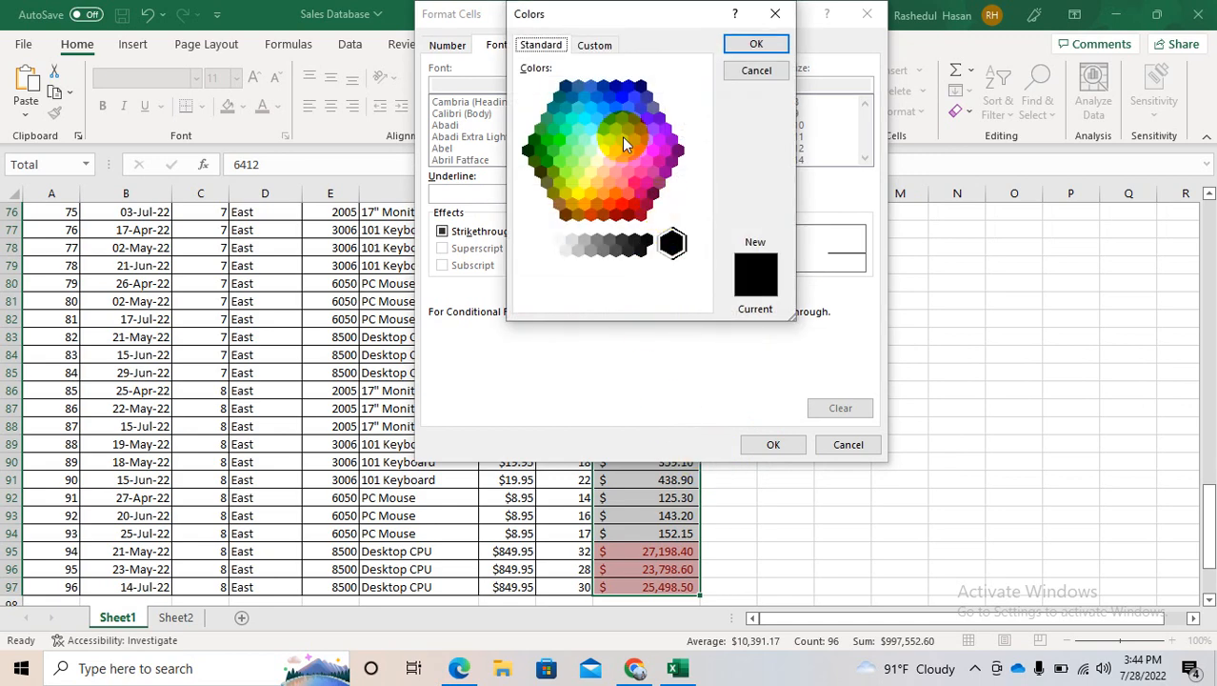
pyautogui.click(621, 140)
pyautogui.click(598, 47)
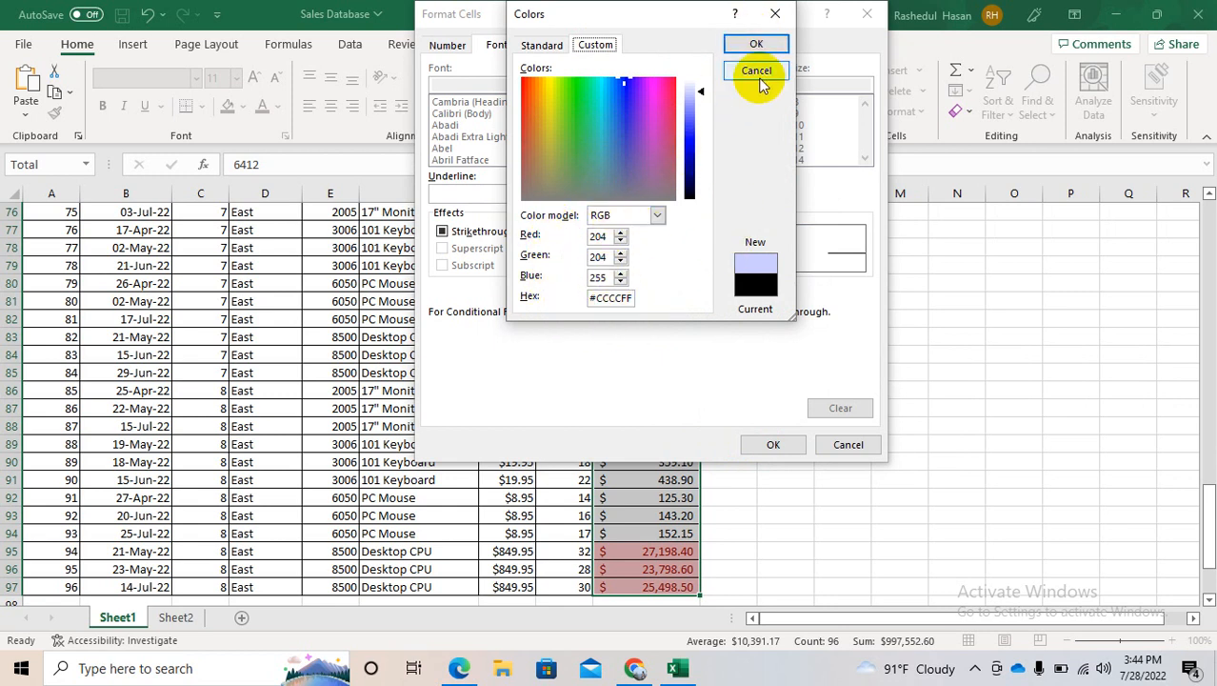
pyautogui.click(765, 44)
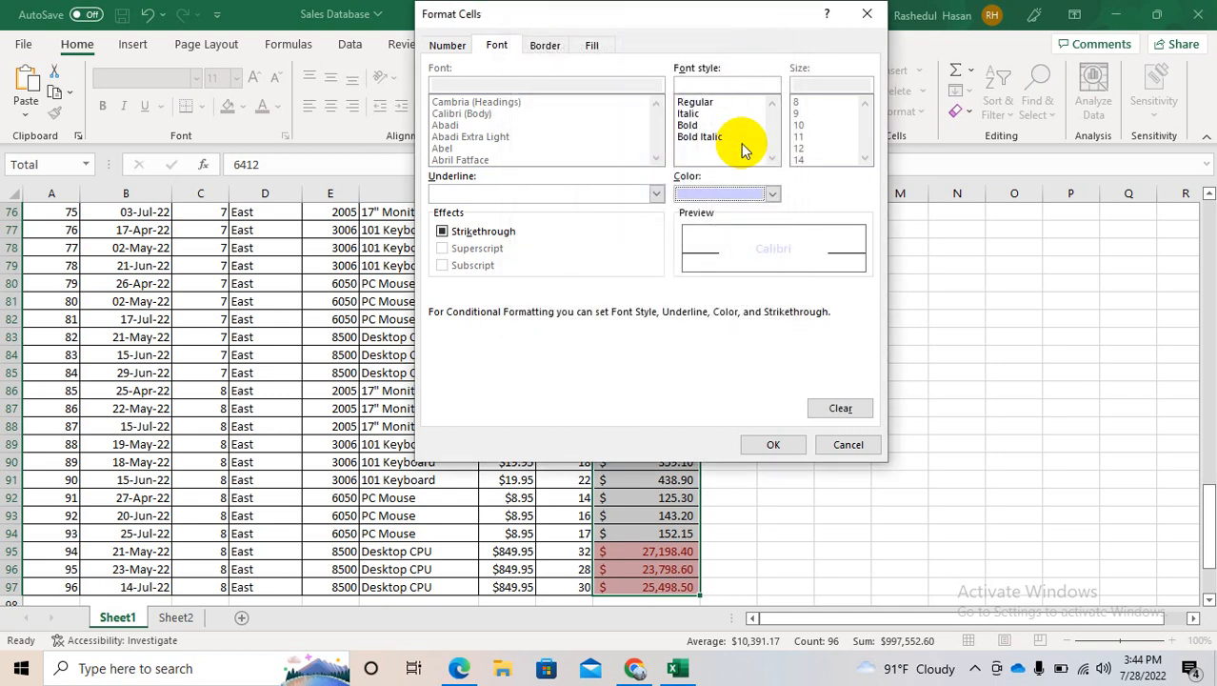
pyautogui.click(719, 194)
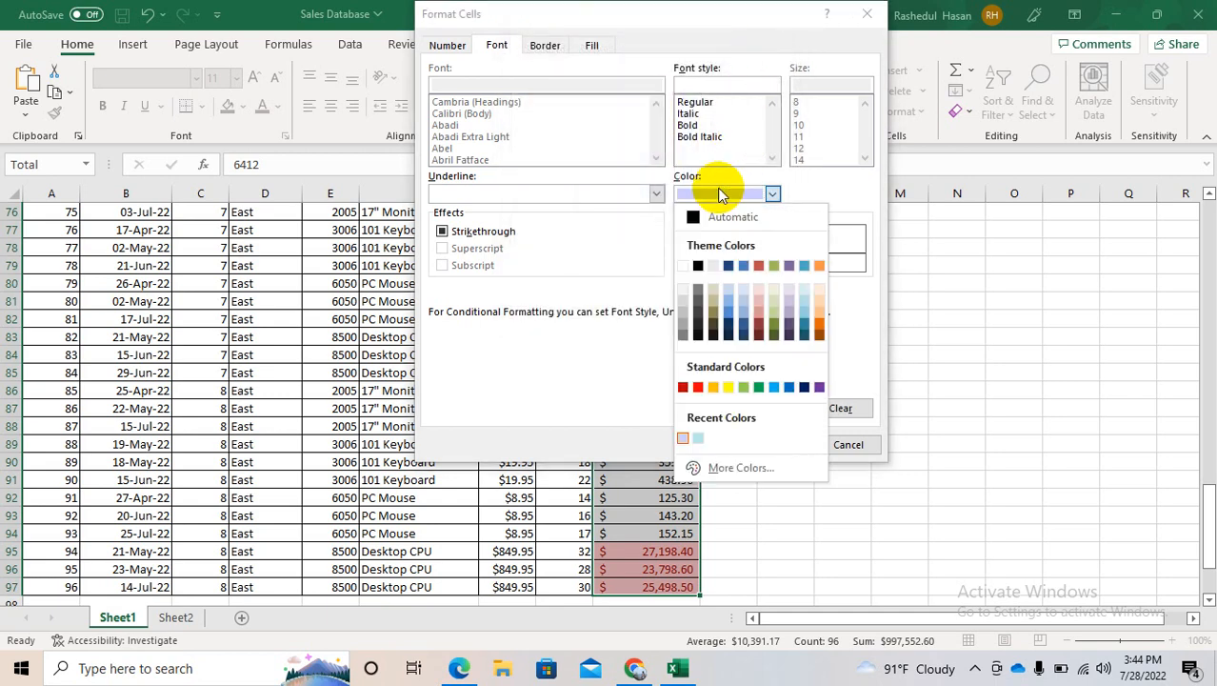
pyautogui.click(728, 266)
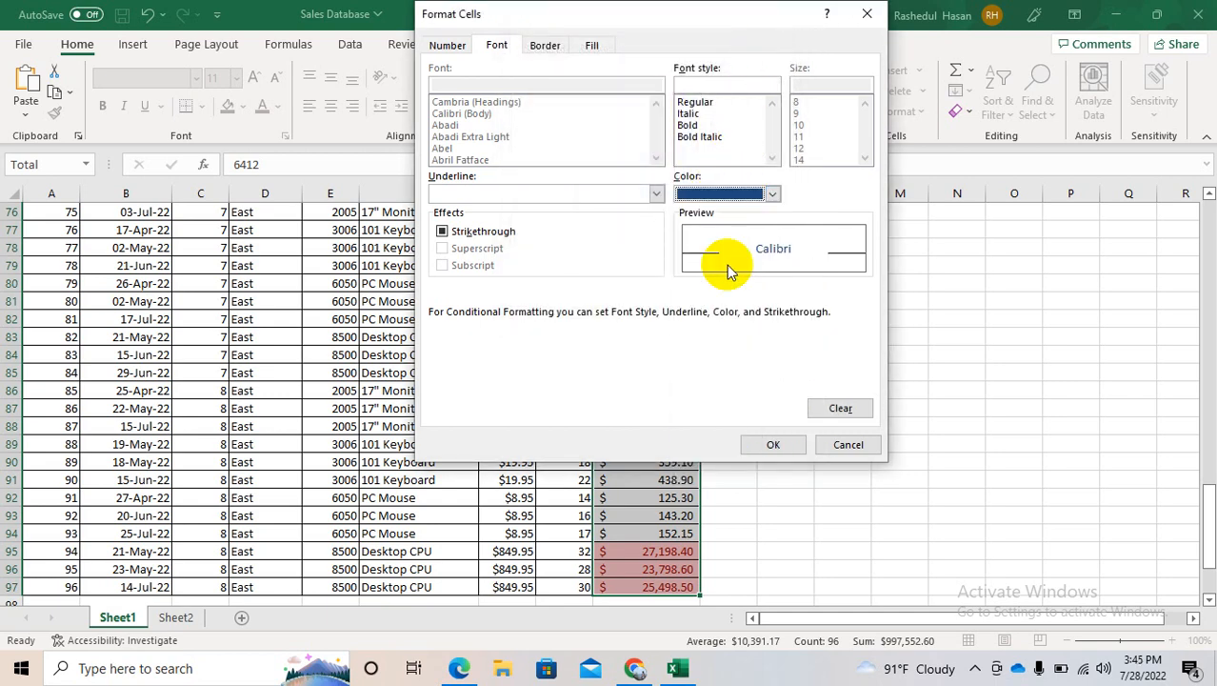
# Add an outline border to the custom format and look through the border line colors
pyautogui.click(547, 47)
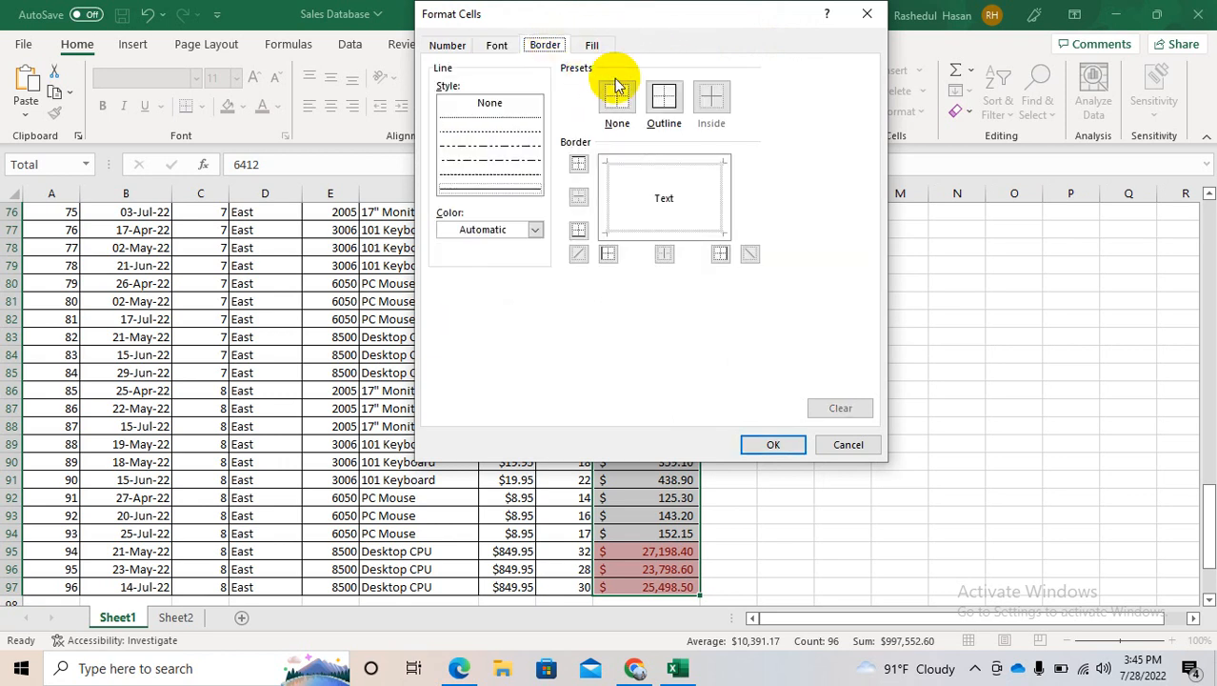
pyautogui.click(664, 98)
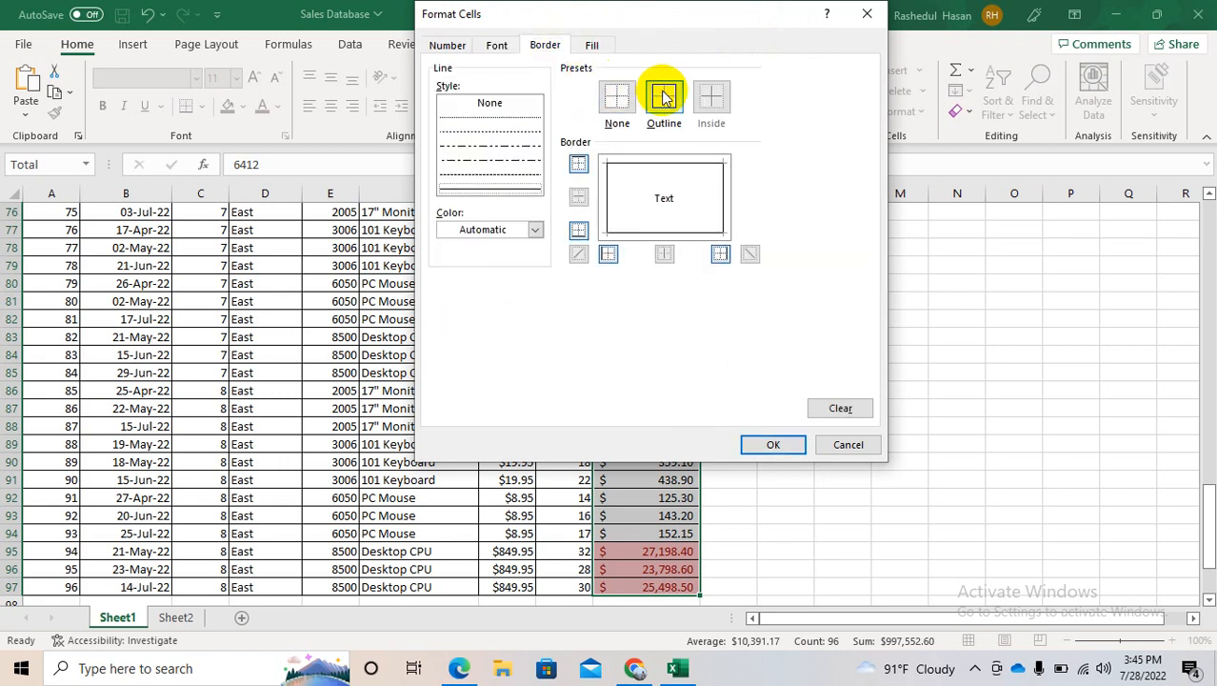
pyautogui.click(536, 229)
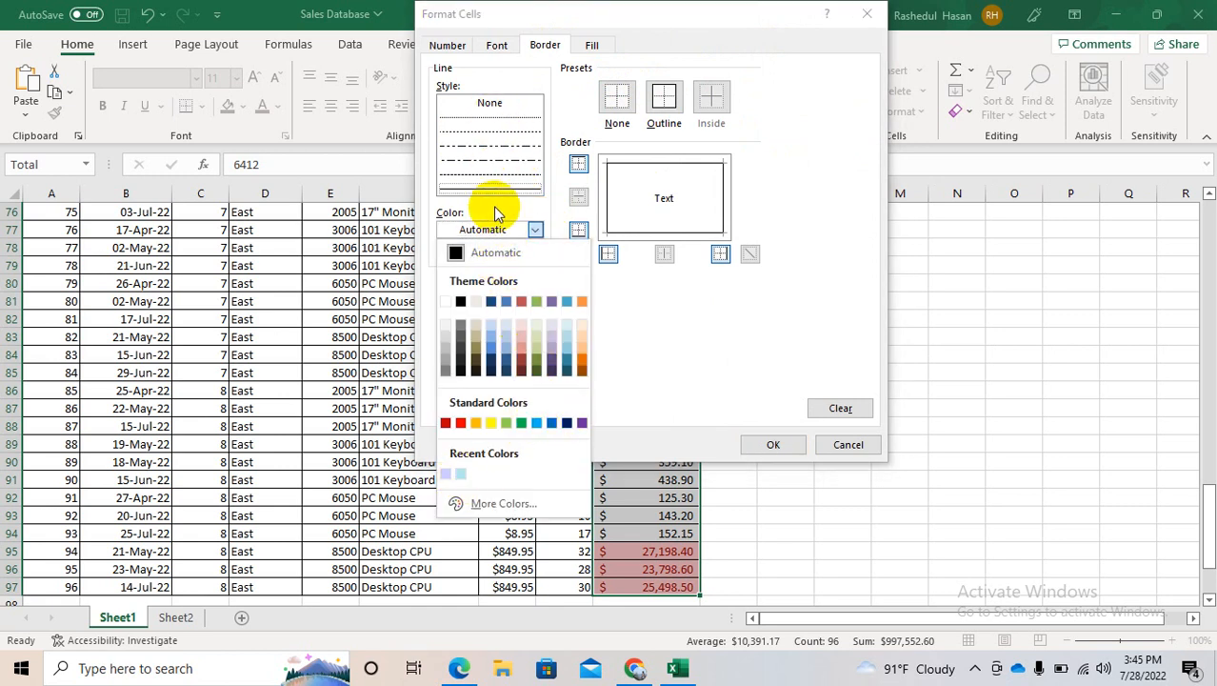
pyautogui.click(587, 52)
# Try olive green as the custom format's background color and replace it with the light red theme tint
pyautogui.click(590, 46)
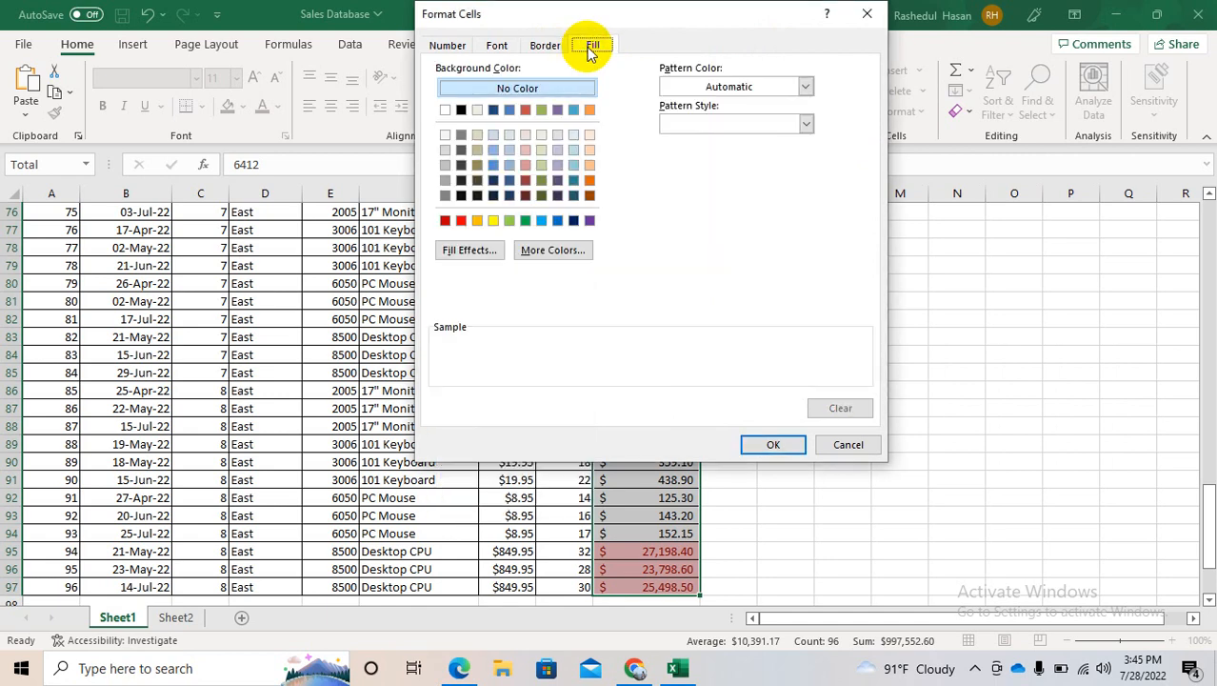
pyautogui.click(541, 111)
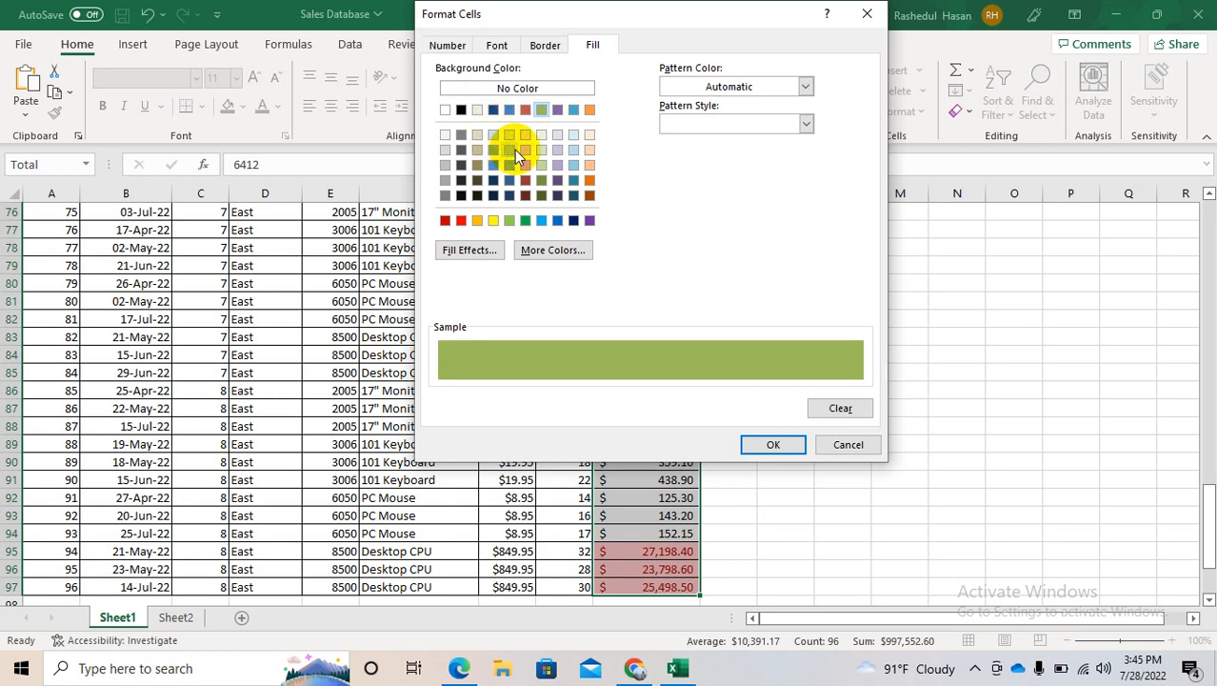
pyautogui.click(515, 150)
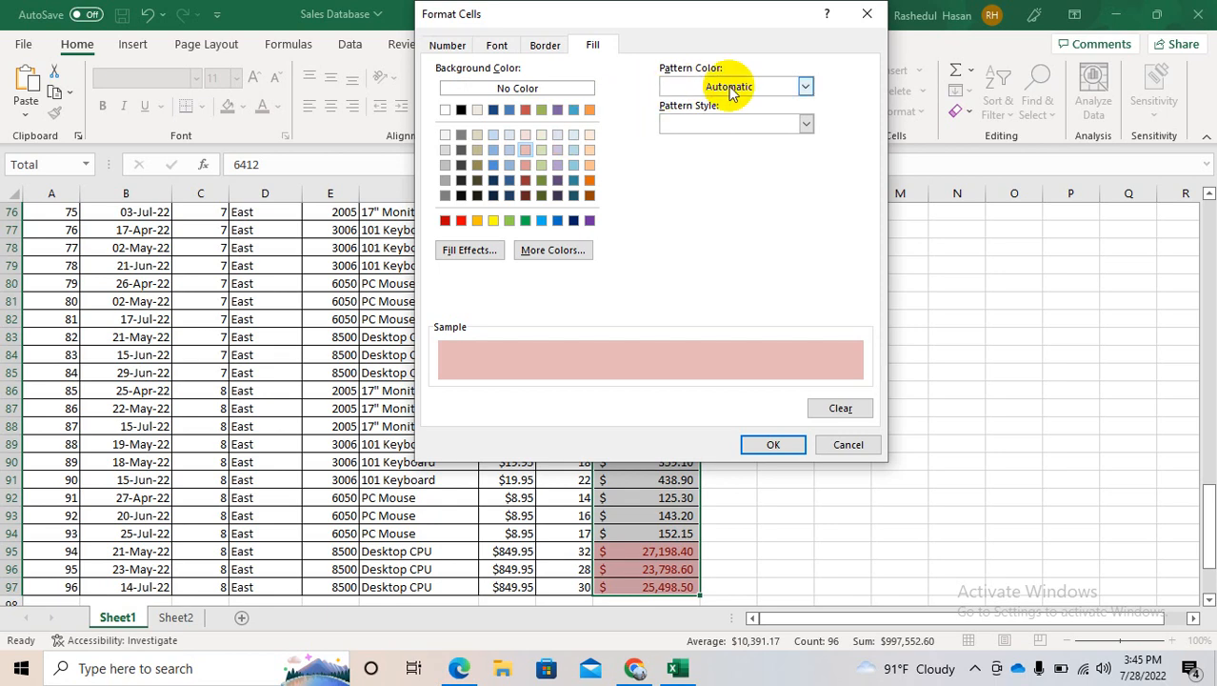
# Review the gradient fill effects, pattern color and pattern style options for the custom format's fill
pyautogui.click(477, 256)
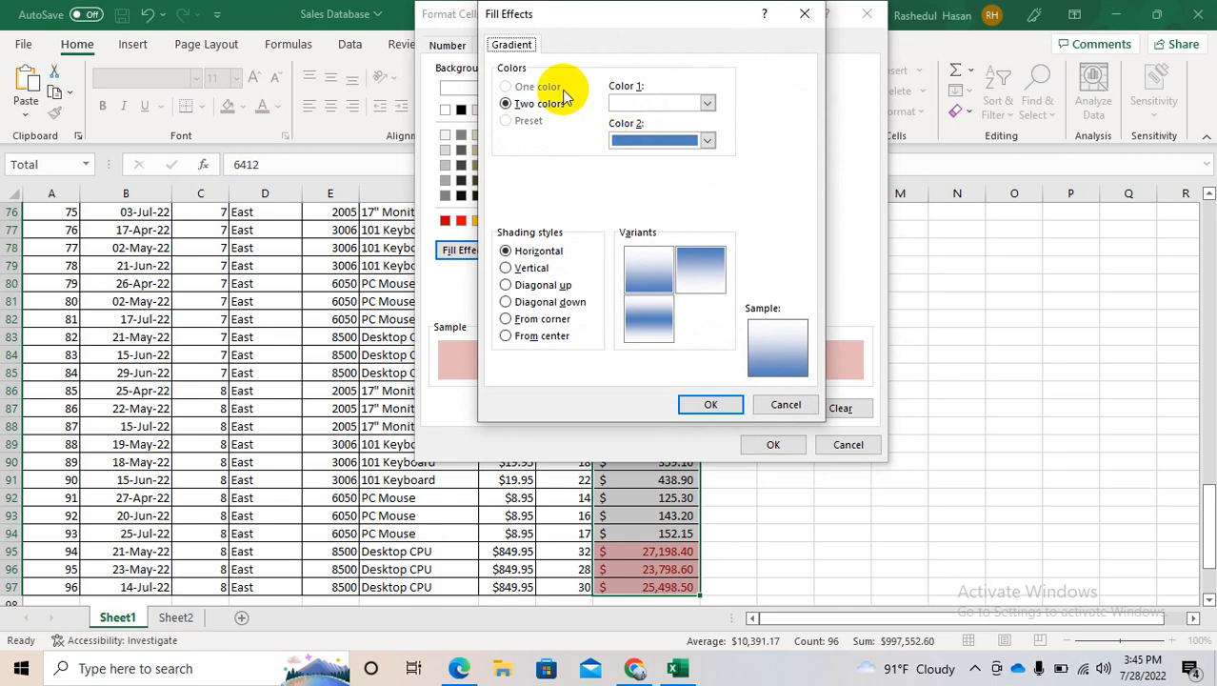
pyautogui.click(805, 13)
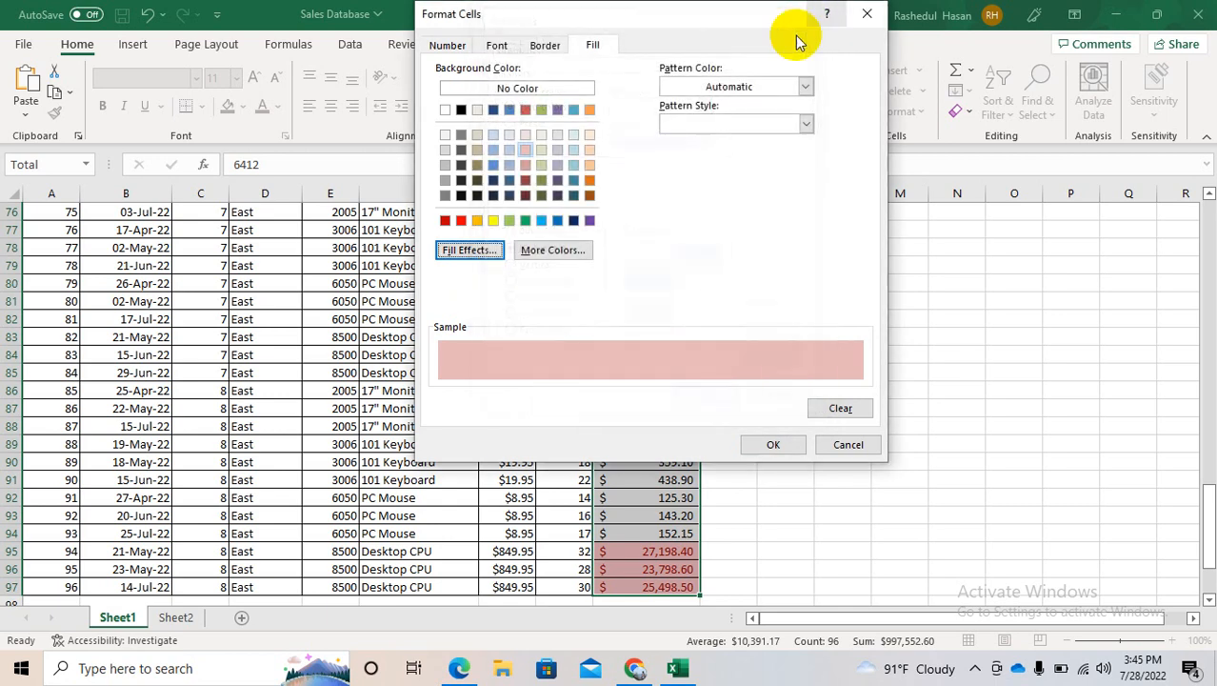
pyautogui.click(775, 86)
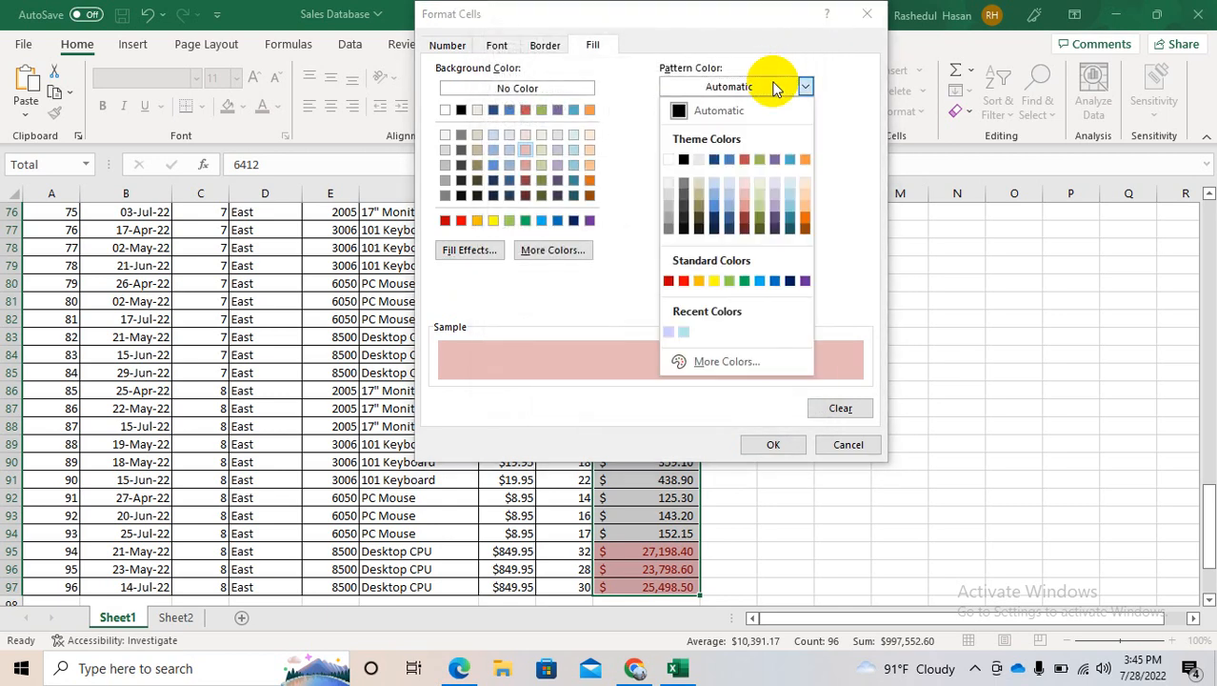
pyautogui.click(809, 122)
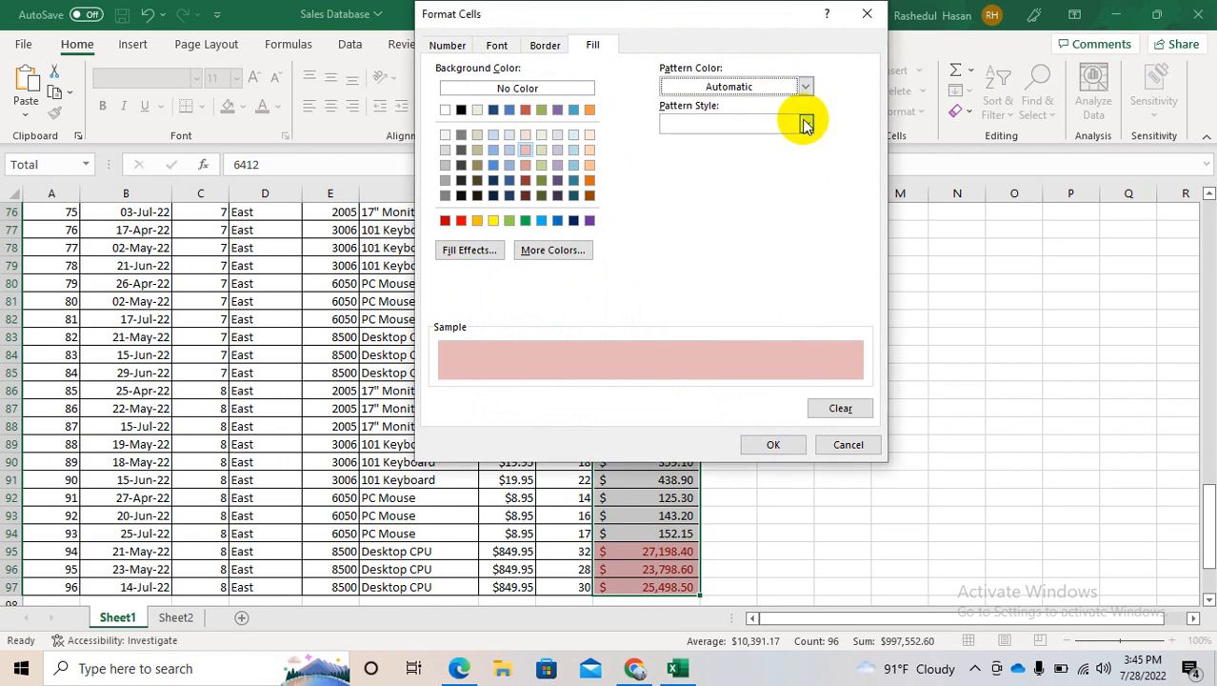
pyautogui.click(805, 124)
pyautogui.click(850, 179)
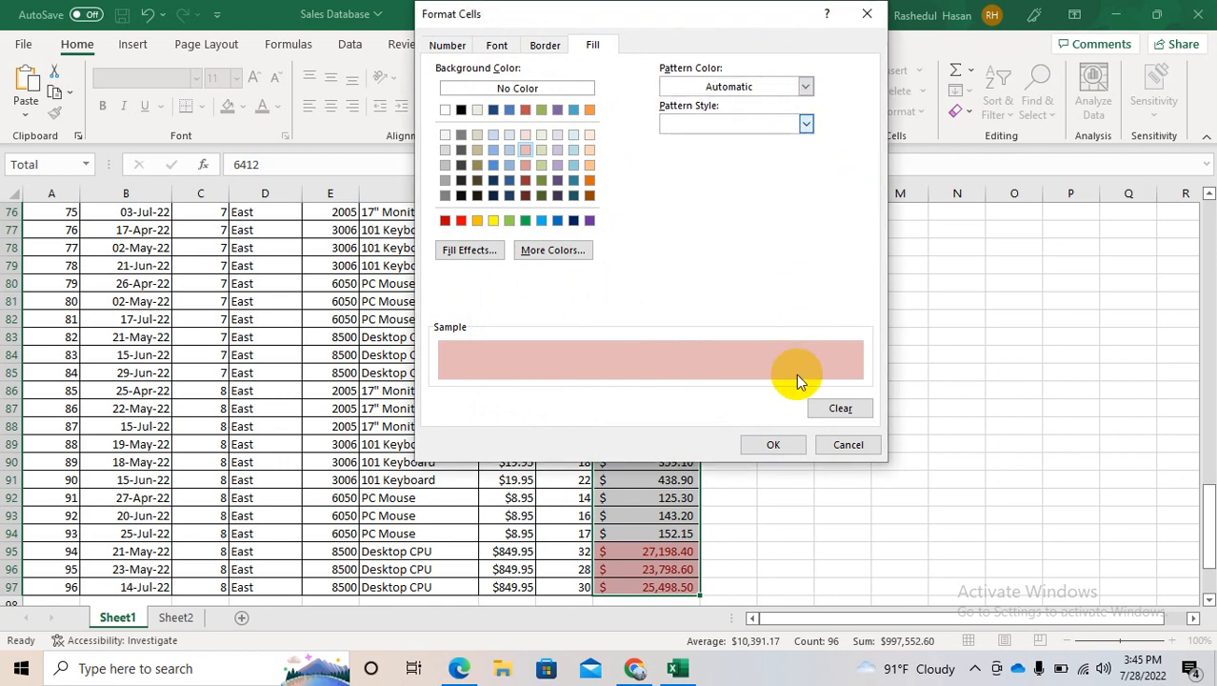
# Accept the custom format and apply the greater than 20000 rule to the Total values
pyautogui.click(775, 444)
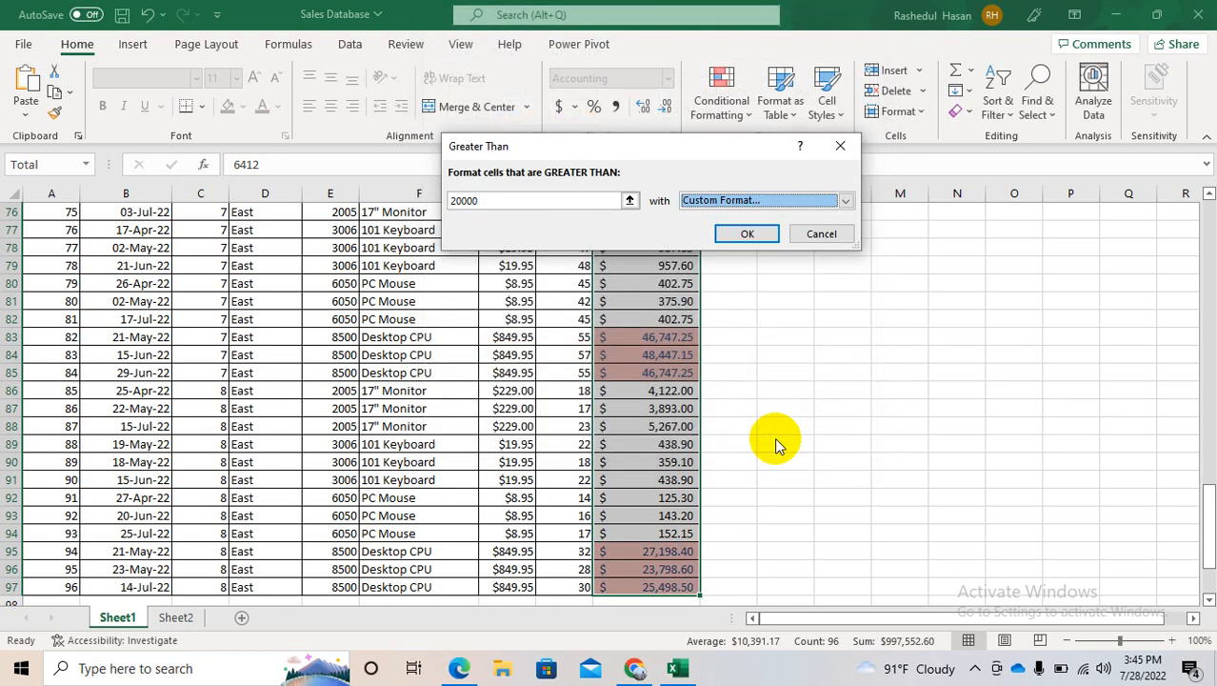
pyautogui.click(746, 238)
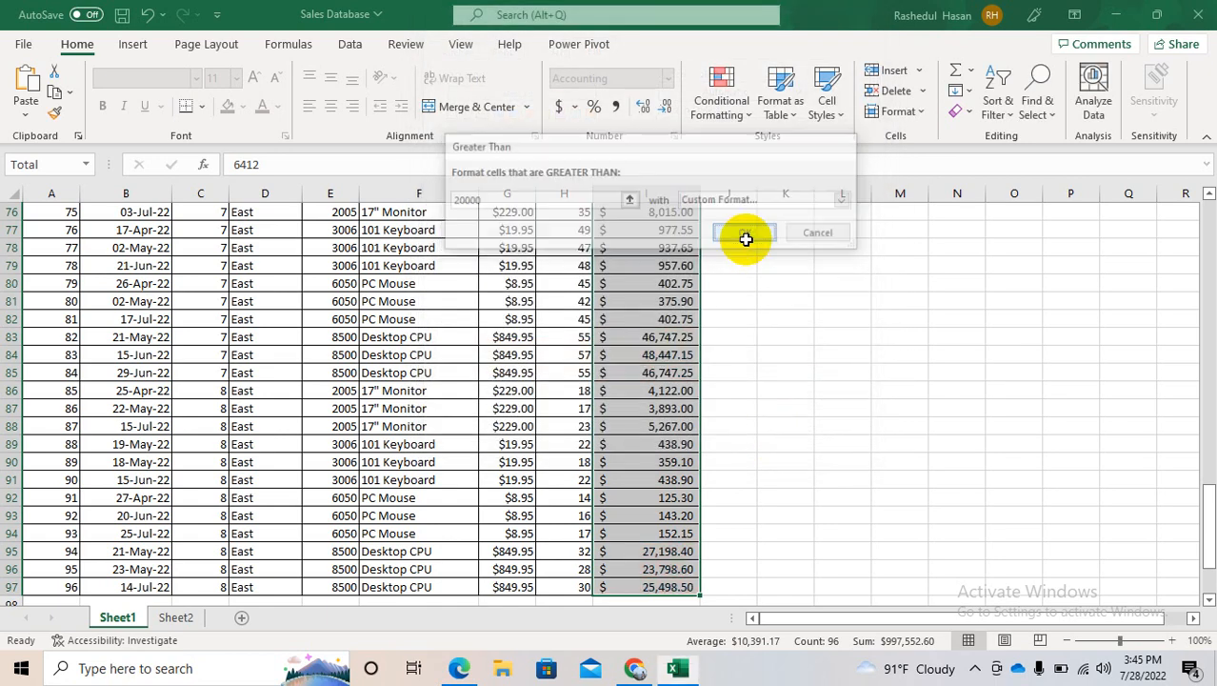
pyautogui.click(760, 358)
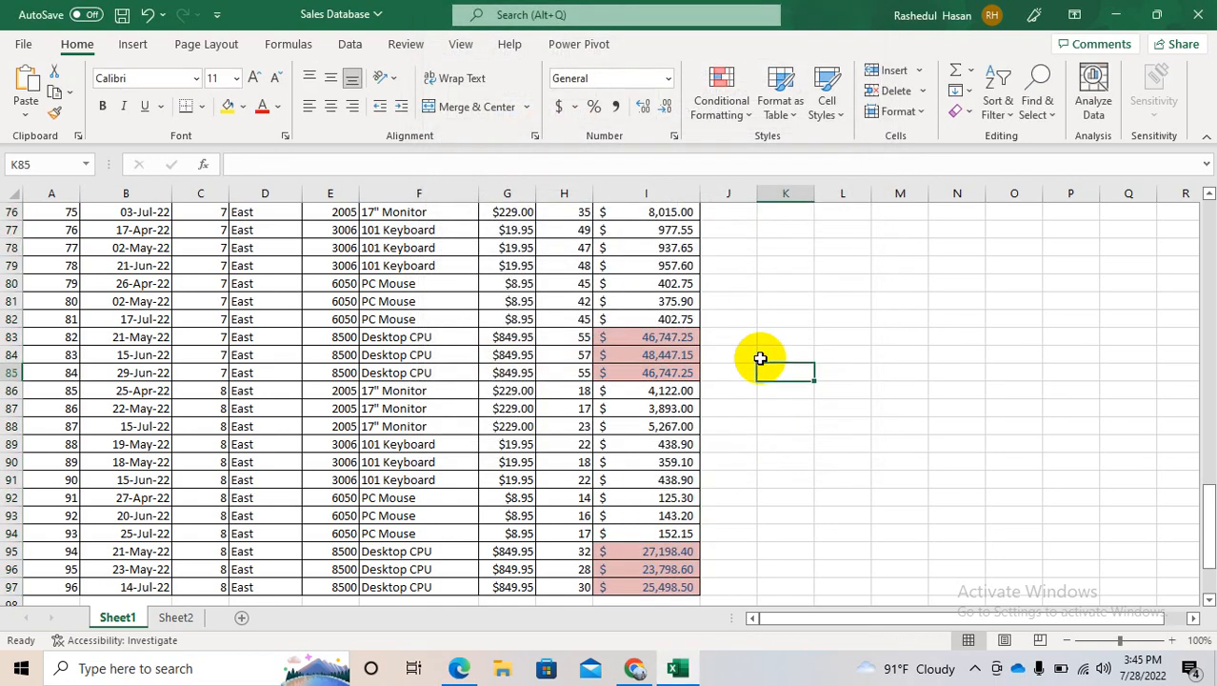
# Look through the whole sales table to examine which Total values are highlighted
pyautogui.press('Down')
pyautogui.press('Down')
pyautogui.press('Down')
pyautogui.press('Down')
pyautogui.press('Down')
pyautogui.press('Down')
pyautogui.press('Down')
pyautogui.press('Down')
pyautogui.press('Down')
pyautogui.press('Down')
pyautogui.press('Down')
pyautogui.press('Down')
pyautogui.press('Down')
pyautogui.press('Down')
pyautogui.press('Down')
pyautogui.press('Down')
pyautogui.press('Down')
pyautogui.press('Down')
pyautogui.press('Down')
pyautogui.press('Down')
pyautogui.press('Down')
pyautogui.press('Down')
pyautogui.press('Down')
pyautogui.press('Down')
pyautogui.press('Down')
pyautogui.press('Up')
pyautogui.press('Up')
pyautogui.press('Up')
pyautogui.press('Up')
pyautogui.press('Up')
pyautogui.press('Up')
pyautogui.press('Up')
pyautogui.press('Up')
pyautogui.press('Up')
pyautogui.press('Up')
pyautogui.press('Up')
pyautogui.press('Up')
pyautogui.press('Up')
pyautogui.press('Up')
pyautogui.press('Up')
pyautogui.press('Up')
pyautogui.press('Up')
pyautogui.press('Up')
pyautogui.press('Up')
pyautogui.press('Up')
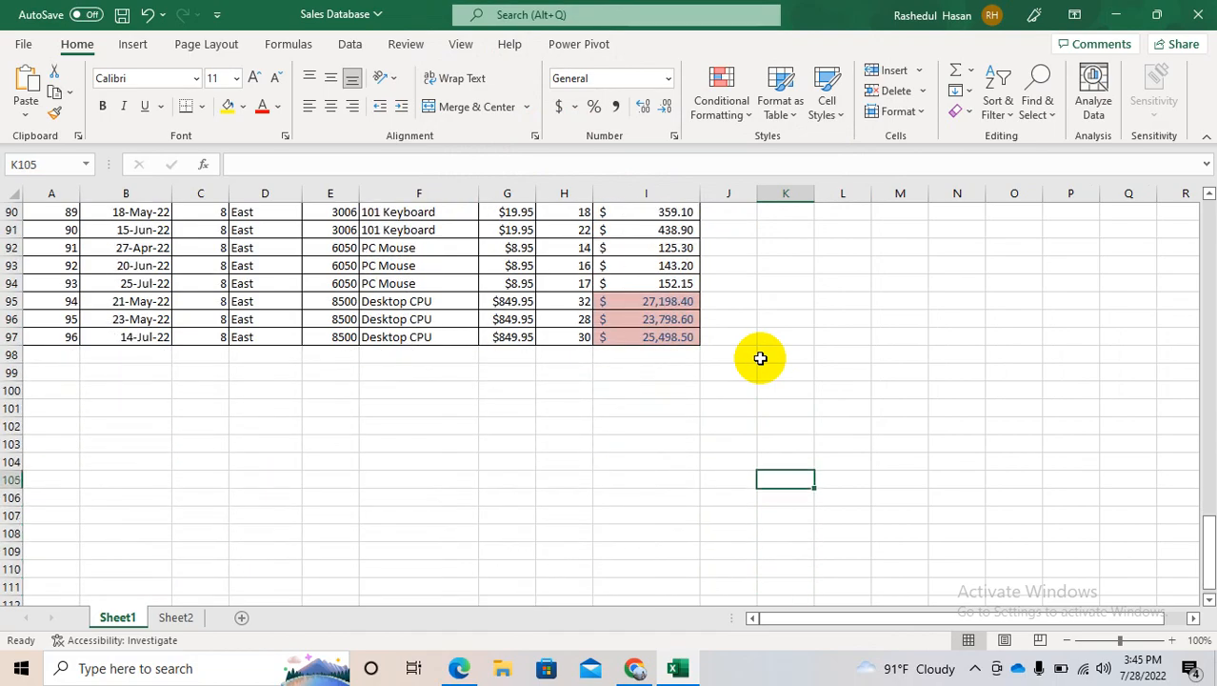
pyautogui.press('Up')
pyautogui.press('Up')
pyautogui.press('Up')
pyautogui.press('Up')
pyautogui.press('Up')
pyautogui.press('Up')
pyautogui.press('Up')
pyautogui.press('Up')
pyautogui.press('Up')
pyautogui.press('Up')
pyautogui.press('Up')
pyautogui.press('Up')
pyautogui.press('Up')
pyautogui.press('Up')
pyautogui.press('Up')
pyautogui.press('Up')
pyautogui.press('Up')
pyautogui.press('Up')
pyautogui.press('Up')
pyautogui.press('Up')
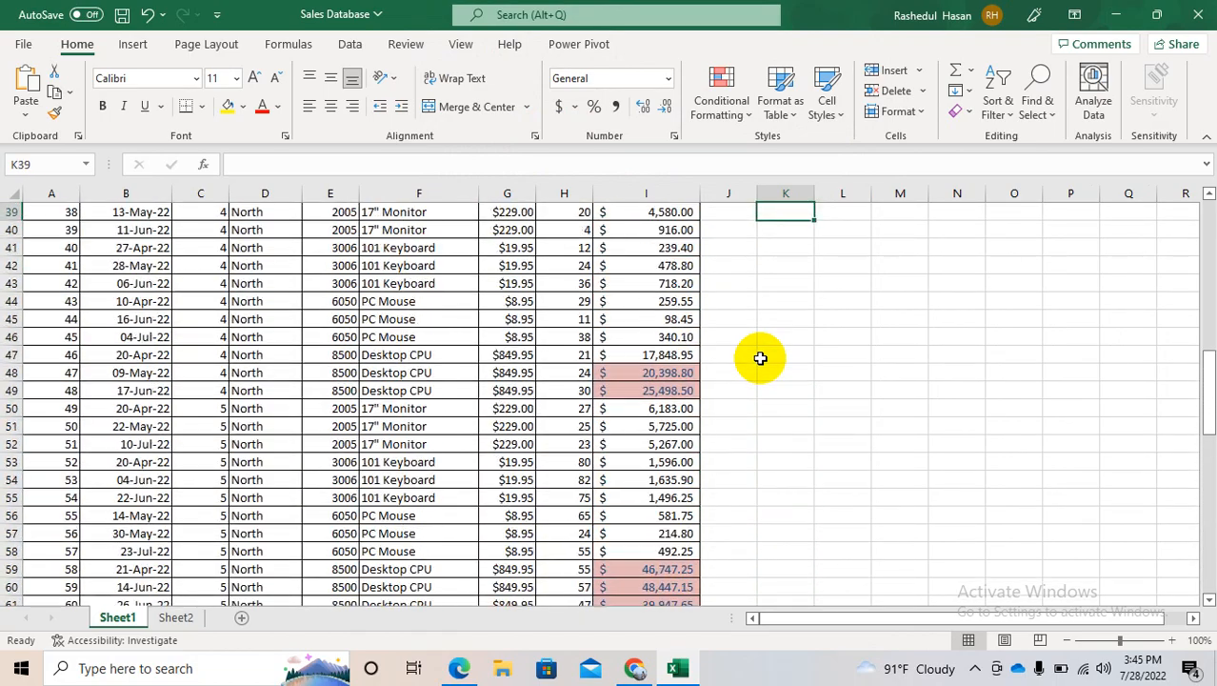
pyautogui.press('Up')
pyautogui.press('Up')
pyautogui.press('Up')
pyautogui.press('Up')
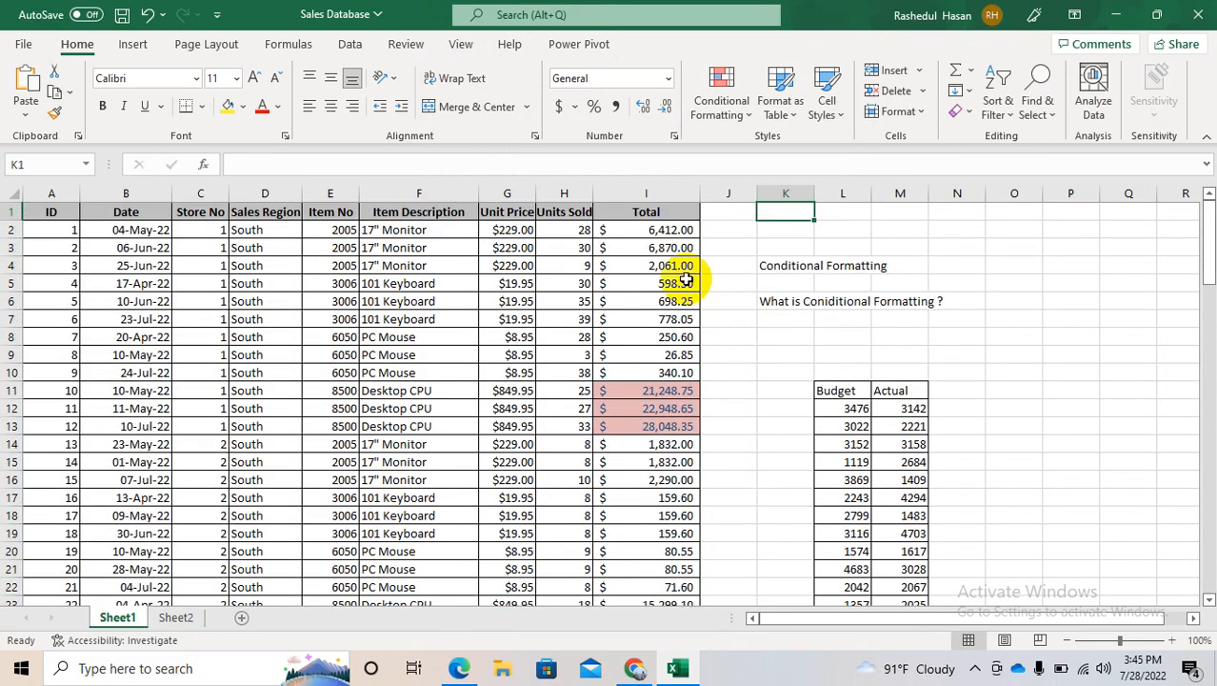
# Select all values in the Total column and clear their conditional formatting rule
pyautogui.click(649, 234)
pyautogui.hotkey('ctrl', 'shift', 'Down')
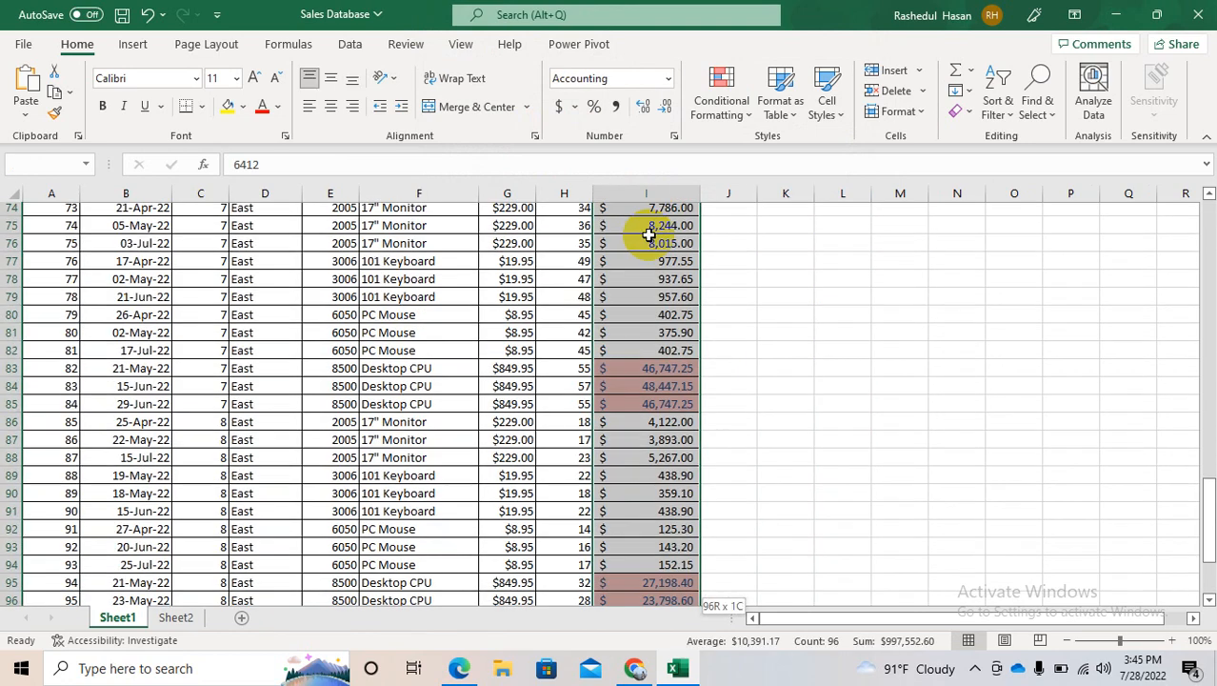
pyautogui.click(721, 105)
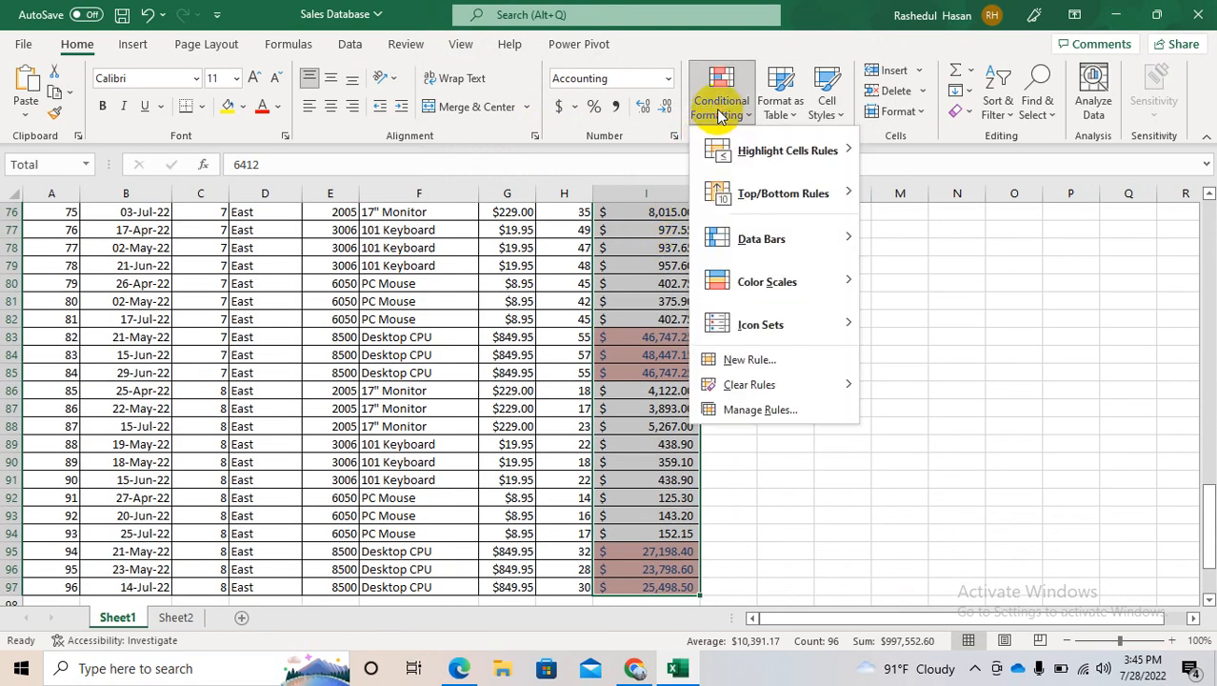
pyautogui.moveTo(795, 172)
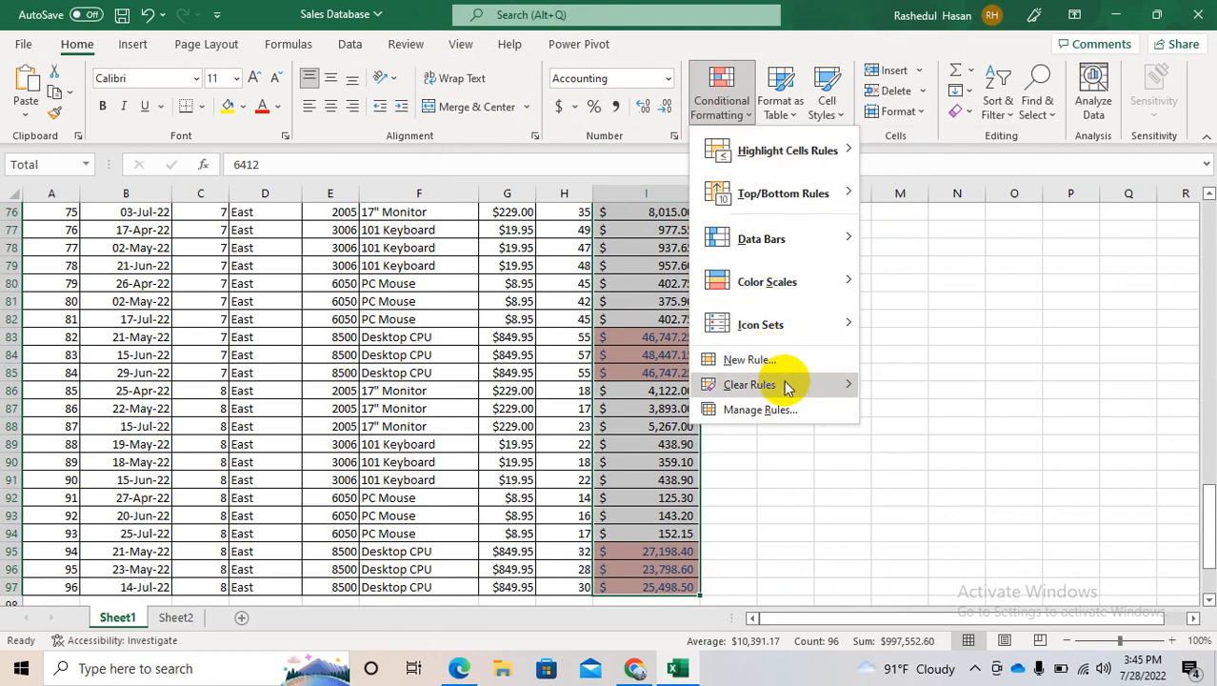
pyautogui.moveTo(802, 383)
pyautogui.click(912, 412)
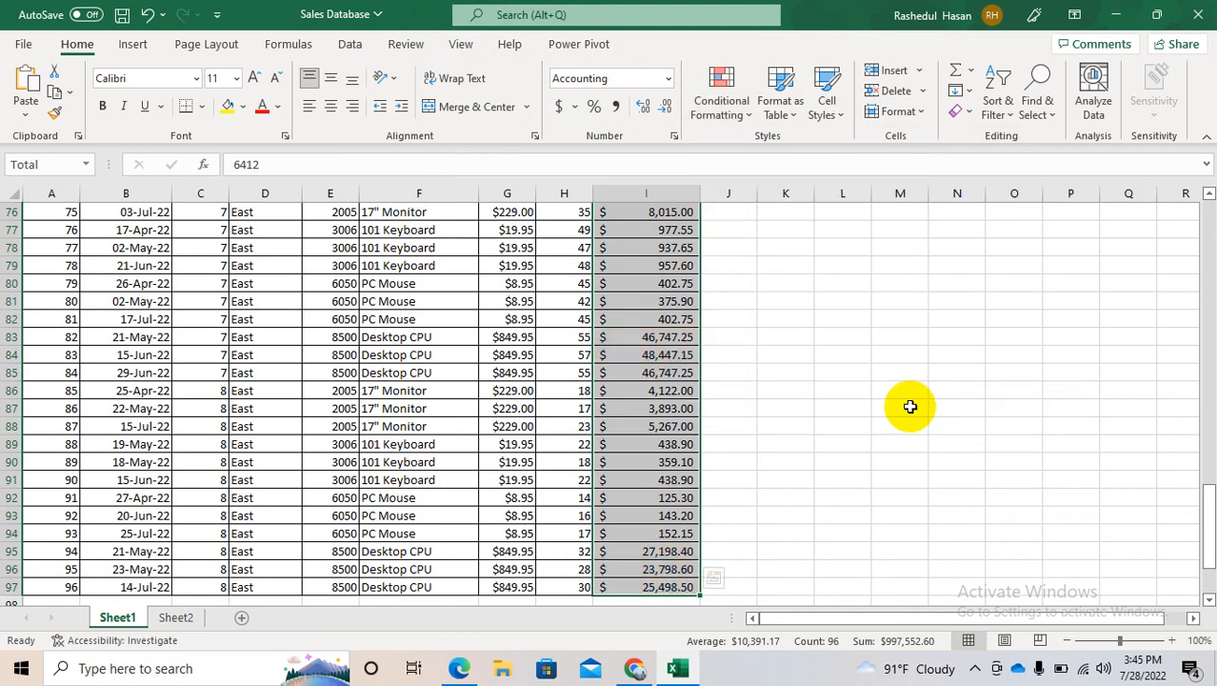
# Review the Less Than and Between highlight rule settings for the Total values without applying either
pyautogui.click(743, 124)
pyautogui.moveTo(762, 150)
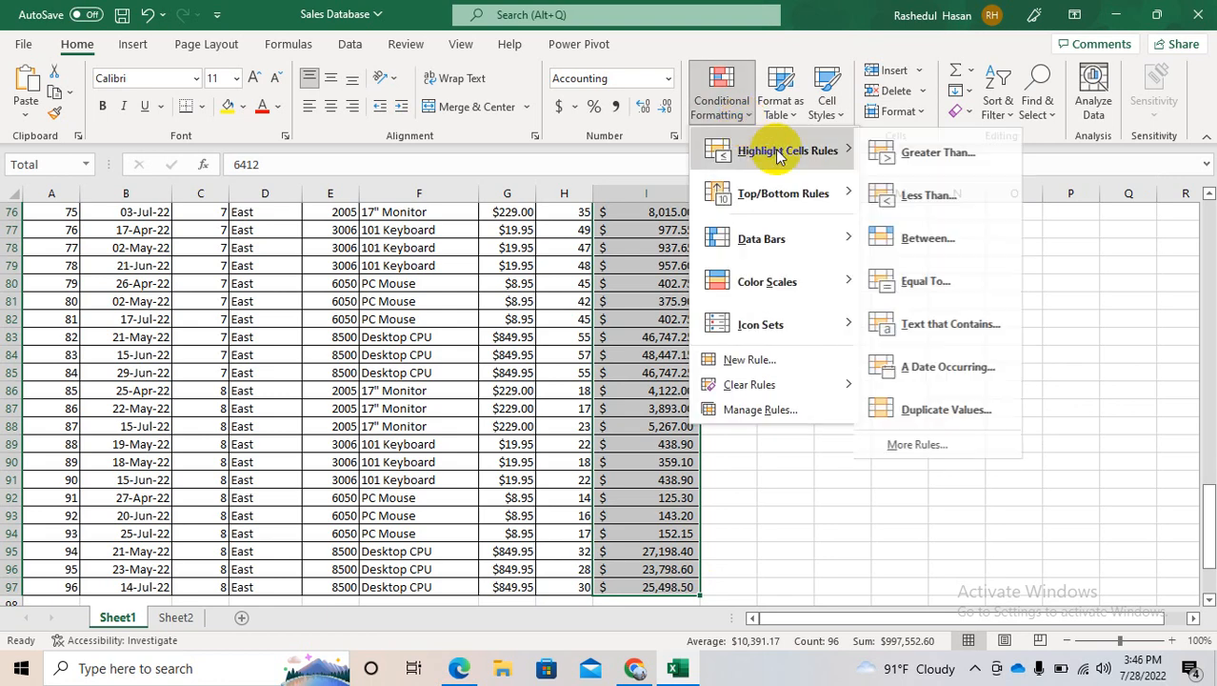
pyautogui.click(890, 194)
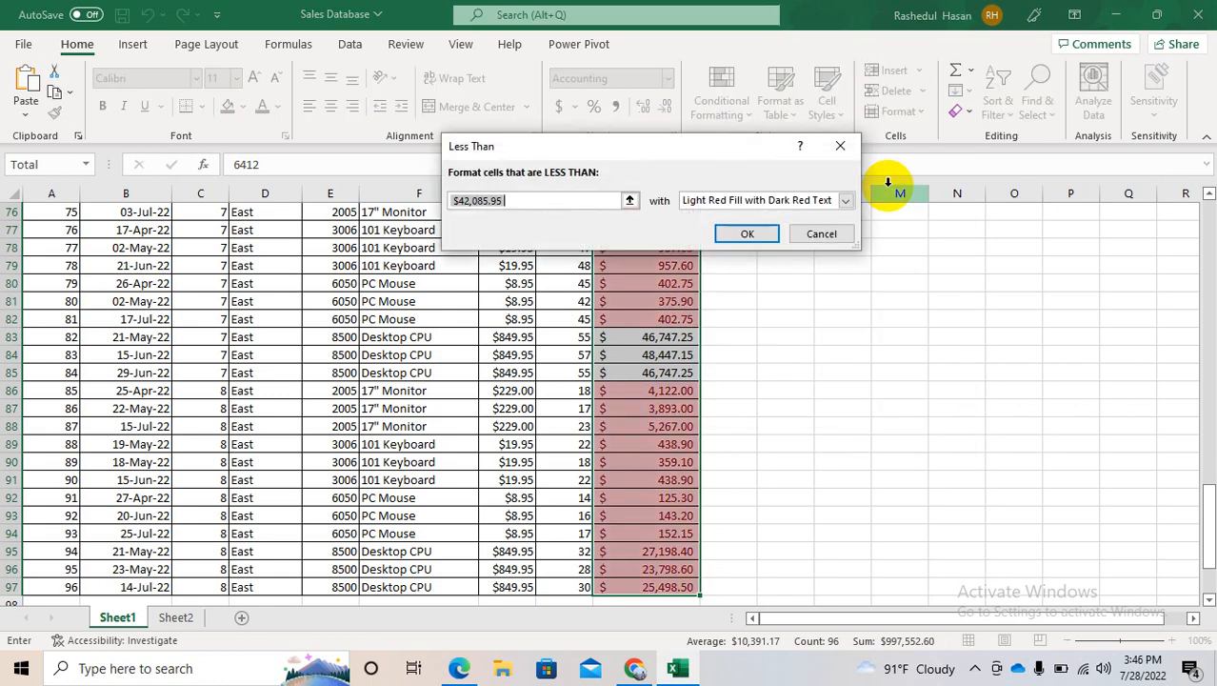
pyautogui.click(840, 149)
pyautogui.click(749, 113)
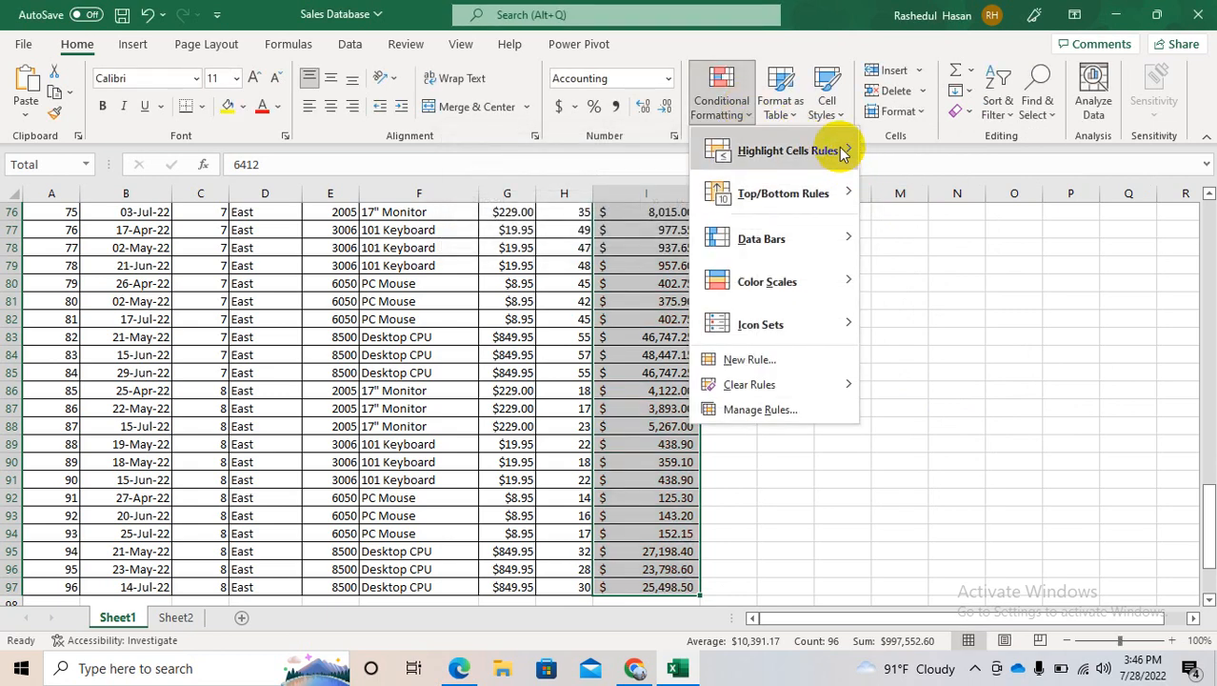
pyautogui.moveTo(827, 150)
pyautogui.click(929, 241)
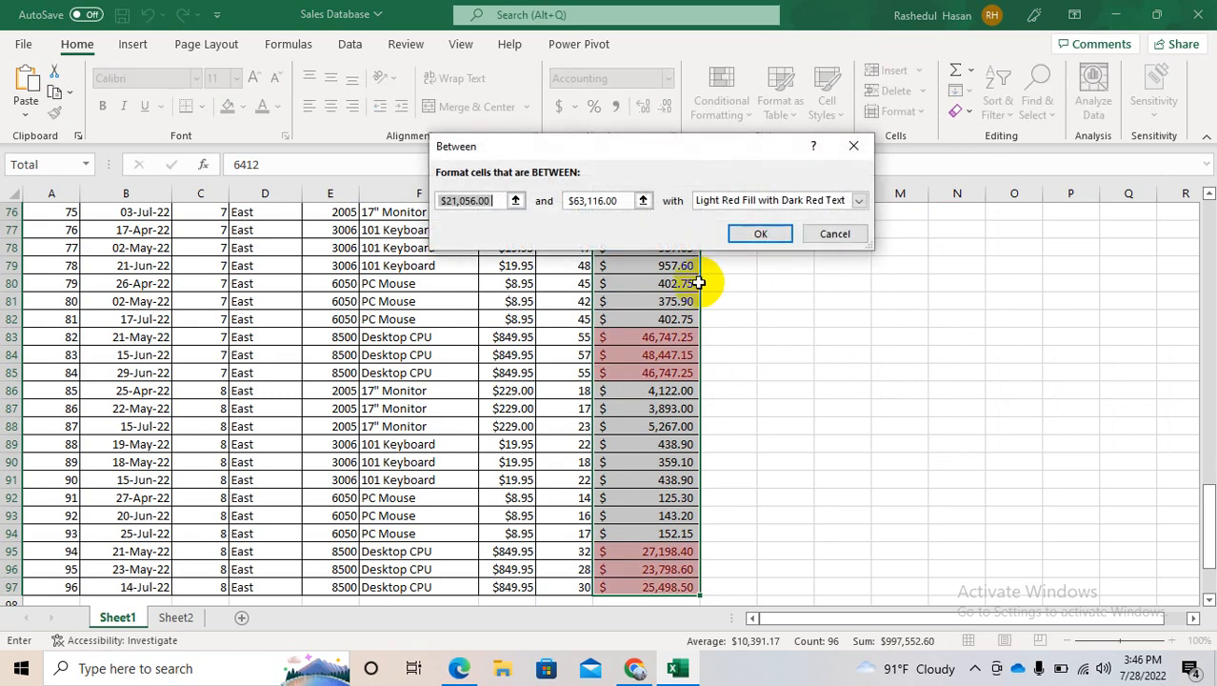
pyautogui.click(858, 162)
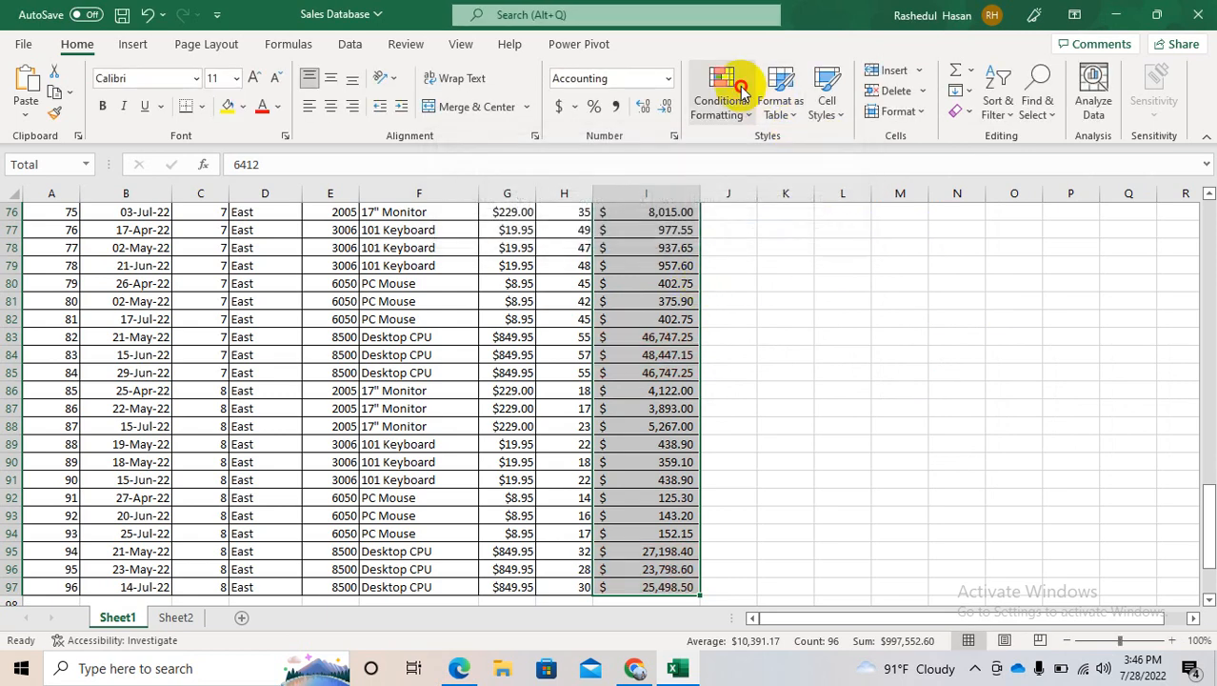
# Review the Equal To highlight rule settings for the Total values and dismiss them
pyautogui.click(739, 89)
pyautogui.moveTo(835, 152)
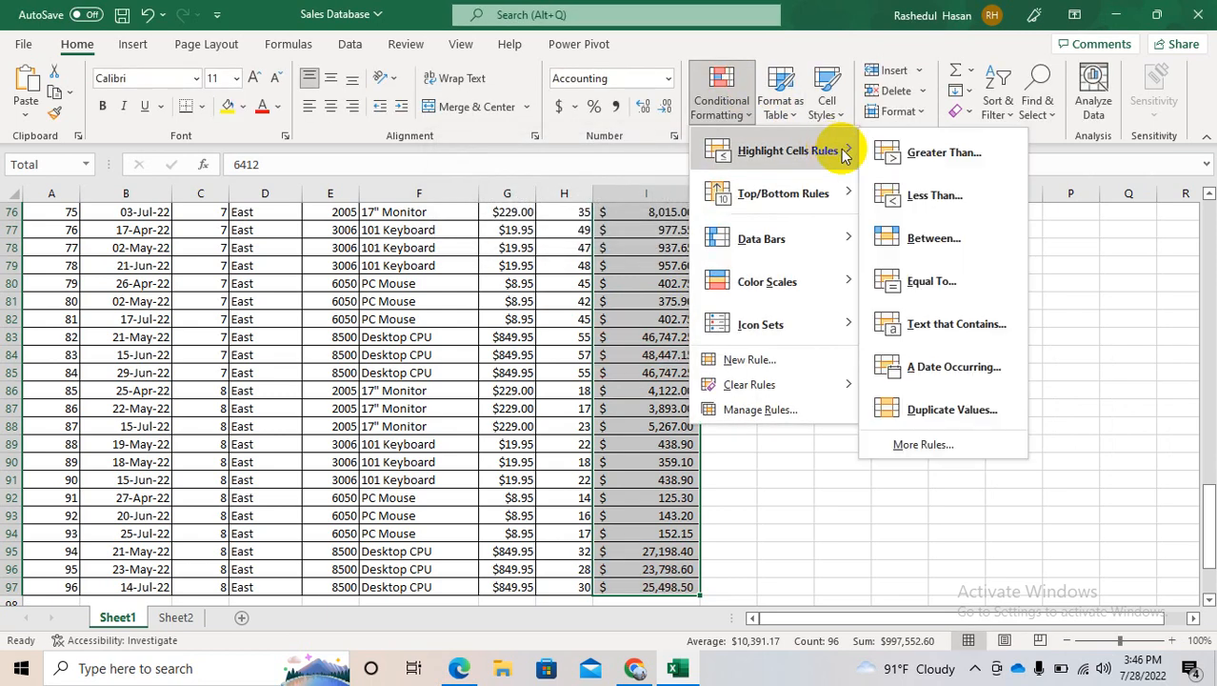
pyautogui.click(924, 278)
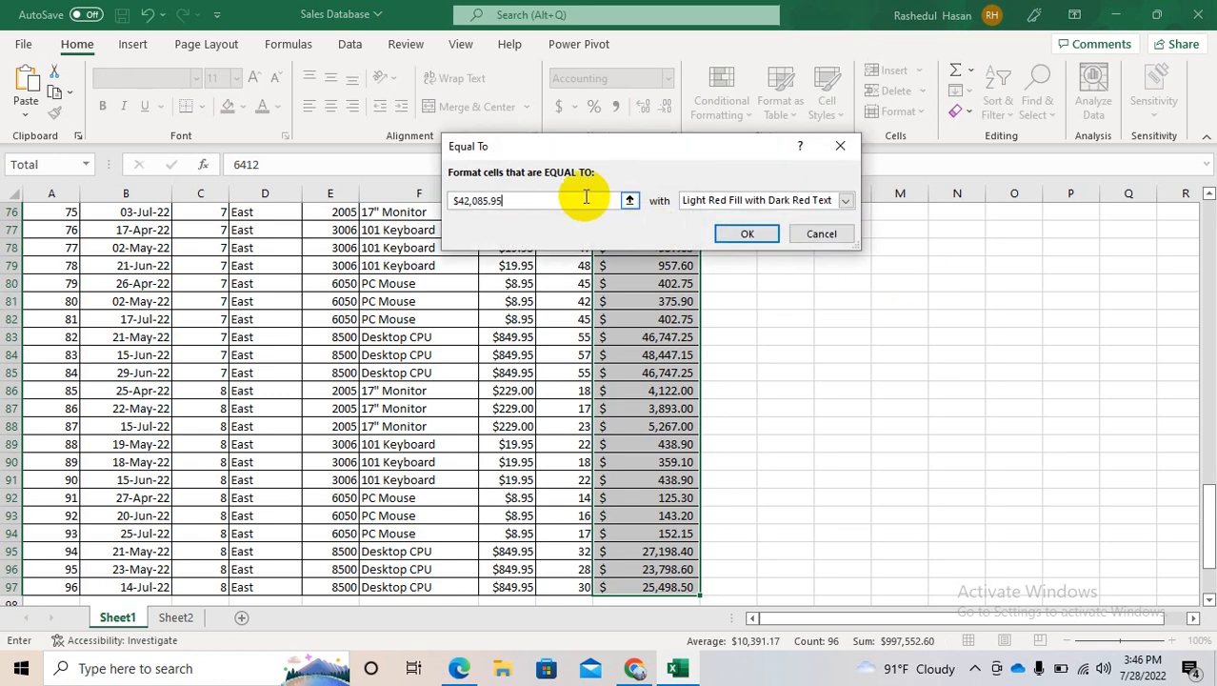
pyautogui.click(840, 145)
# Try a Text That Contains rule for "PC" on the Item Description column and review its format choices
pyautogui.click(747, 112)
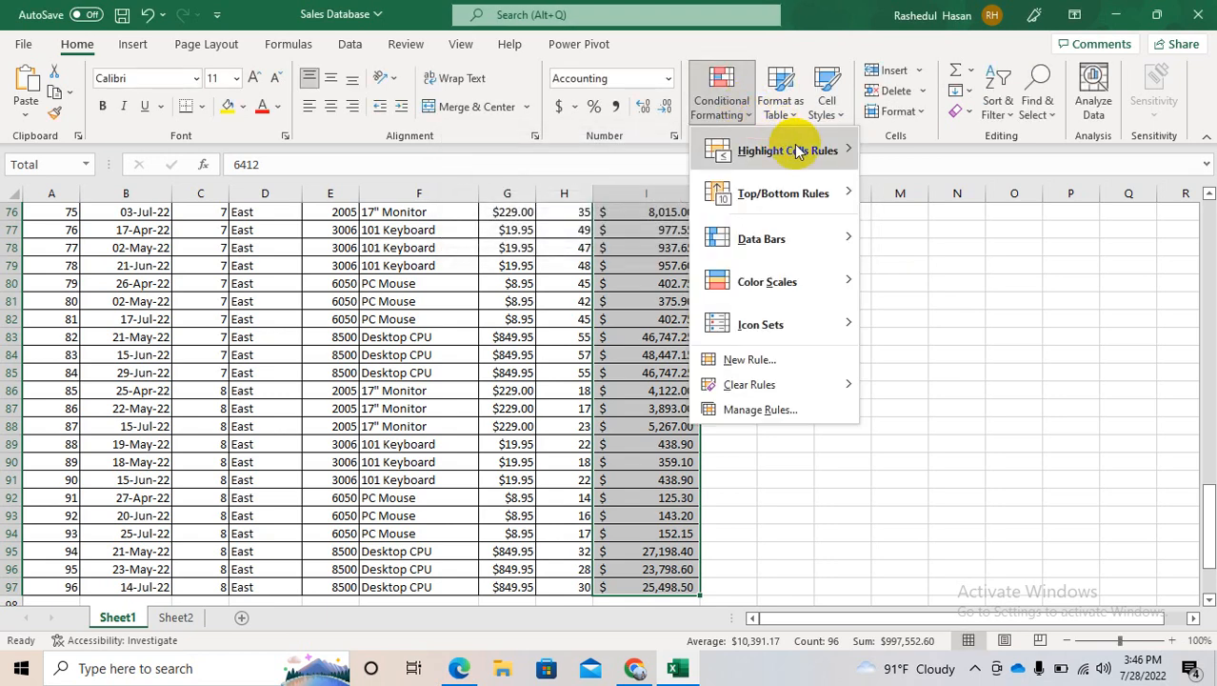
pyautogui.moveTo(772, 149)
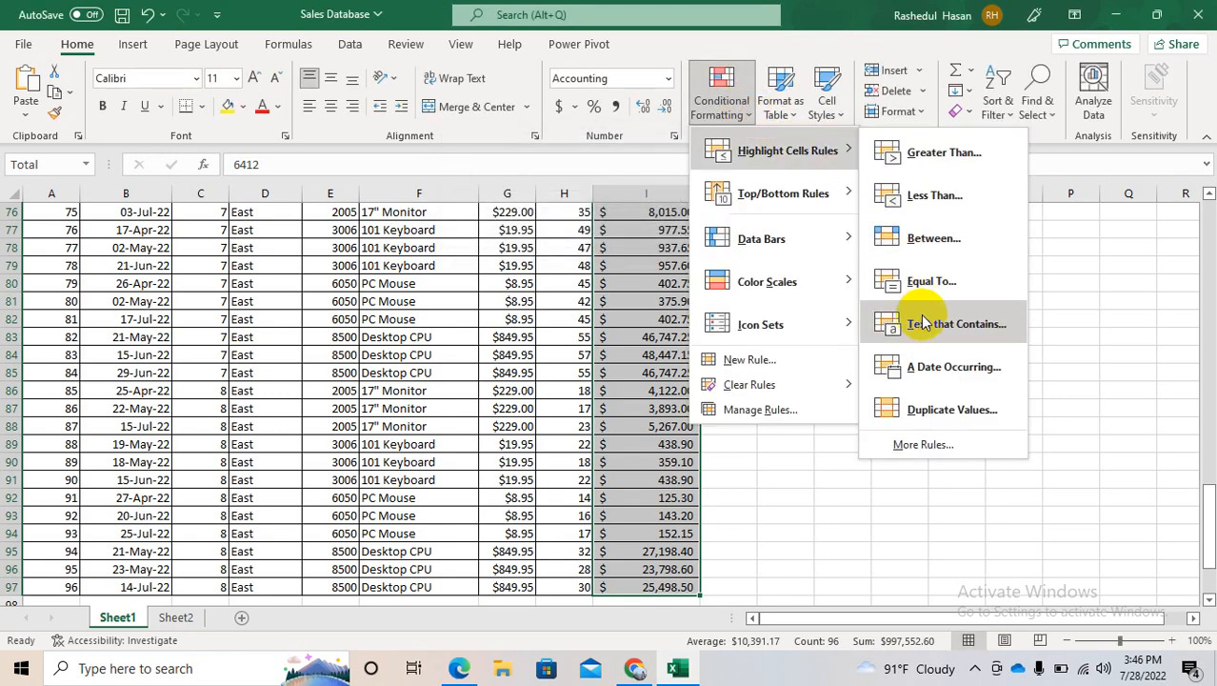
pyautogui.click(416, 193)
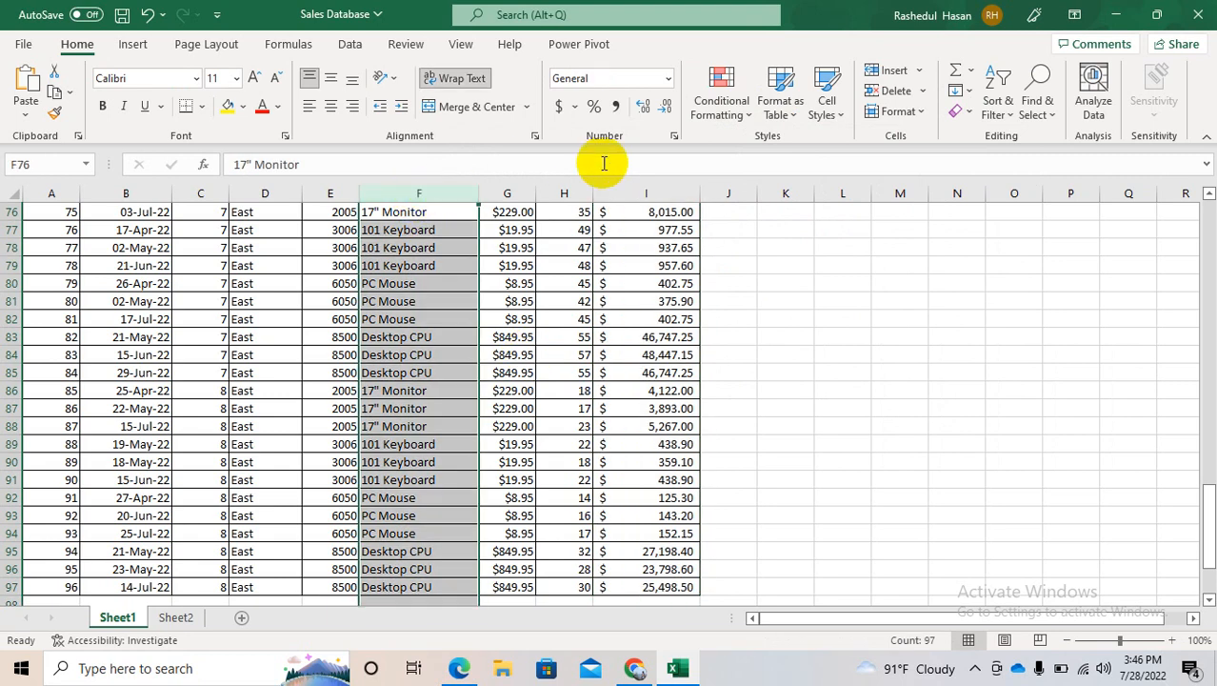
pyautogui.click(719, 99)
pyautogui.moveTo(729, 153)
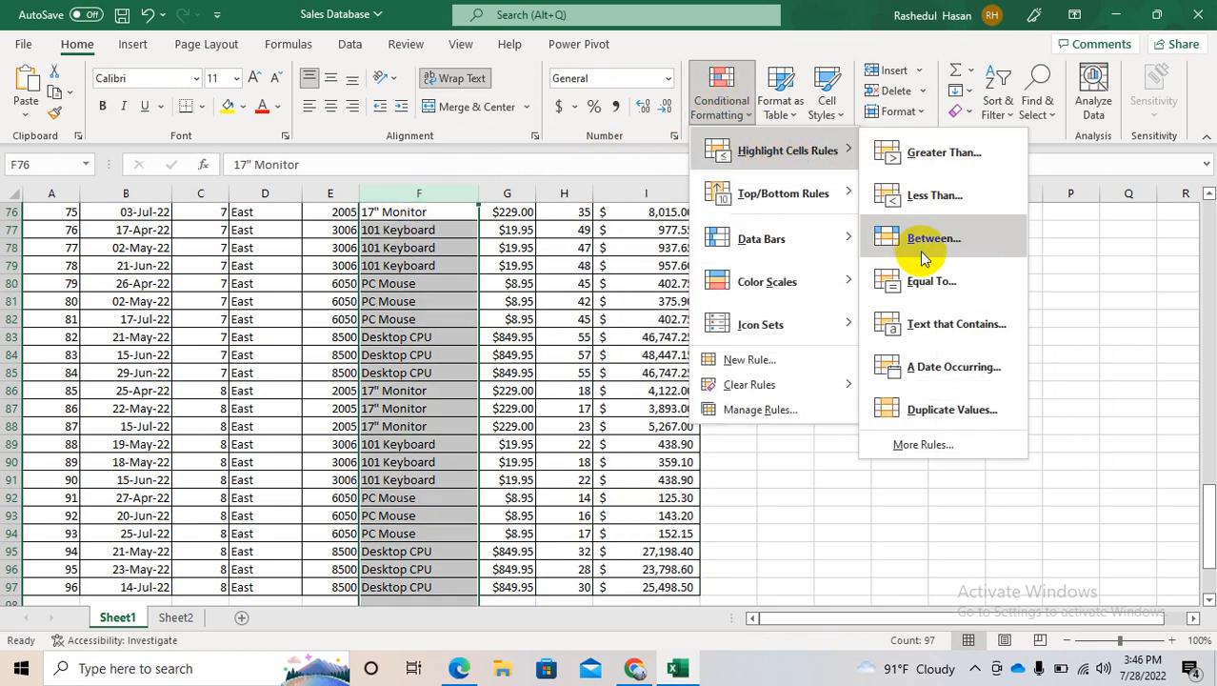
pyautogui.click(929, 324)
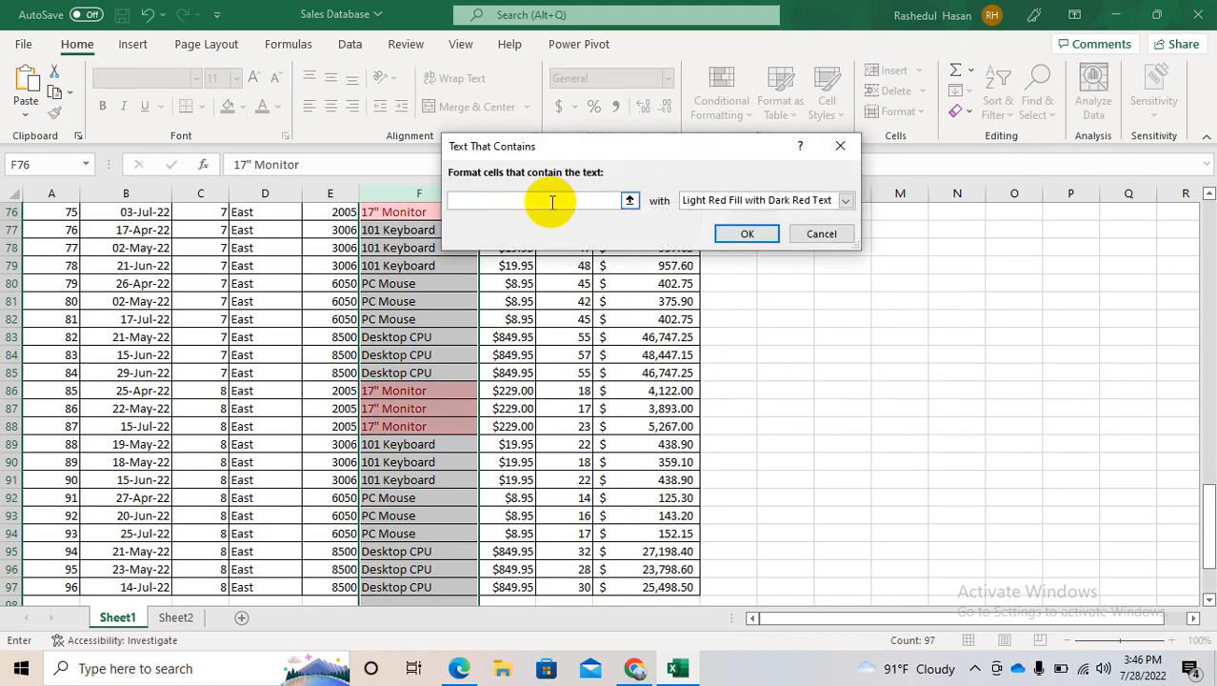
pyautogui.write('O')
pyautogui.write('PC')
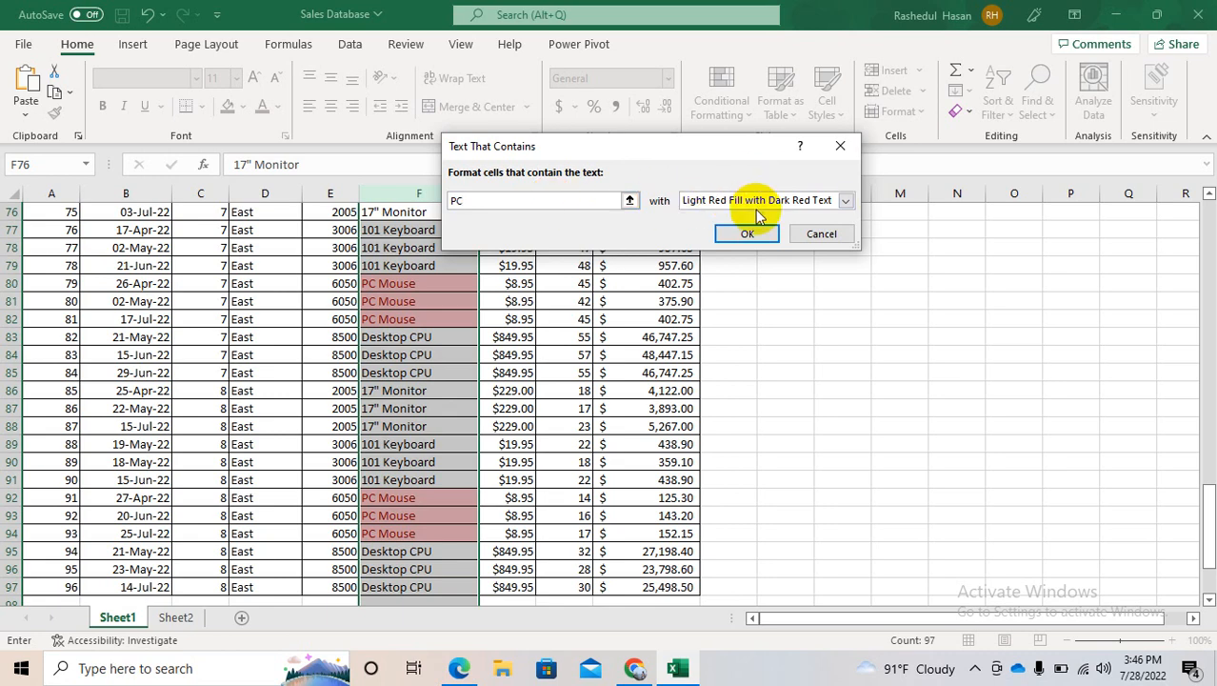
pyautogui.click(785, 200)
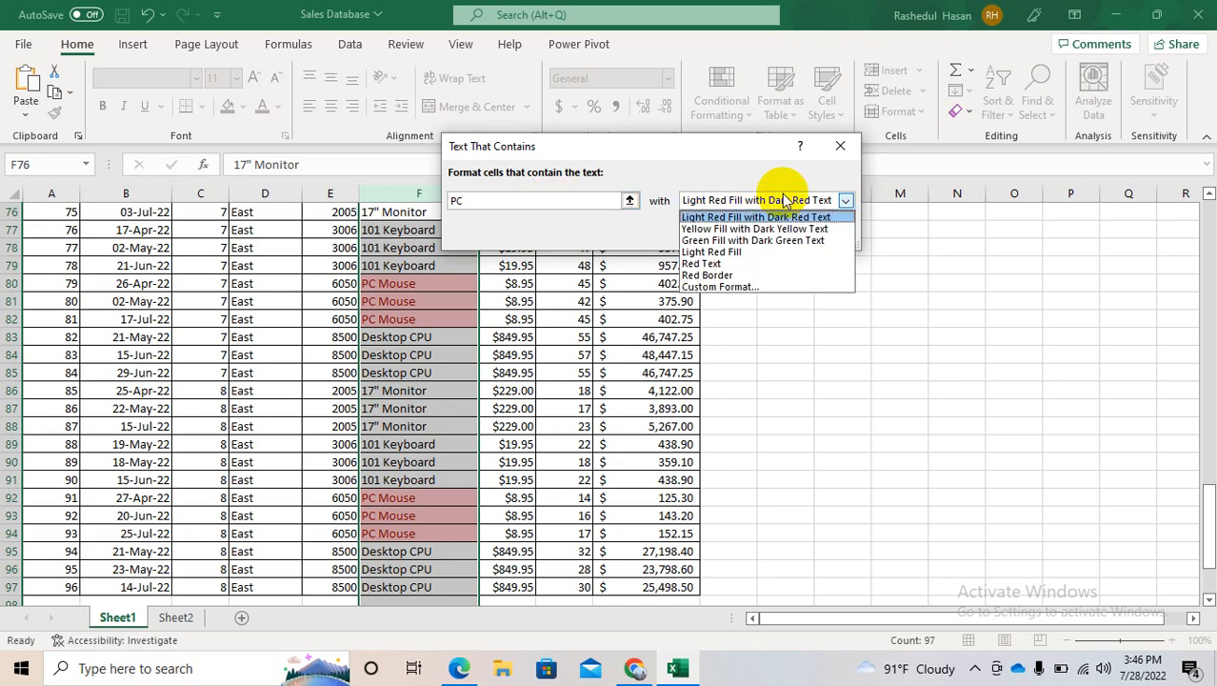
pyautogui.click(908, 249)
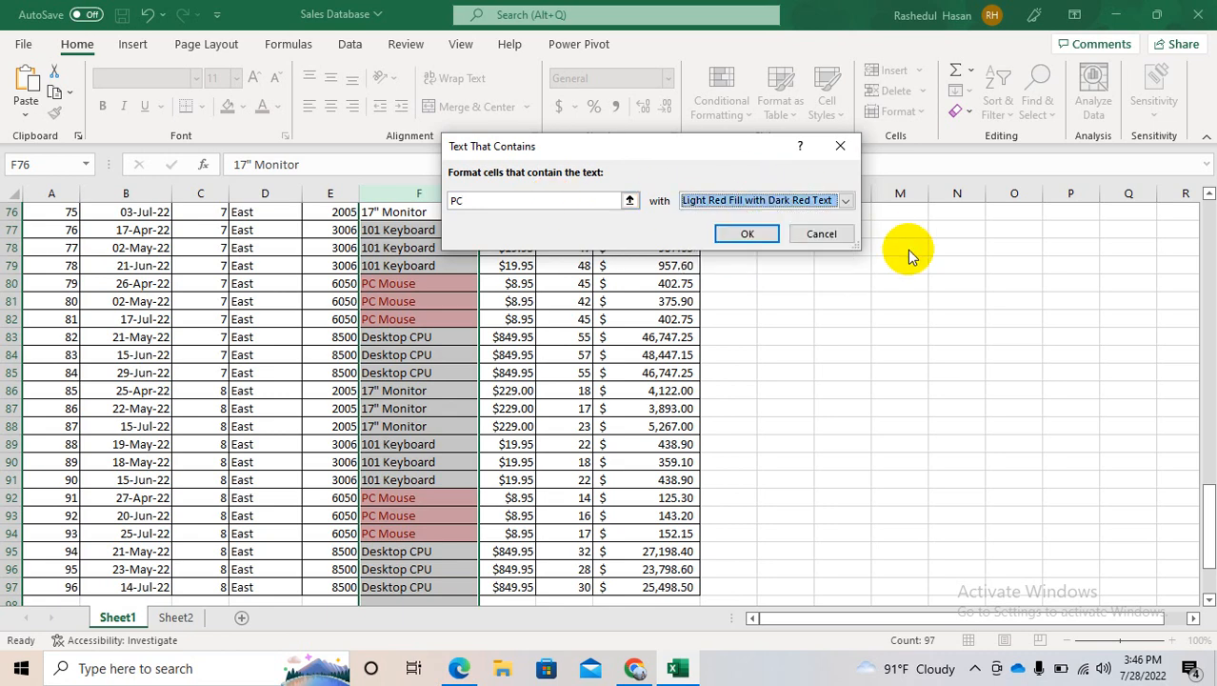
pyautogui.click(849, 150)
# Try an A Date Occurring highlight rule on the Date column with the period Yesterday
pyautogui.click(748, 94)
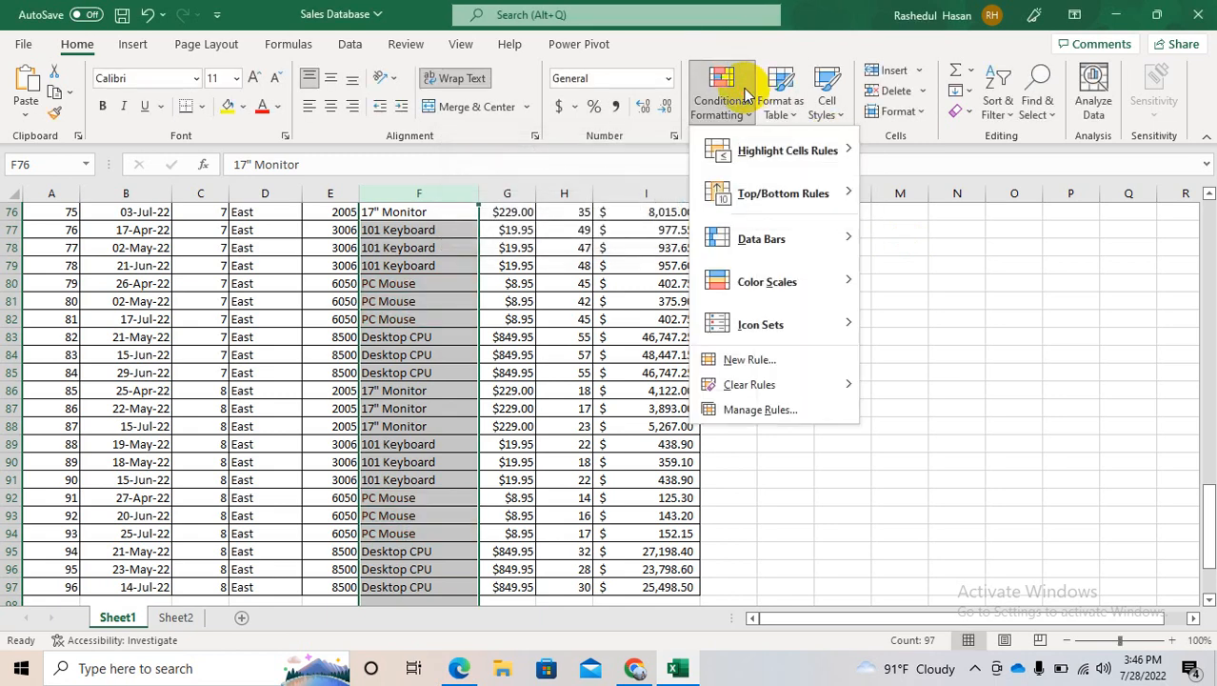
pyautogui.moveTo(838, 194)
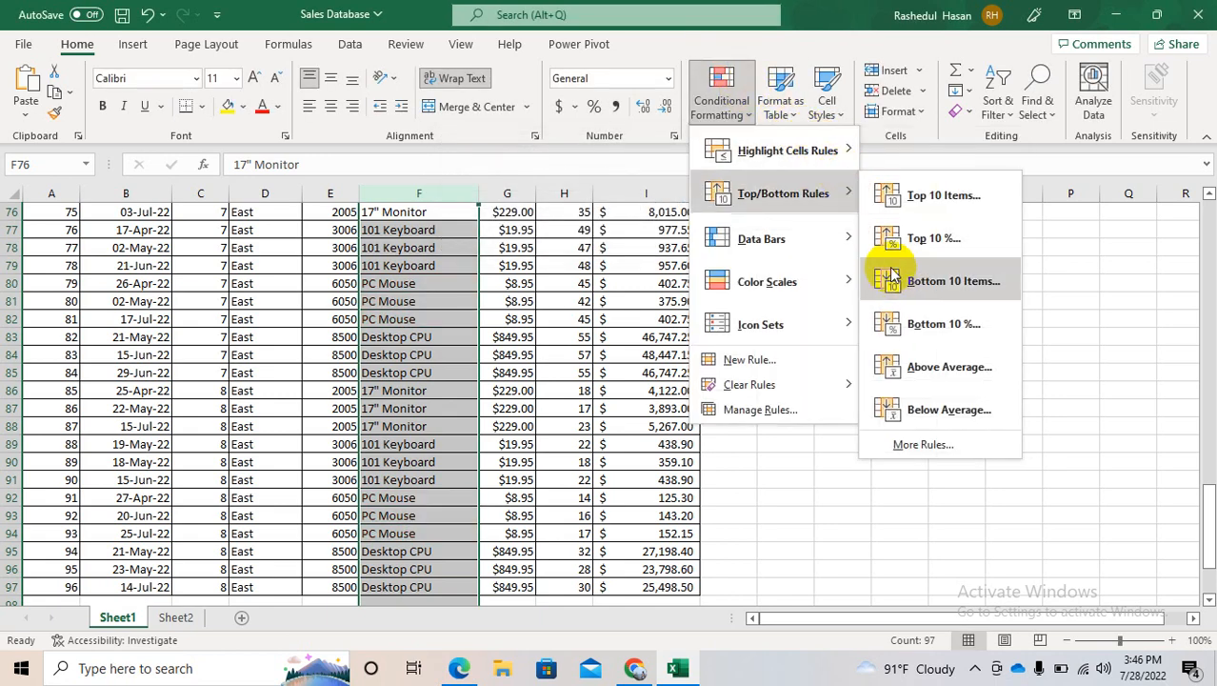
pyautogui.click(127, 197)
pyautogui.click(127, 198)
pyautogui.click(717, 113)
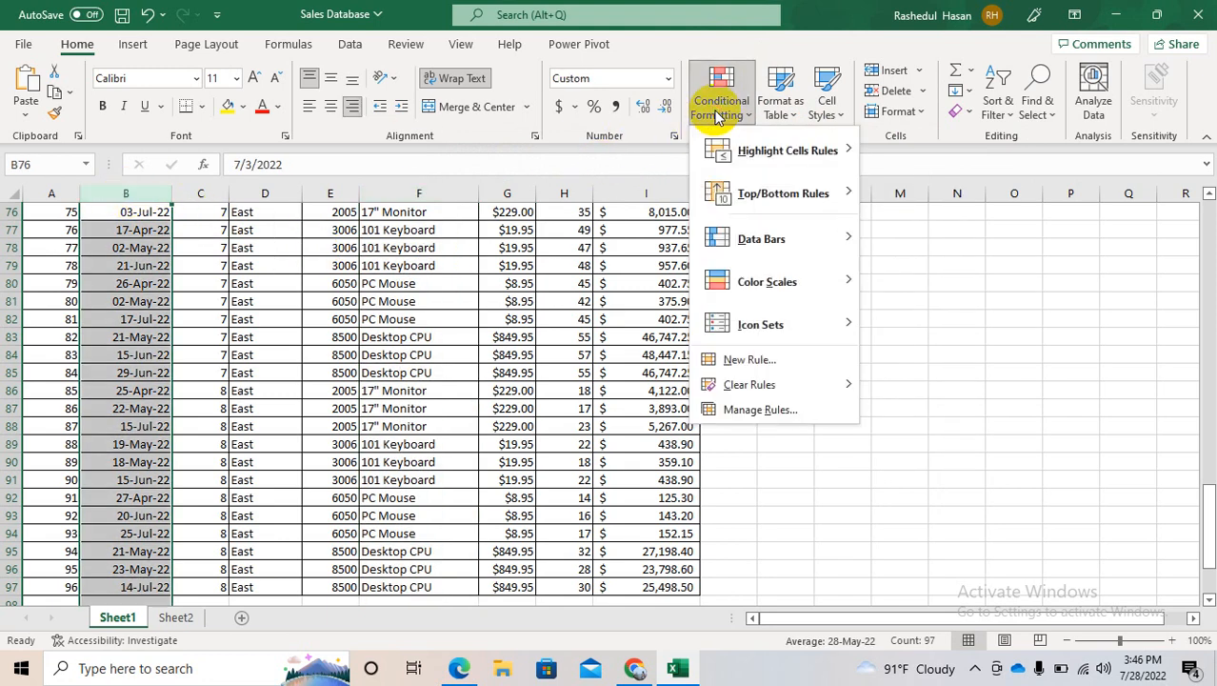
pyautogui.moveTo(815, 150)
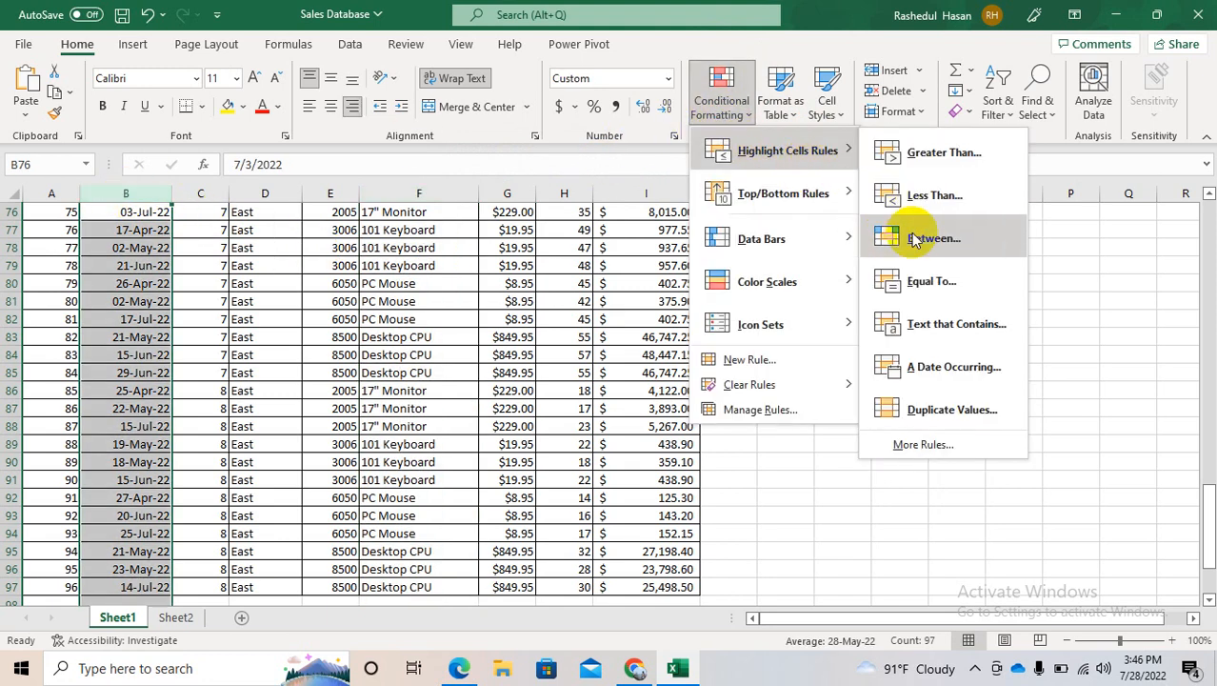
pyautogui.click(922, 368)
pyautogui.click(587, 179)
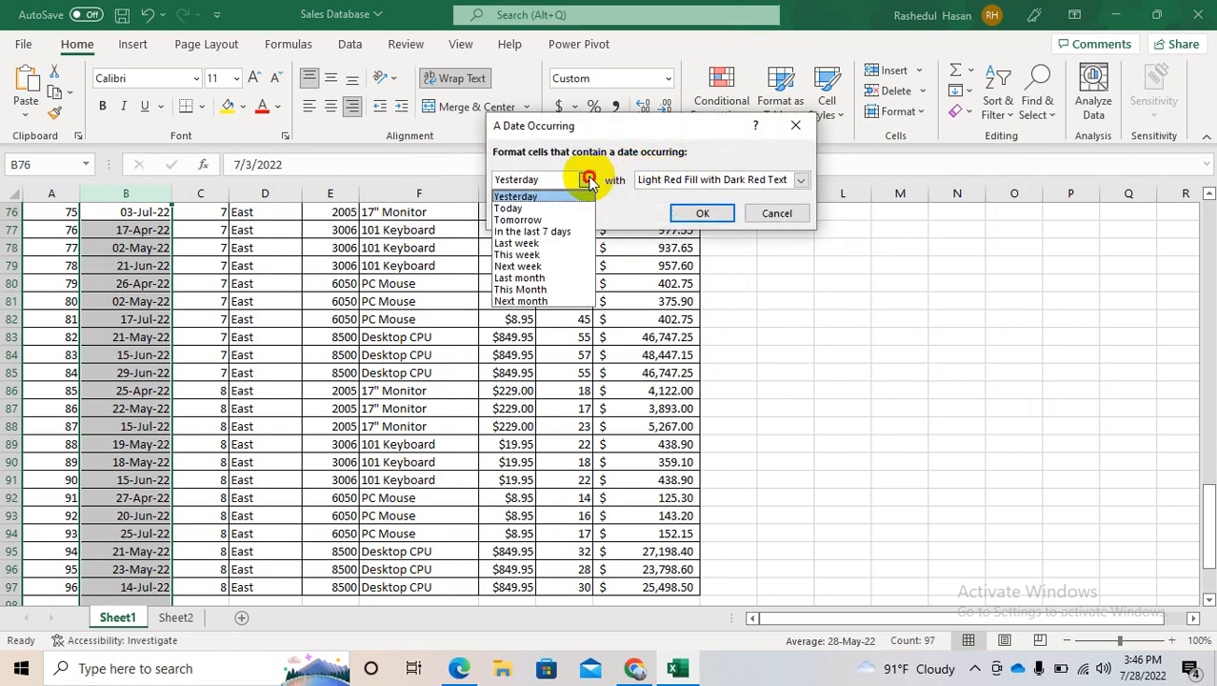
pyautogui.click(543, 197)
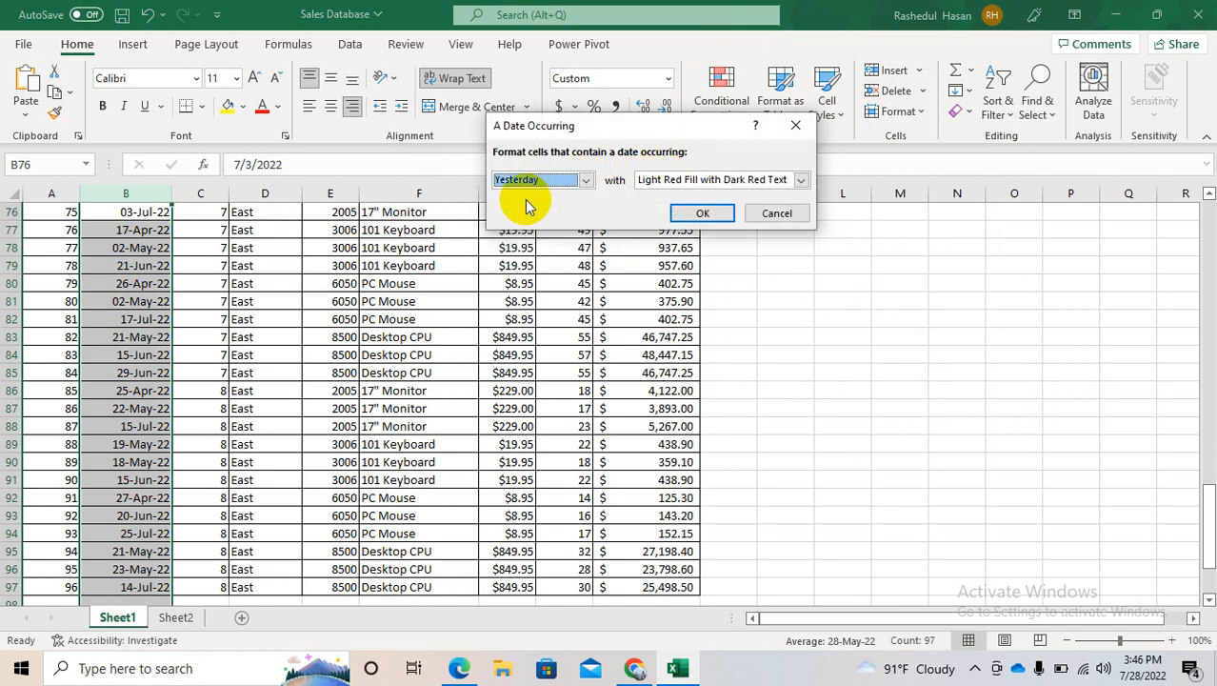
pyautogui.click(525, 181)
pyautogui.click(524, 198)
# Try the Today, Tomorrow, This week and Last month periods for the date rule and dismiss it without applying
pyautogui.click(542, 183)
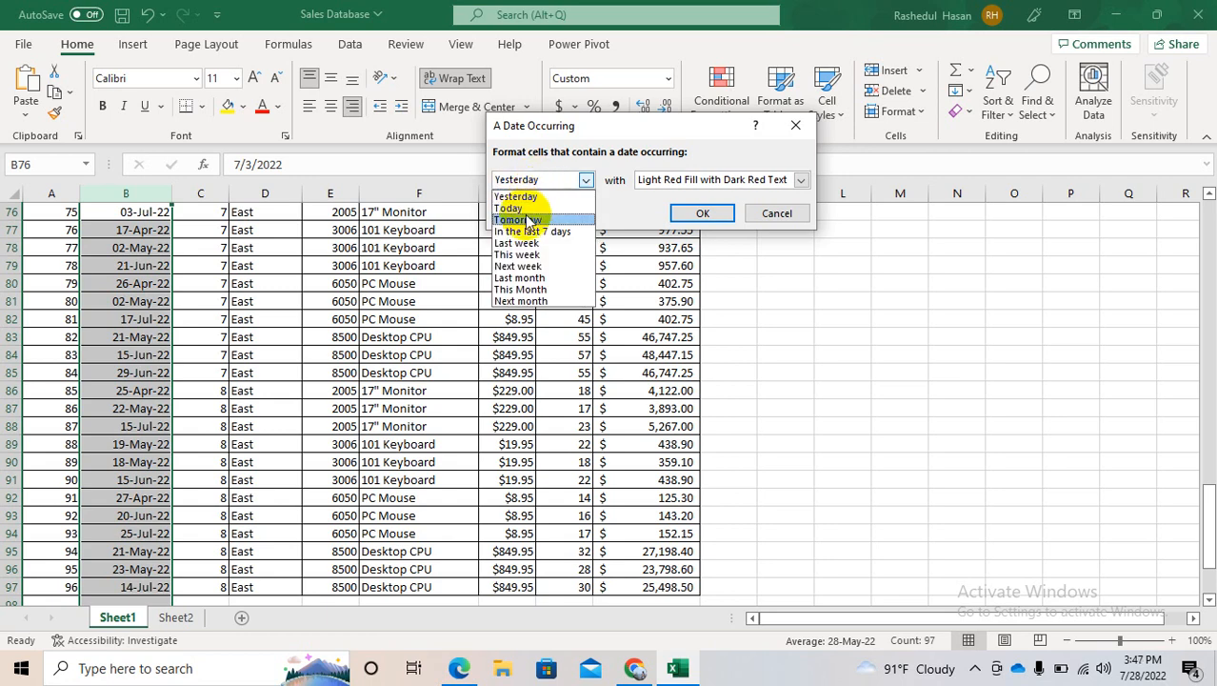
pyautogui.click(522, 204)
pyautogui.click(555, 180)
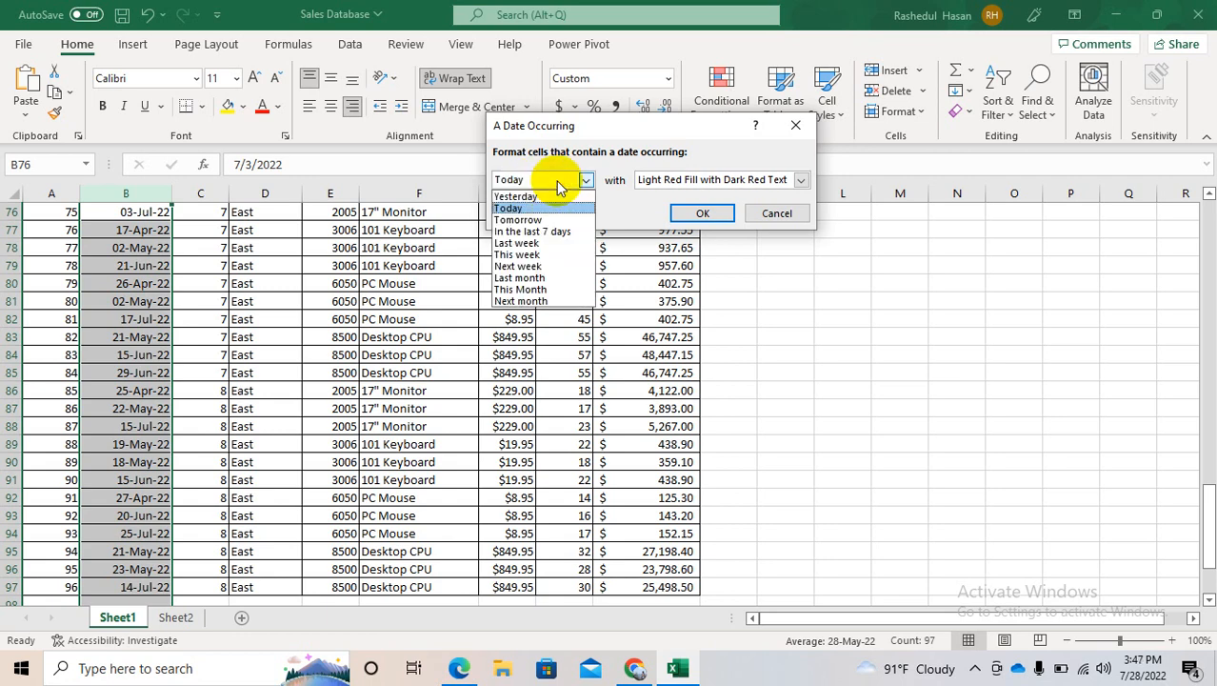
pyautogui.click(534, 220)
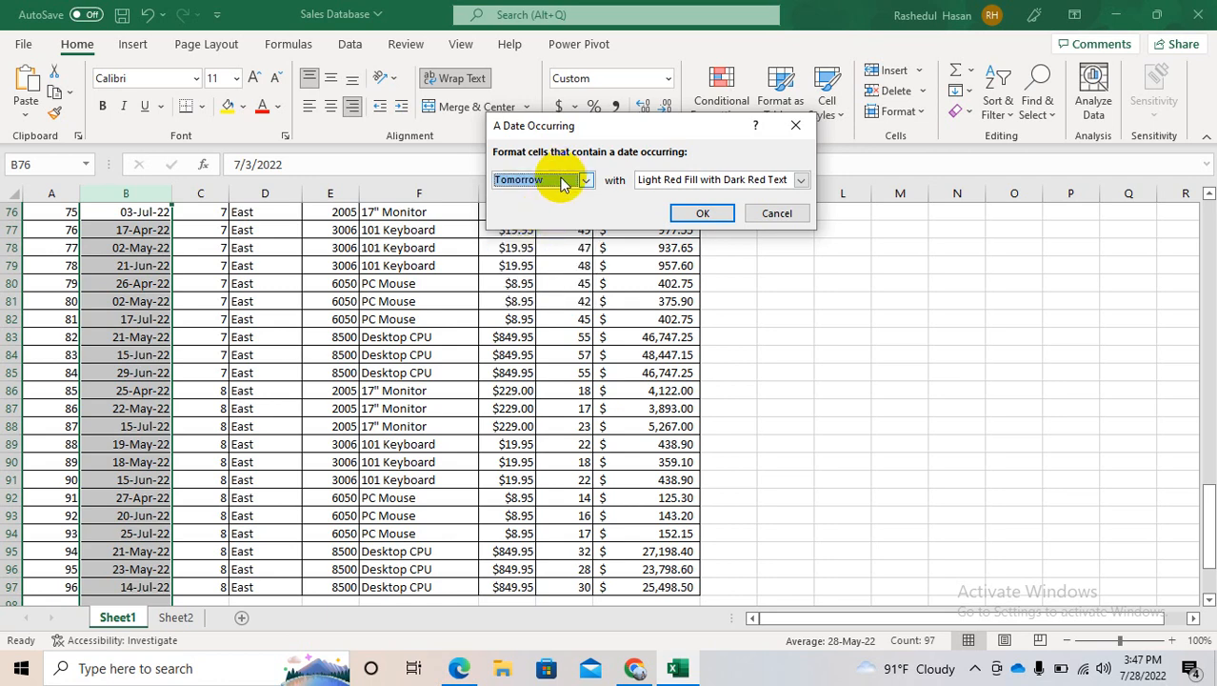
pyautogui.click(562, 184)
pyautogui.click(533, 252)
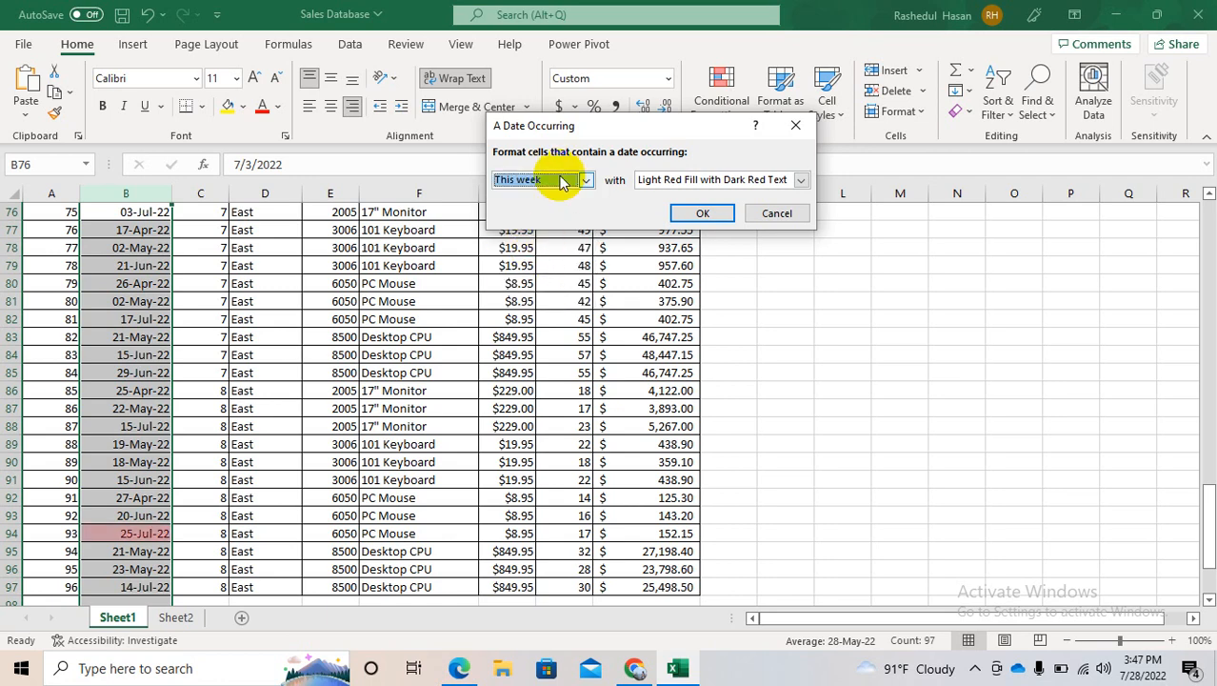
pyautogui.click(563, 182)
pyautogui.click(538, 279)
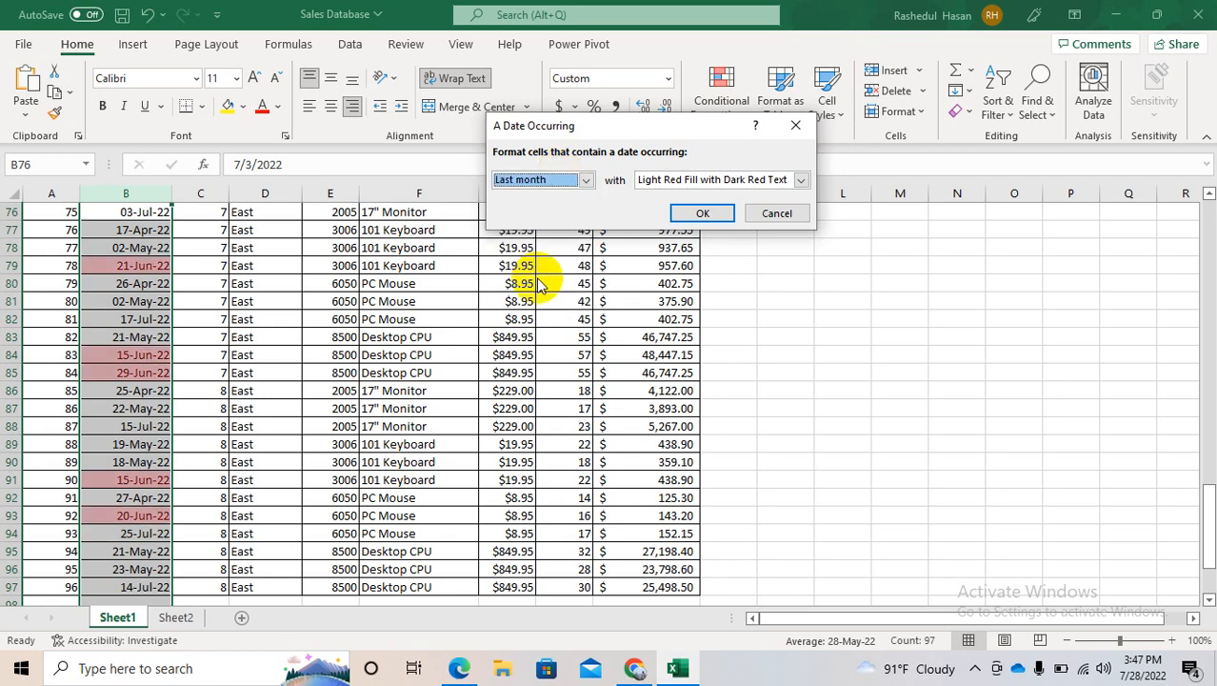
pyautogui.click(552, 180)
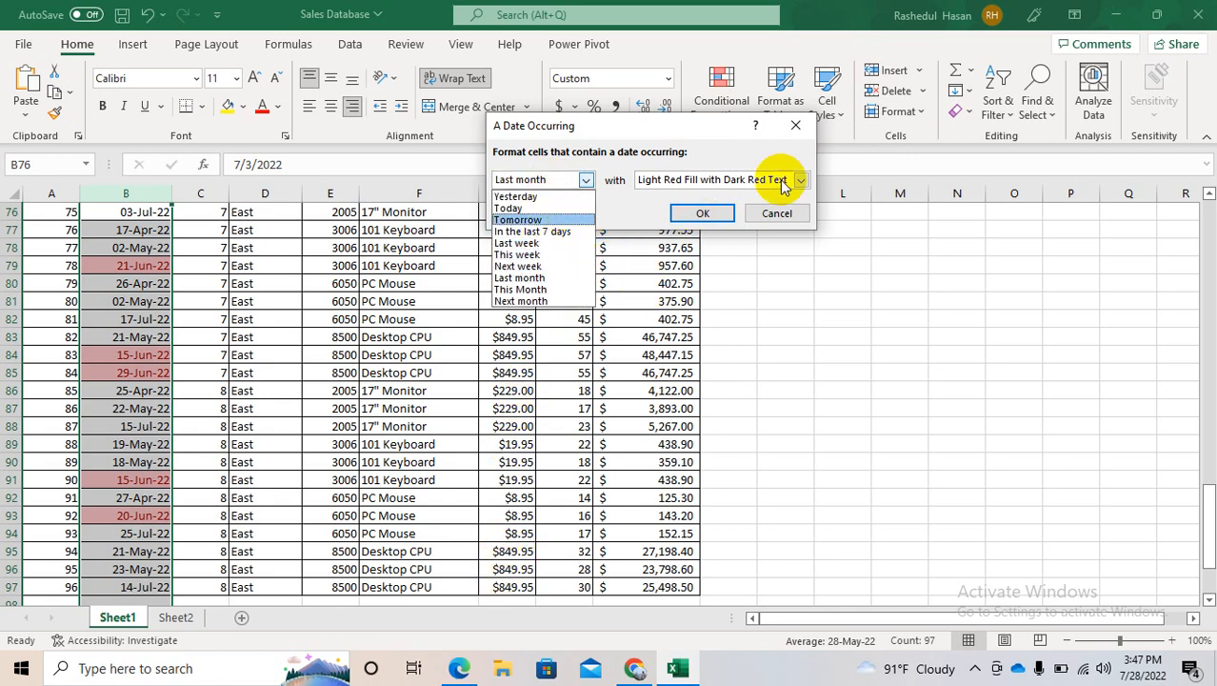
pyautogui.click(777, 213)
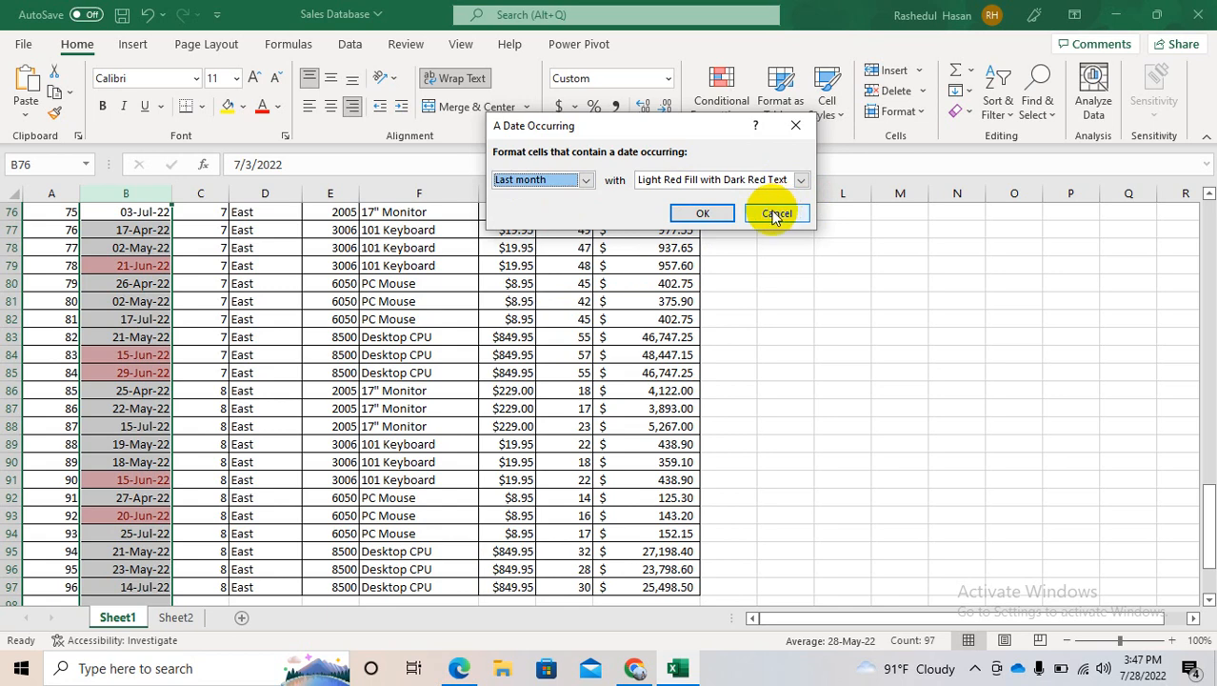
pyautogui.click(778, 212)
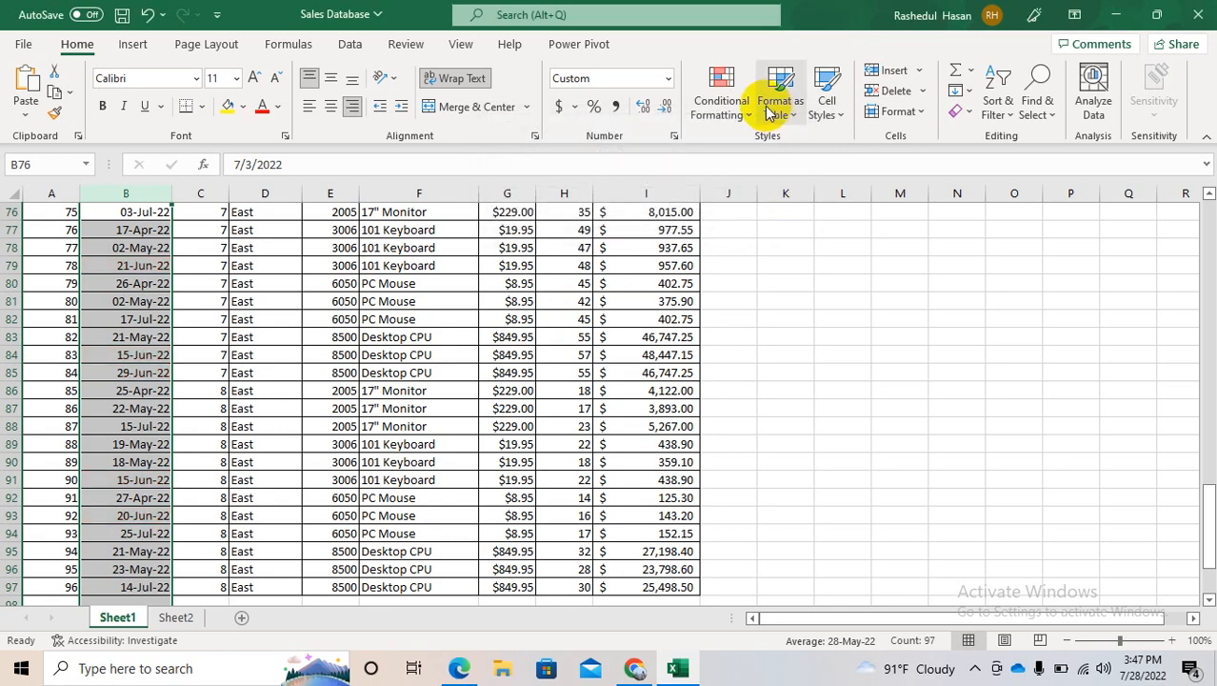
# Try a Duplicate Values highlight rule on the Date column, review its Duplicate and Unique options, and dismiss it
pyautogui.click(726, 104)
pyautogui.moveTo(828, 168)
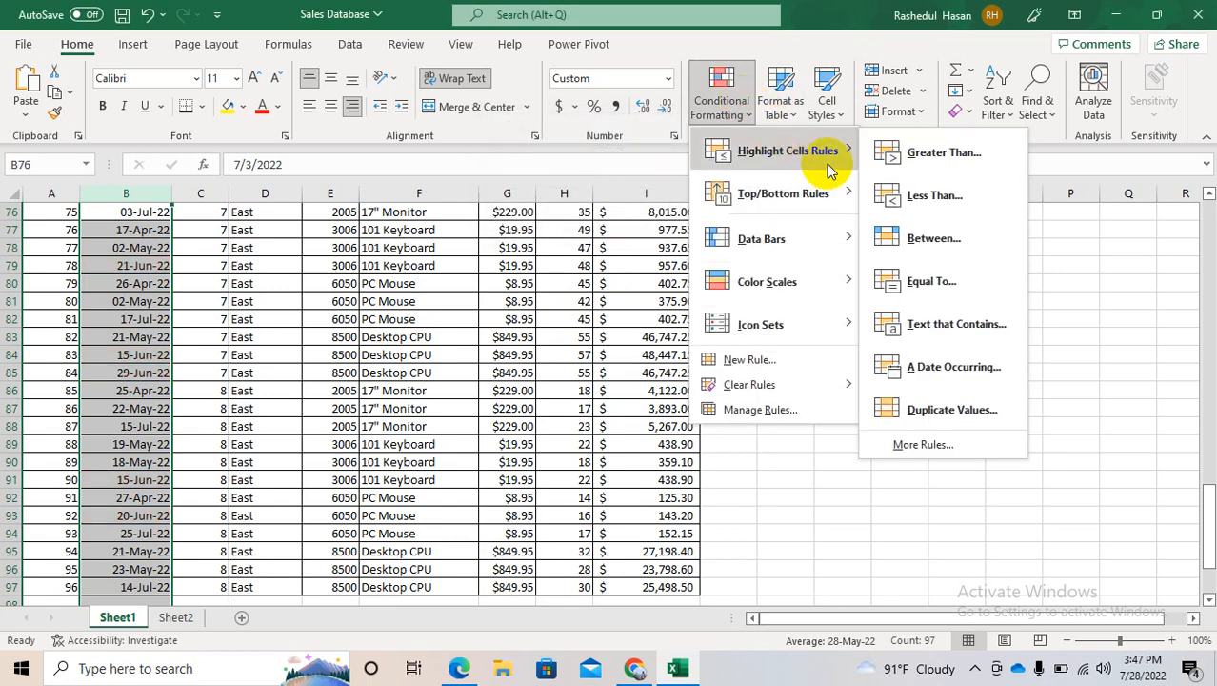
pyautogui.click(953, 405)
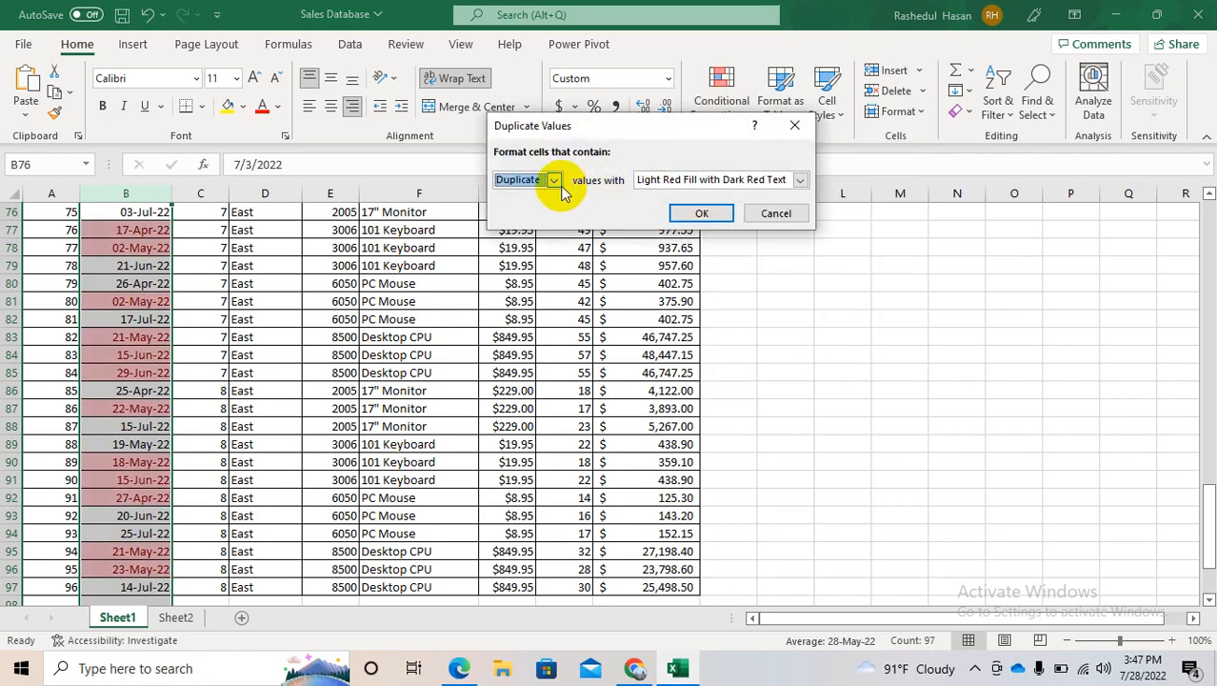
pyautogui.click(552, 181)
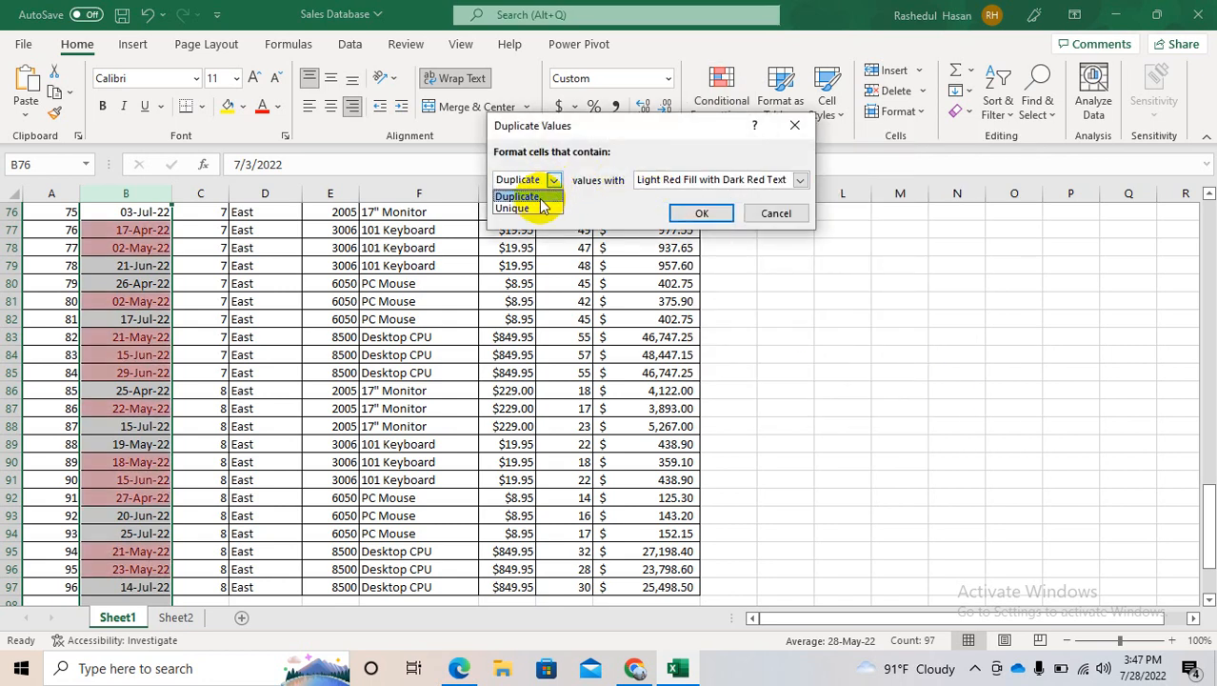
pyautogui.click(539, 198)
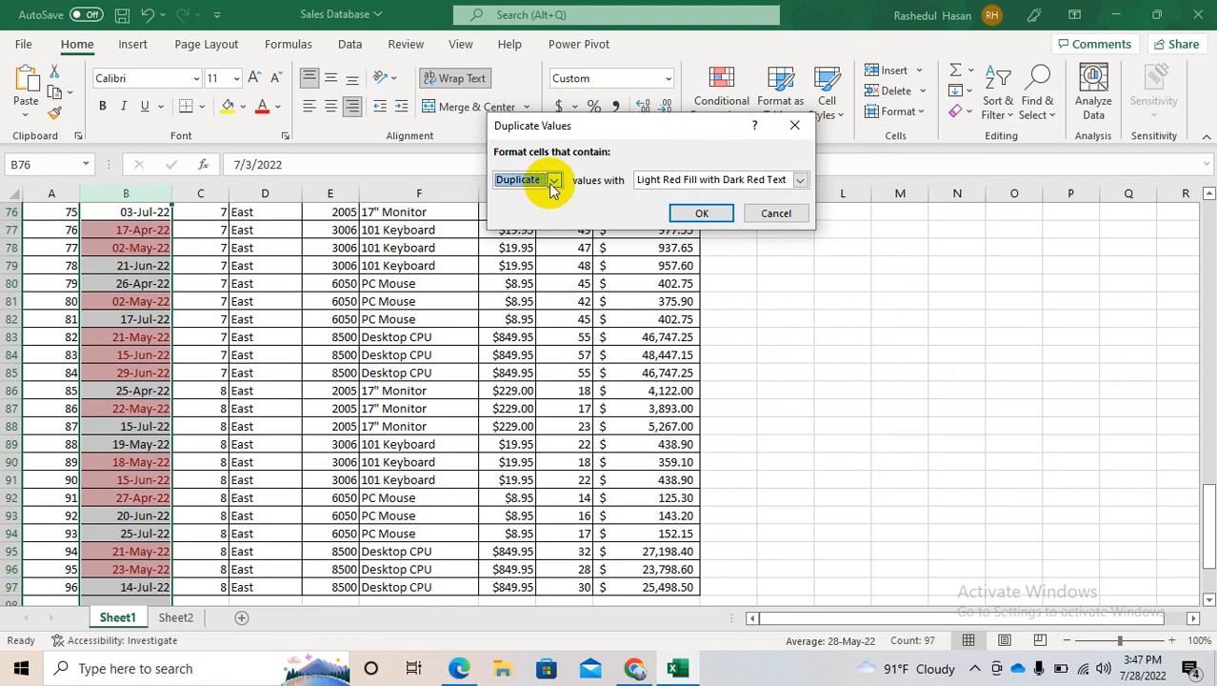
pyautogui.click(552, 181)
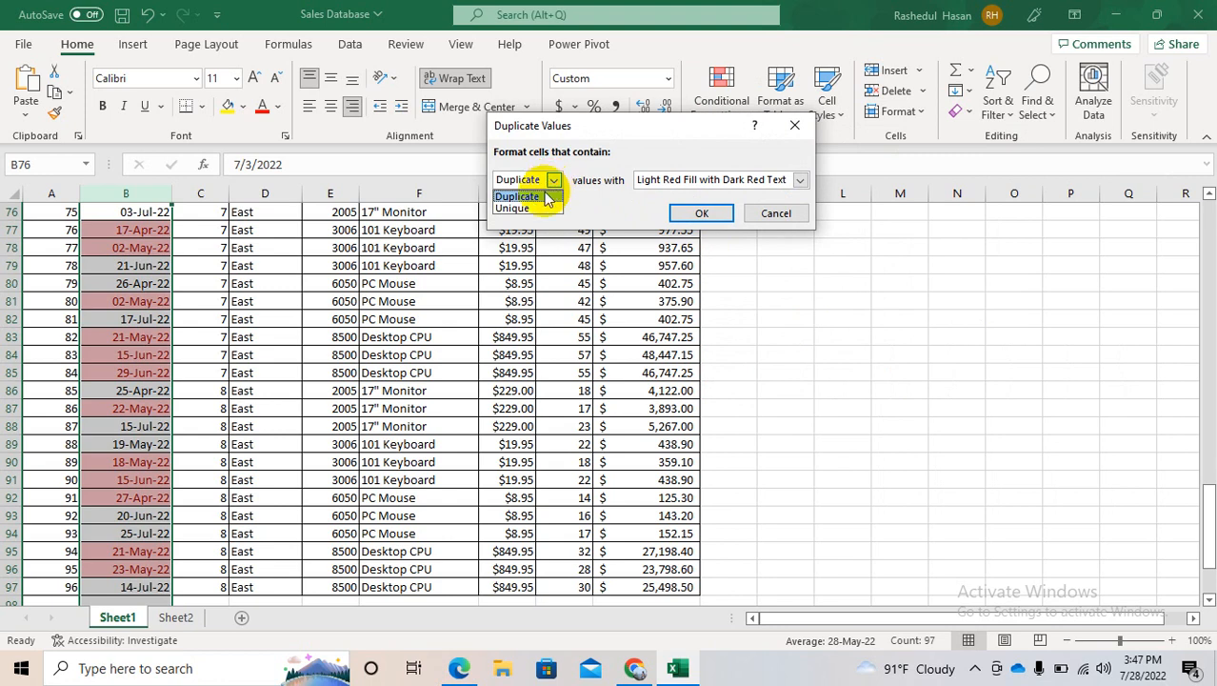
pyautogui.click(548, 200)
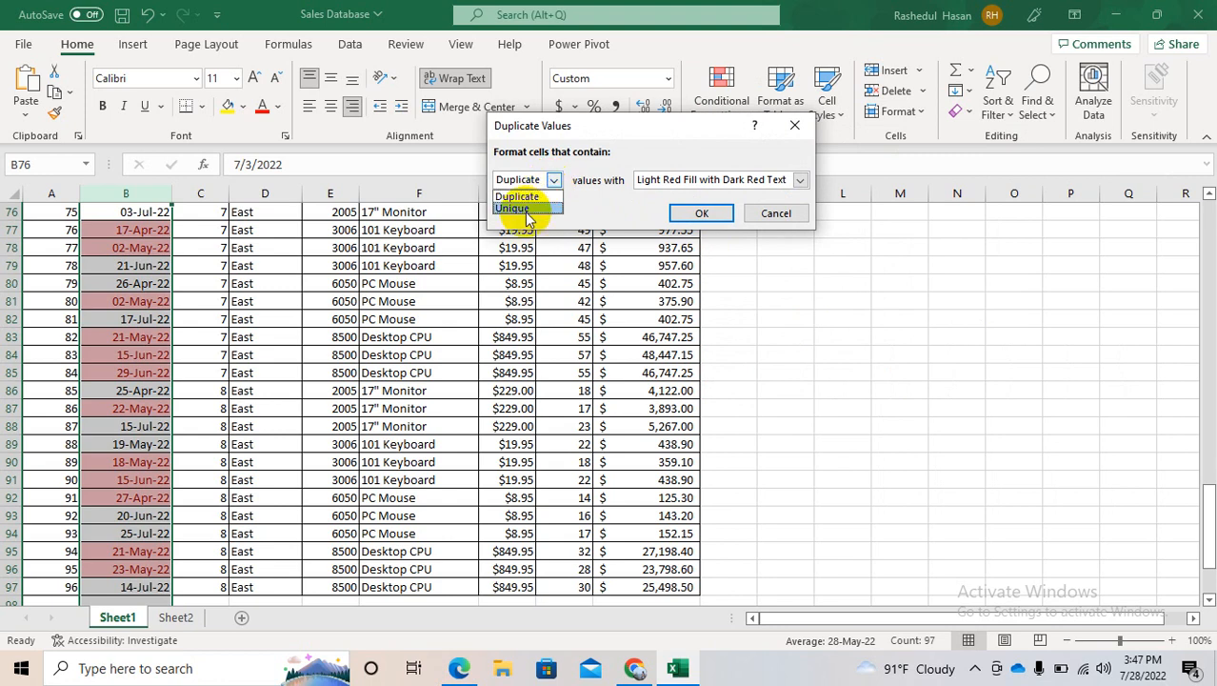
pyautogui.click(795, 126)
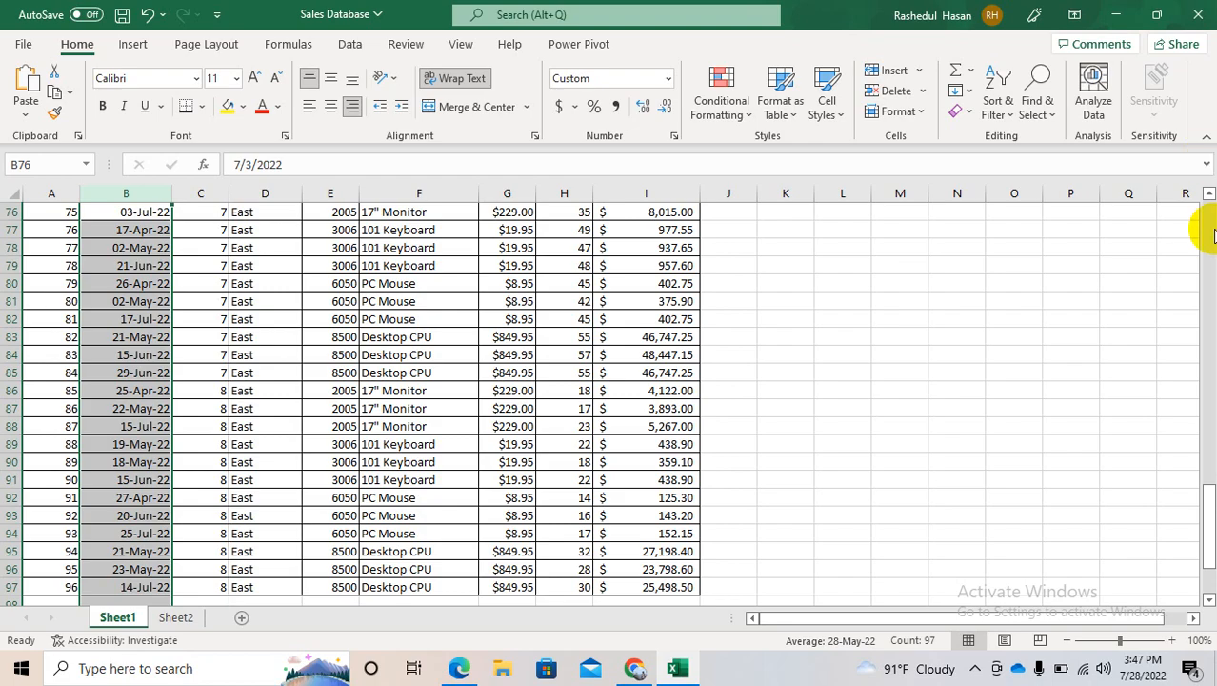
# Apply a Top 10 Items rule to the Total column with the rank set to 5 and Light Red Fill with Dark Red Text
pyautogui.scroll(20, 1212, 234)
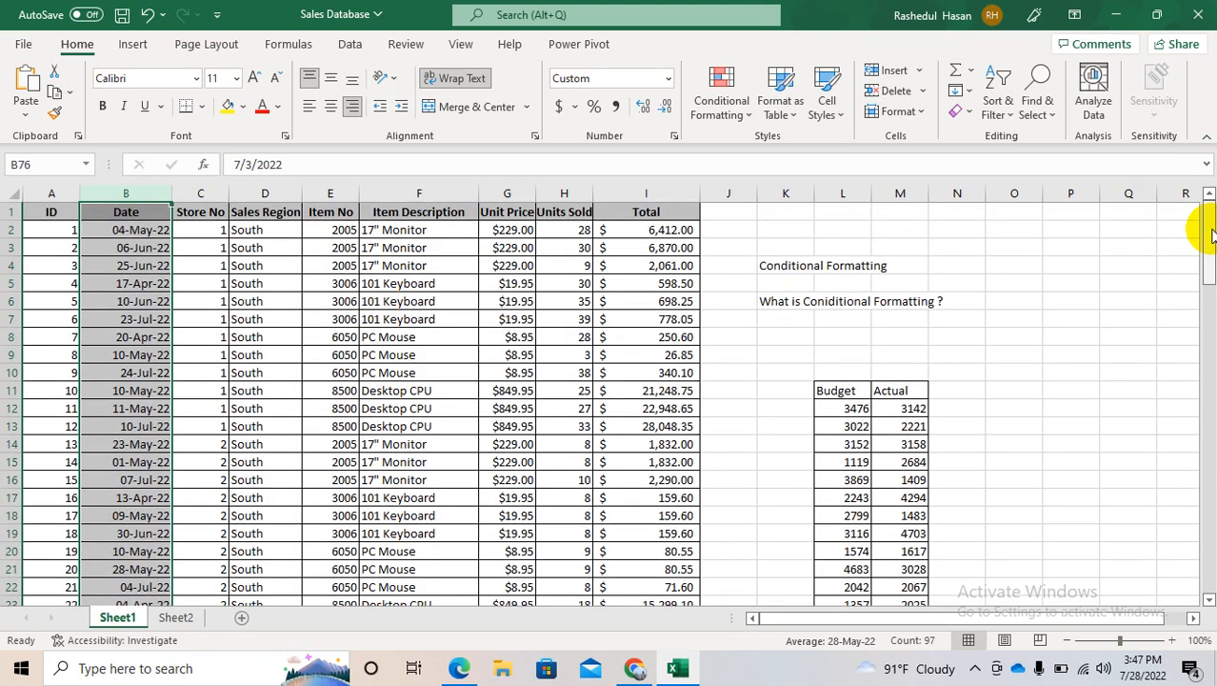
pyautogui.click(218, 193)
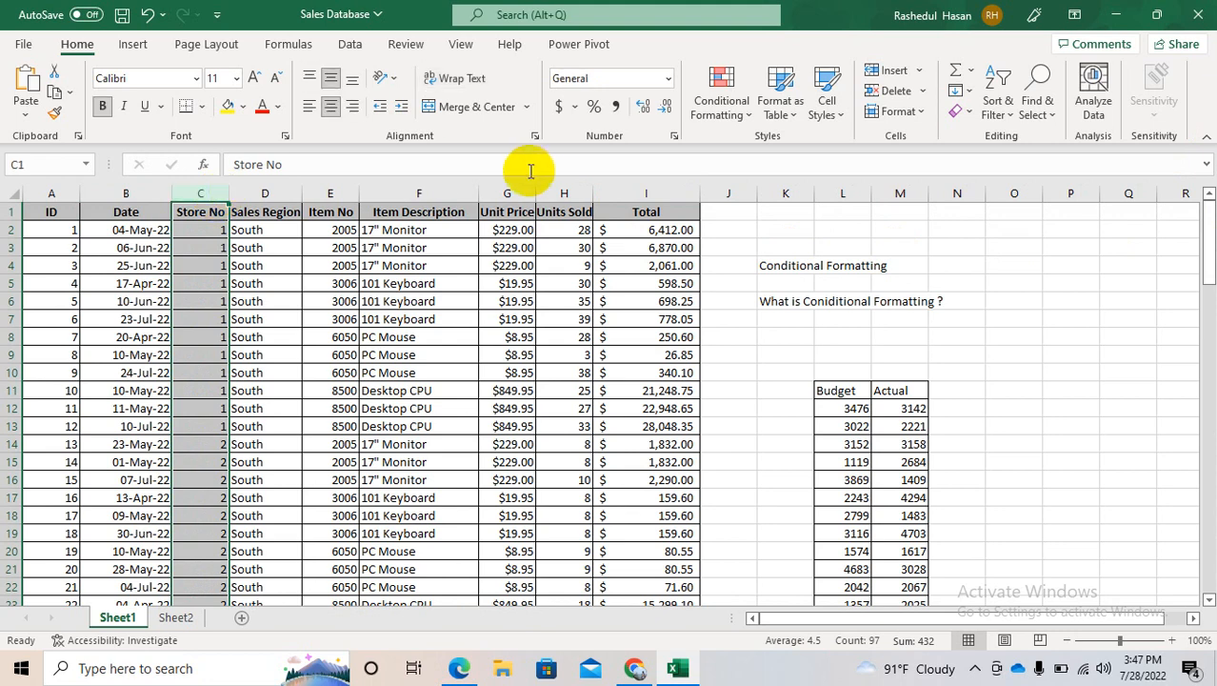
pyautogui.click(634, 193)
pyautogui.click(726, 113)
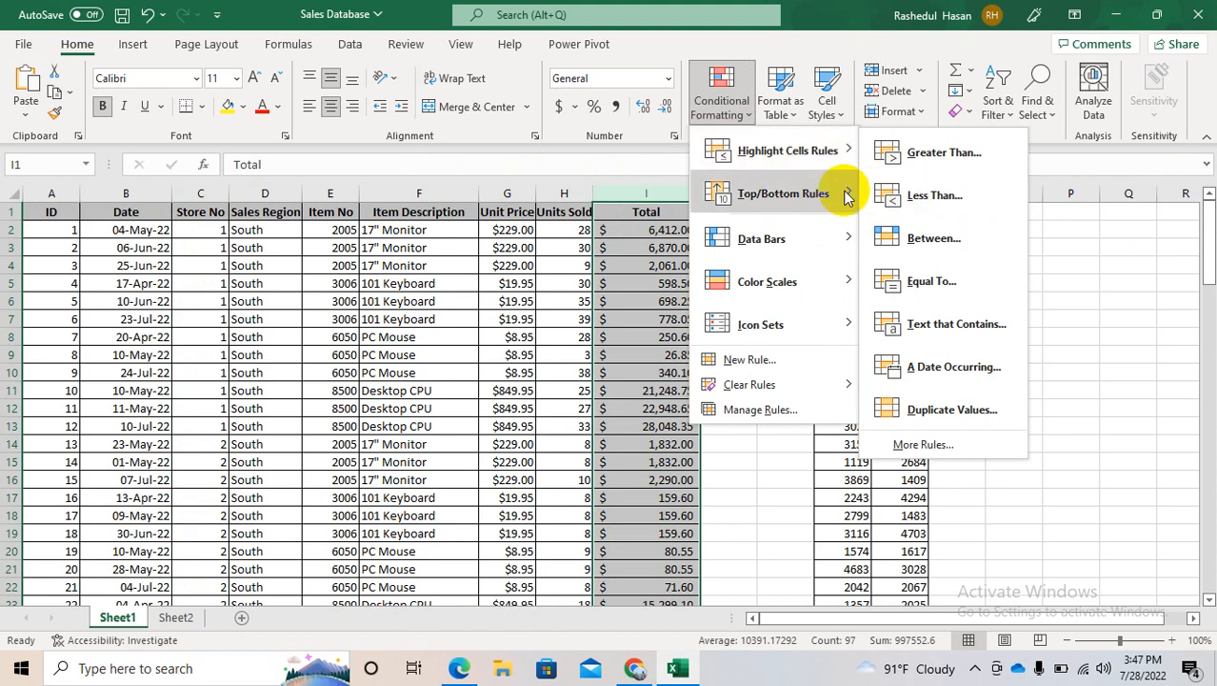
pyautogui.moveTo(834, 195)
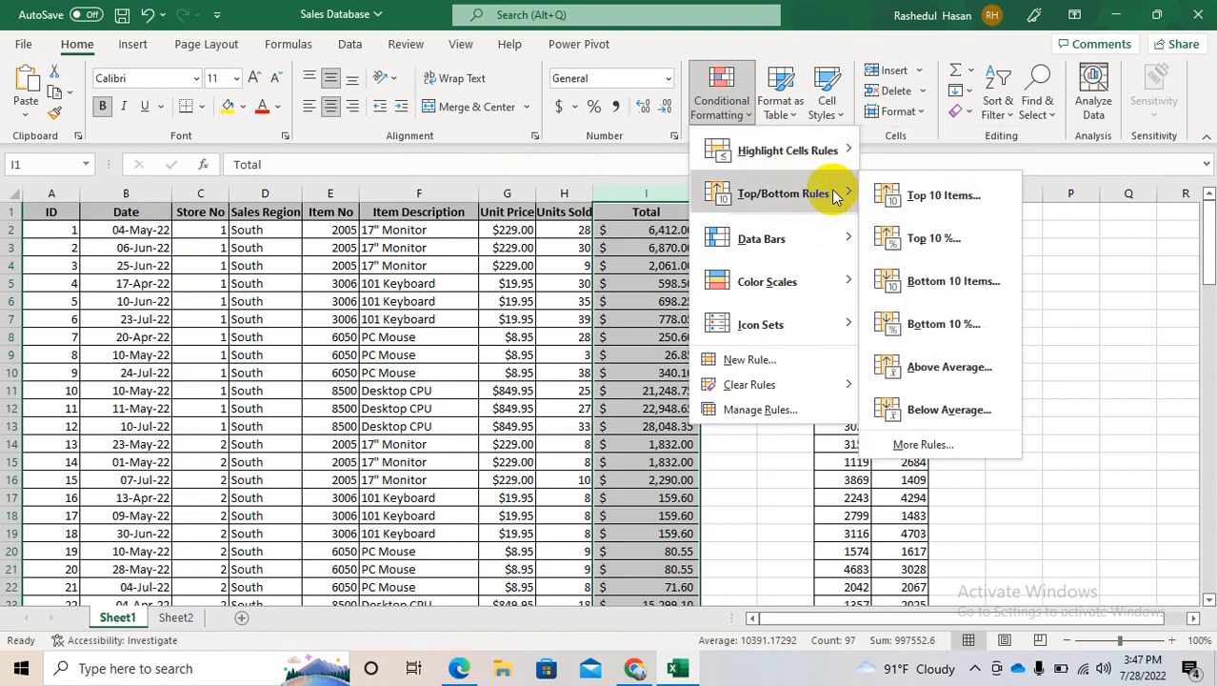
pyautogui.click(913, 195)
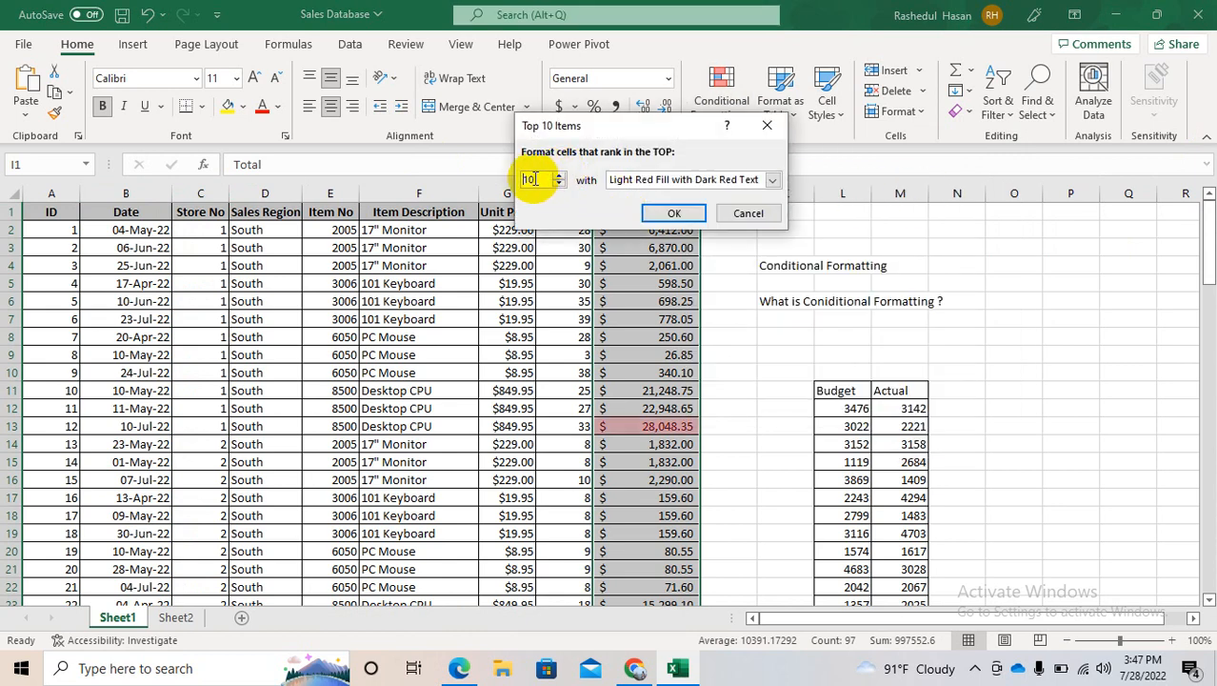
pyautogui.press('BackSpace')
pyautogui.press('BackSpace')
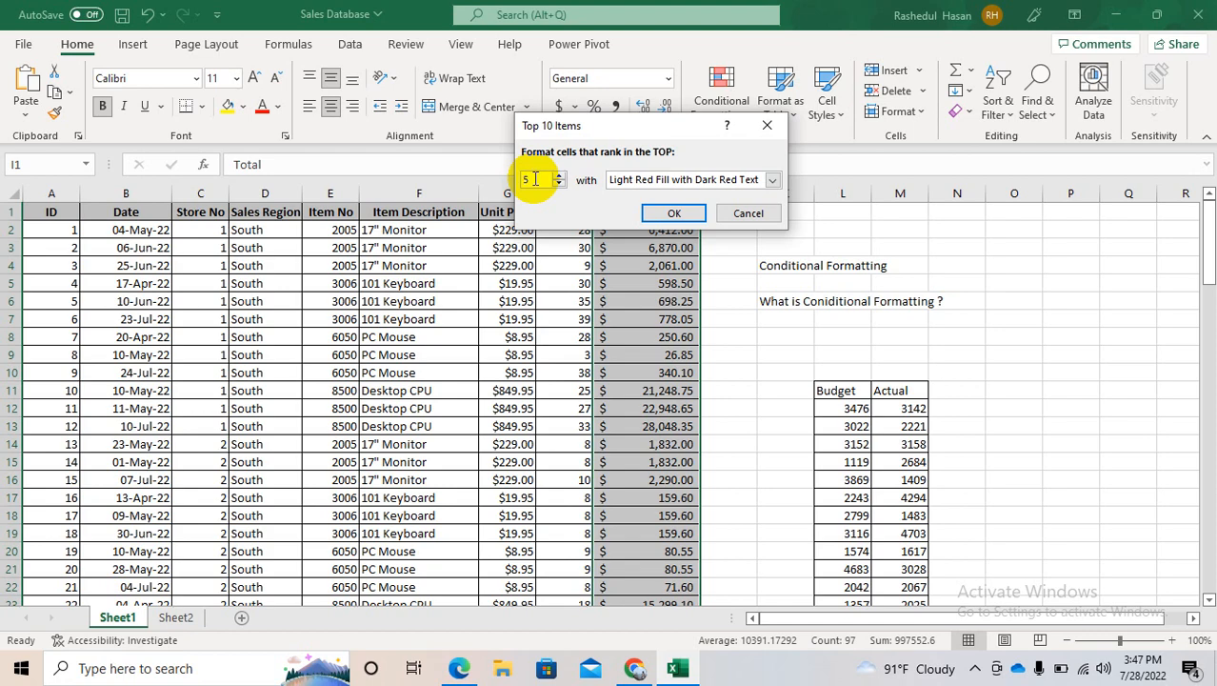
pyautogui.press('Return')
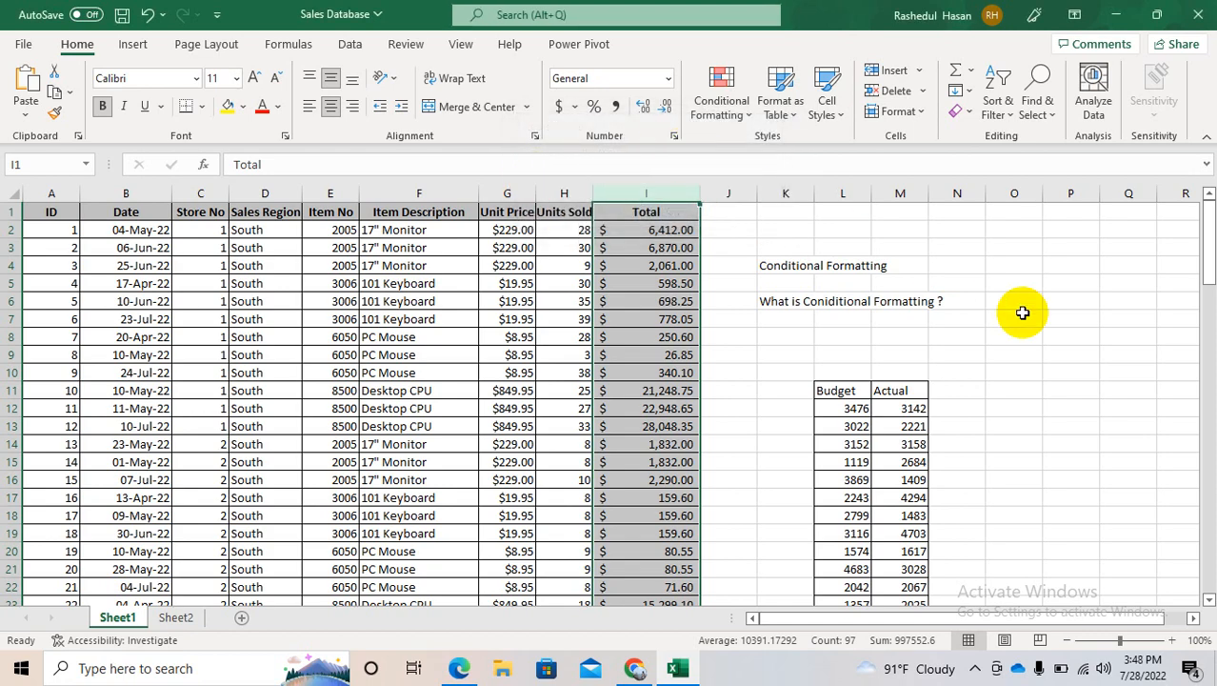
# Edit the Total column's Top 5 rule to change how many top-ranked values it formats
pyautogui.click(1209, 389)
pyautogui.moveTo(1209, 386); pyautogui.dragTo(1205, 176)
pyautogui.click(726, 103)
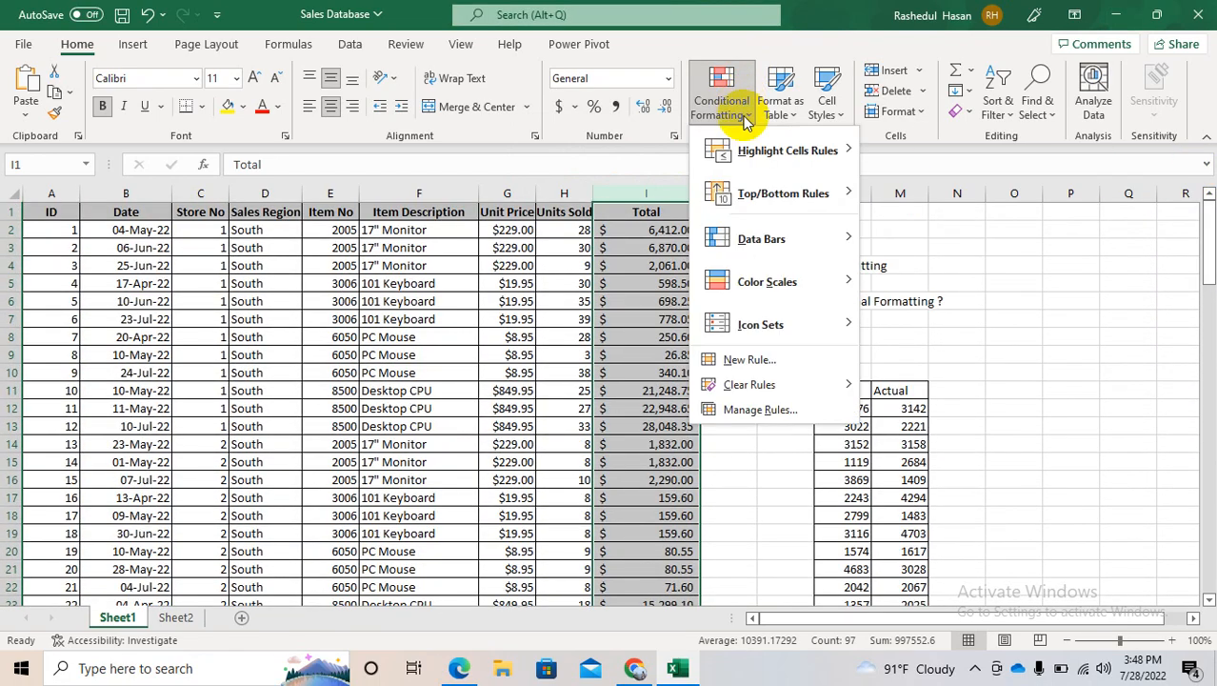
pyautogui.moveTo(776, 157)
pyautogui.moveTo(843, 386)
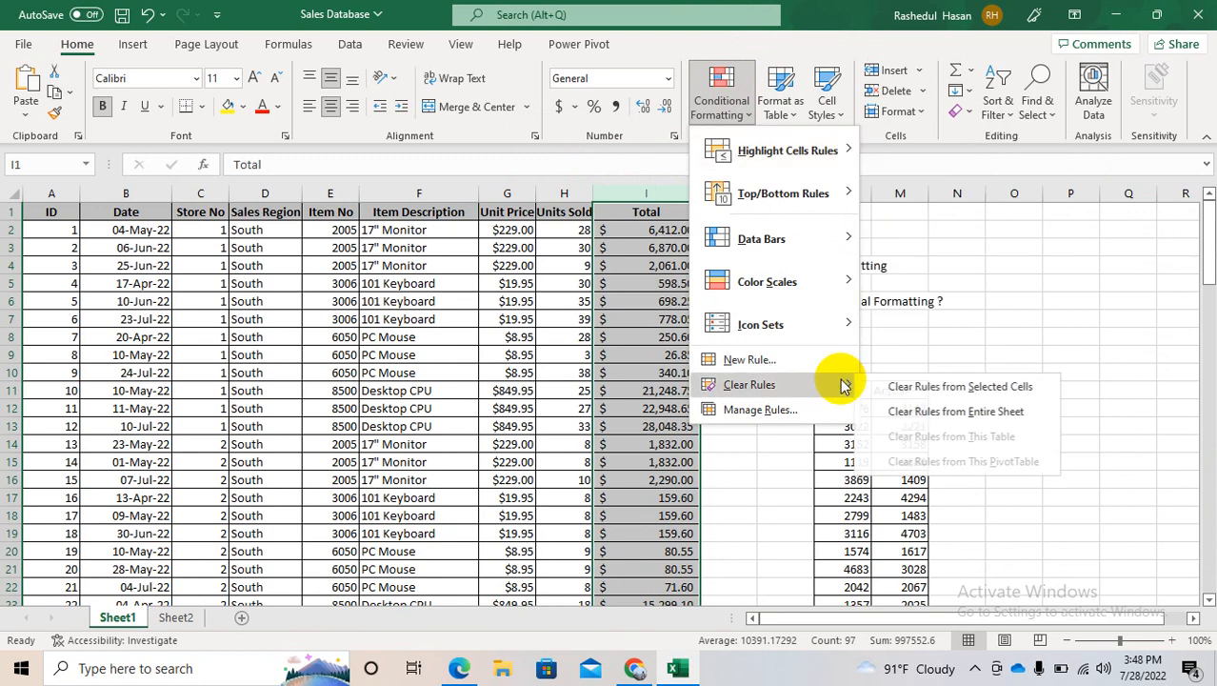
pyautogui.click(791, 411)
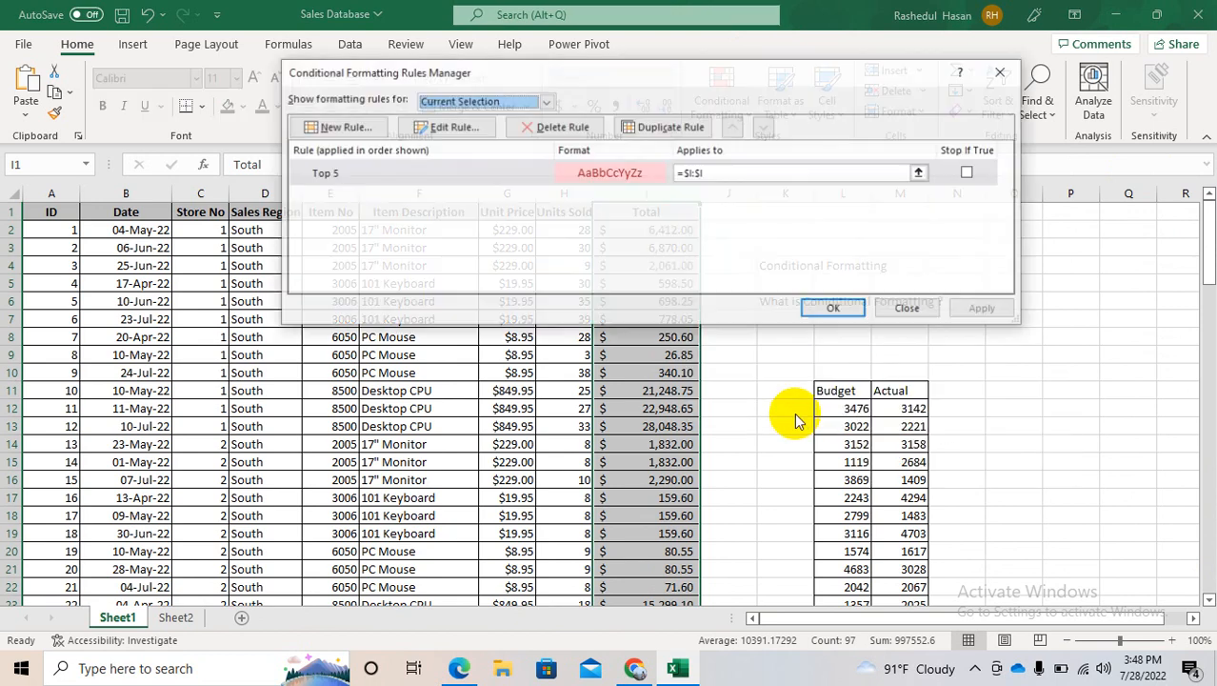
pyautogui.click(443, 133)
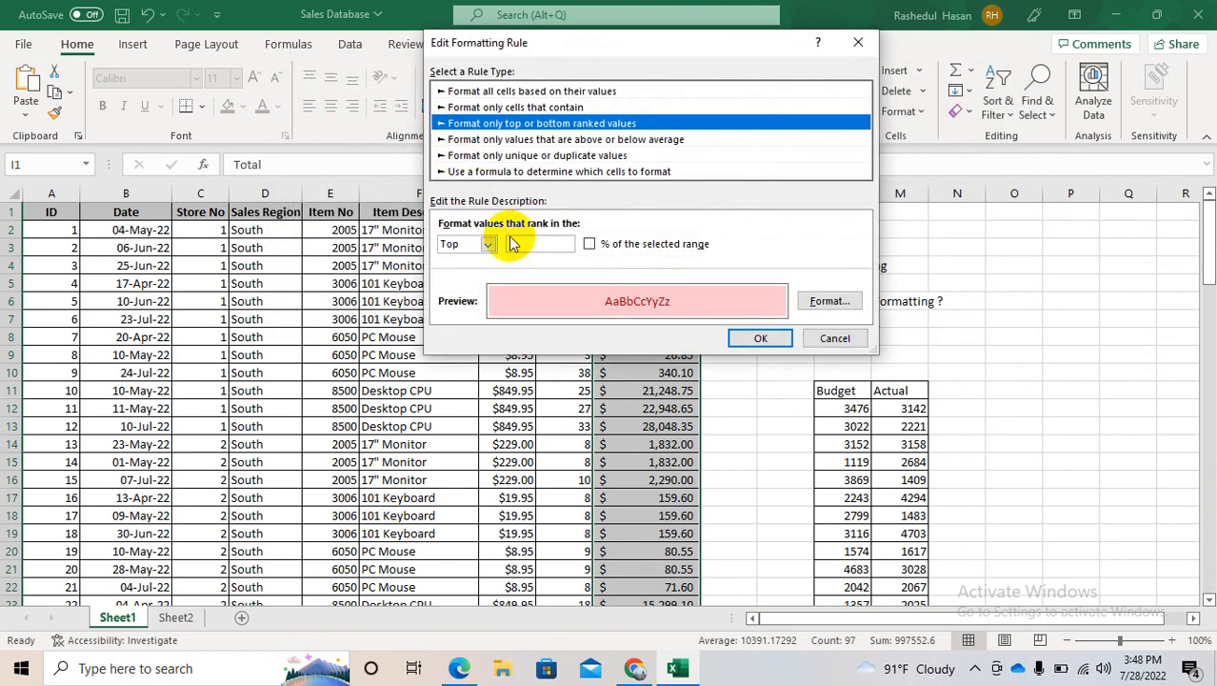
pyautogui.click(528, 248)
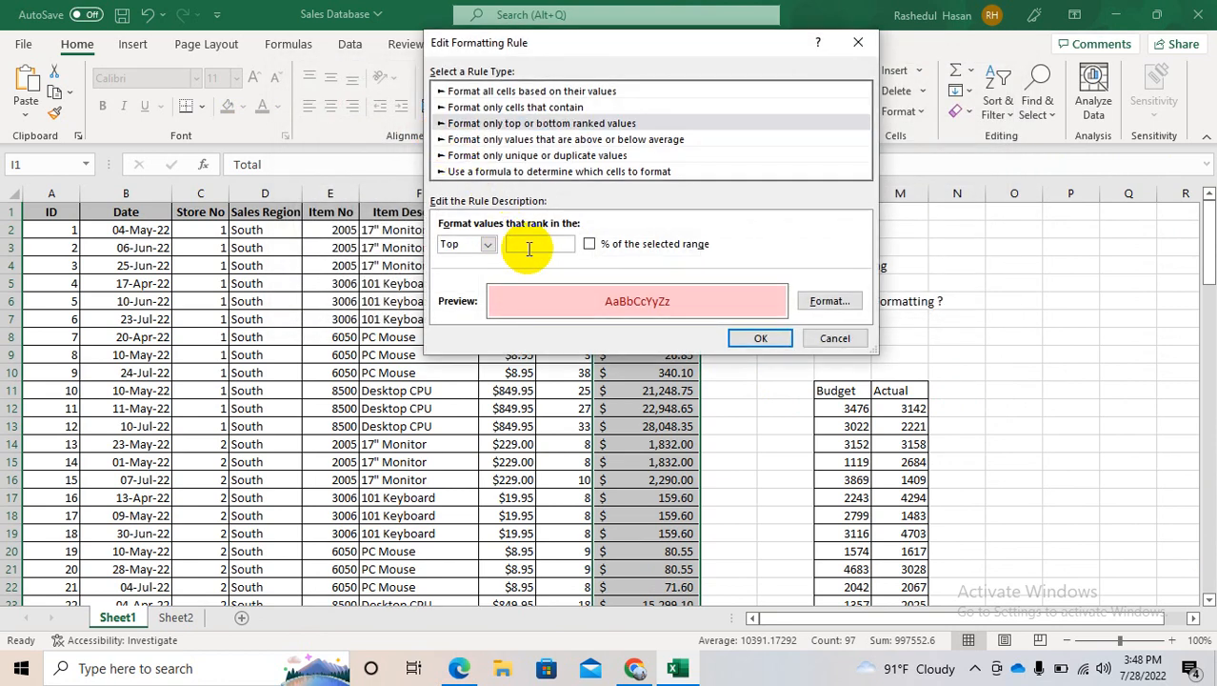
pyautogui.click(760, 338)
# Clear the conditional formatting rules from the entire sheet
pyautogui.click(721, 100)
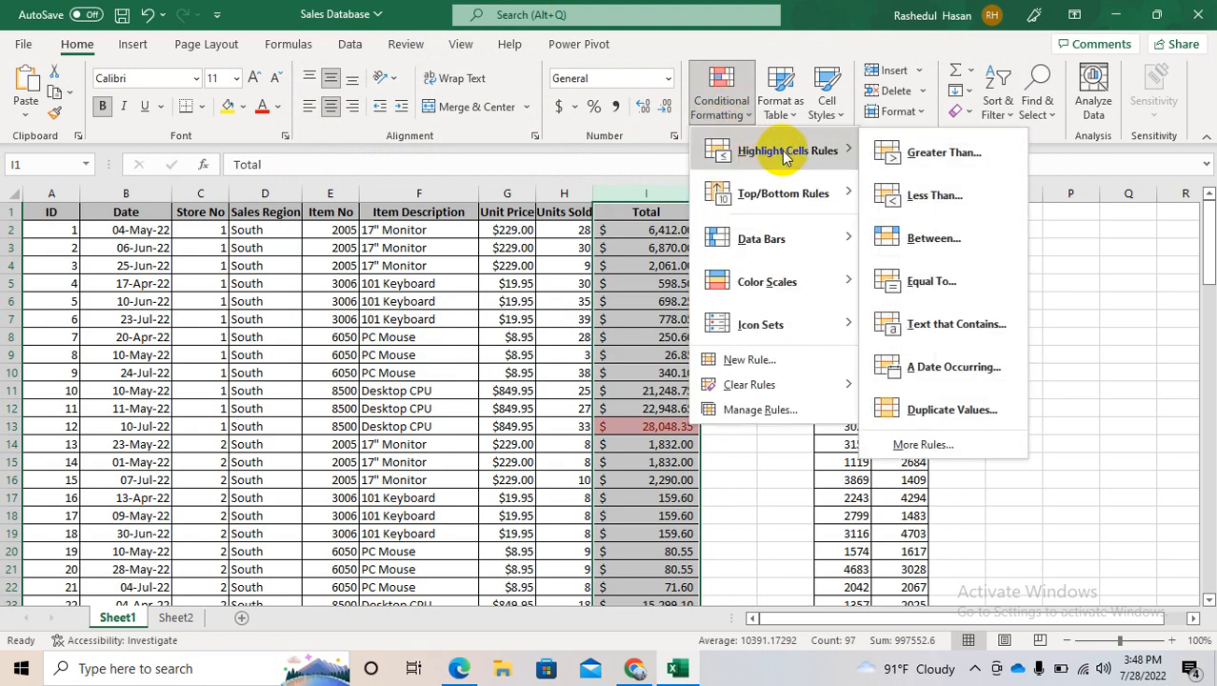
pyautogui.moveTo(817, 384)
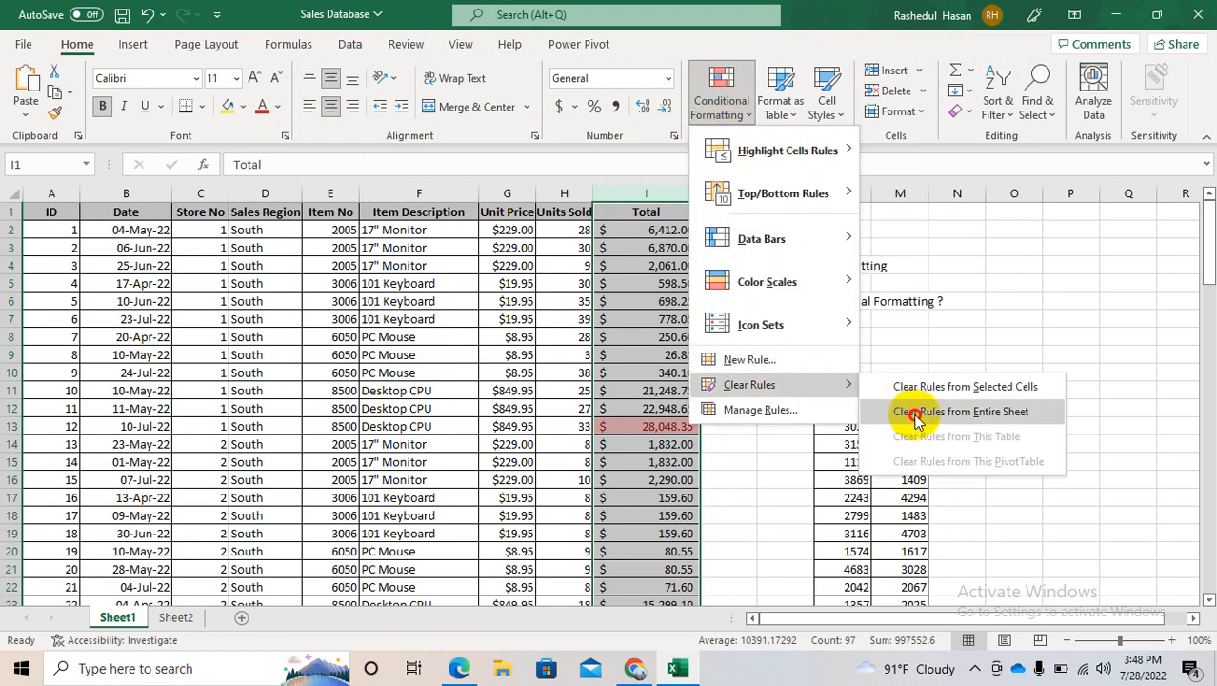
pyautogui.click(915, 421)
# Try a Top 10% rule on the Total column with the percentage left blank and dismiss it without applying
pyautogui.click(722, 100)
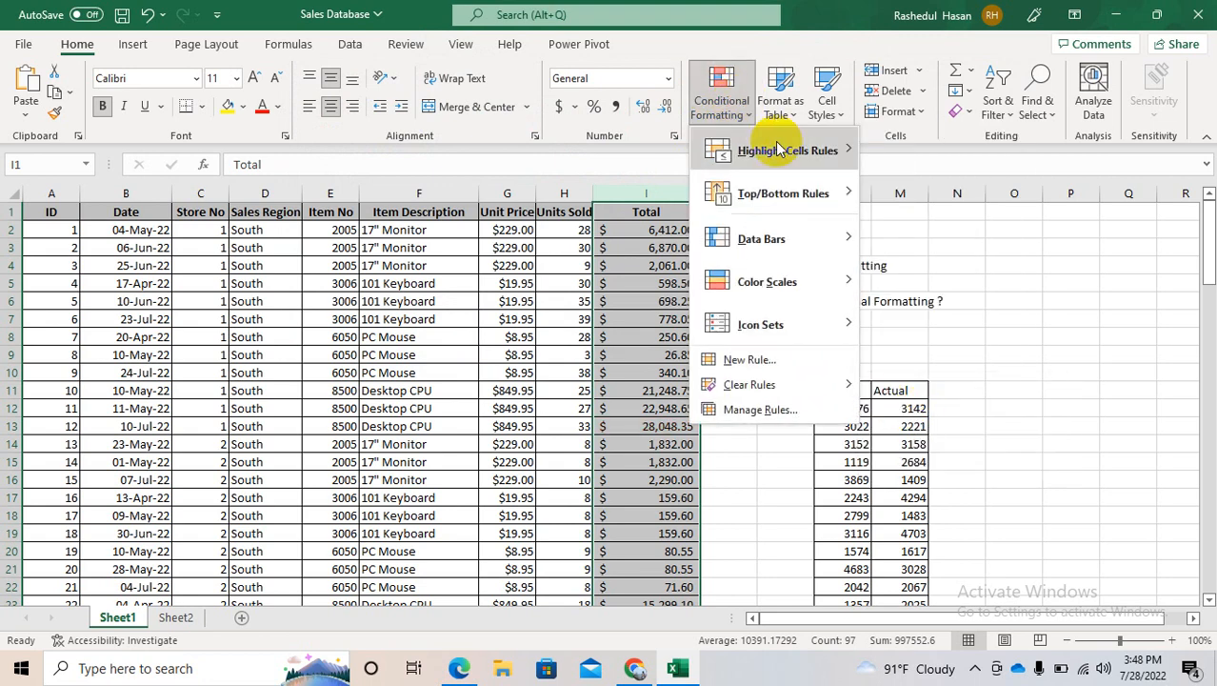
pyautogui.moveTo(808, 195)
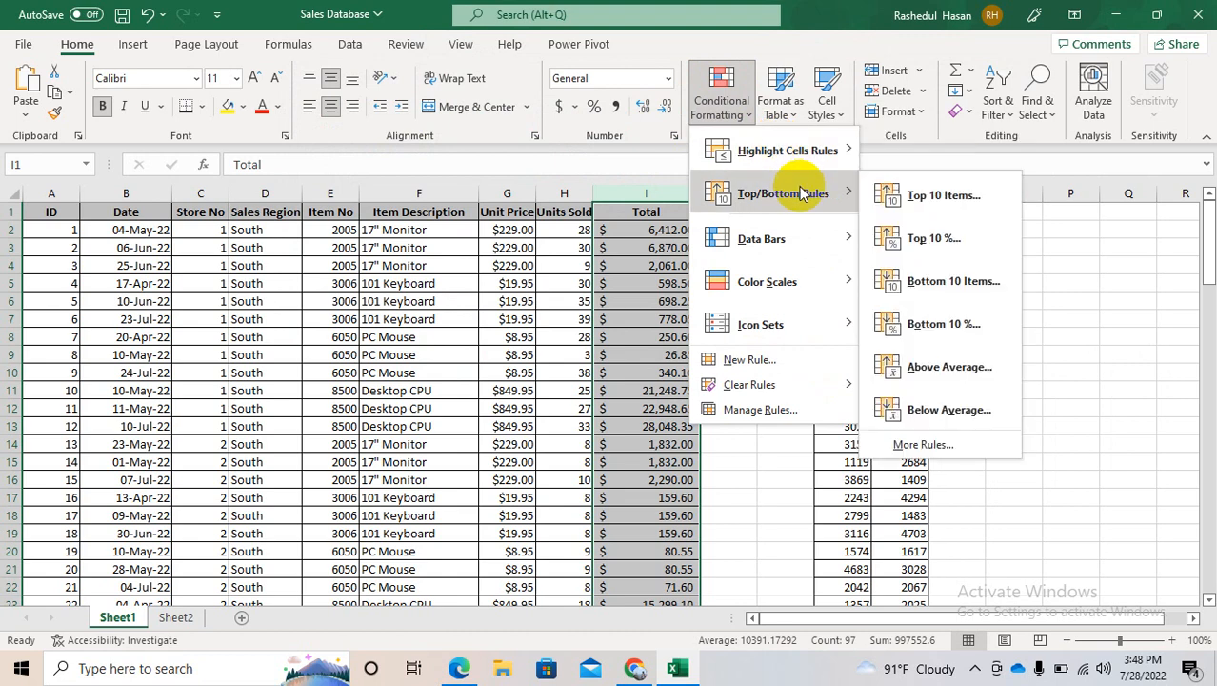
pyautogui.click(893, 243)
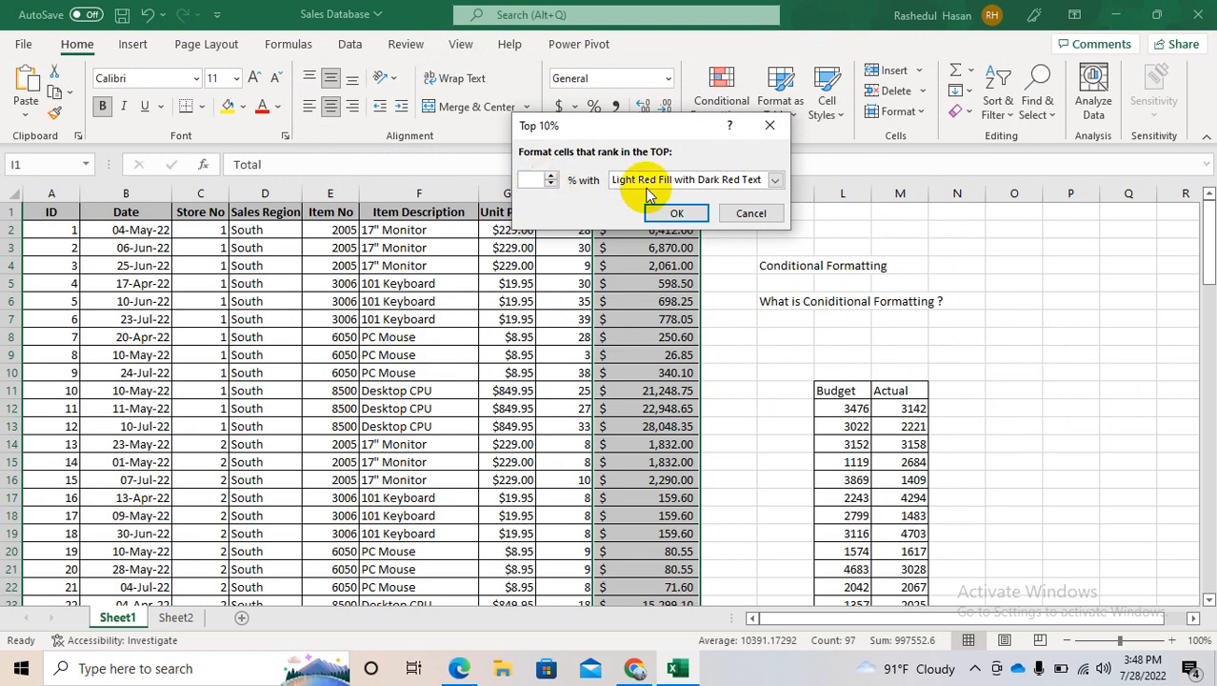
pyautogui.click(769, 125)
# Preview a Bottom 10 Items rule on the Total column and dismiss it without applying
pyautogui.click(721, 105)
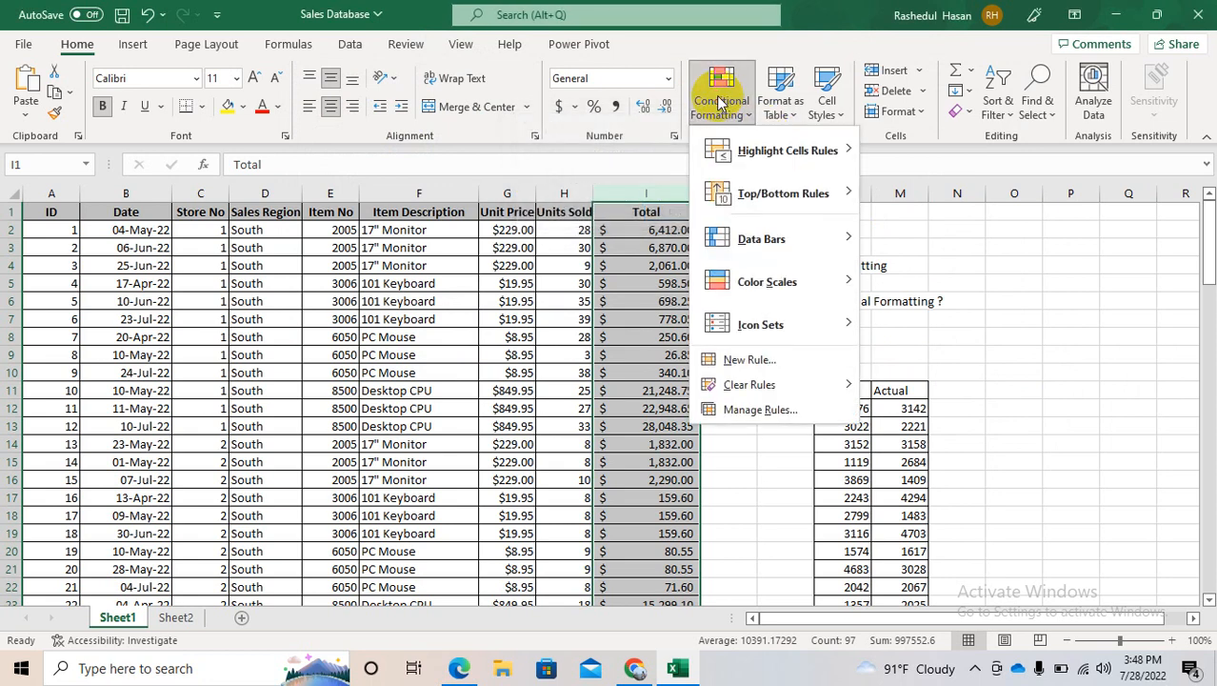
pyautogui.moveTo(816, 193)
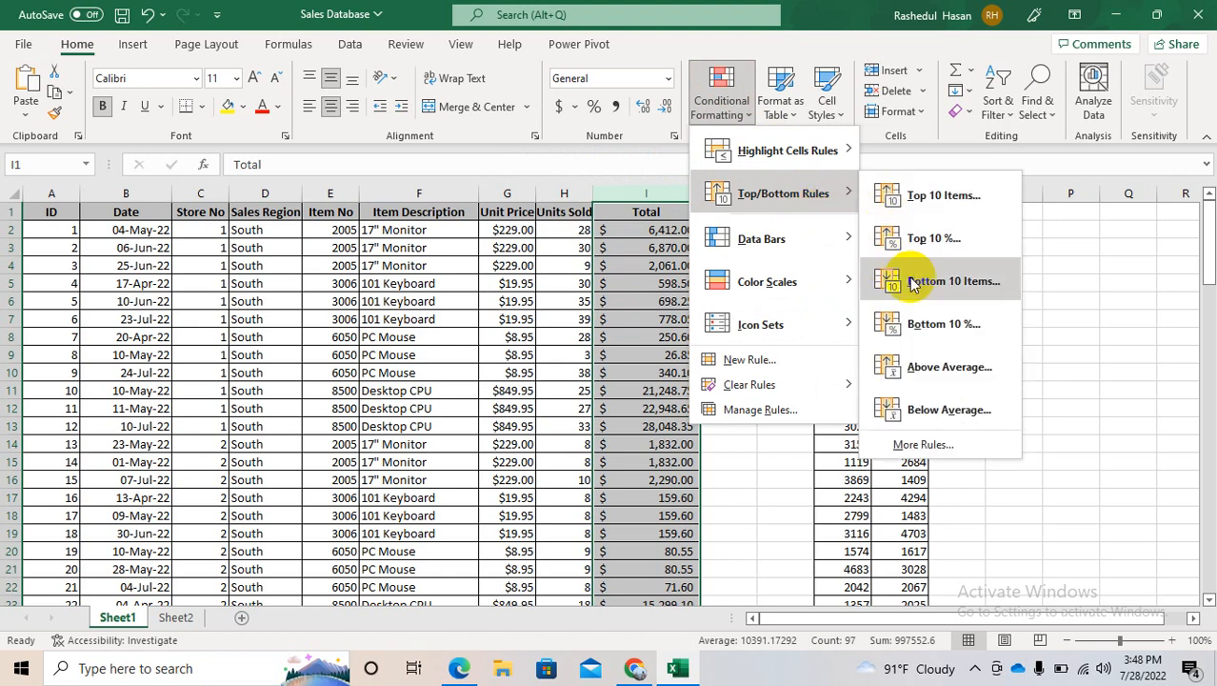
pyautogui.click(943, 281)
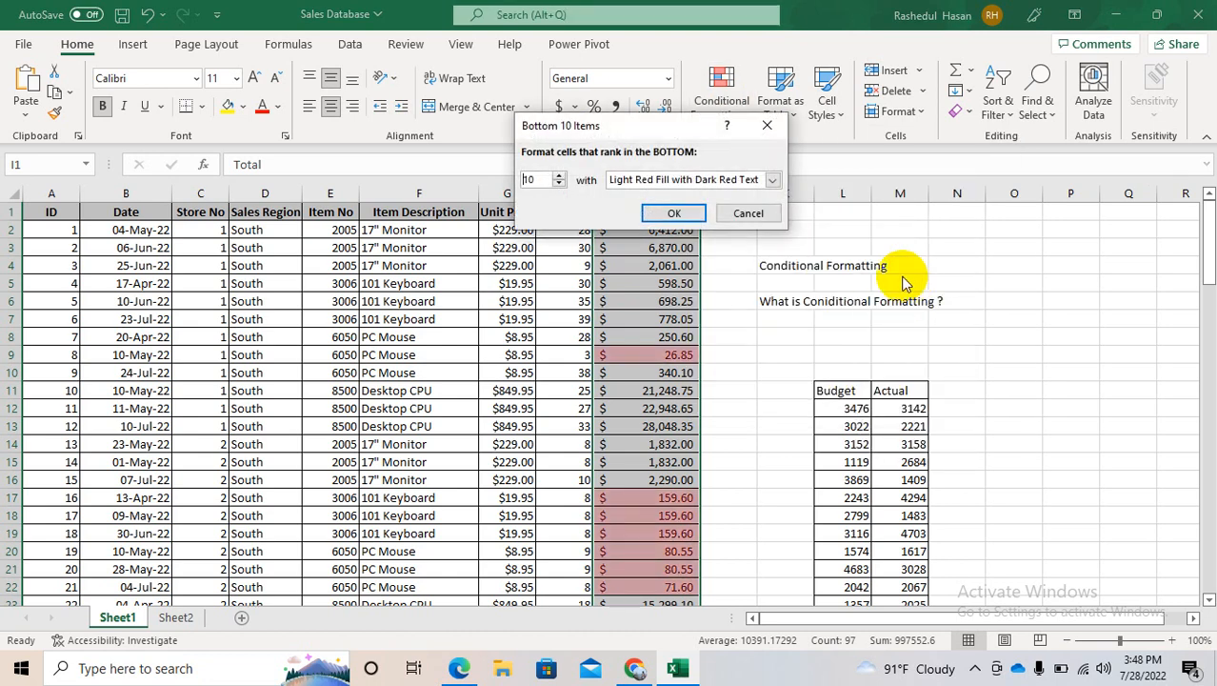
pyautogui.click(750, 129)
# Try a Bottom 10% rule on the Total column with percentages of 5, 1 and 10, and dismiss it without applying
pyautogui.click(721, 107)
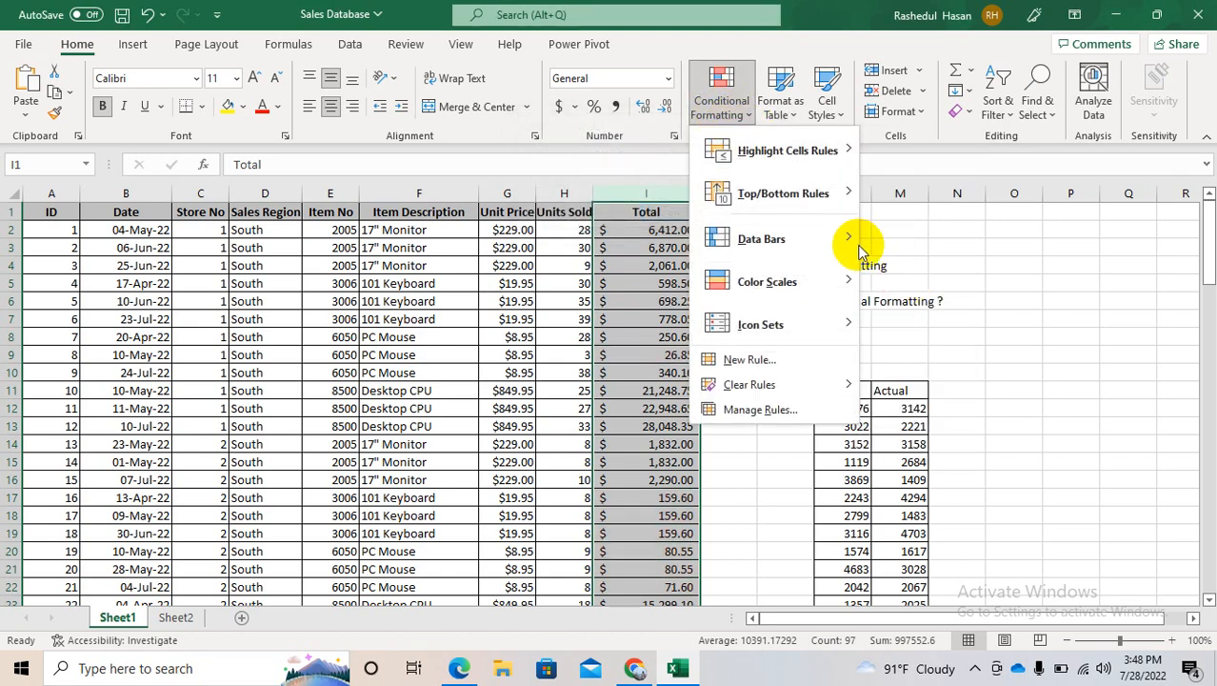
pyautogui.moveTo(830, 199)
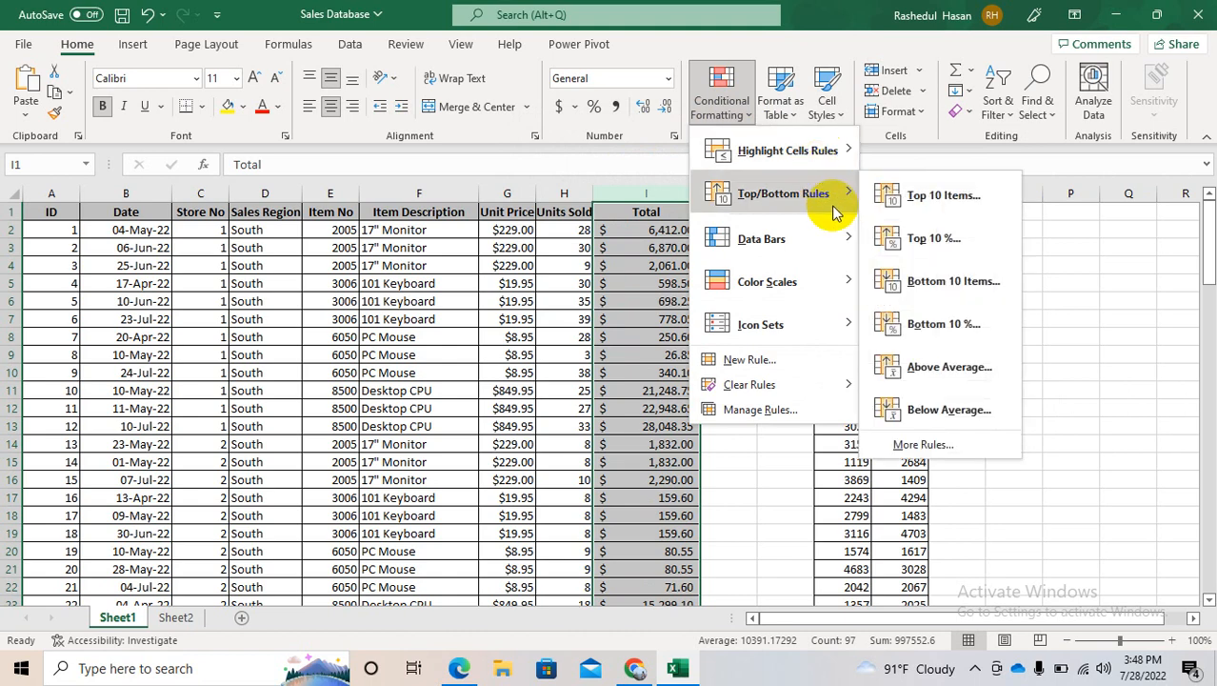
pyautogui.click(942, 329)
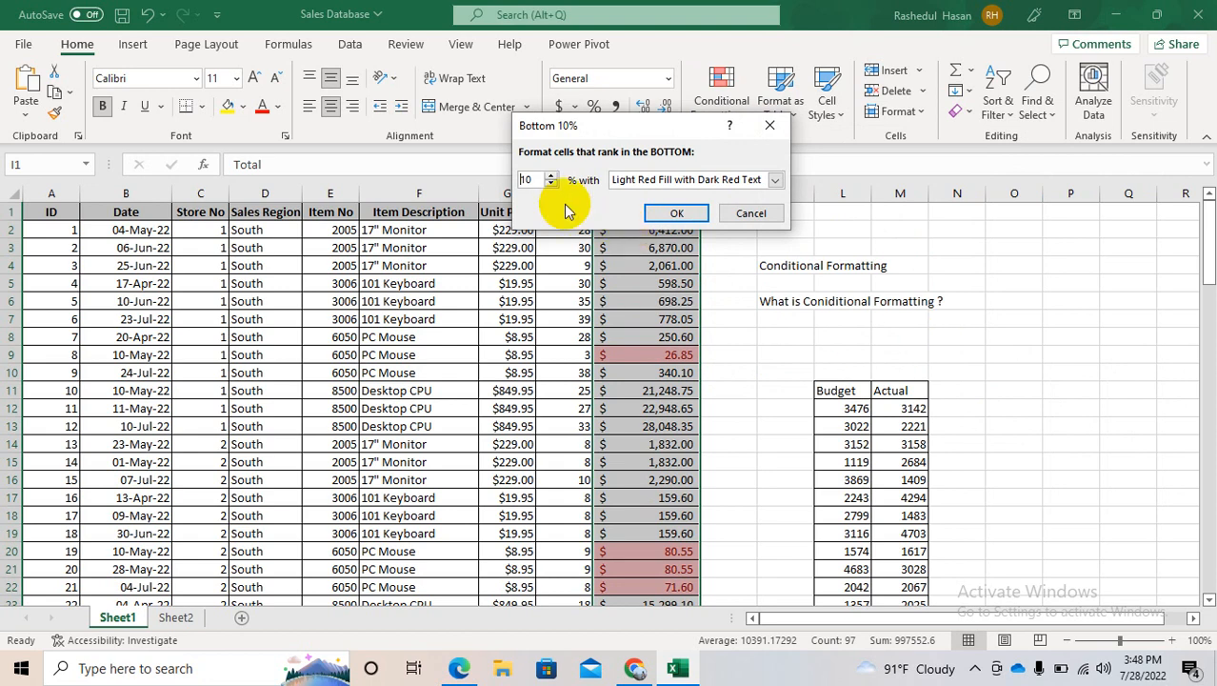
pyautogui.press('BackSpace')
pyautogui.write('5')
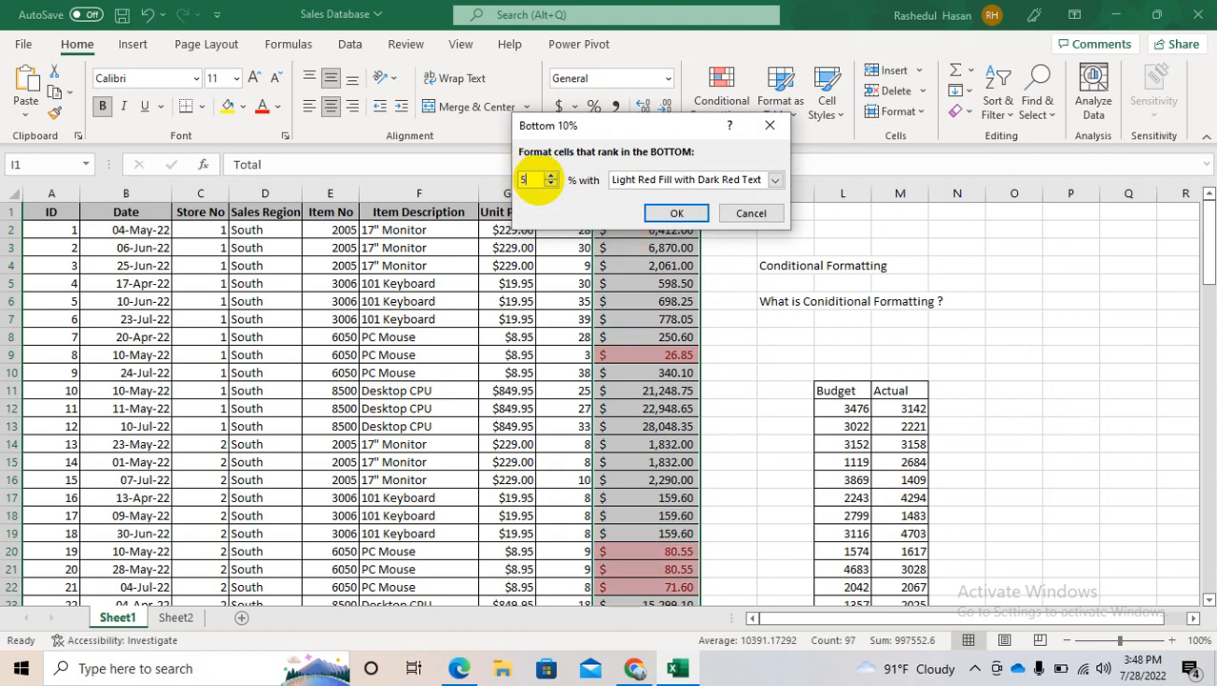
pyautogui.write('1')
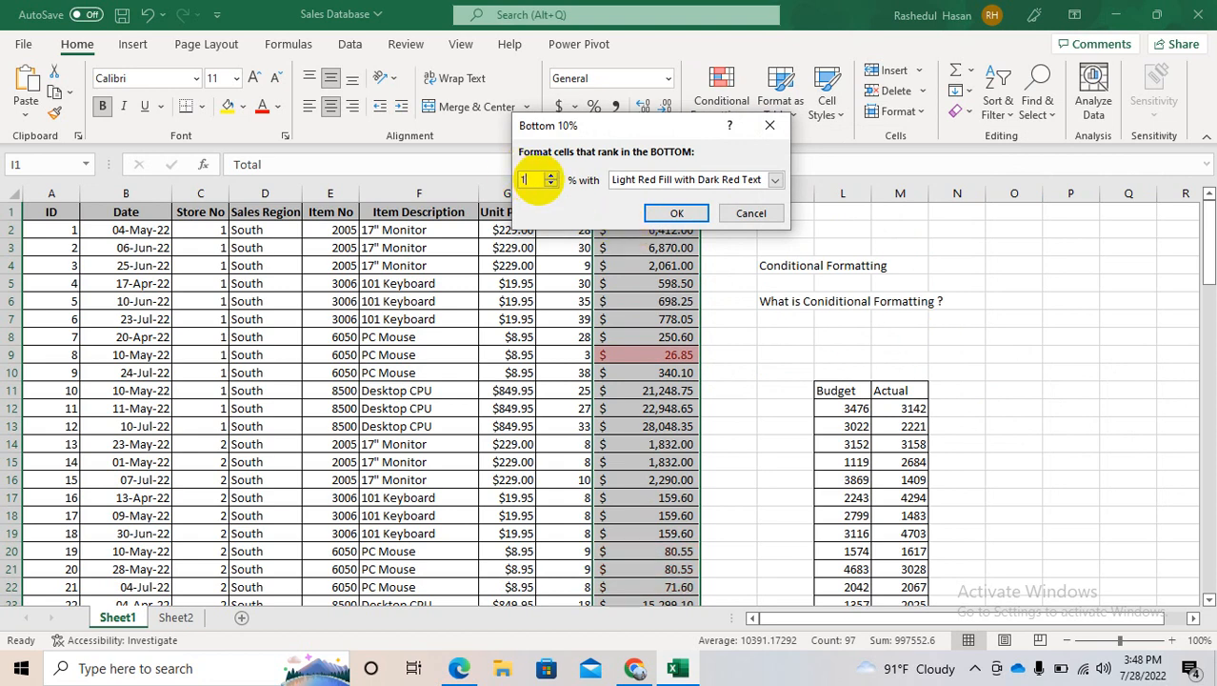
pyautogui.write('0')
pyautogui.press('BackSpace')
pyautogui.press('BackSpace')
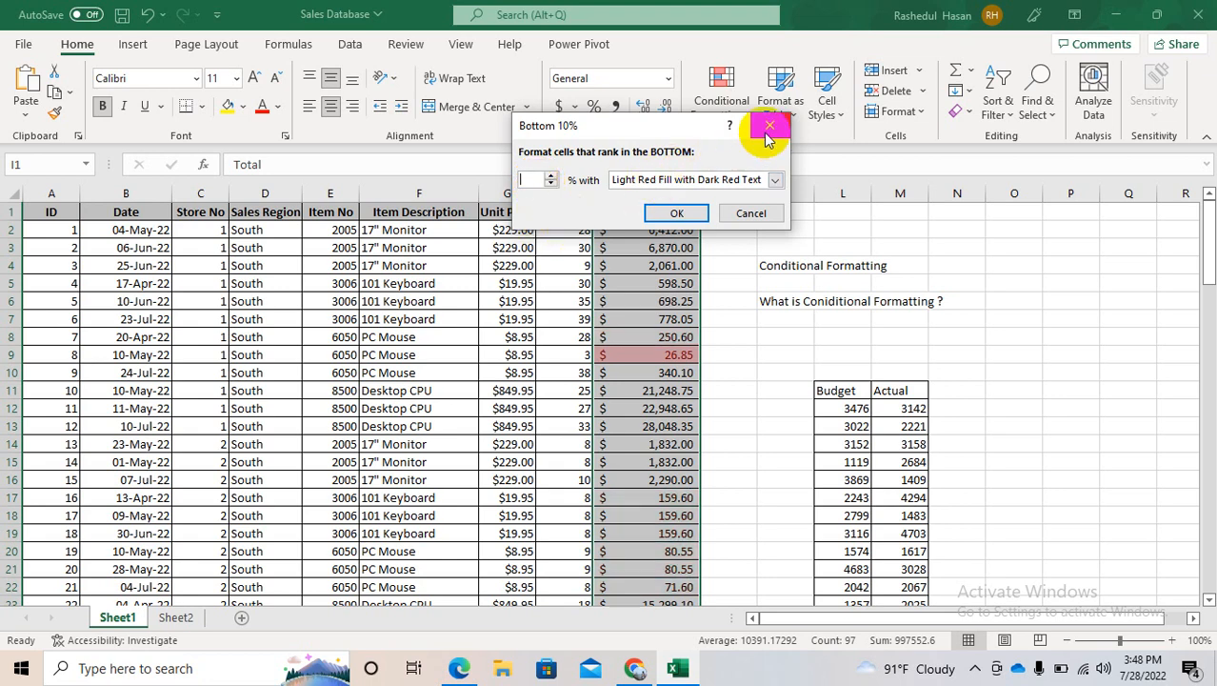
pyautogui.press('Escape')
# Review the average-based rules and try the blue gradient-fill data bar on the Total column
pyautogui.click(722, 102)
pyautogui.moveTo(796, 194)
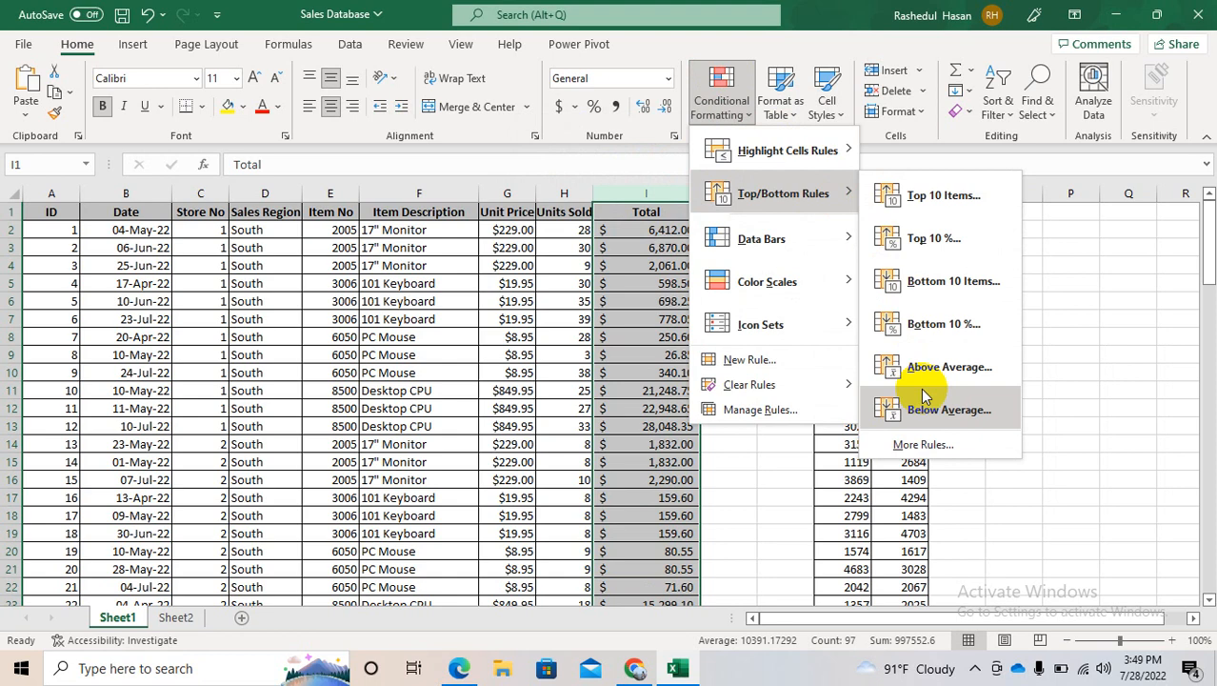
pyautogui.moveTo(789, 257)
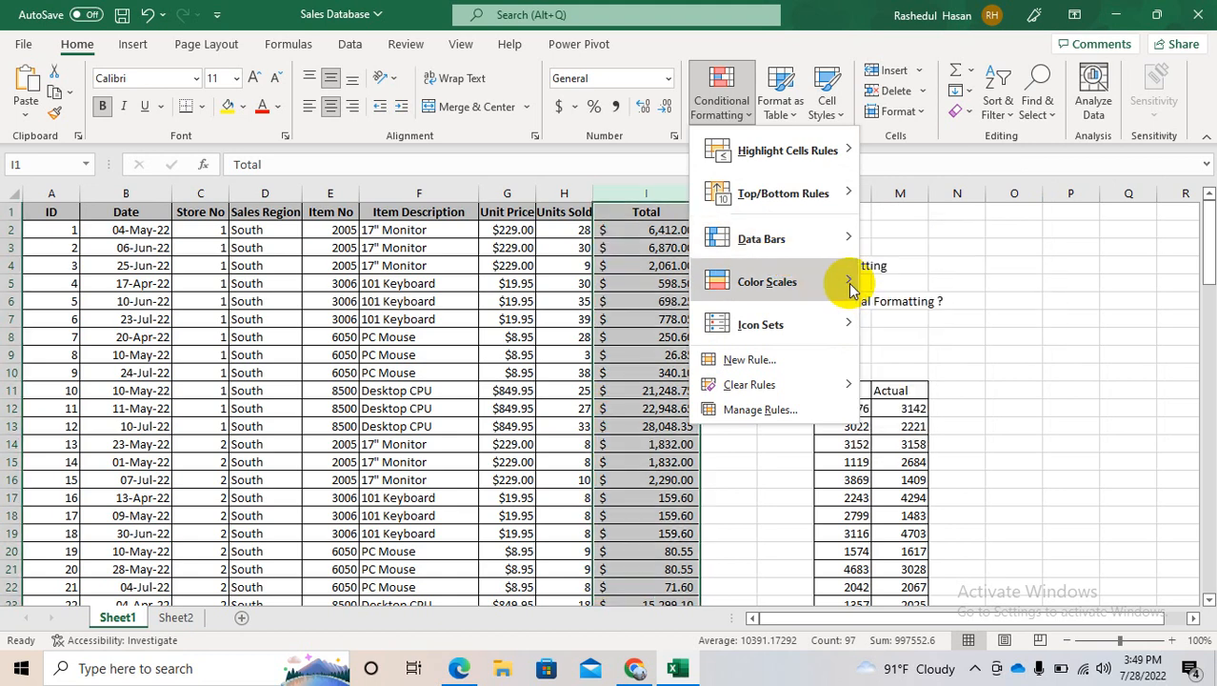
pyautogui.moveTo(828, 282)
pyautogui.moveTo(827, 333)
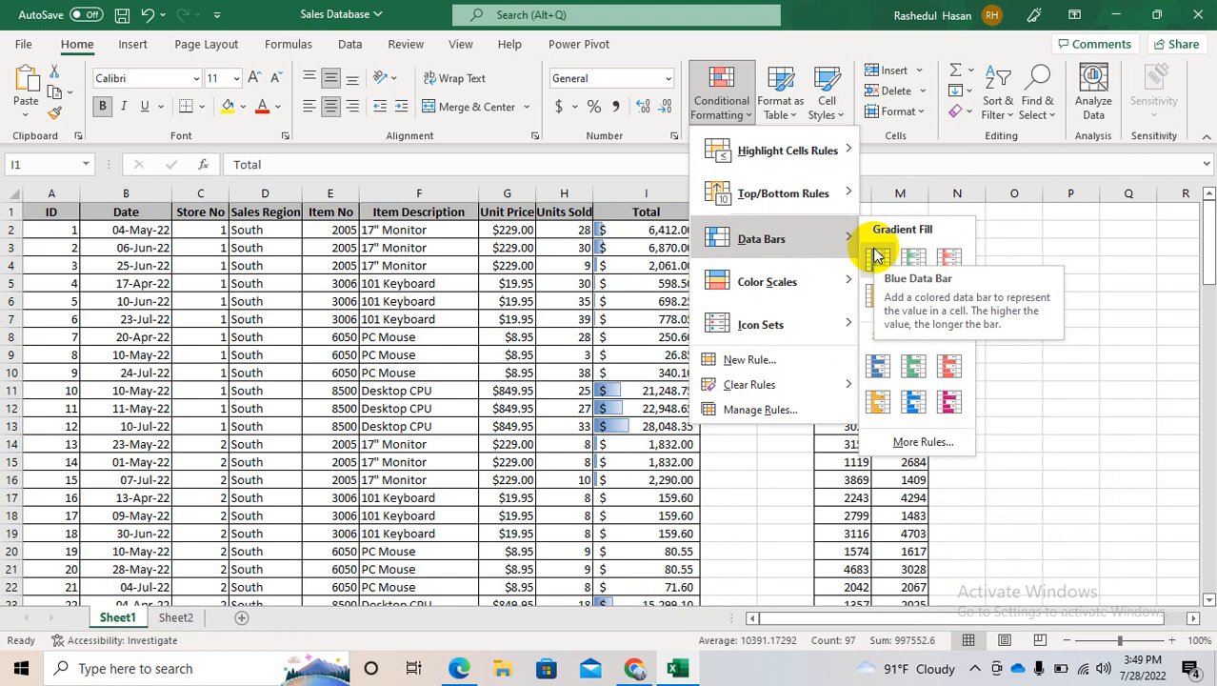
pyautogui.click(875, 254)
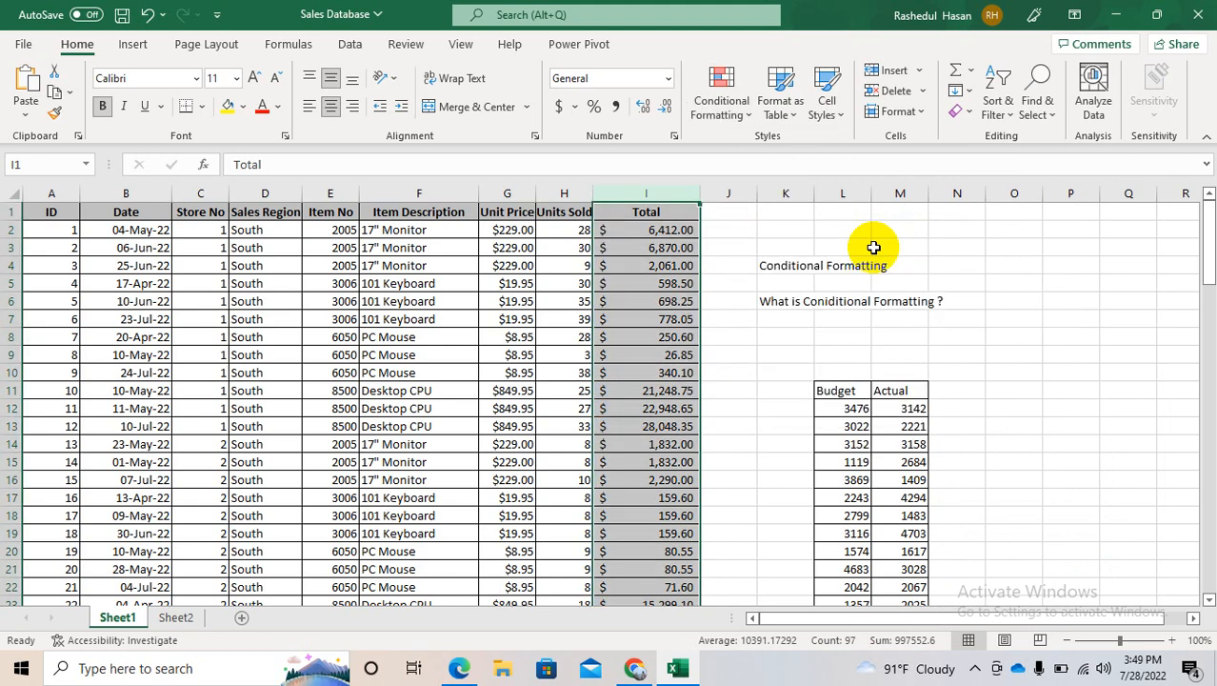
# Review the data bar options and start a new formatting rule for the Total column
pyautogui.click(721, 90)
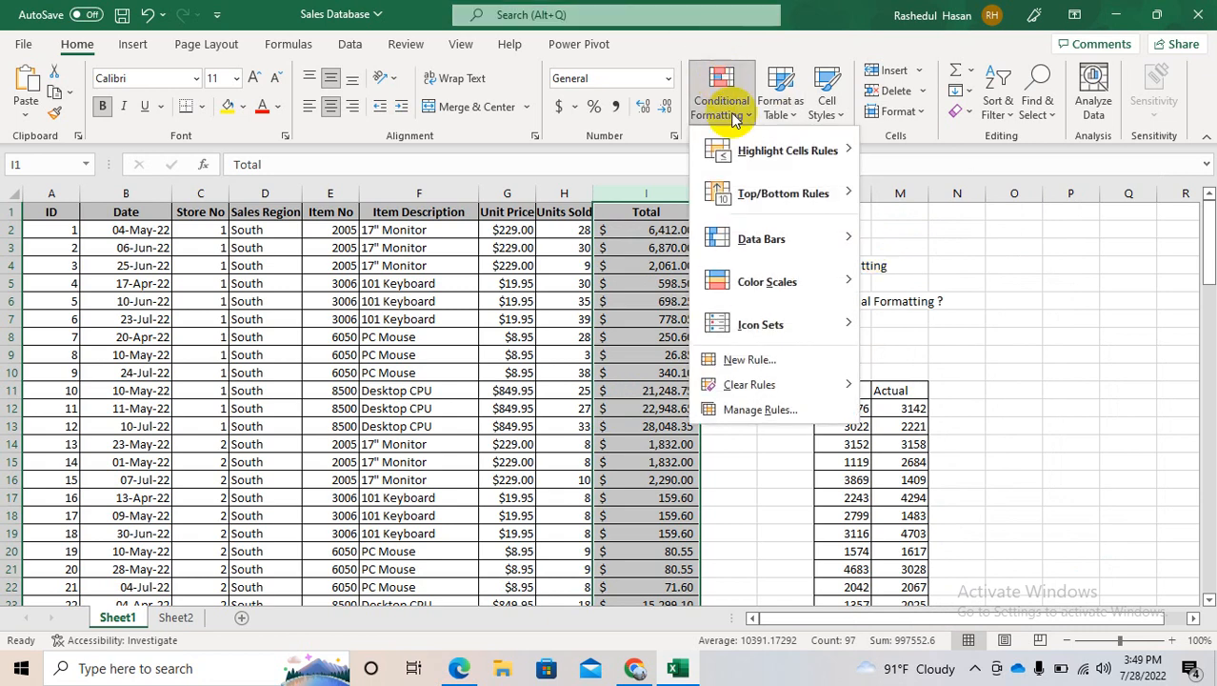
pyautogui.moveTo(759, 186)
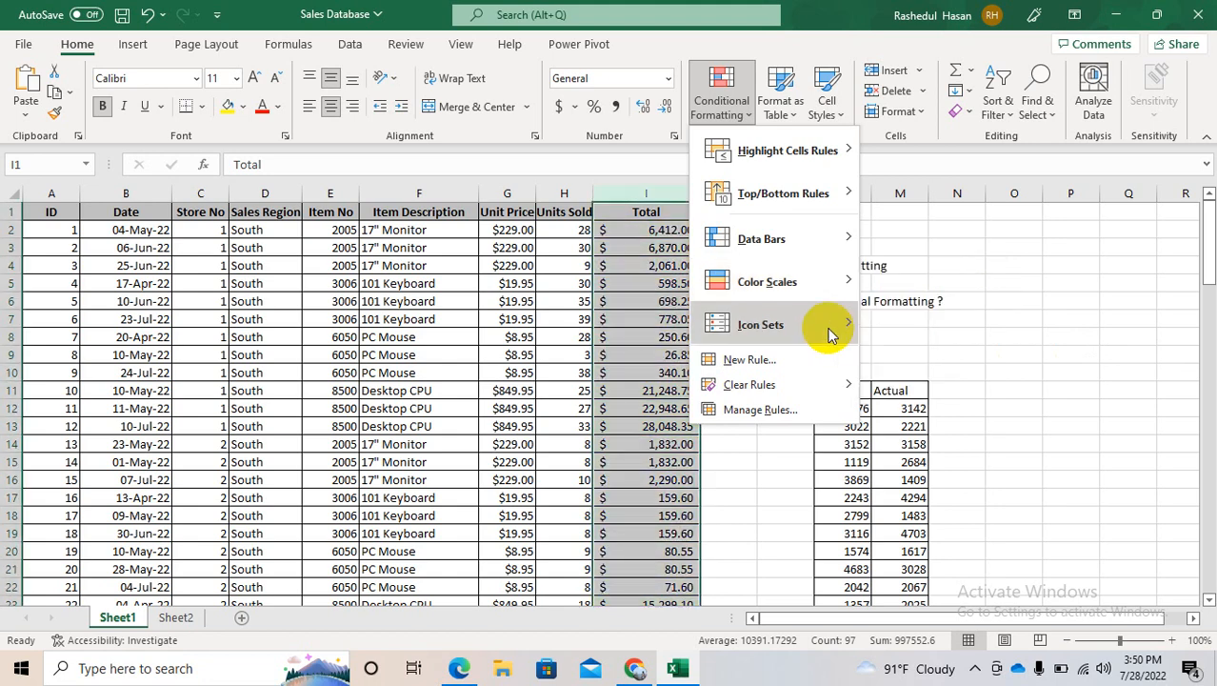
pyautogui.moveTo(829, 325)
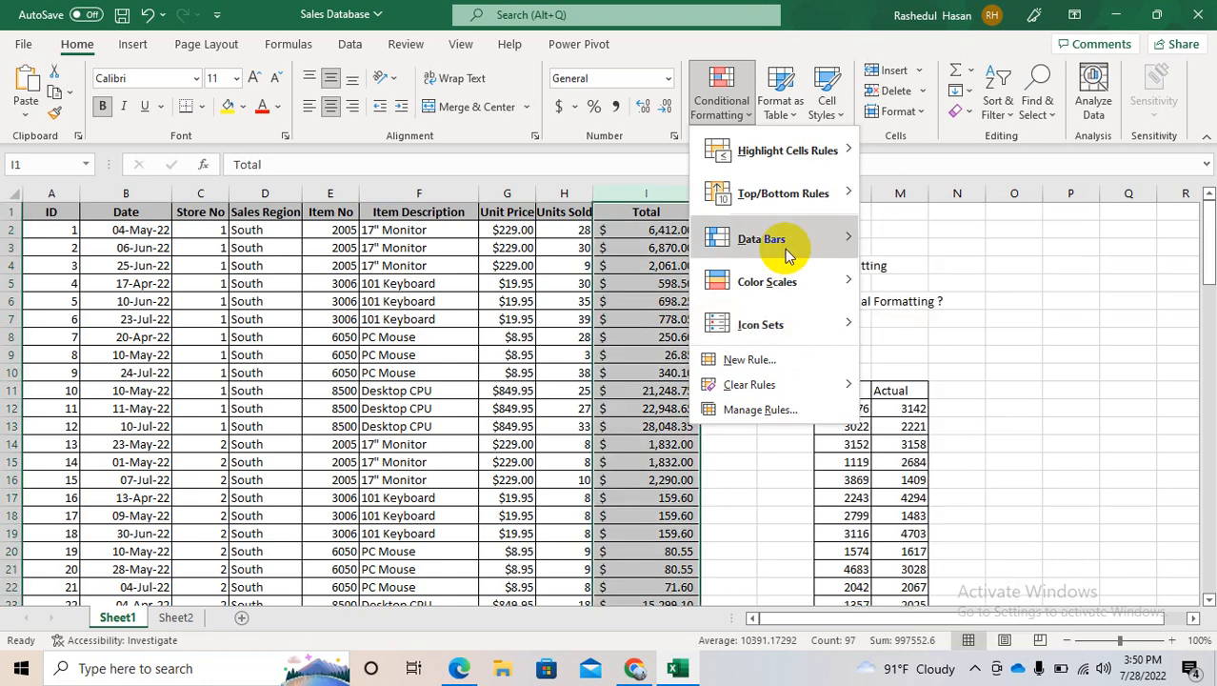
pyautogui.moveTo(789, 255)
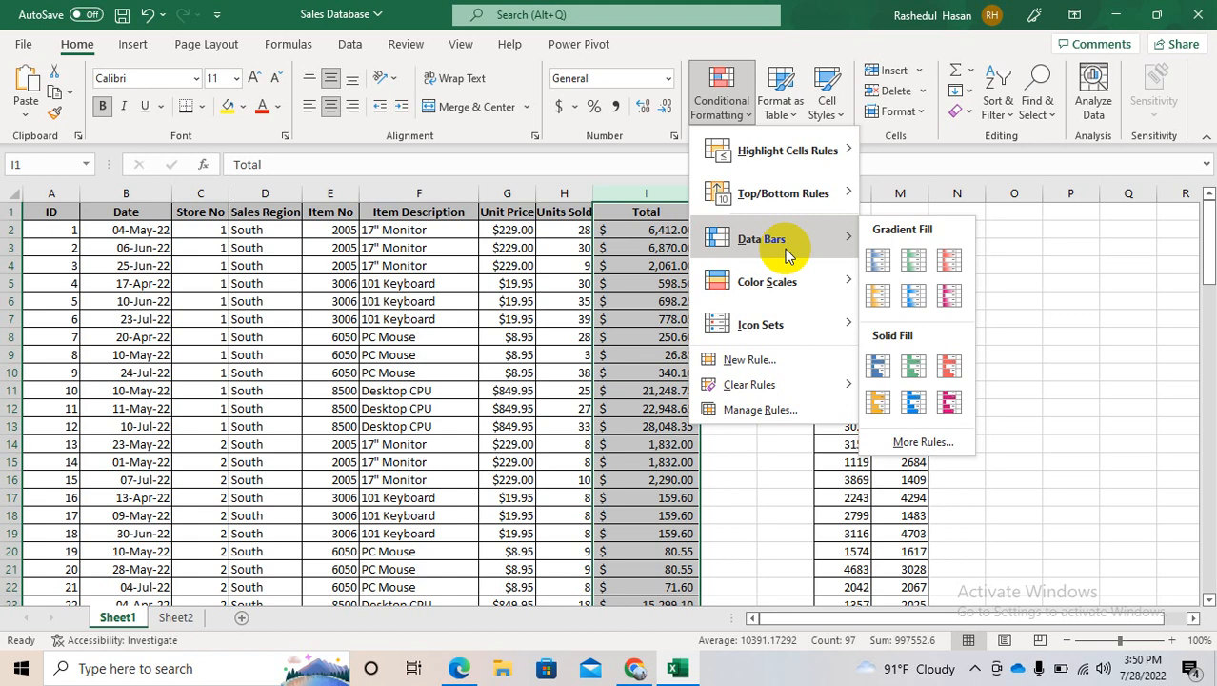
pyautogui.moveTo(789, 305)
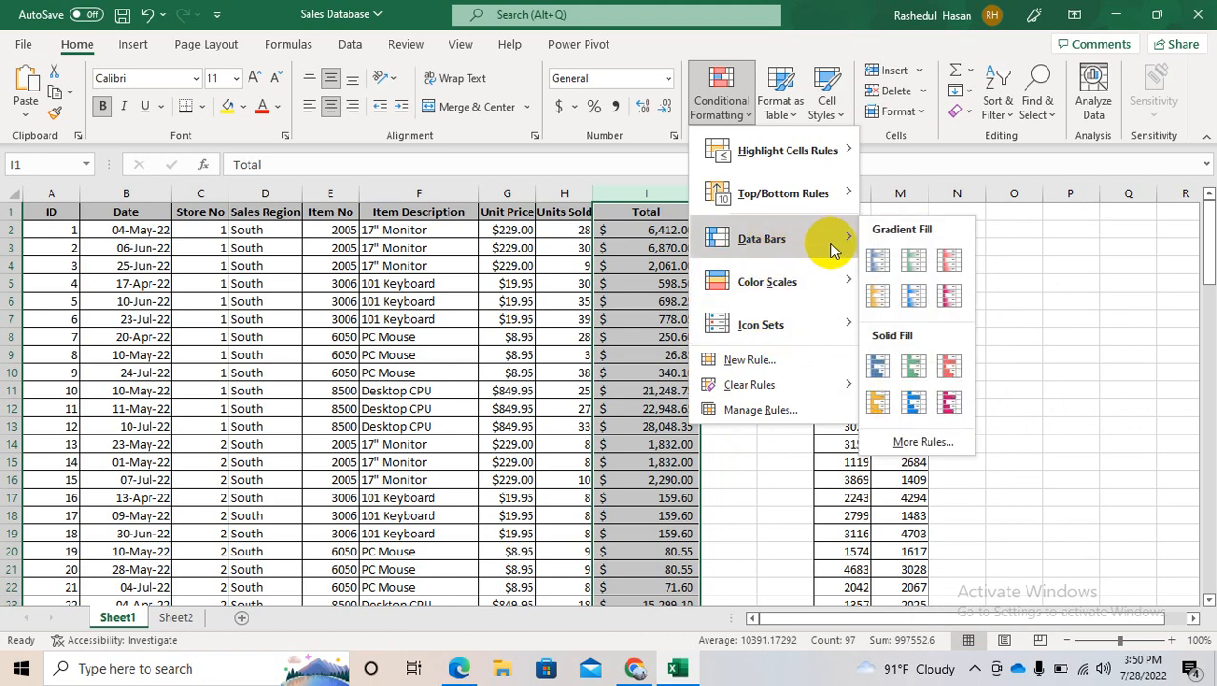
pyautogui.click(769, 360)
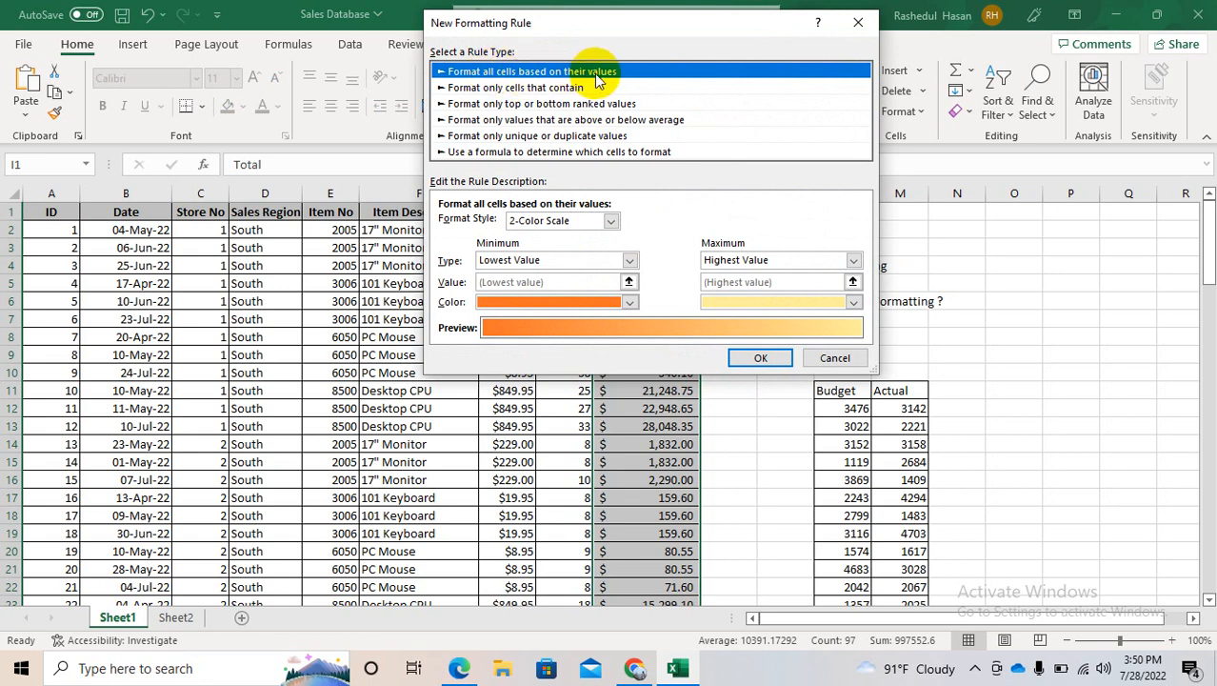
# Try the 2-Color Scale, 3-Color Scale and Data Bar format styles for the new rule, and choose Icon Sets
pyautogui.click(612, 221)
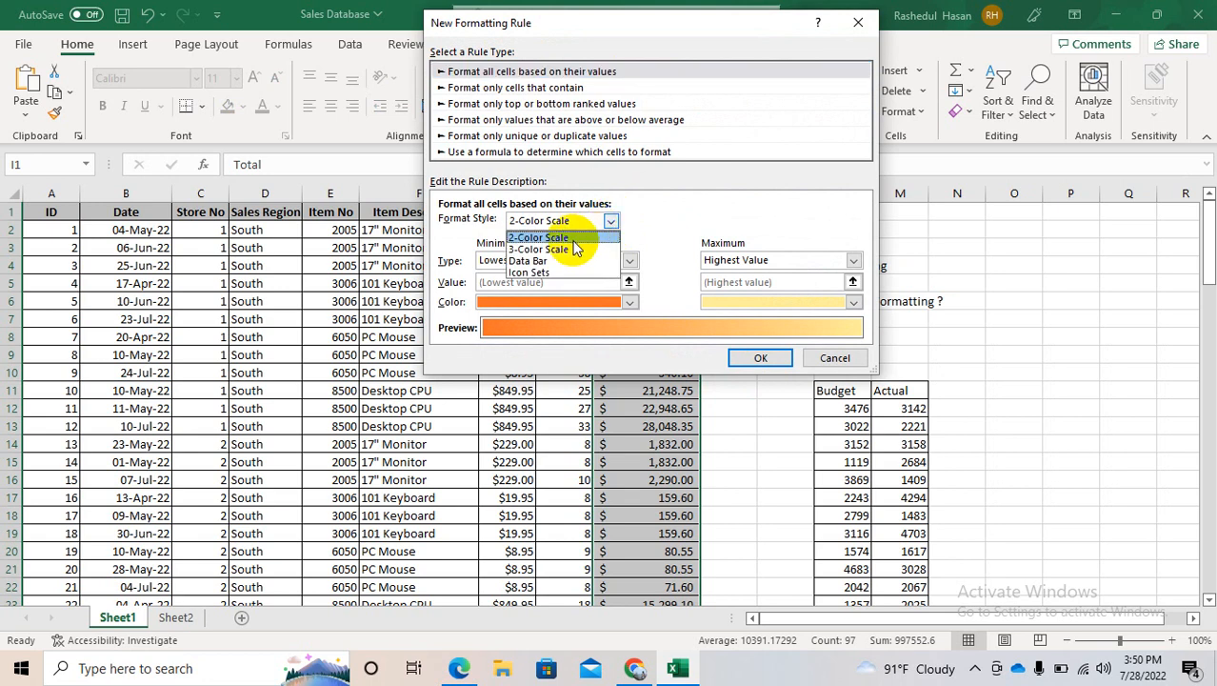
pyautogui.click(574, 244)
pyautogui.click(612, 221)
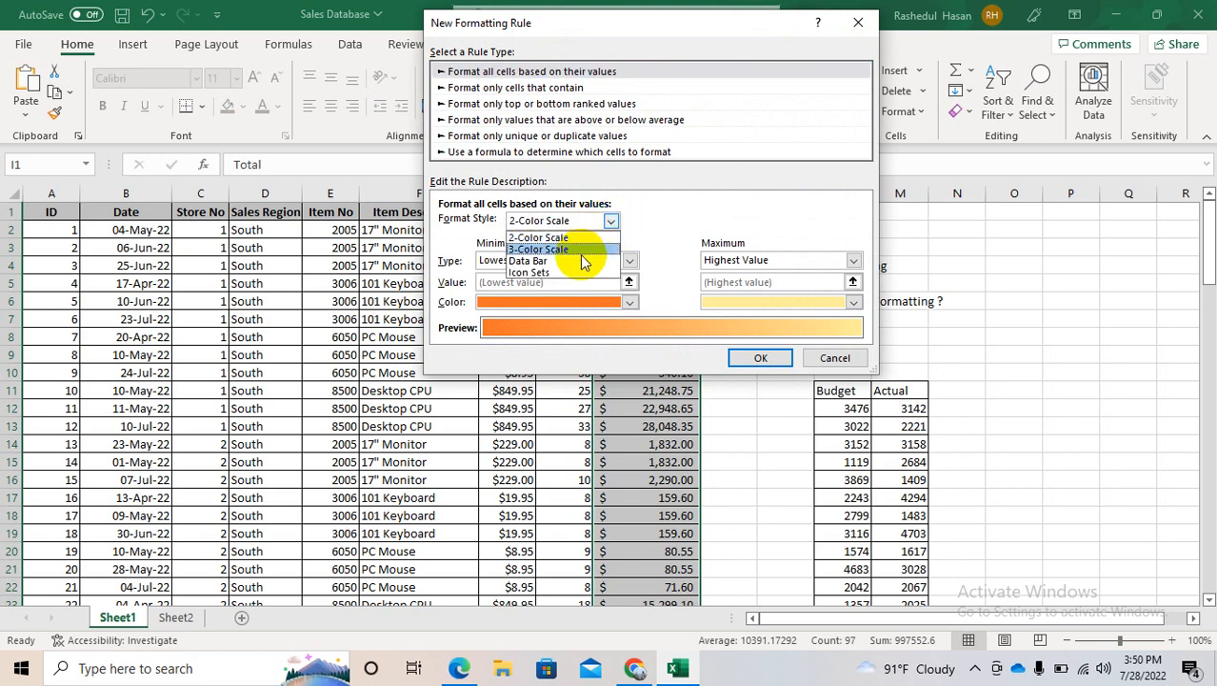
pyautogui.click(572, 248)
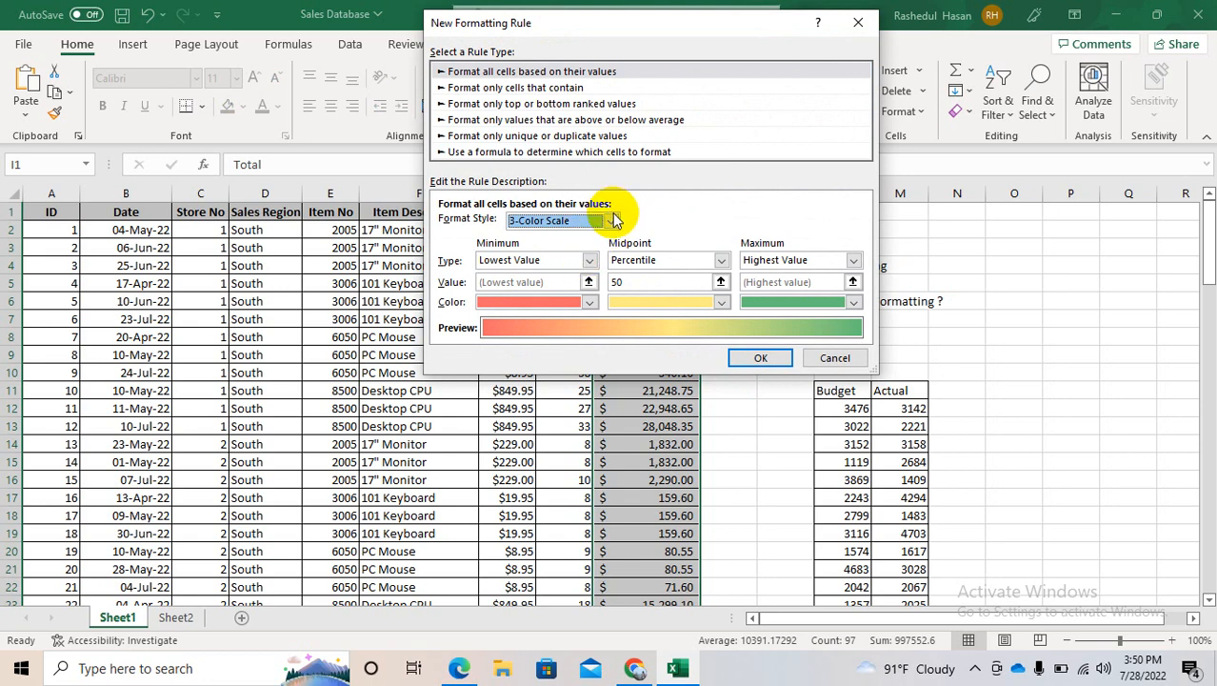
pyautogui.click(611, 221)
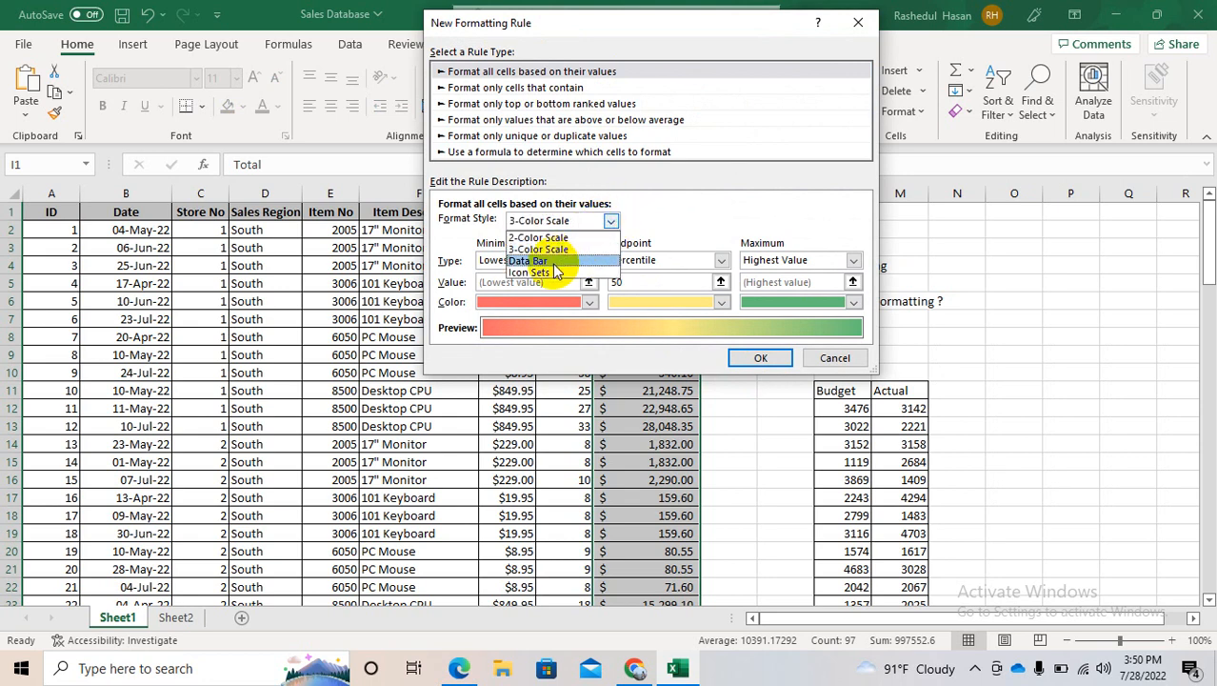
pyautogui.click(555, 263)
pyautogui.click(610, 221)
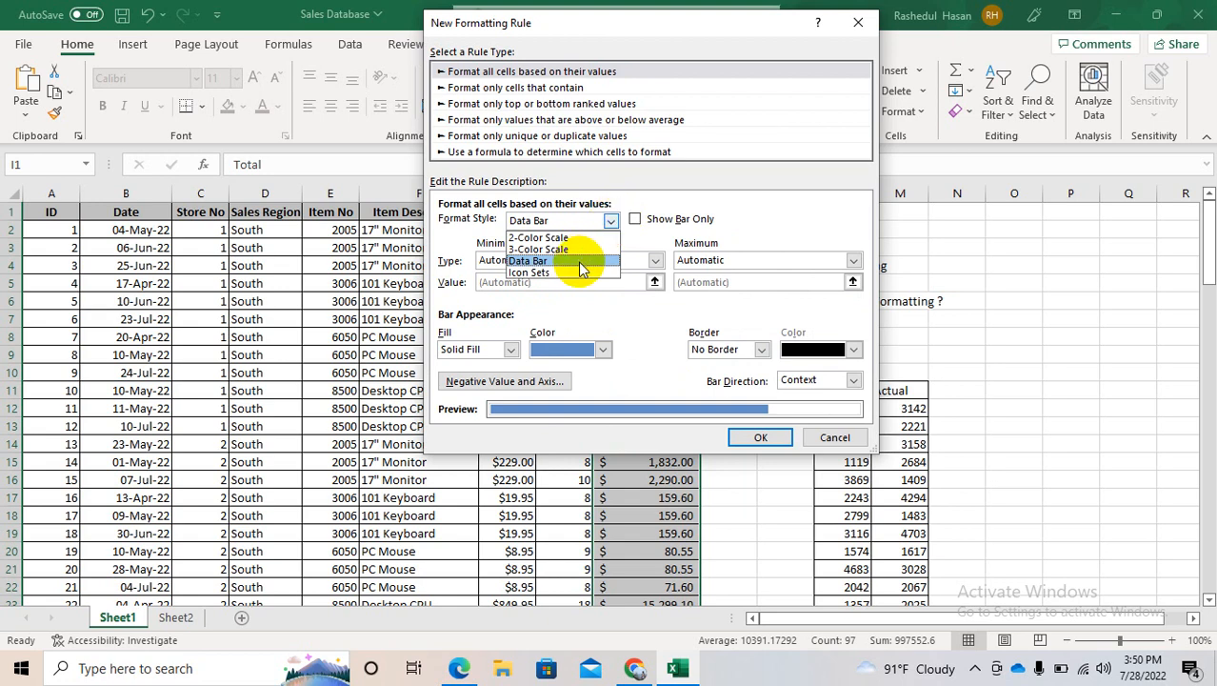
pyautogui.click(570, 272)
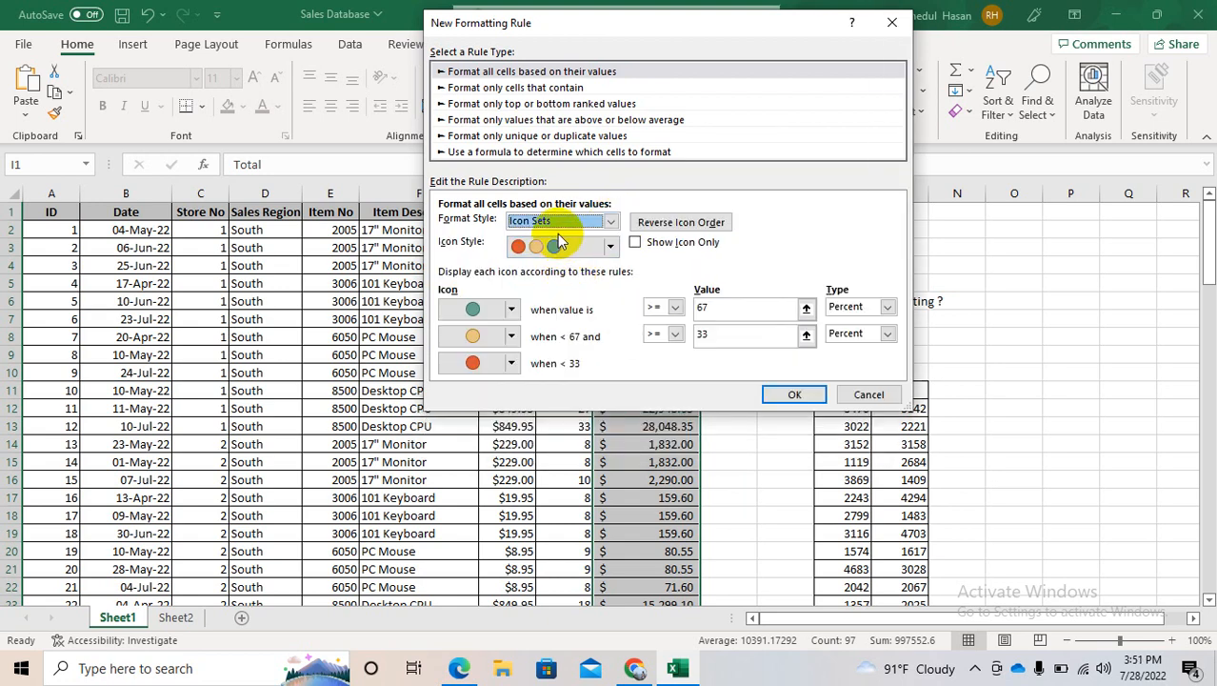
# Try the three-flag icon style for the rule and return it to the red, yellow and green circles
pyautogui.click(609, 247)
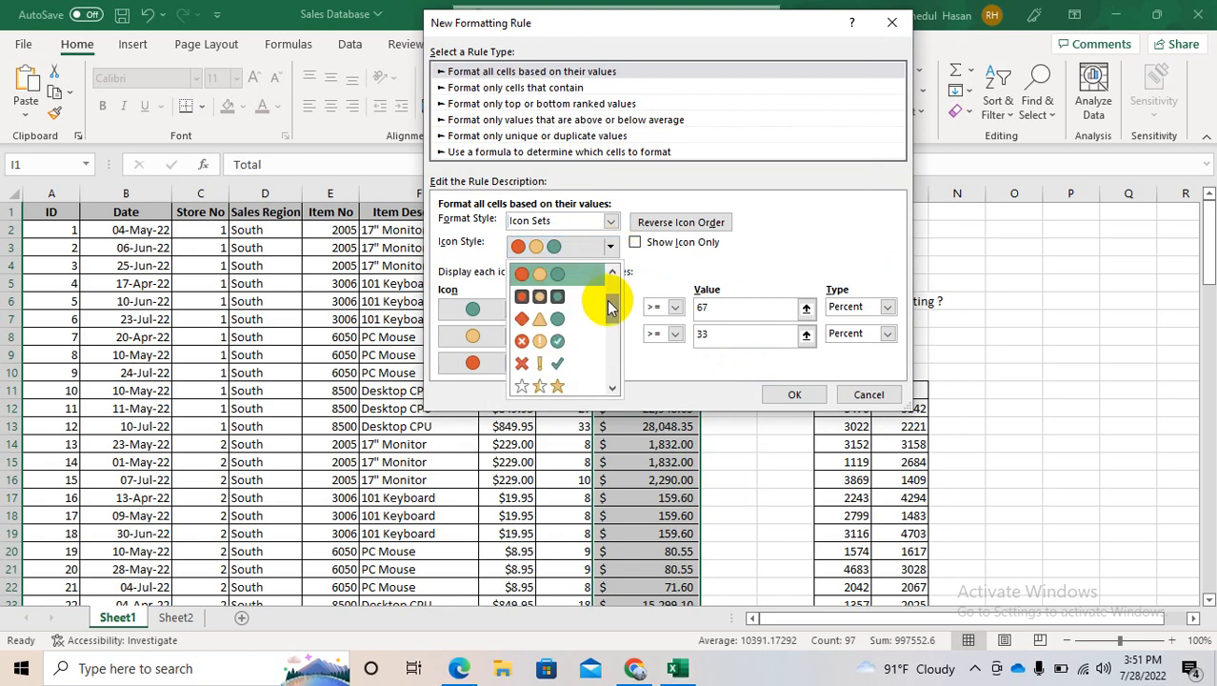
pyautogui.moveTo(611, 301); pyautogui.dragTo(610, 276)
pyautogui.click(561, 282)
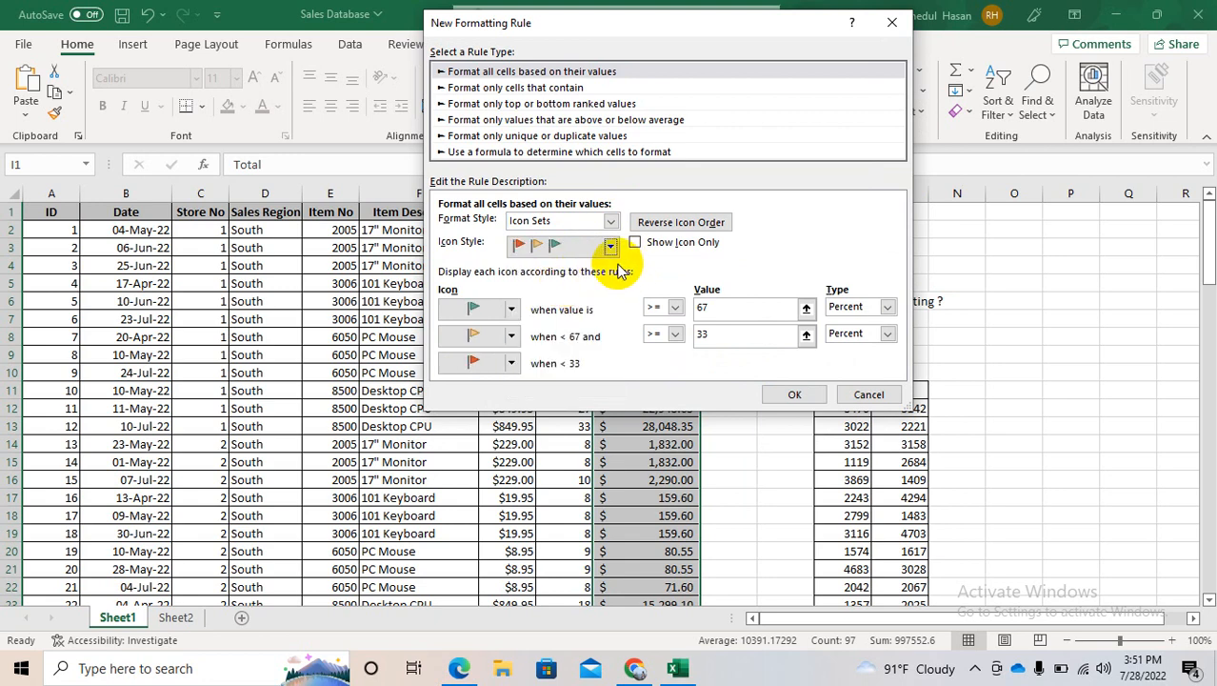
pyautogui.click(611, 248)
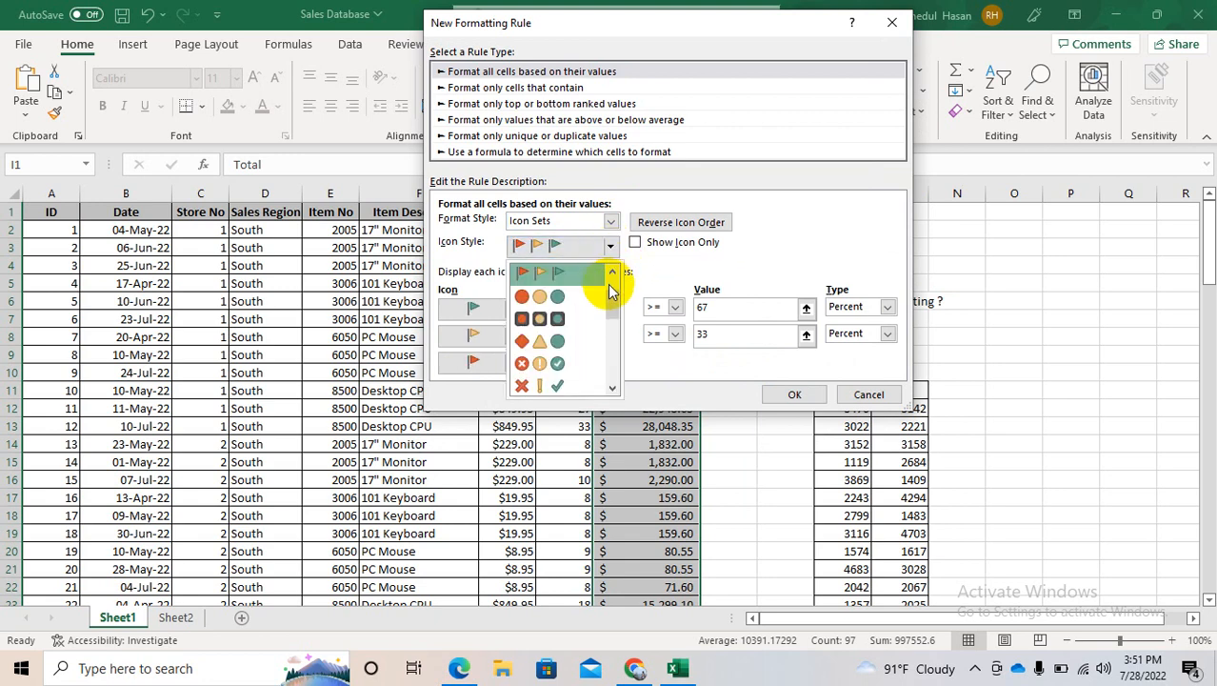
pyautogui.click(569, 293)
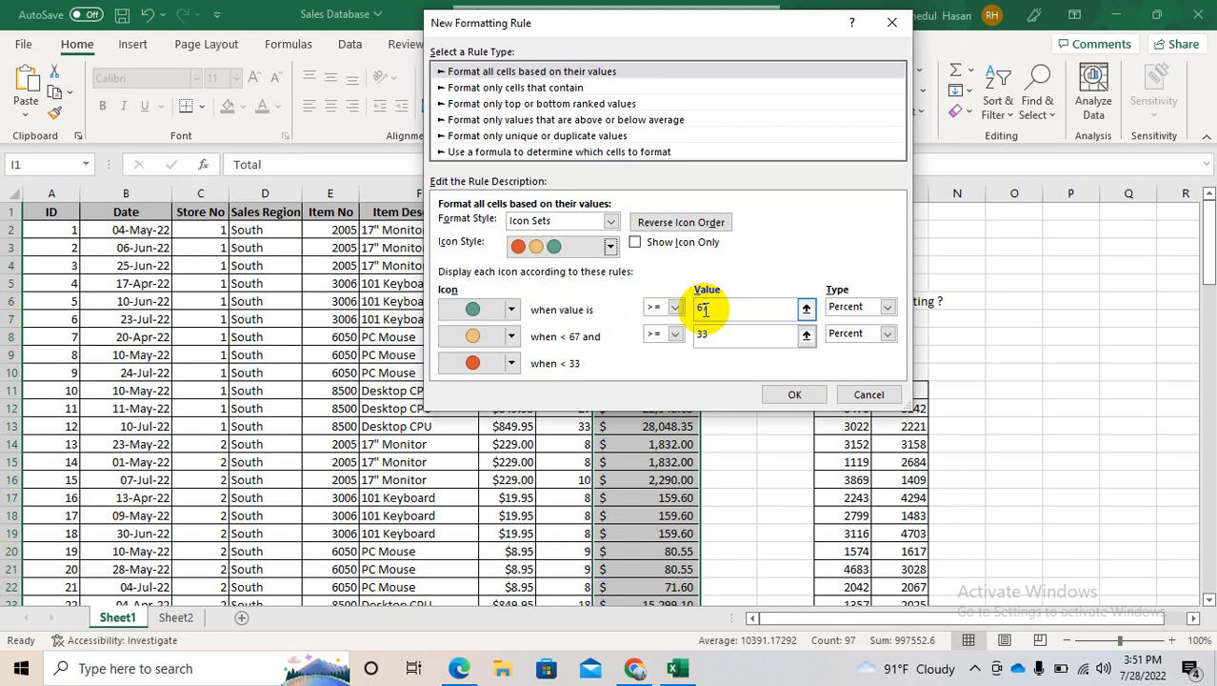
# Switch the green icon's threshold to the Number type and set its value to 25000
pyautogui.doubleClick(722, 306)
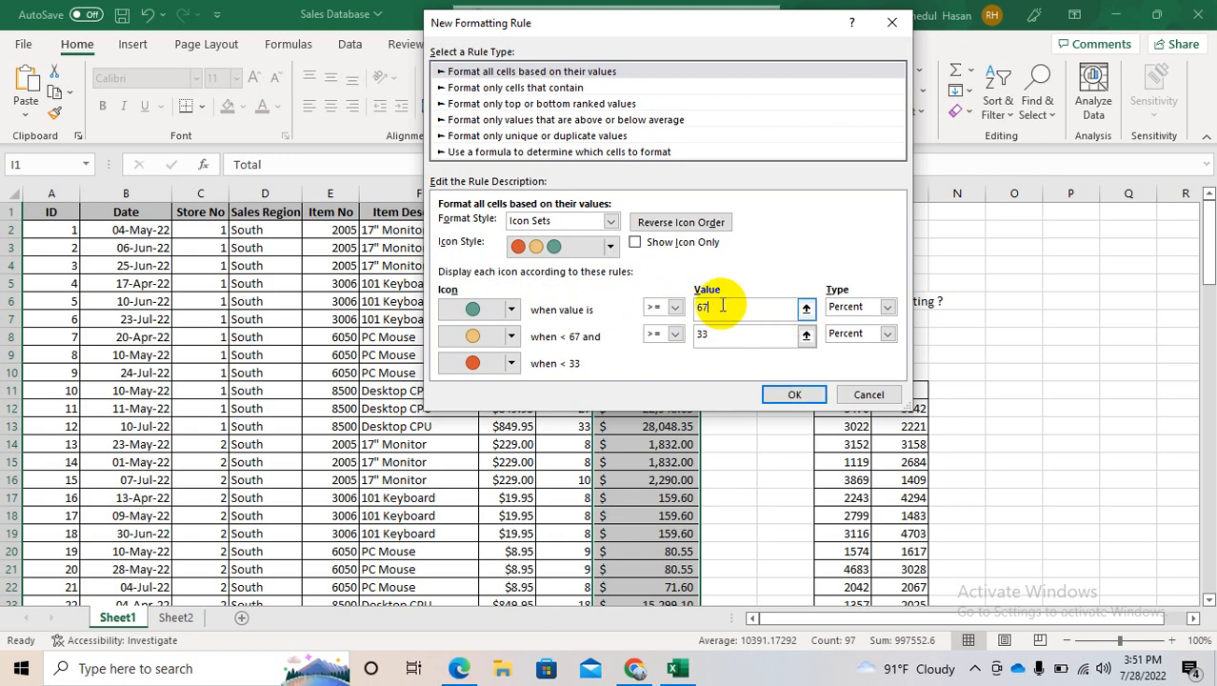
pyautogui.press('BackSpace')
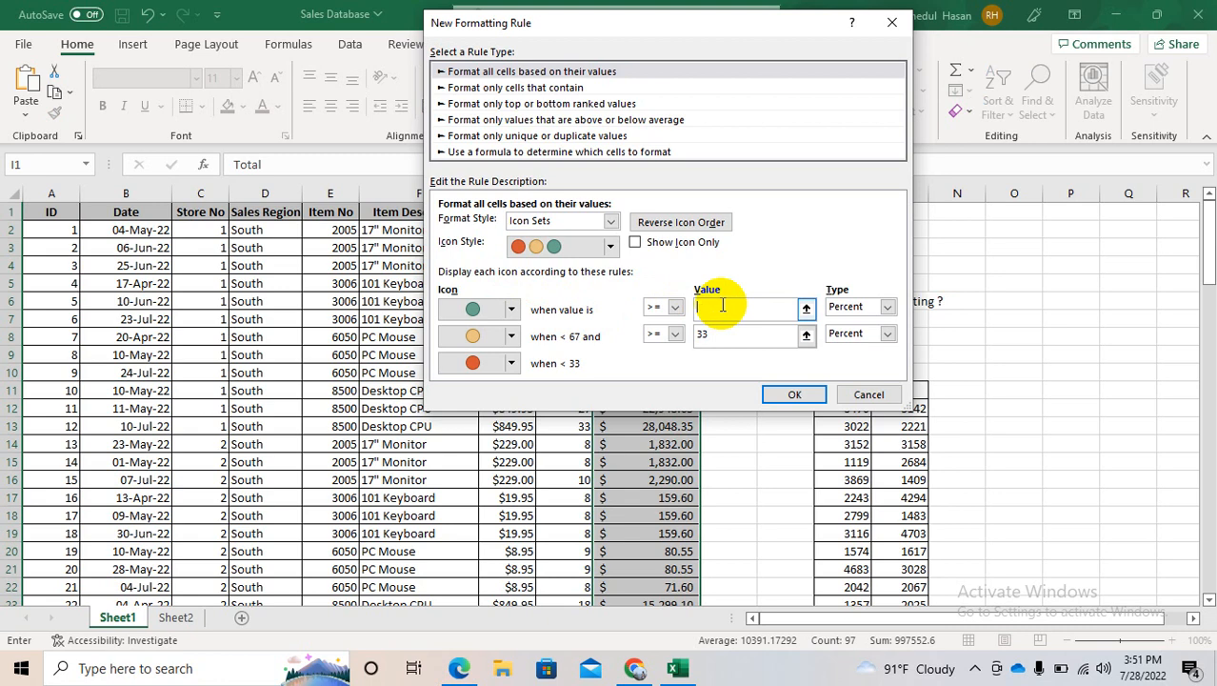
pyautogui.click(846, 307)
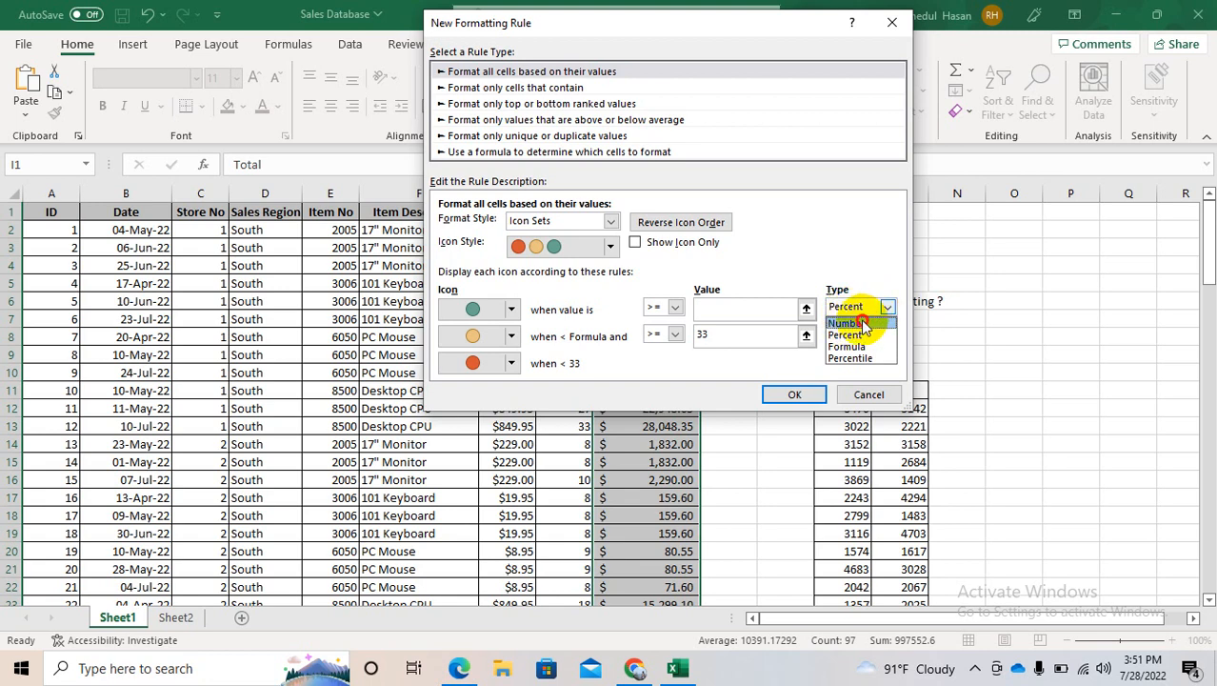
pyautogui.click(855, 324)
pyautogui.click(887, 307)
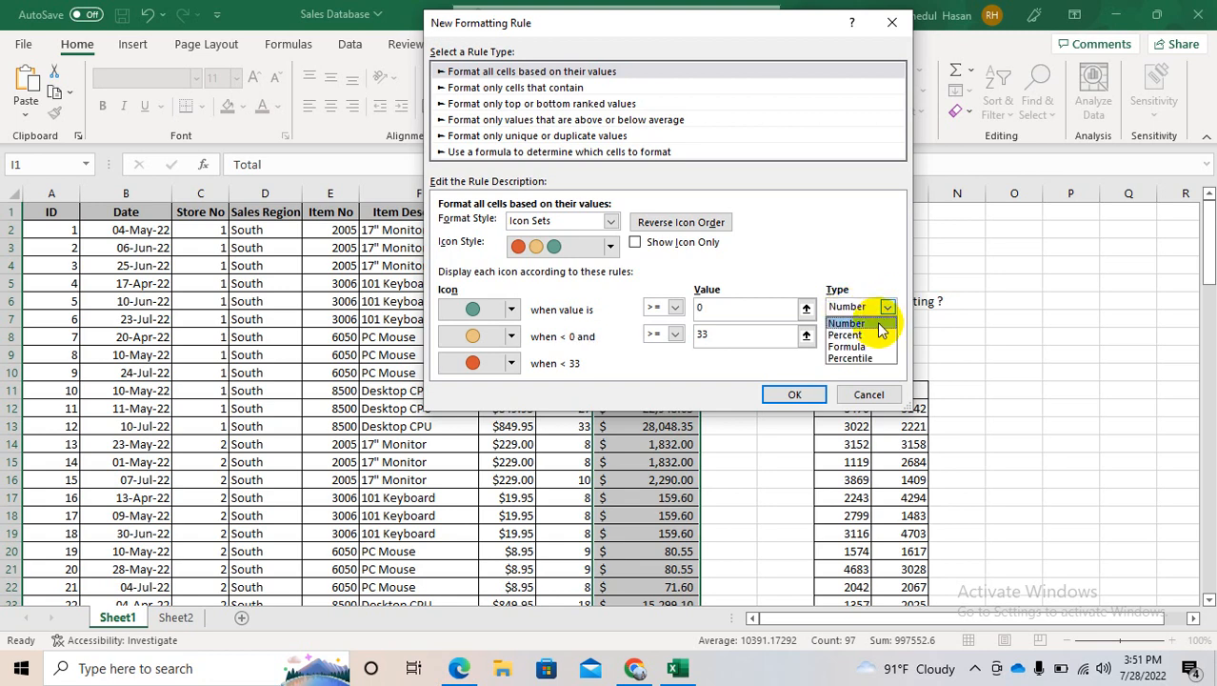
pyautogui.click(738, 360)
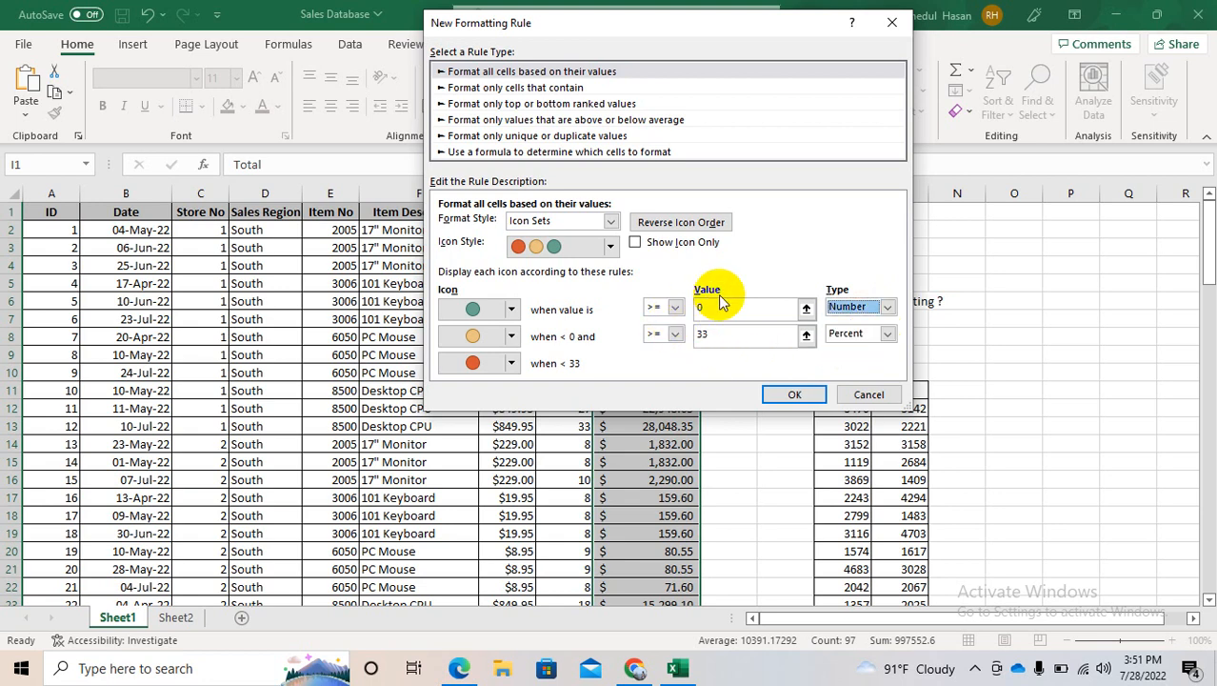
pyautogui.click(885, 334)
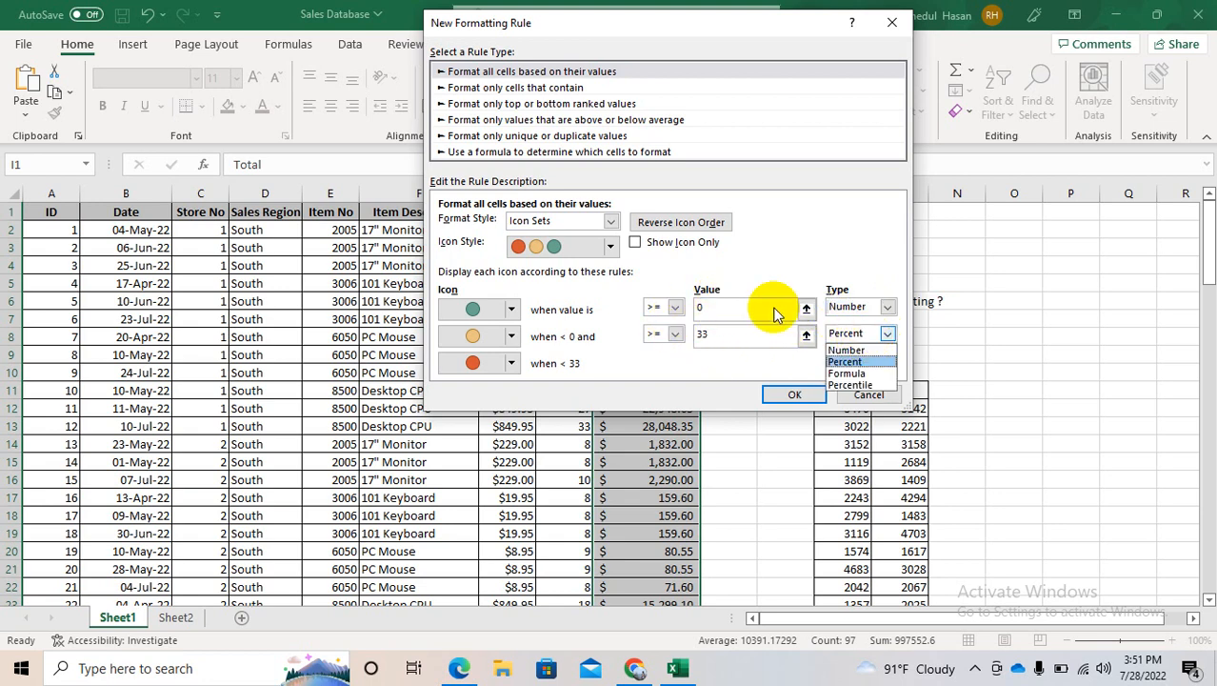
pyautogui.click(749, 302)
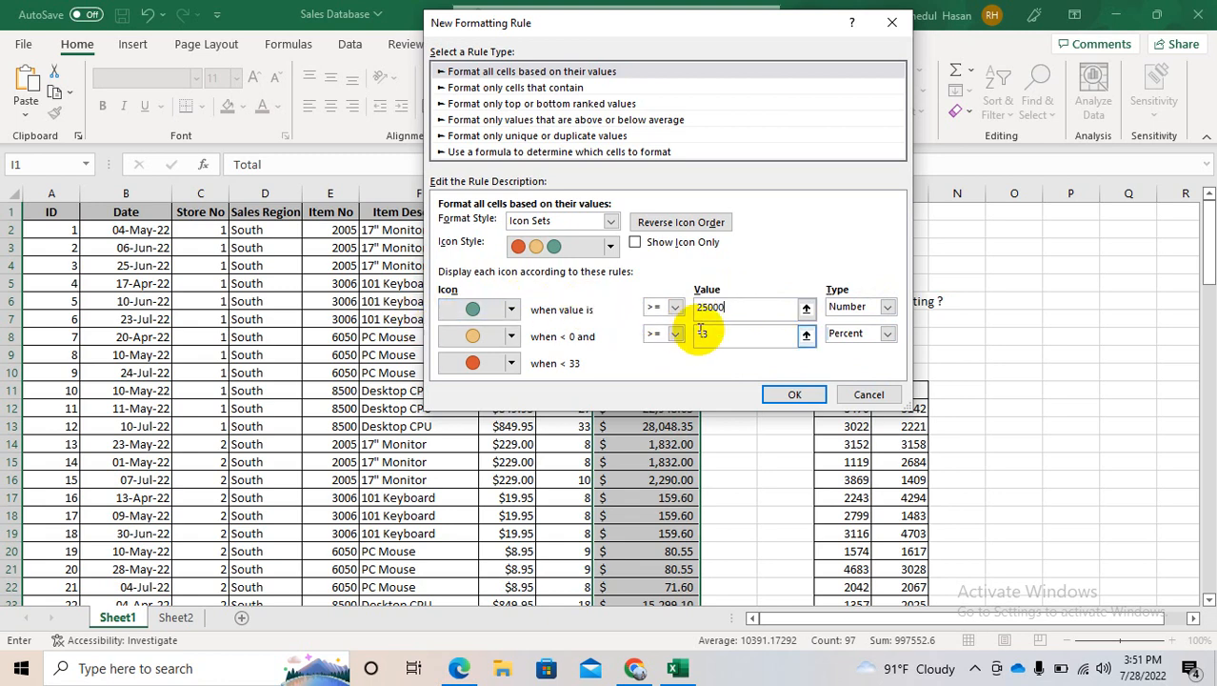
# Enter 5000 as the yellow icon's threshold, switch its type to Number and apply the icon-set rule to the Total column
pyautogui.click(725, 332)
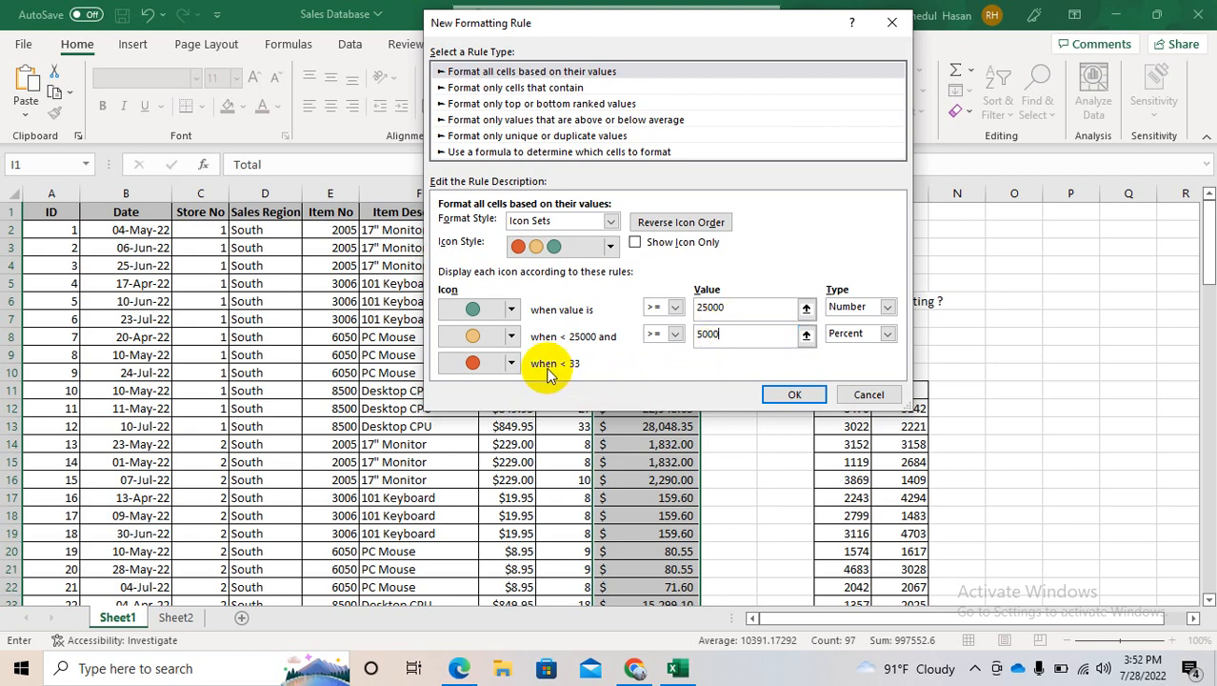
pyautogui.click(886, 334)
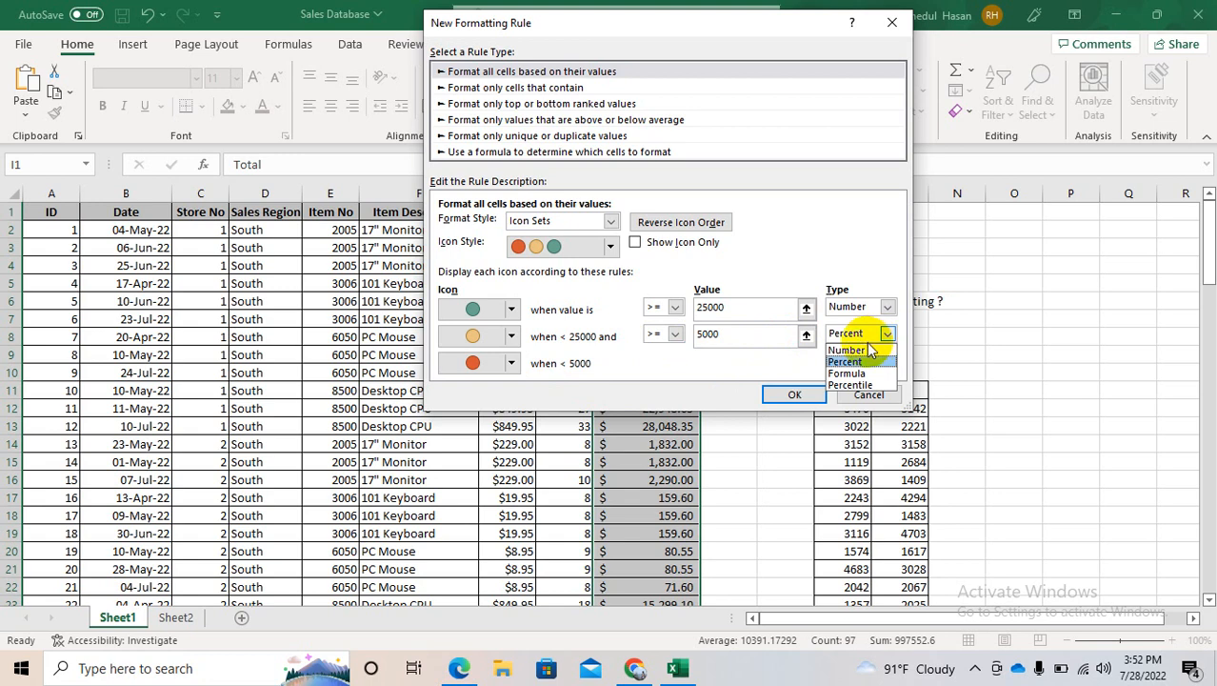
pyautogui.click(863, 350)
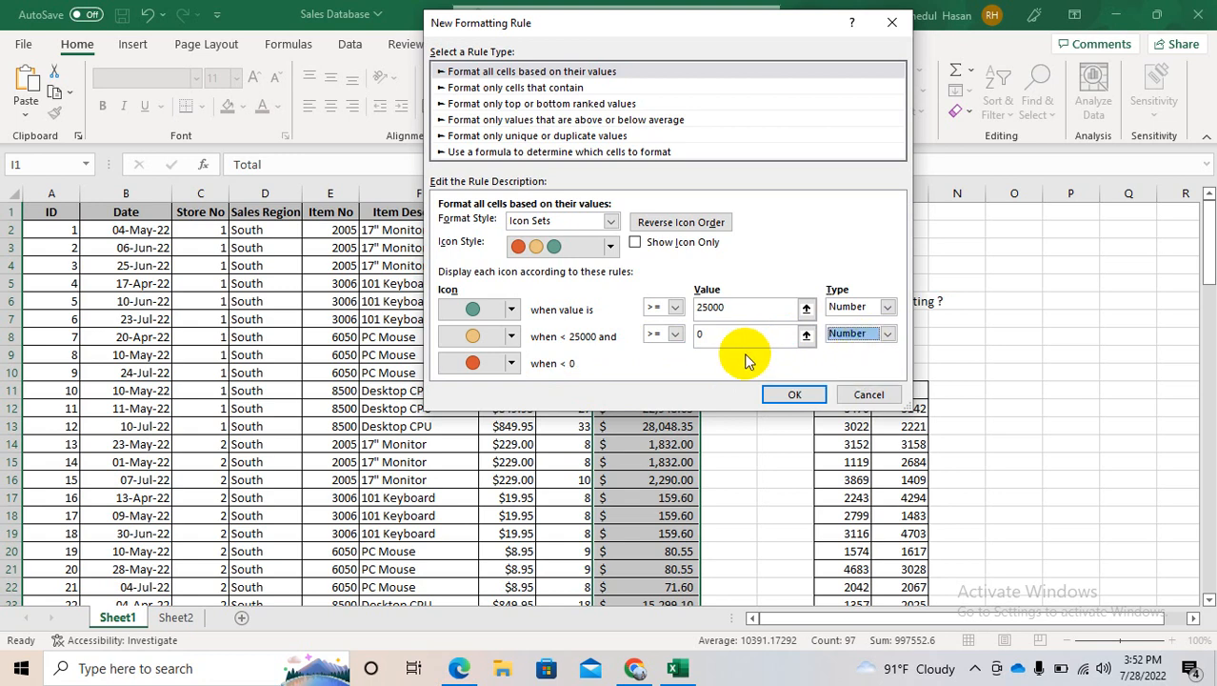
pyautogui.click(774, 396)
# Examine the icons down the whole Total column to check how the 25000 threshold is applied
pyautogui.click(672, 353)
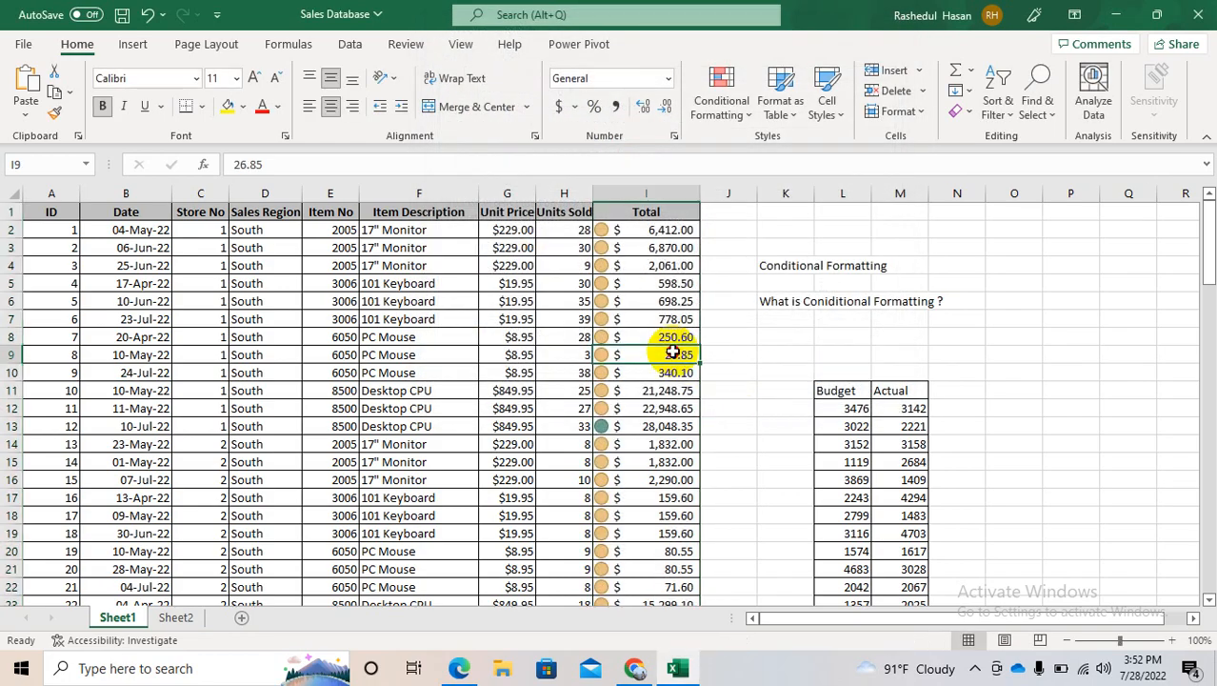
pyautogui.press('Down')
pyautogui.press('Down')
pyautogui.press('Down')
pyautogui.press('Down')
pyautogui.press('Down')
pyautogui.press('Down')
pyautogui.press('Down')
pyautogui.press('Down')
pyautogui.press('Down')
pyautogui.press('Down')
pyautogui.press('Down')
pyautogui.press('Down')
pyautogui.press('Down')
pyautogui.press('Down')
pyautogui.press('Down')
pyautogui.press('Down')
pyautogui.press('Down')
pyautogui.press('Down')
pyautogui.press('Down')
pyautogui.press('Down')
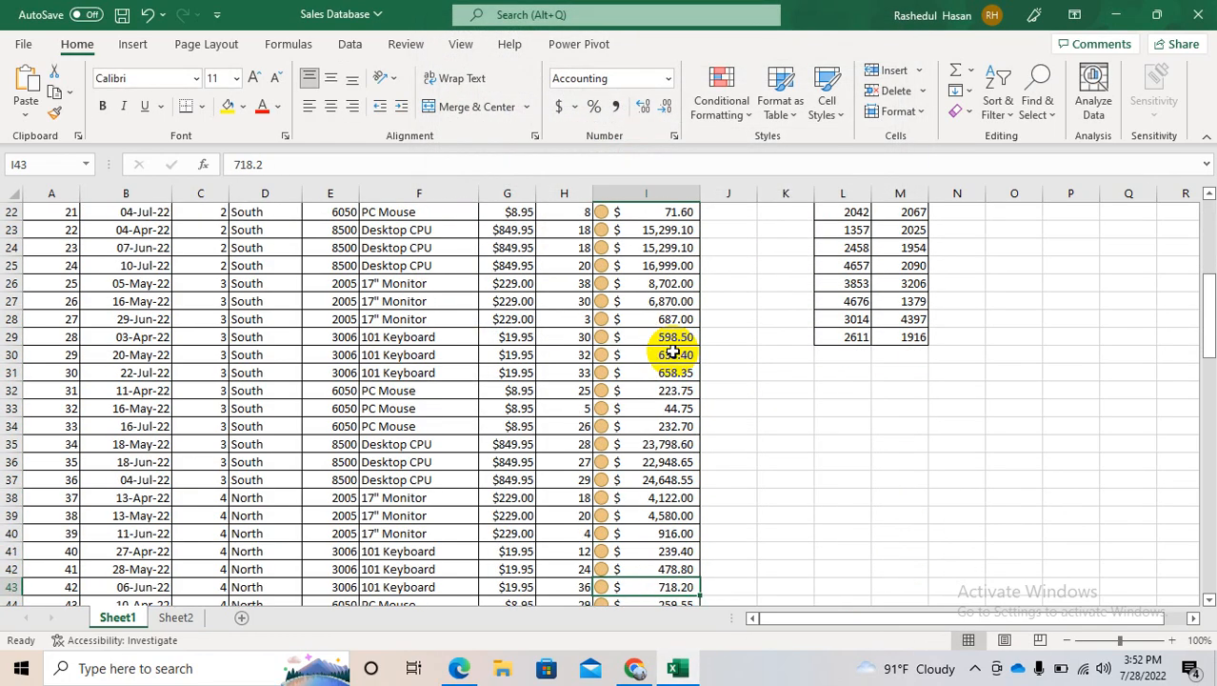
pyautogui.press('Down')
pyautogui.press('Down')
pyautogui.press('Down')
pyautogui.press('Down')
pyautogui.press('Down')
pyautogui.press('Down')
pyautogui.press('Down')
pyautogui.press('Down')
pyautogui.press('Down')
pyautogui.press('Down')
pyautogui.press('Down')
pyautogui.press('Down')
pyautogui.press('Down')
pyautogui.press('Down')
pyautogui.press('Down')
pyautogui.press('Down')
pyautogui.press('Down')
pyautogui.press('Down')
pyautogui.press('Down')
pyautogui.press('Down')
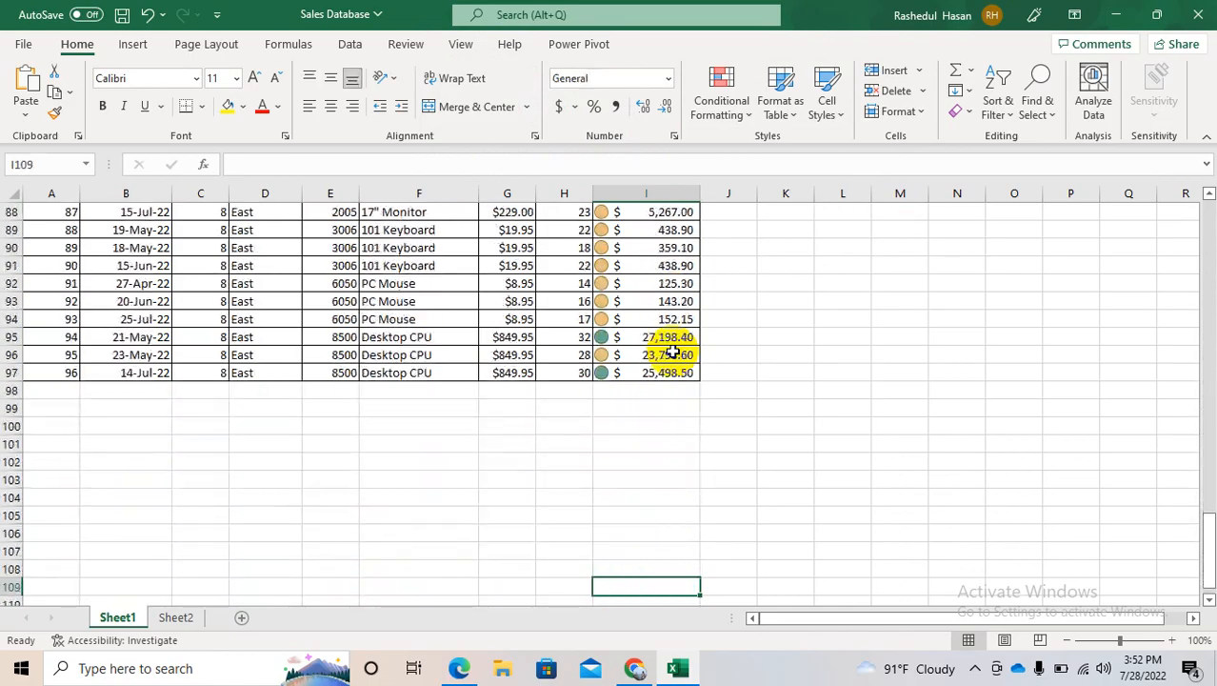
pyautogui.press('Up')
pyautogui.press('Up')
pyautogui.press('Up')
pyautogui.press('Up')
pyautogui.press('Up')
pyautogui.press('Up')
pyautogui.press('Up')
pyautogui.press('Up')
pyautogui.press('Up')
pyautogui.press('Up')
pyautogui.press('Up')
pyautogui.press('Up')
pyautogui.press('Up')
pyautogui.press('Up')
pyautogui.press('Up')
pyautogui.press('Up')
pyautogui.press('Up')
pyautogui.press('Up')
pyautogui.press('Up')
pyautogui.press('Up')
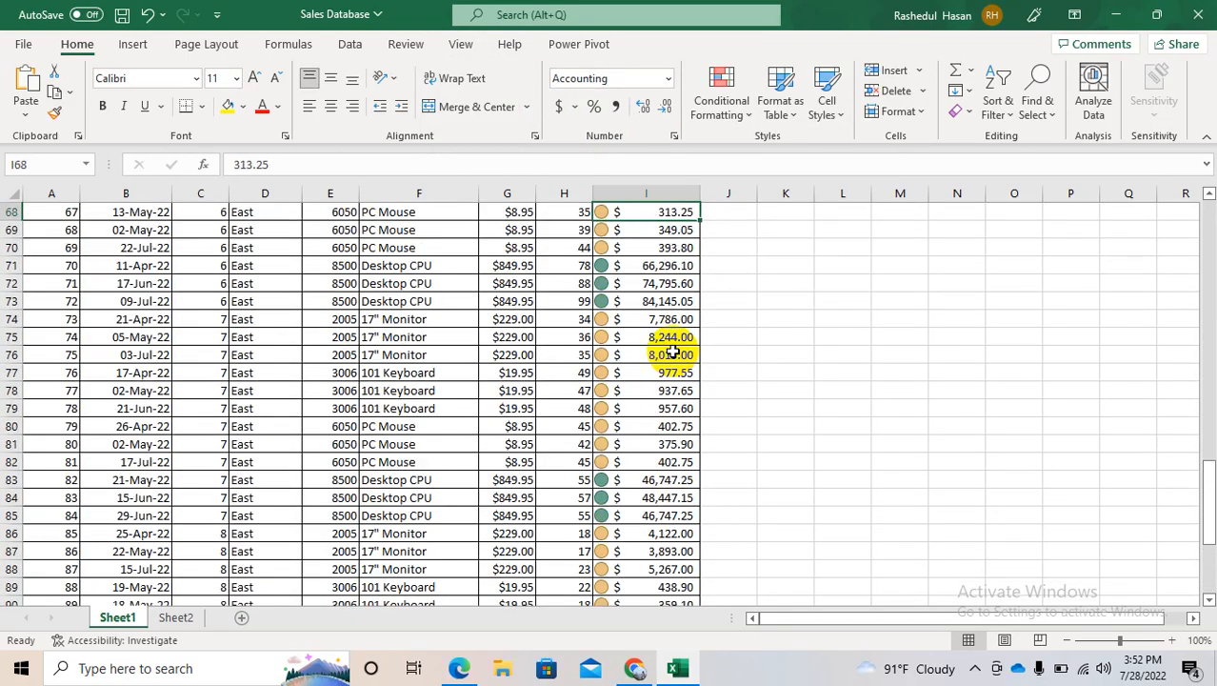
pyautogui.press('Up')
pyautogui.press('Up')
pyautogui.press('Up')
pyautogui.press('Up')
pyautogui.press('Up')
pyautogui.press('Up')
pyautogui.press('Up')
pyautogui.press('Up')
pyautogui.press('Up')
pyautogui.press('Up')
pyautogui.press('Up')
pyautogui.press('Up')
pyautogui.press('Up')
pyautogui.press('Up')
pyautogui.press('Up')
pyautogui.press('Up')
pyautogui.press('Up')
pyautogui.press('Up')
pyautogui.press('Up')
pyautogui.press('Up')
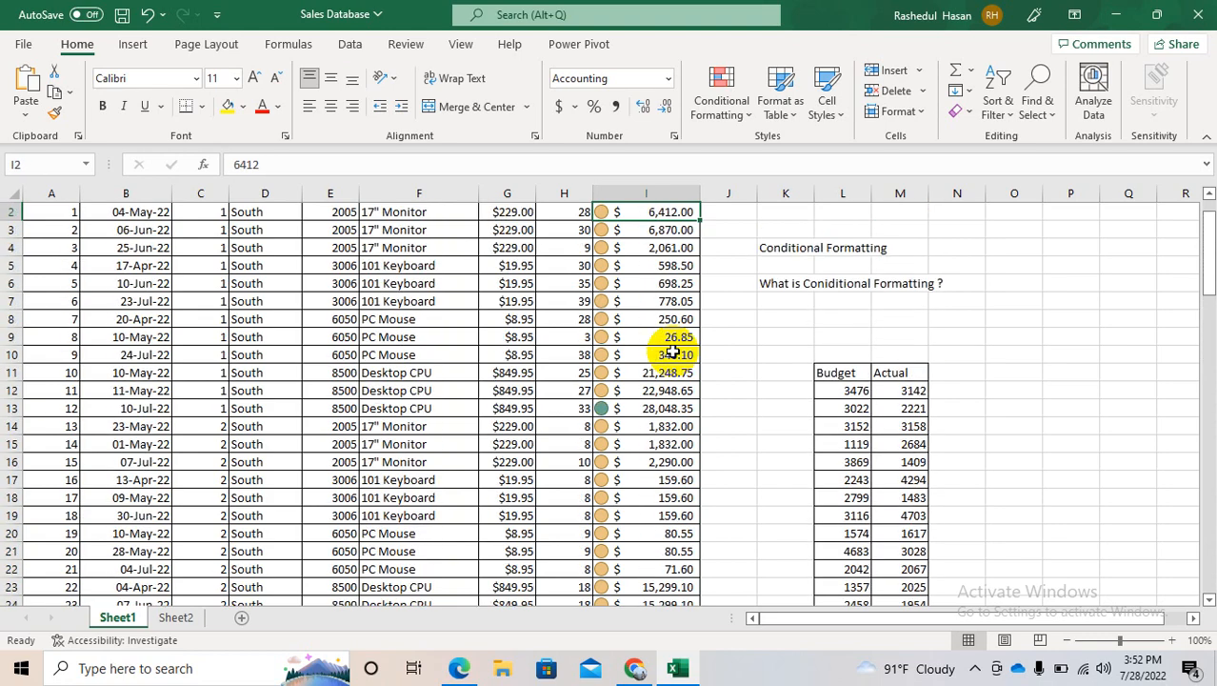
pyautogui.press('Up')
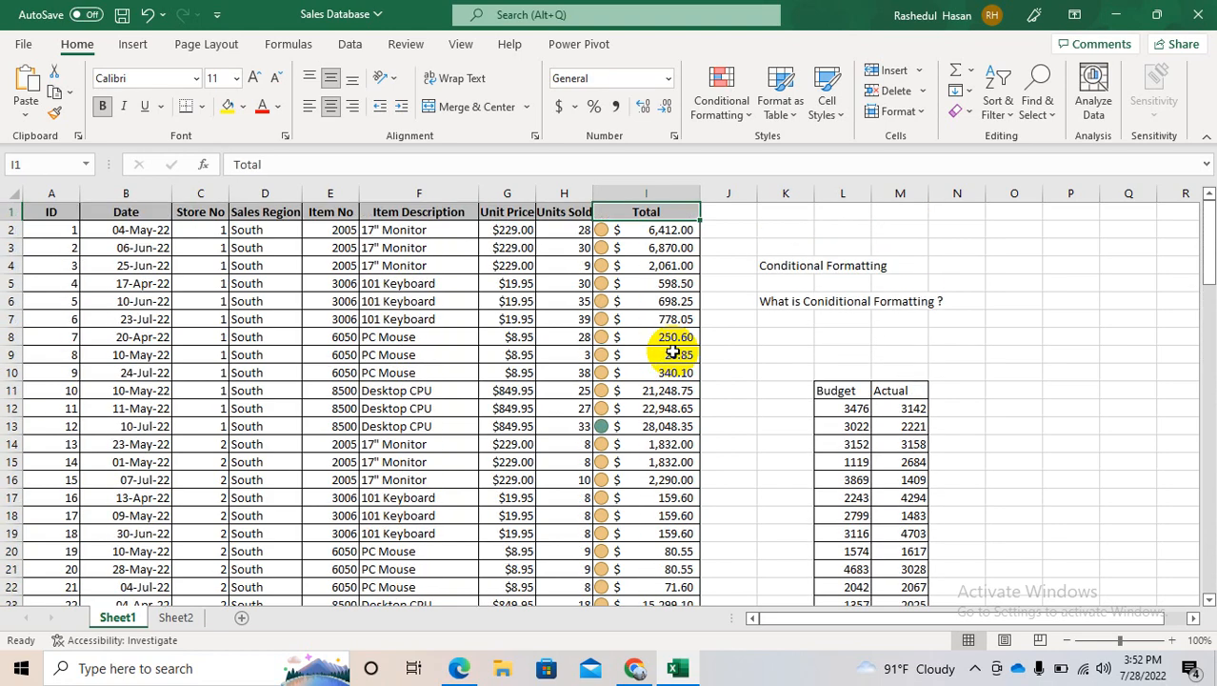
# Edit the Total column's existing icon-set rule, setting the yellow icon's threshold to 5000, and apply the change
pyautogui.click(626, 199)
pyautogui.click(721, 86)
pyautogui.moveTo(771, 150)
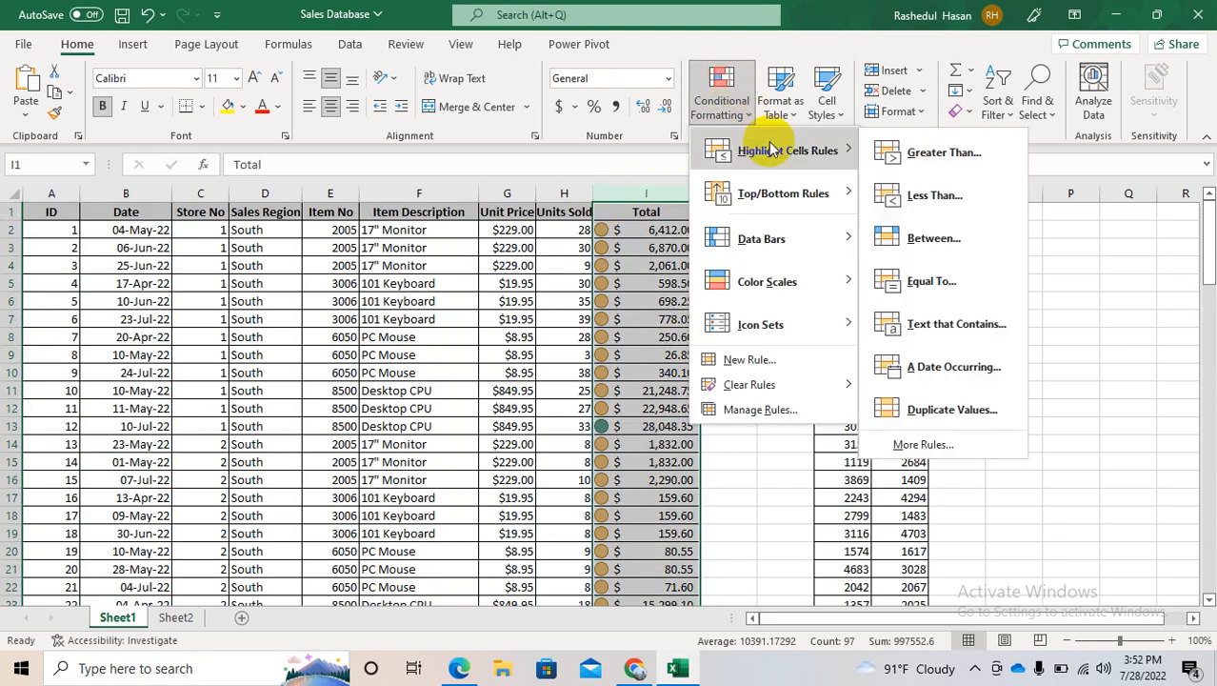
pyautogui.click(751, 409)
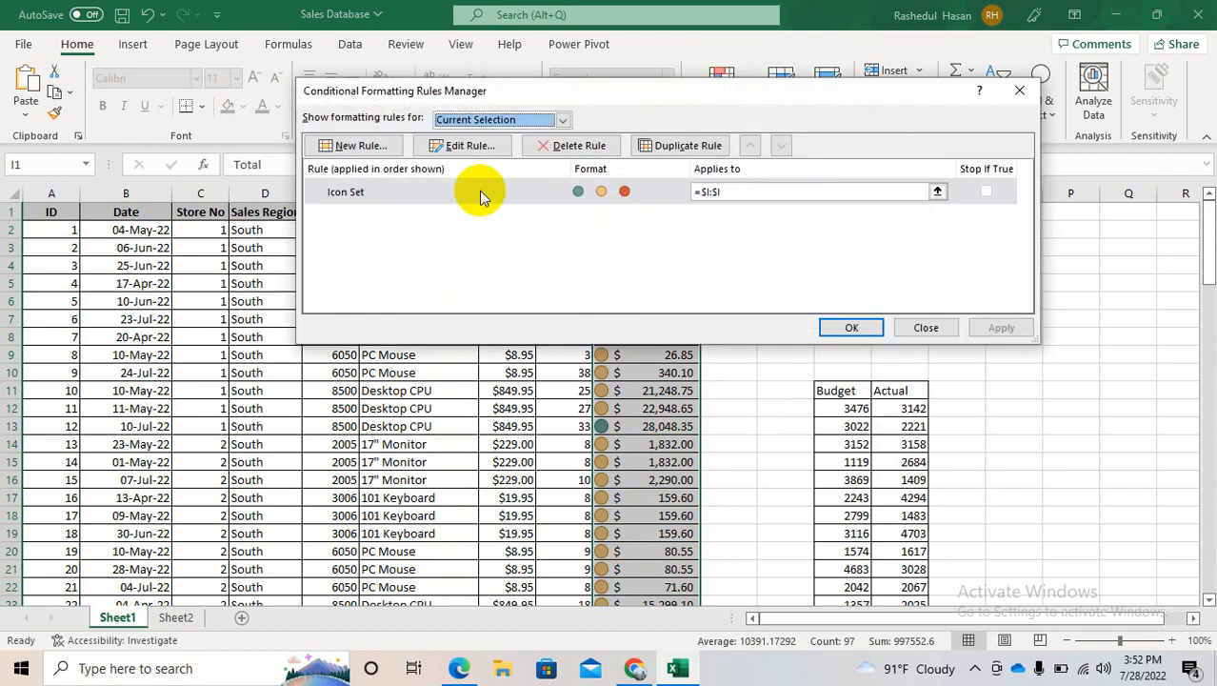
pyautogui.click(451, 147)
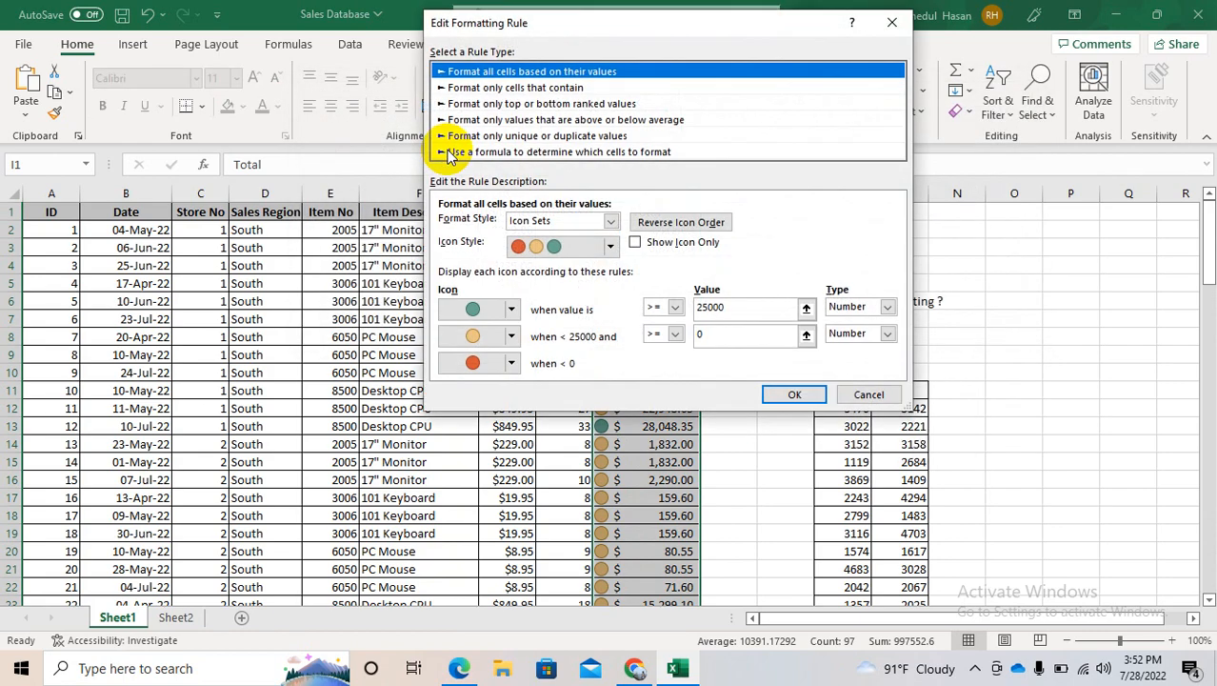
pyautogui.click(724, 333)
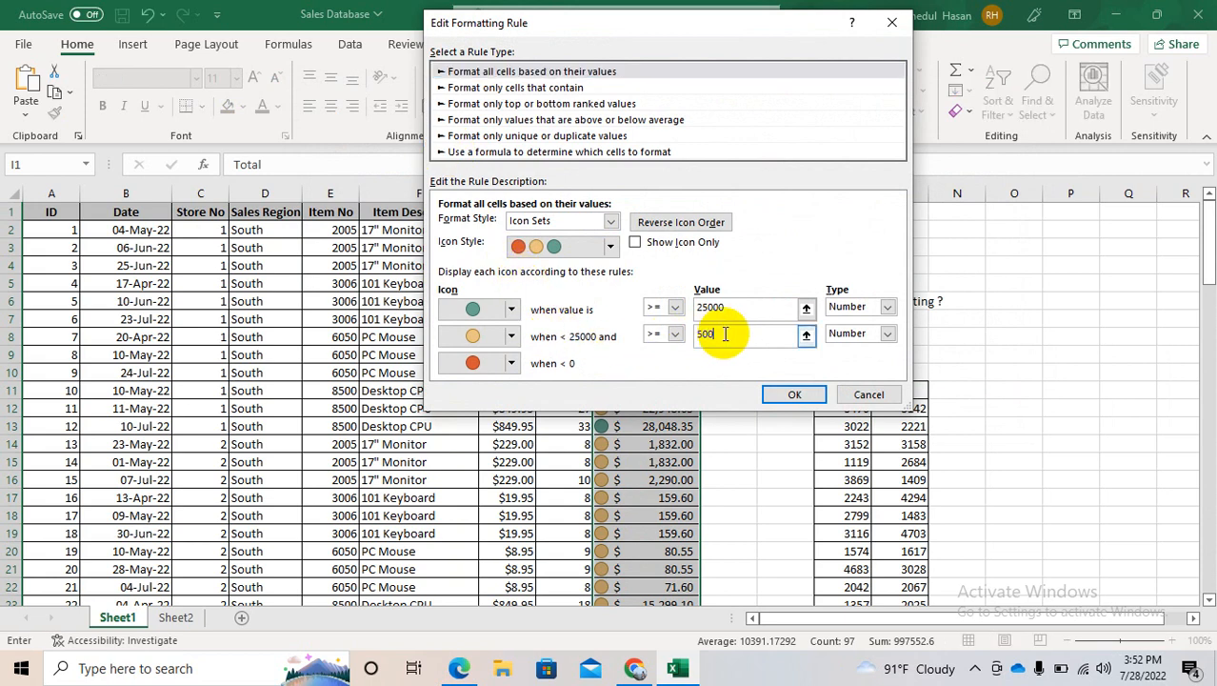
pyautogui.write('5000')
pyautogui.press('Return')
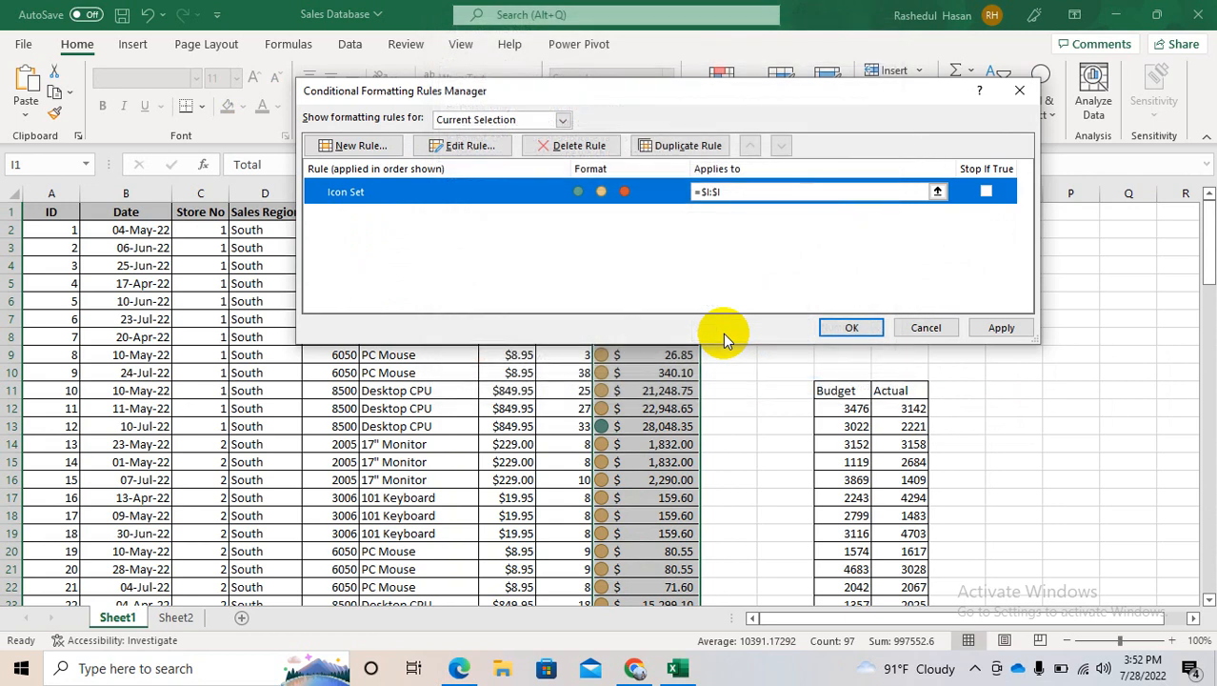
pyautogui.click(851, 328)
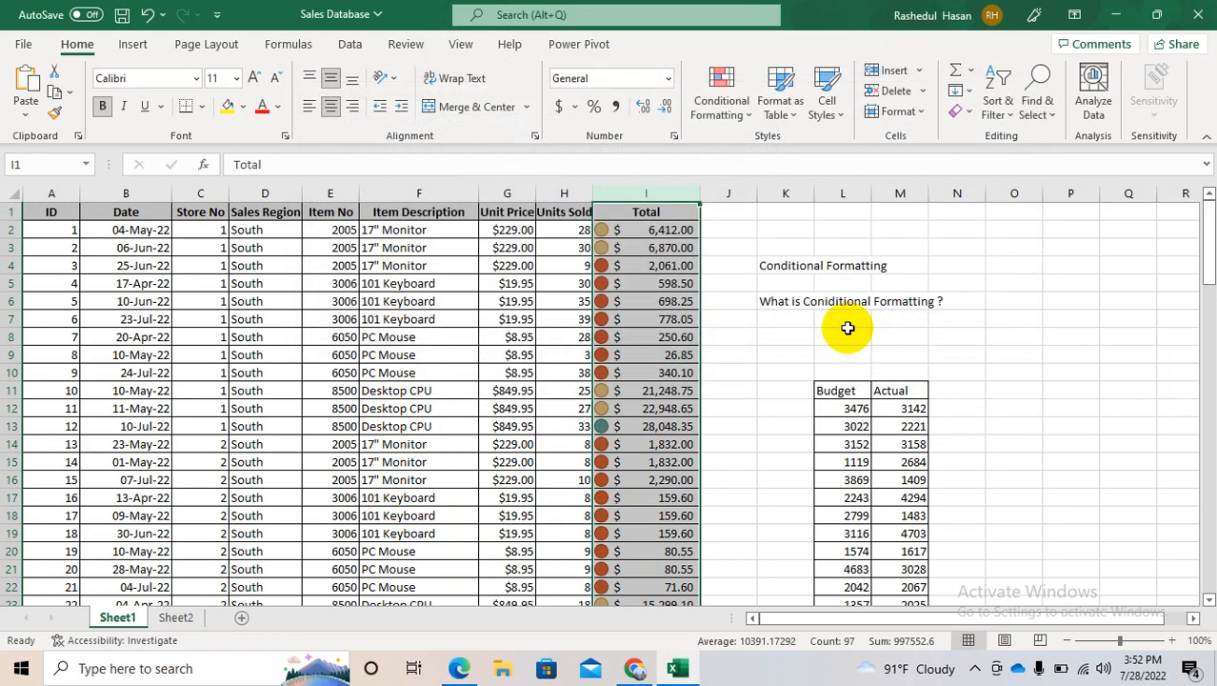
# Examine the green, yellow and red icons down the whole Total column against the 25000 and 5000 thresholds
pyautogui.click(753, 318)
pyautogui.click(669, 318)
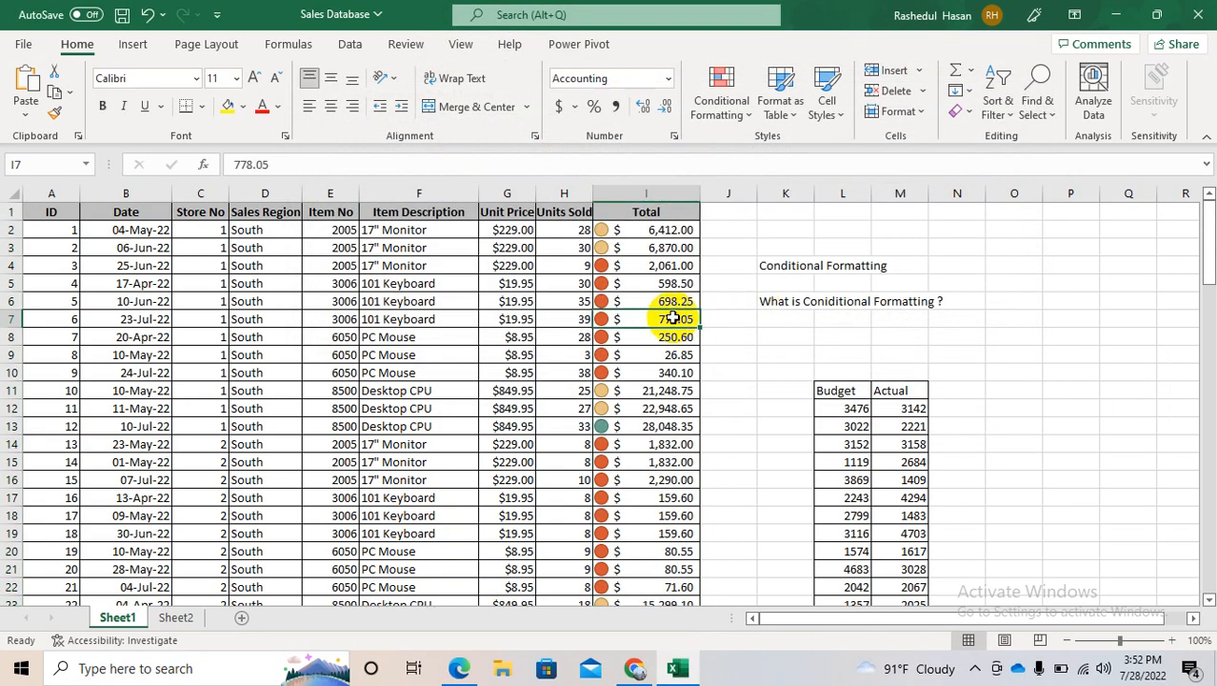
pyautogui.press('Up')
pyautogui.press('Up')
pyautogui.press('Up')
pyautogui.press('Up')
pyautogui.press('Up')
pyautogui.press('Up')
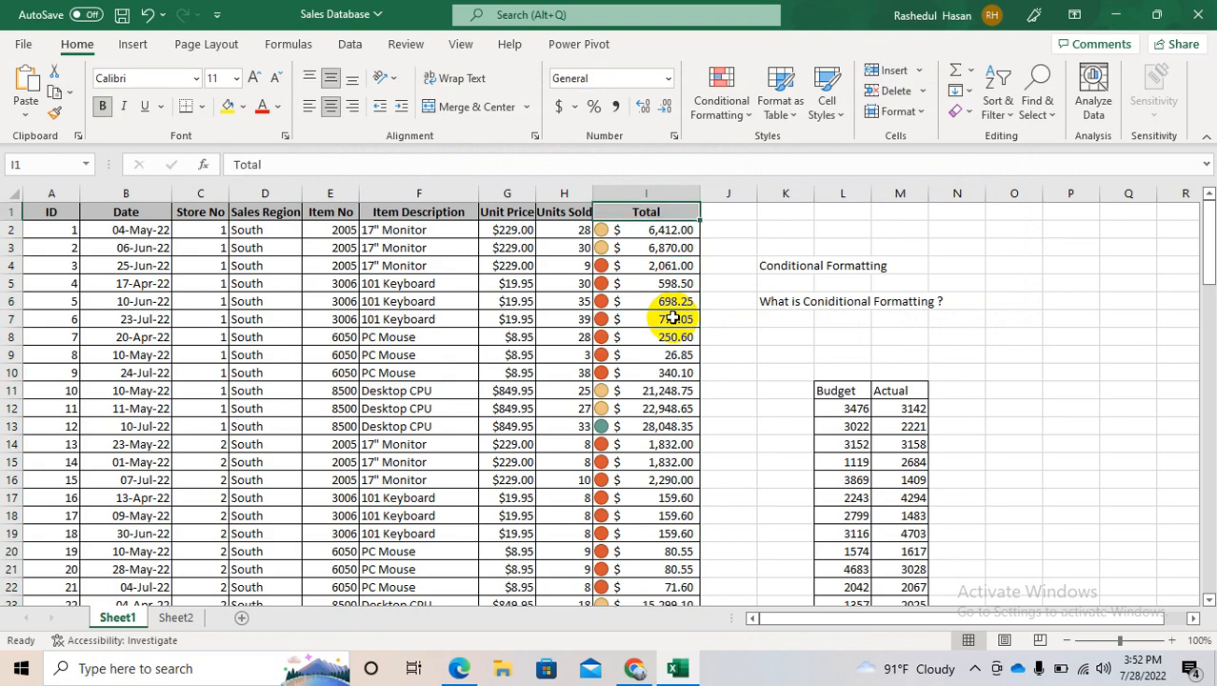
pyautogui.press('Down')
pyautogui.press('Down')
pyautogui.press('Down')
pyautogui.press('Down')
pyautogui.press('Down')
pyautogui.press('Down')
pyautogui.press('Down')
pyautogui.press('Down')
pyautogui.press('Down')
pyautogui.press('Down')
pyautogui.press('Down')
pyautogui.press('Down')
pyautogui.press('Down')
pyautogui.press('Down')
pyautogui.press('Down')
pyautogui.press('Down')
pyautogui.press('Up')
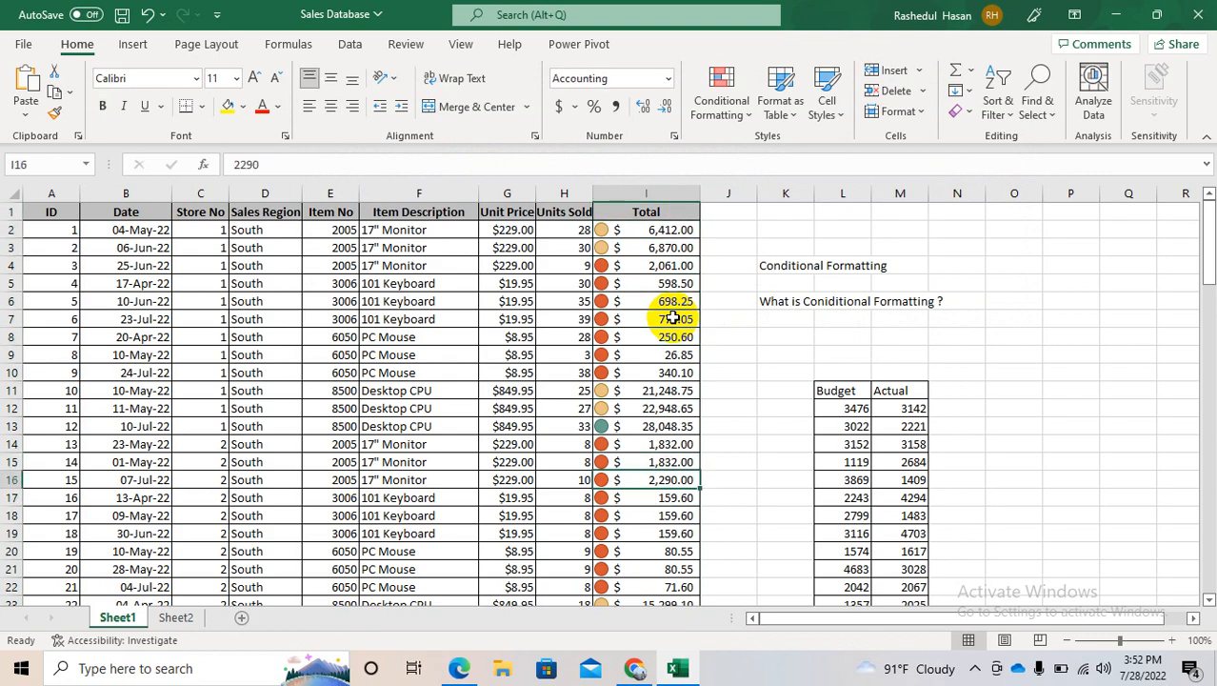
pyautogui.press('Up')
pyautogui.press('Up')
pyautogui.press('Up')
pyautogui.press('Down')
pyautogui.press('Down')
pyautogui.press('Down')
pyautogui.press('Down')
pyautogui.press('Down')
pyautogui.press('Down')
pyautogui.press('Down')
pyautogui.press('Down')
pyautogui.press('Down')
pyautogui.press('Down')
pyautogui.press('Down')
pyautogui.press('Down')
pyautogui.press('Down')
pyautogui.press('Down')
pyautogui.press('Down')
pyautogui.press('Down')
pyautogui.press('Down')
pyautogui.press('Down')
pyautogui.press('Down')
pyautogui.press('Down')
pyautogui.press('Down')
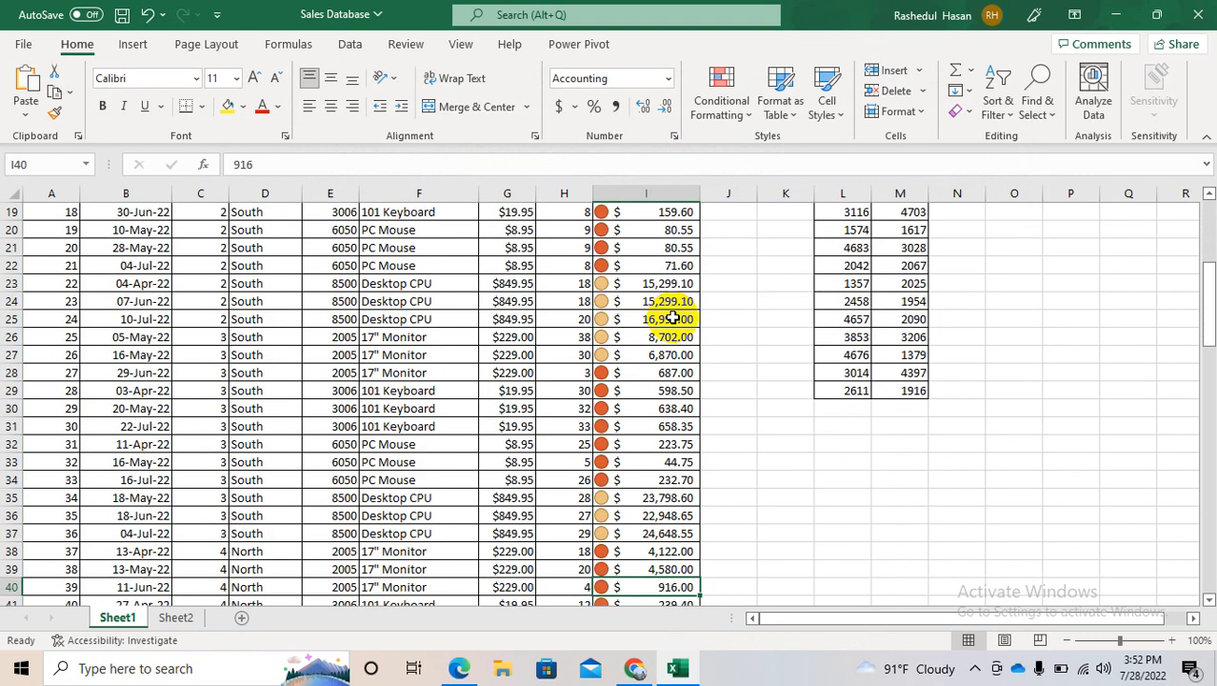
pyautogui.press('Down')
pyautogui.press('Down')
pyautogui.press('Down')
pyautogui.press('Down')
pyautogui.press('Down')
pyautogui.press('Down')
pyautogui.press('Down')
pyautogui.press('Down')
pyautogui.press('Down')
pyautogui.press('Down')
pyautogui.press('Down')
pyautogui.press('Down')
pyautogui.press('Down')
pyautogui.press('Down')
pyautogui.press('Down')
pyautogui.press('Down')
pyautogui.press('Down')
pyautogui.press('Down')
pyautogui.press('Down')
pyautogui.press('Down')
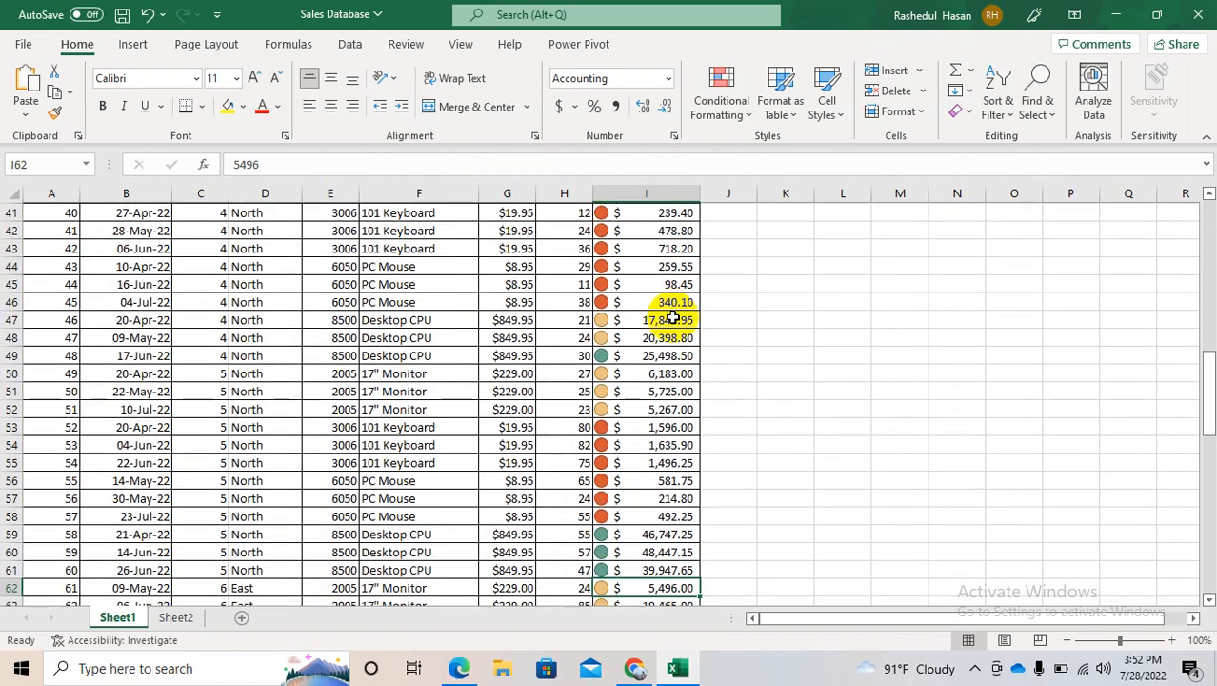
pyautogui.press('Down')
pyautogui.press('Down')
pyautogui.press('Down')
pyautogui.press('Down')
pyautogui.press('Down')
pyautogui.press('Down')
pyautogui.press('Down')
pyautogui.press('Down')
pyautogui.press('Down')
pyautogui.press('Down')
pyautogui.press('Down')
pyautogui.press('Down')
pyautogui.press('Down')
pyautogui.press('Down')
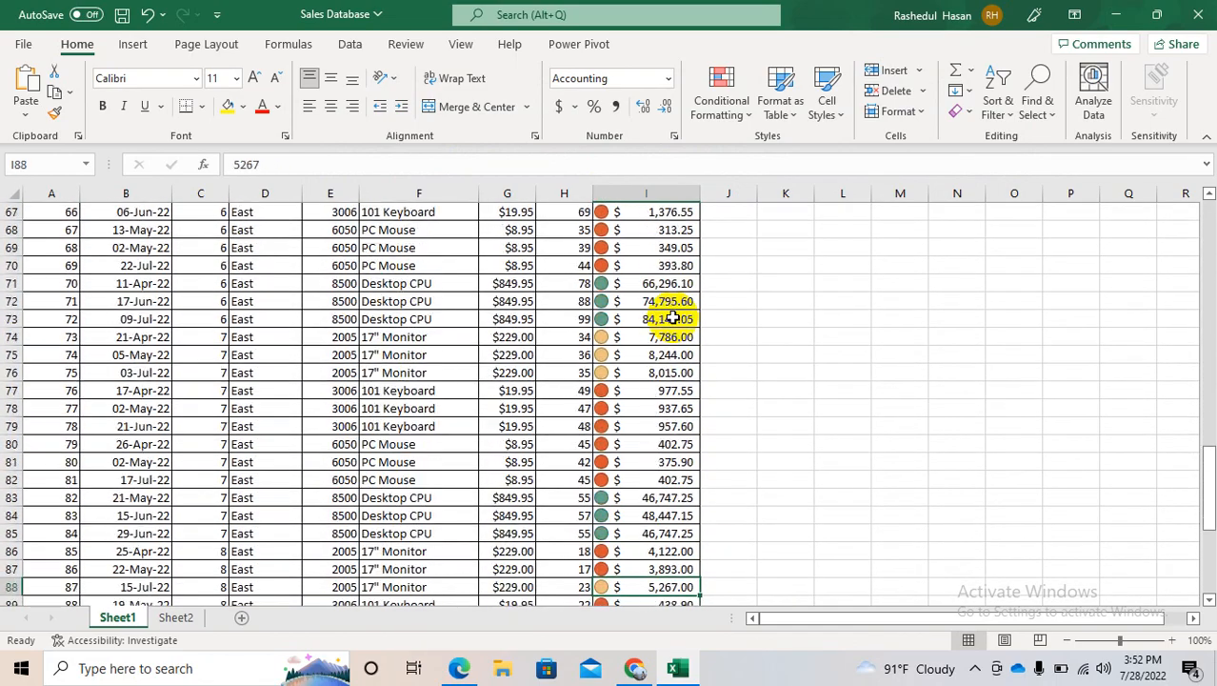
pyautogui.press('Down')
pyautogui.press('Down')
pyautogui.press('Down')
pyautogui.press('Down')
pyautogui.press('Down')
pyautogui.press('Down')
pyautogui.press('Down')
pyautogui.press('Down')
pyautogui.press('Down')
pyautogui.press('Down')
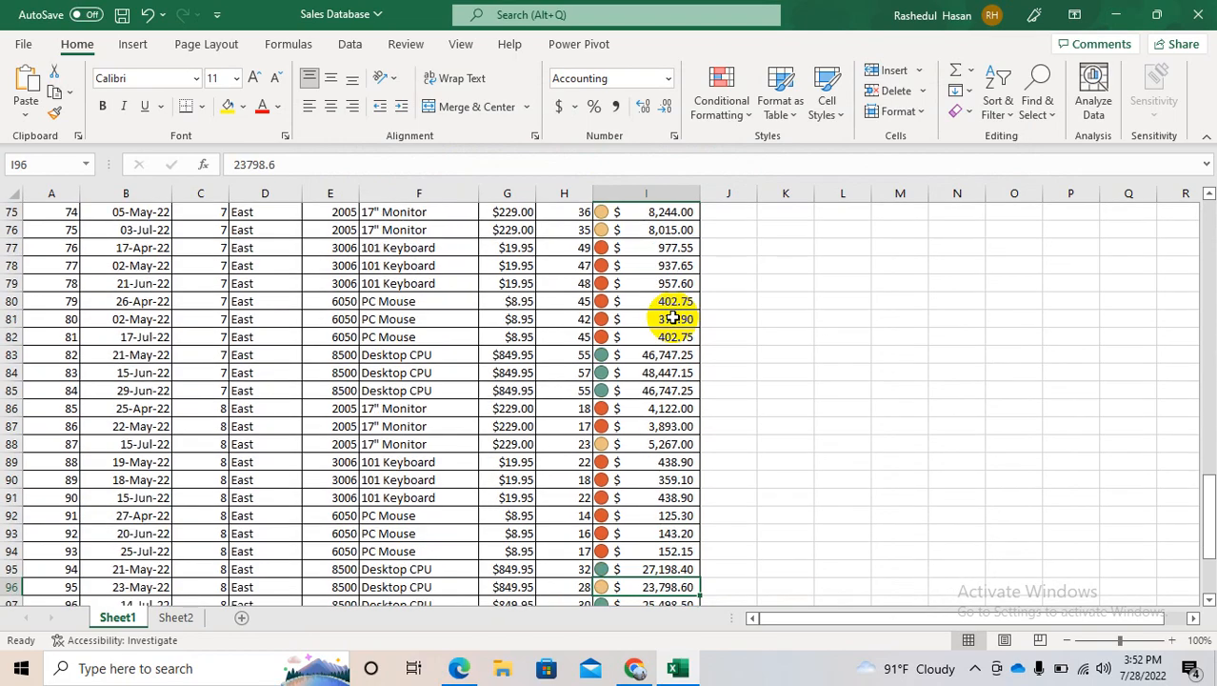
pyautogui.press('Up')
pyautogui.press('Up')
pyautogui.press('Up')
pyautogui.press('Up')
pyautogui.press('Up')
pyautogui.press('Up')
pyautogui.press('Up')
pyautogui.press('Up')
pyautogui.press('Up')
pyautogui.press('Up')
pyautogui.press('Up')
pyautogui.press('Up')
pyautogui.press('Up')
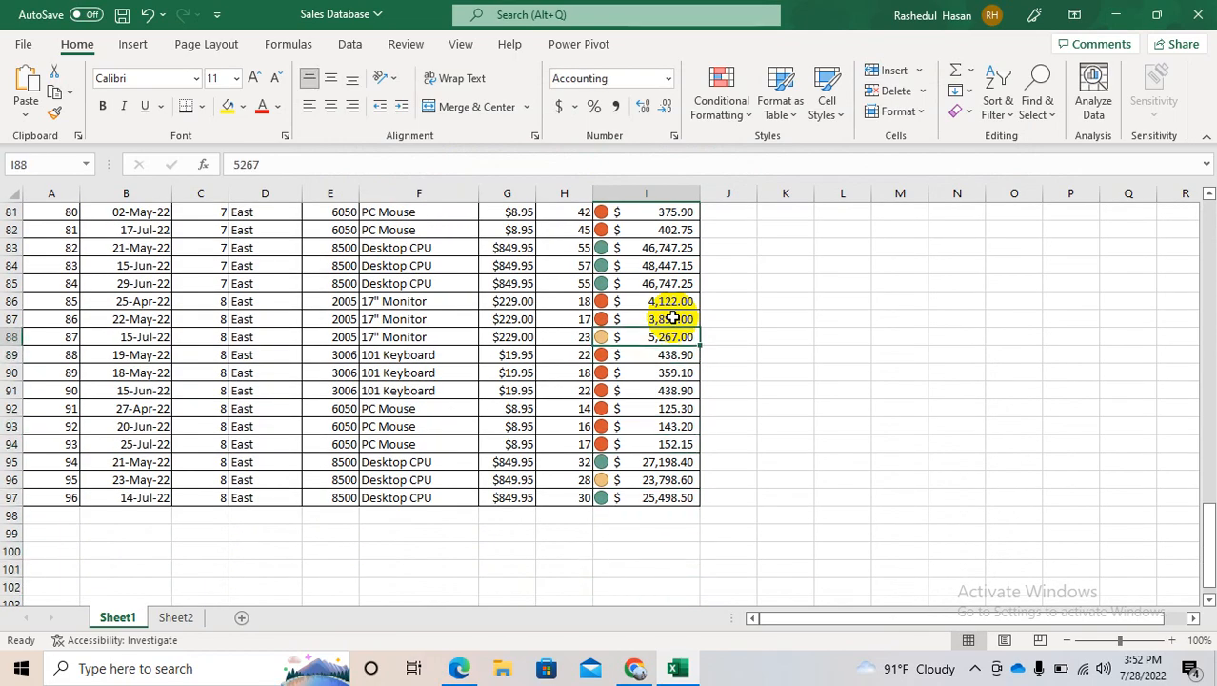
pyautogui.press('Up')
pyautogui.press('Up')
pyautogui.press('Up')
pyautogui.press('Up')
pyautogui.press('Up')
pyautogui.press('Up')
pyautogui.press('Up')
pyautogui.press('Up')
pyautogui.press('Up')
pyautogui.press('Up')
pyautogui.press('Up')
pyautogui.press('Up')
pyautogui.press('Up')
pyautogui.press('Up')
pyautogui.press('Up')
pyautogui.press('Up')
pyautogui.press('Up')
pyautogui.press('Up')
pyautogui.press('Up')
pyautogui.press('Up')
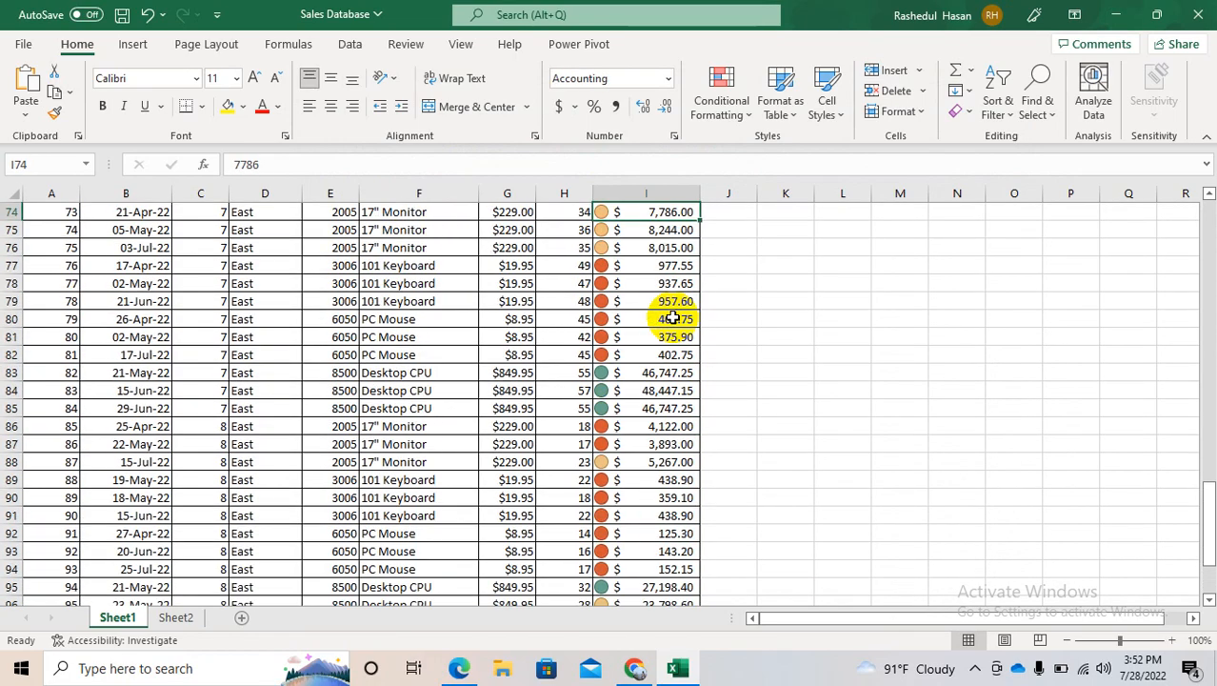
pyautogui.press('Up')
pyautogui.press('Up')
pyautogui.press('Up')
pyautogui.press('Up')
pyautogui.press('Up')
pyautogui.press('Up')
pyautogui.press('Up')
pyautogui.press('Up')
pyautogui.press('Up')
pyautogui.press('Up')
pyautogui.press('Up')
pyautogui.press('Up')
pyautogui.press('Up')
pyautogui.press('Up')
pyautogui.press('Up')
pyautogui.press('Up')
pyautogui.press('Up')
pyautogui.press('Up')
pyautogui.press('Up')
pyautogui.press('Up')
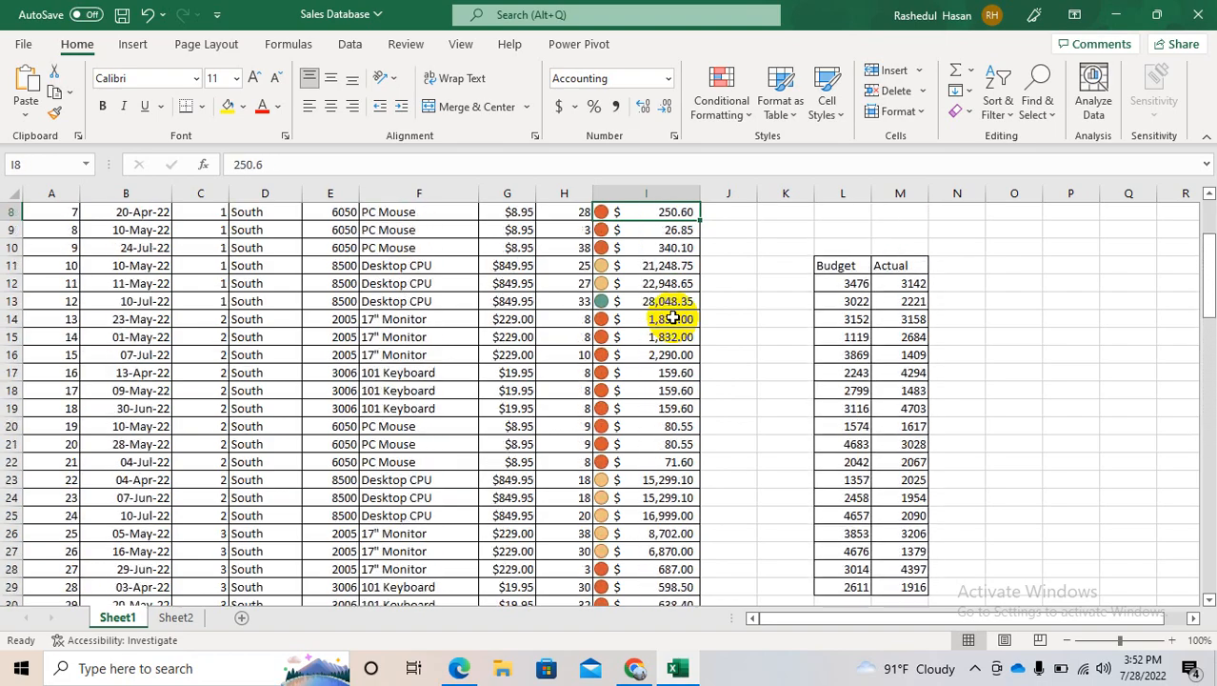
# Edit the icon-set rule on the Total values to show icons only and reverse the icon order, and apply it
pyautogui.press('Down')
pyautogui.hotkey('ctrl', 'shift', 'Down')
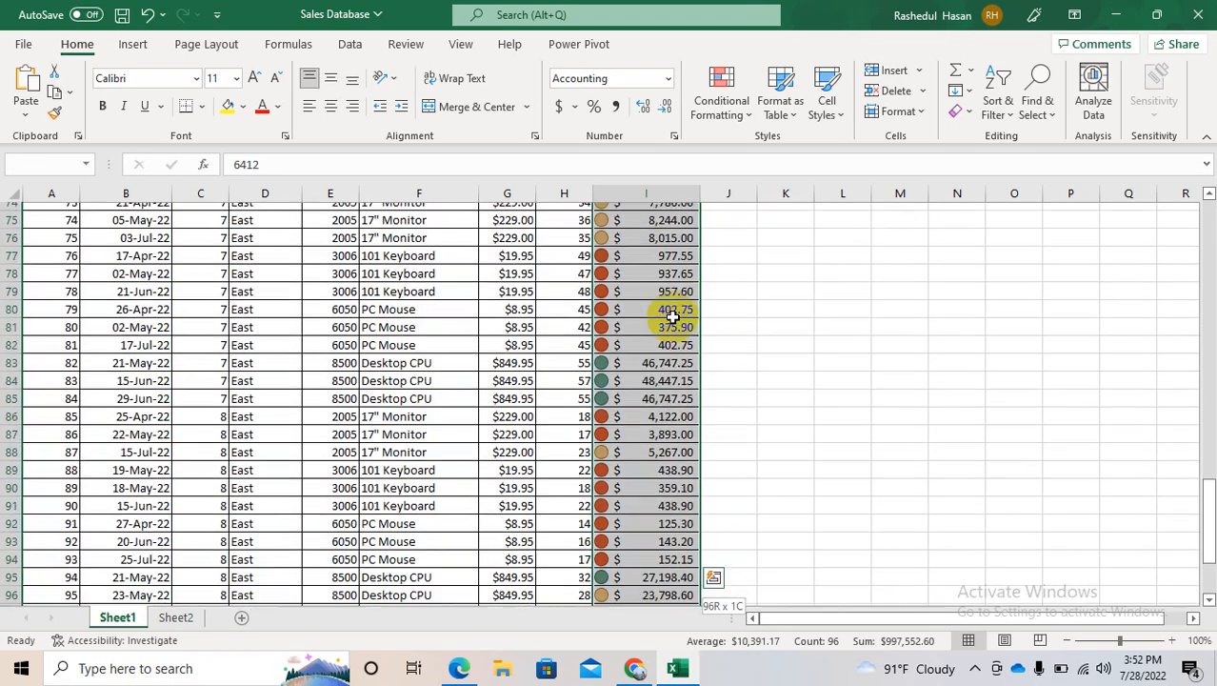
pyautogui.click(729, 111)
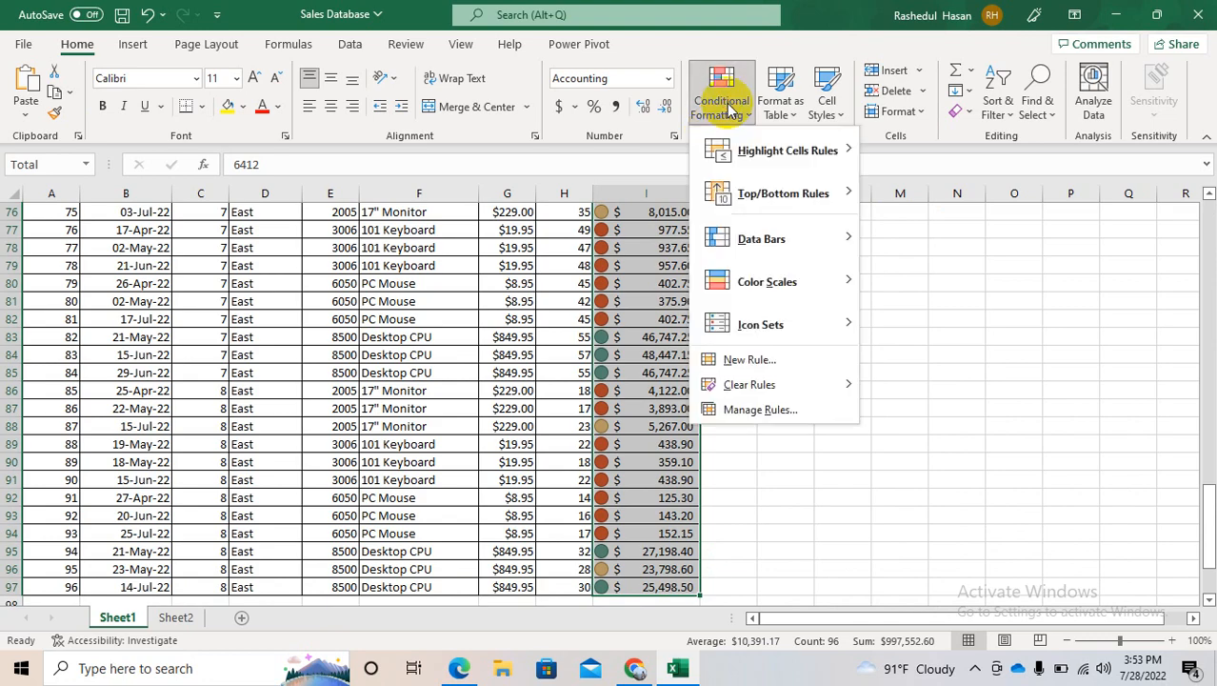
pyautogui.click(762, 408)
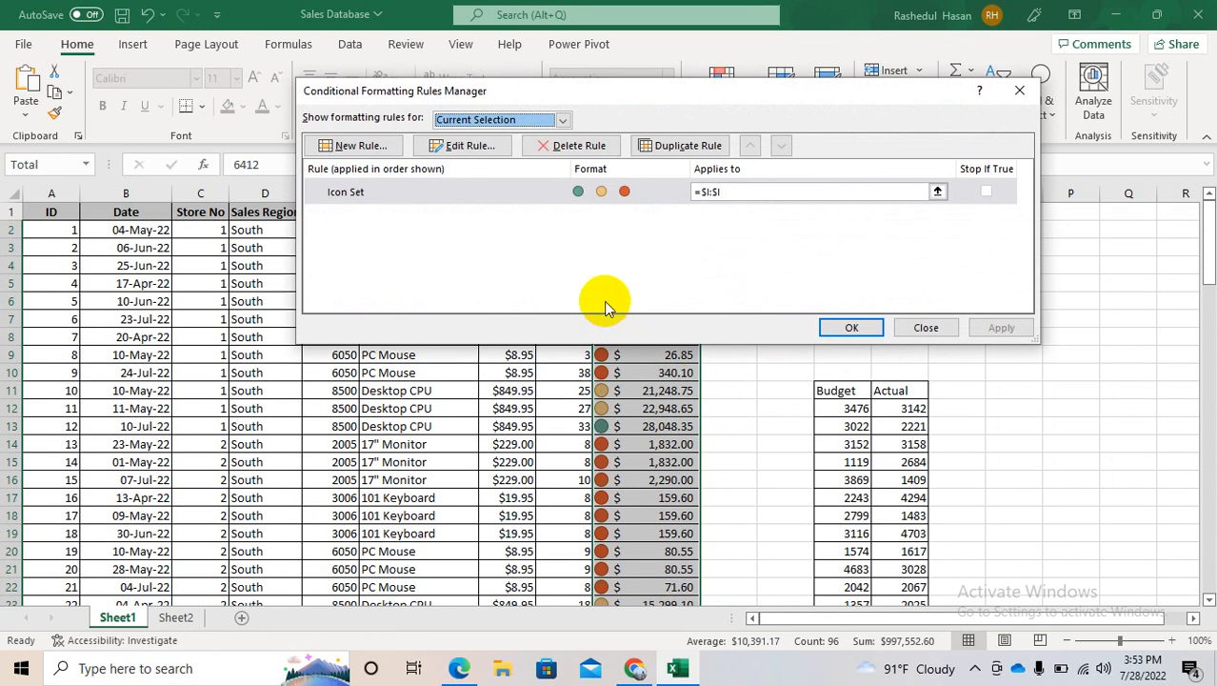
pyautogui.click(461, 149)
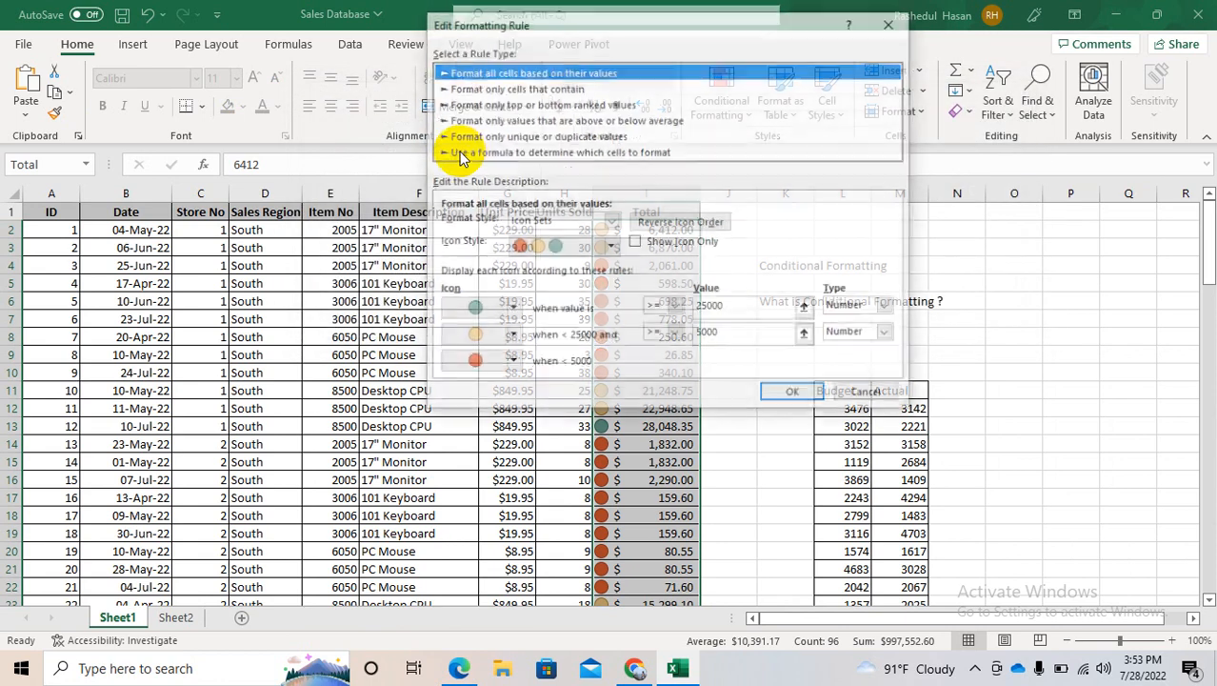
pyautogui.click(636, 243)
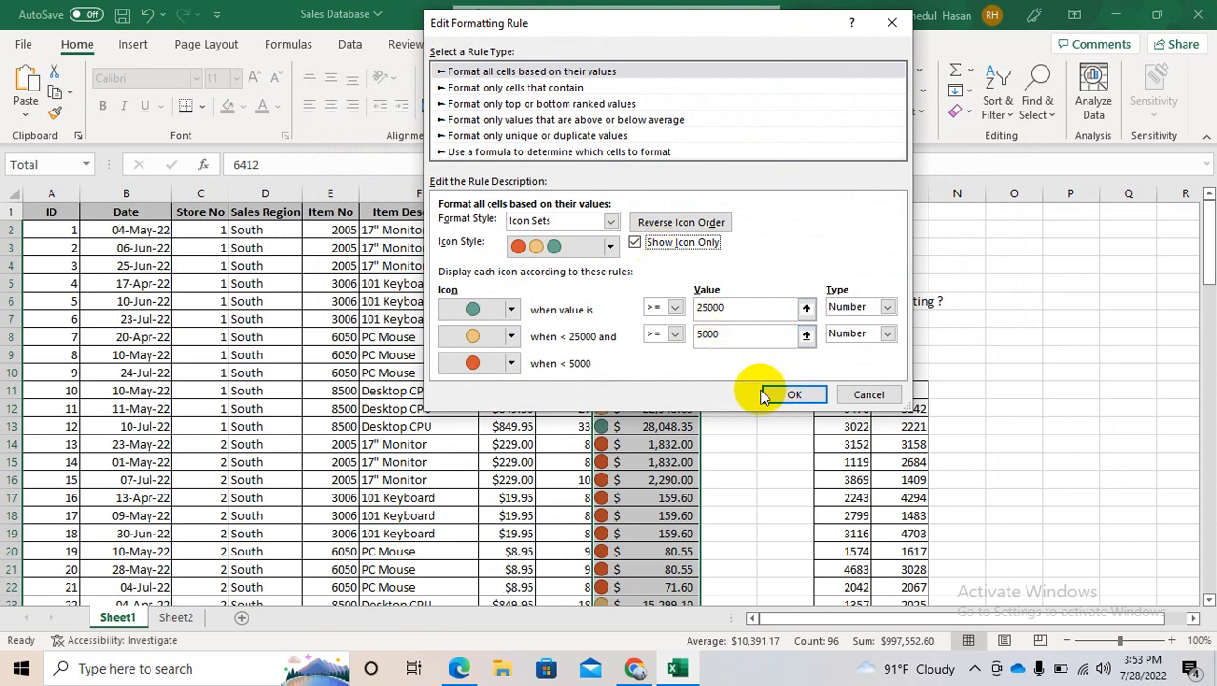
pyautogui.click(679, 225)
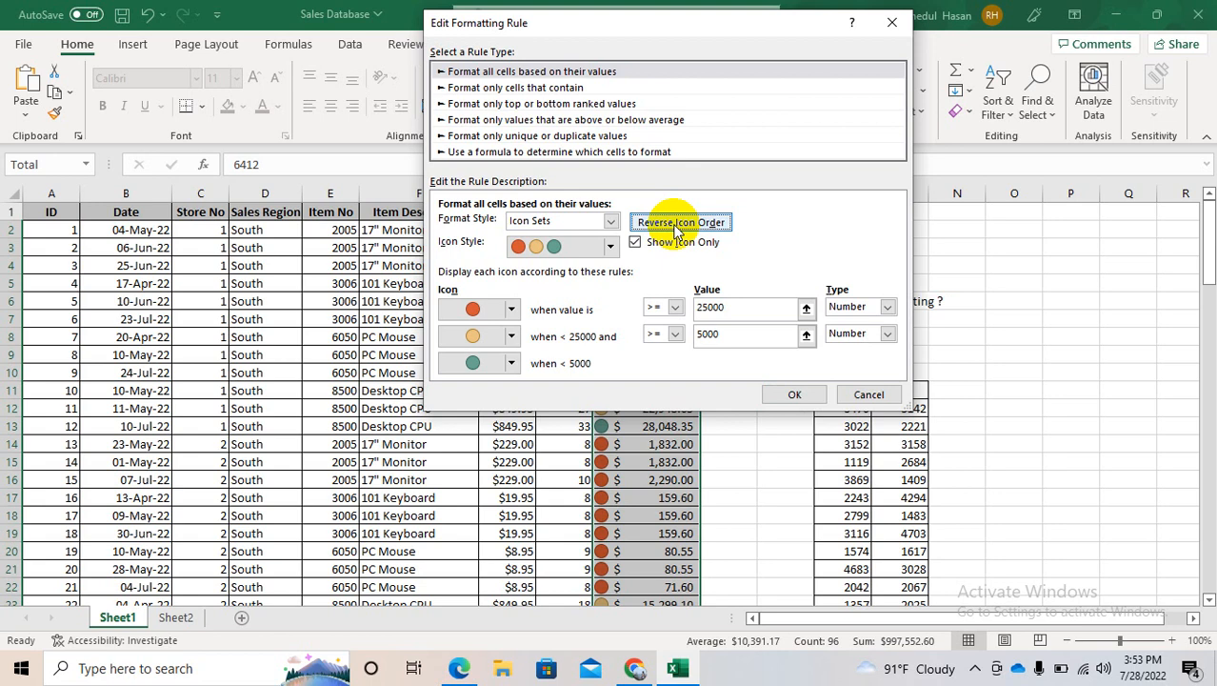
pyautogui.click(781, 395)
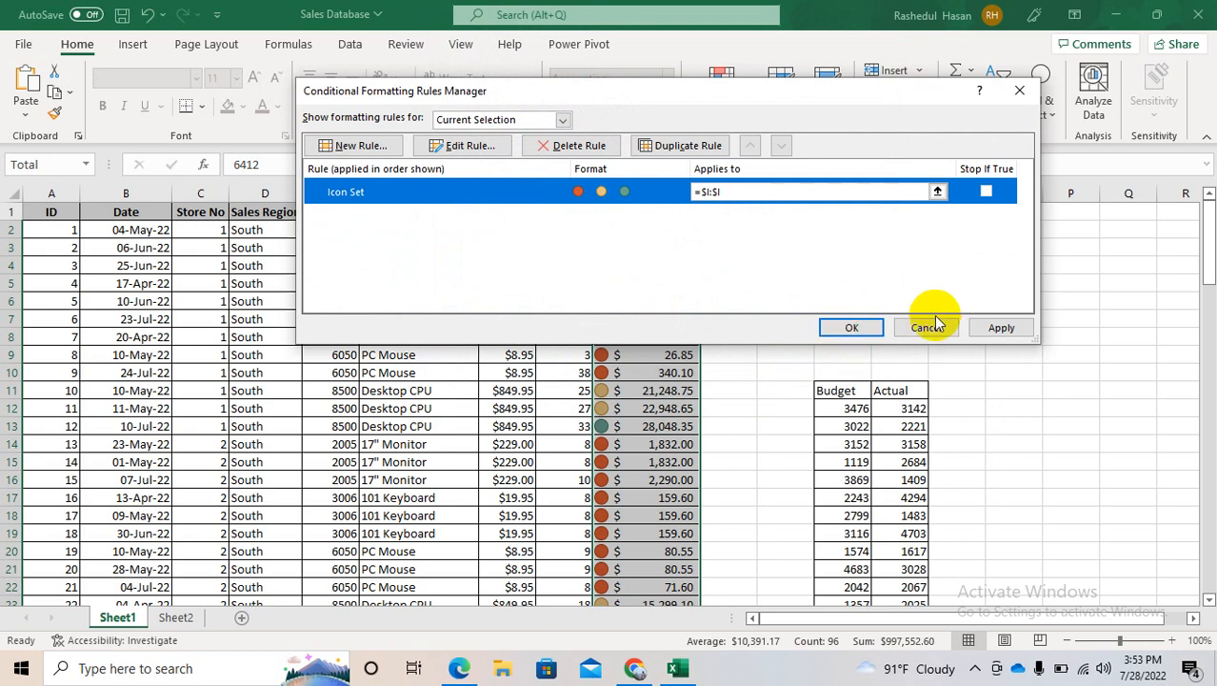
pyautogui.click(853, 327)
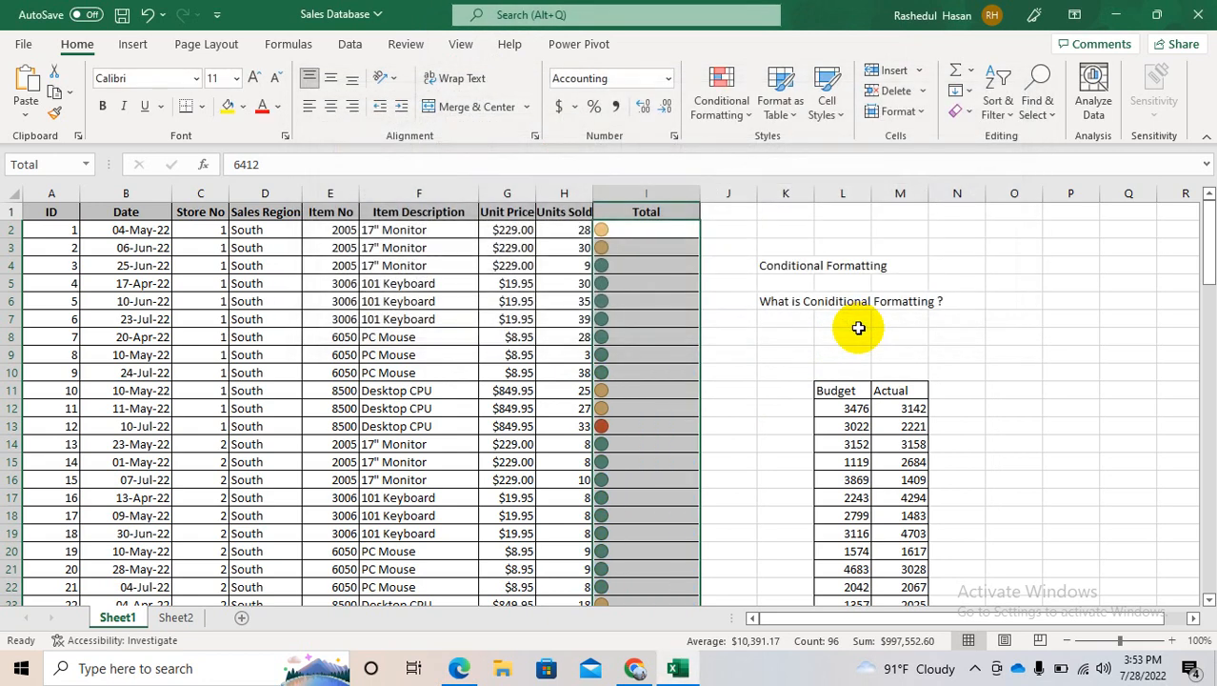
# Undo the last two icon-set rule changes and clear the conditional formatting rules from the entire sheet
pyautogui.hotkey('ctrl', 'z')
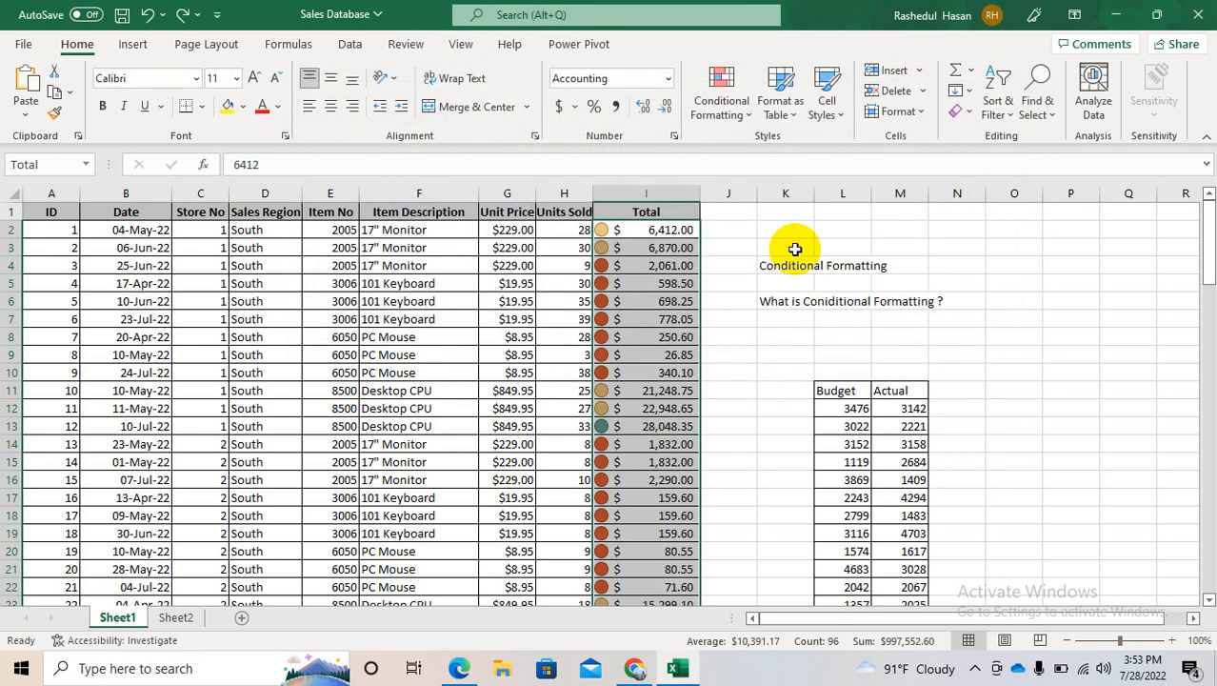
pyautogui.hotkey('ctrl', 'z')
pyautogui.click(721, 96)
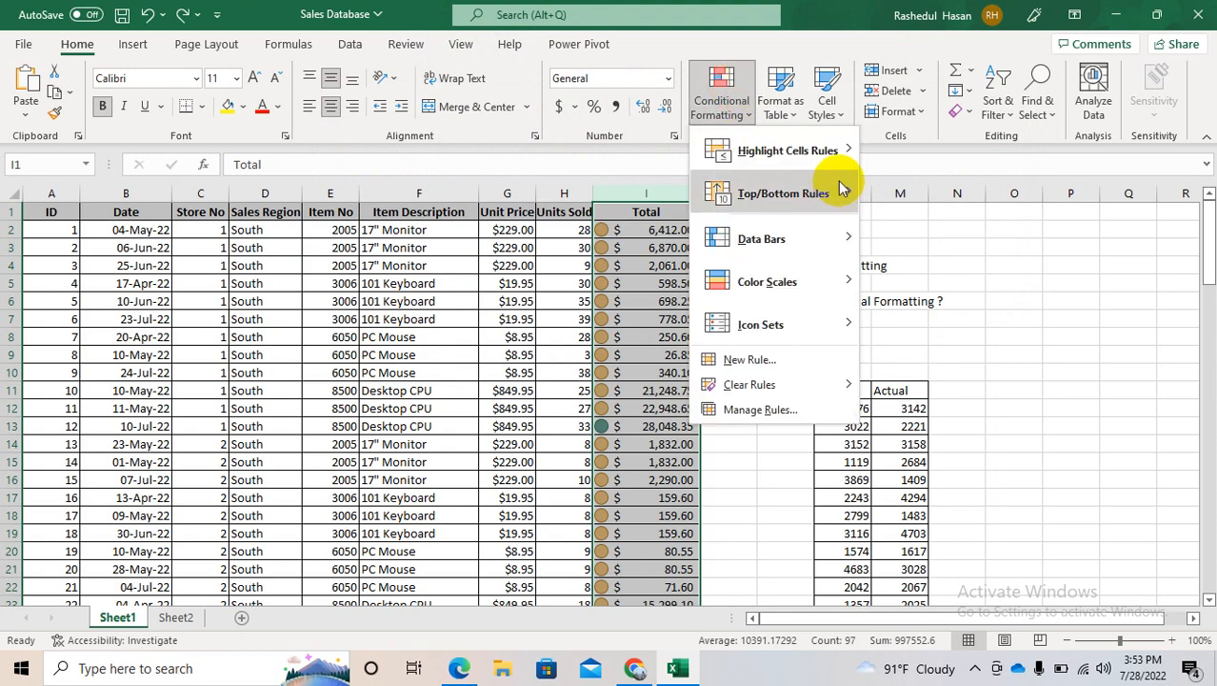
pyautogui.moveTo(835, 392)
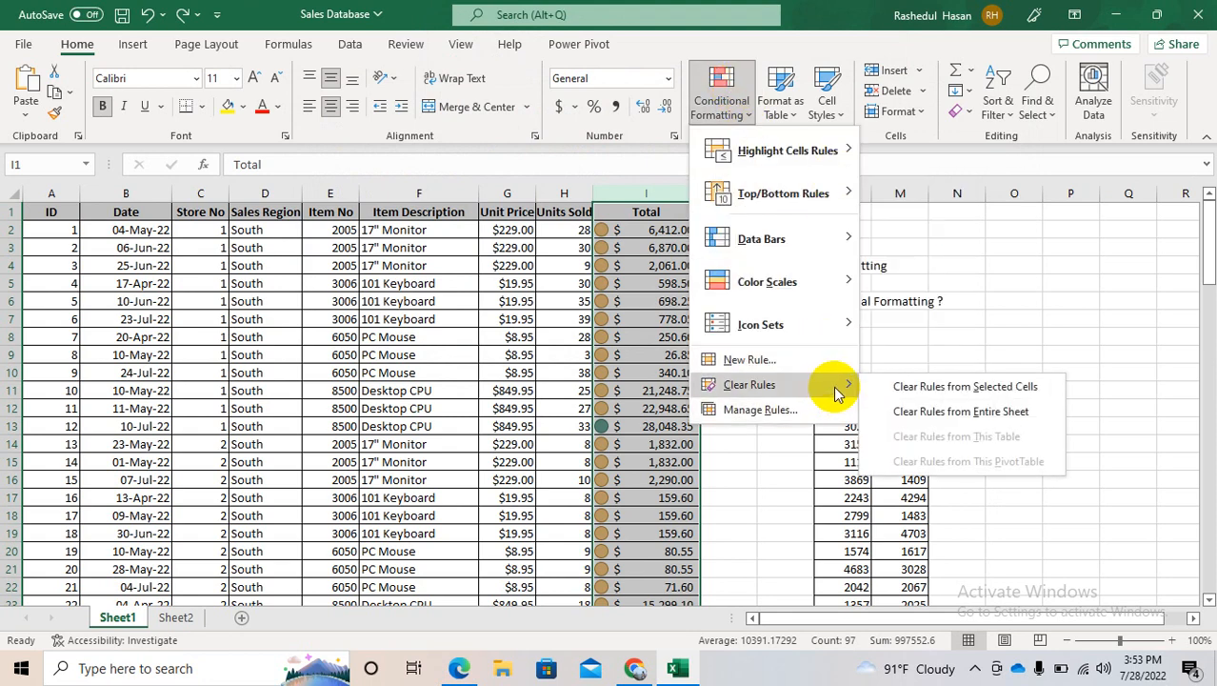
pyautogui.click(900, 412)
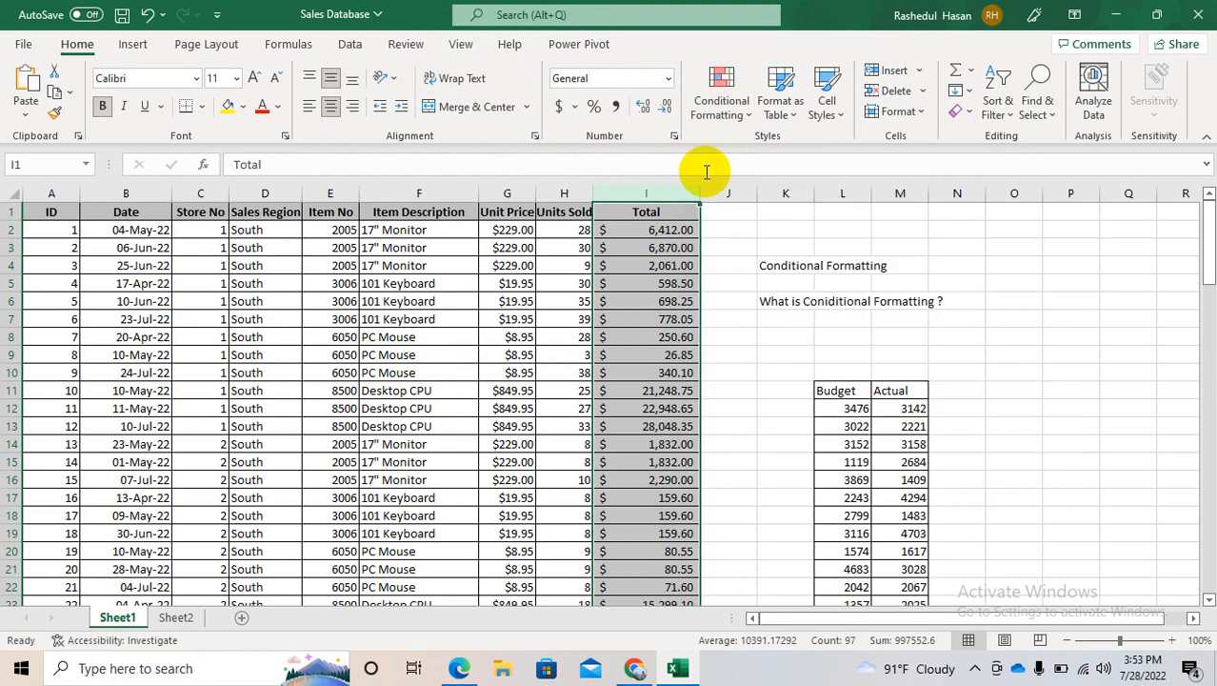
# Start a new 2-Color Scale rule for the Total column, with red as the minimum color and green as the maximum color
pyautogui.click(726, 105)
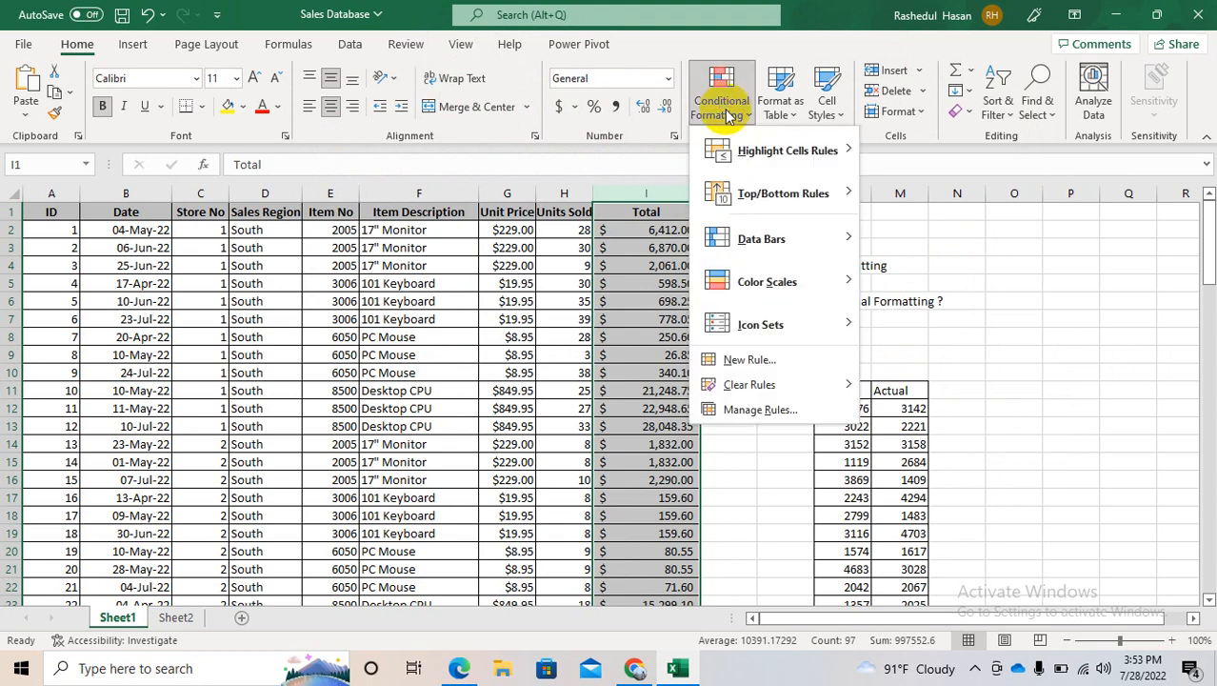
pyautogui.click(744, 361)
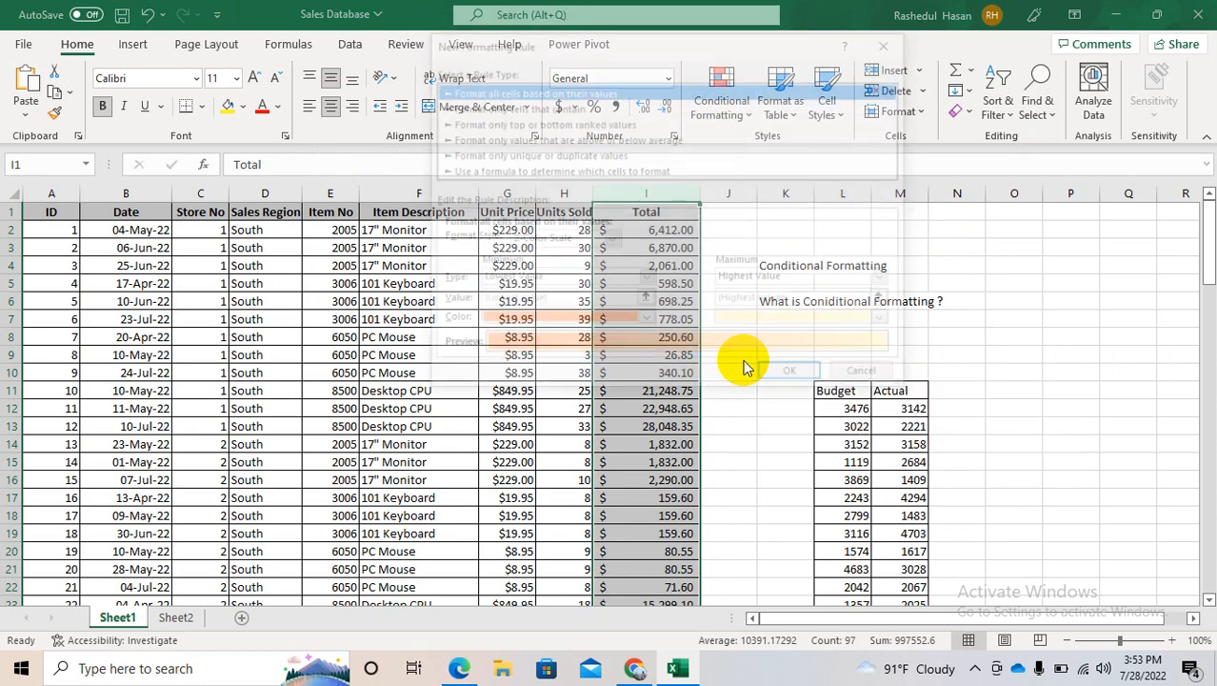
pyautogui.click(542, 240)
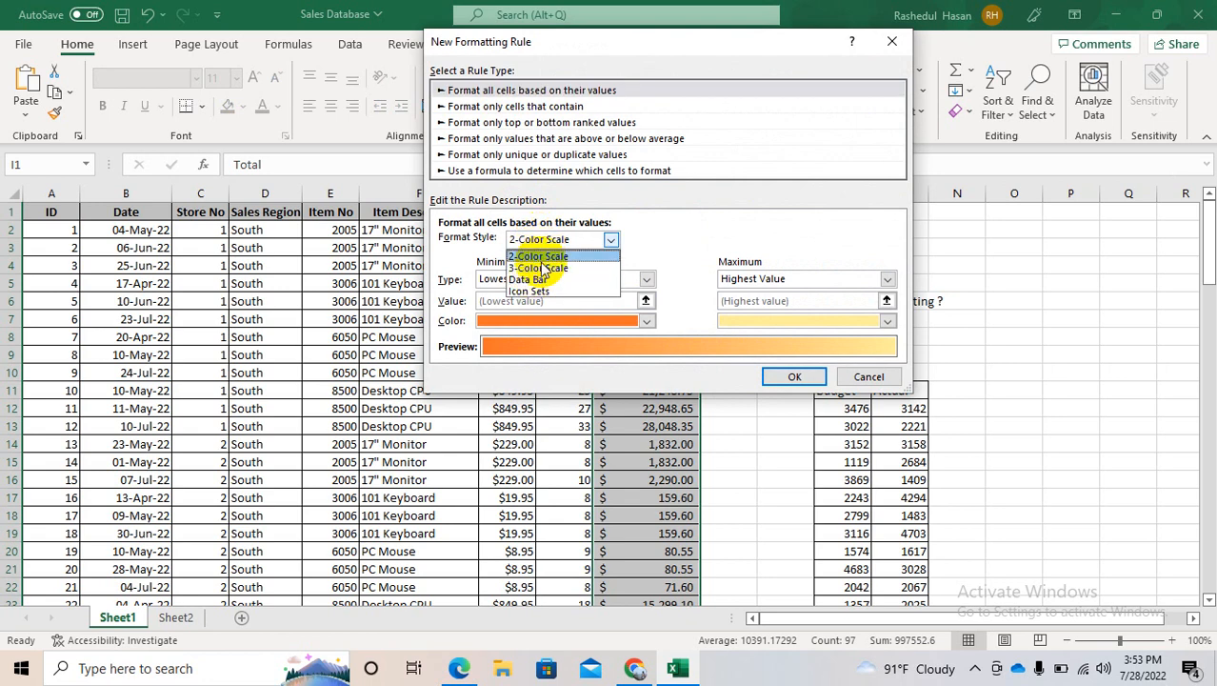
pyautogui.click(543, 257)
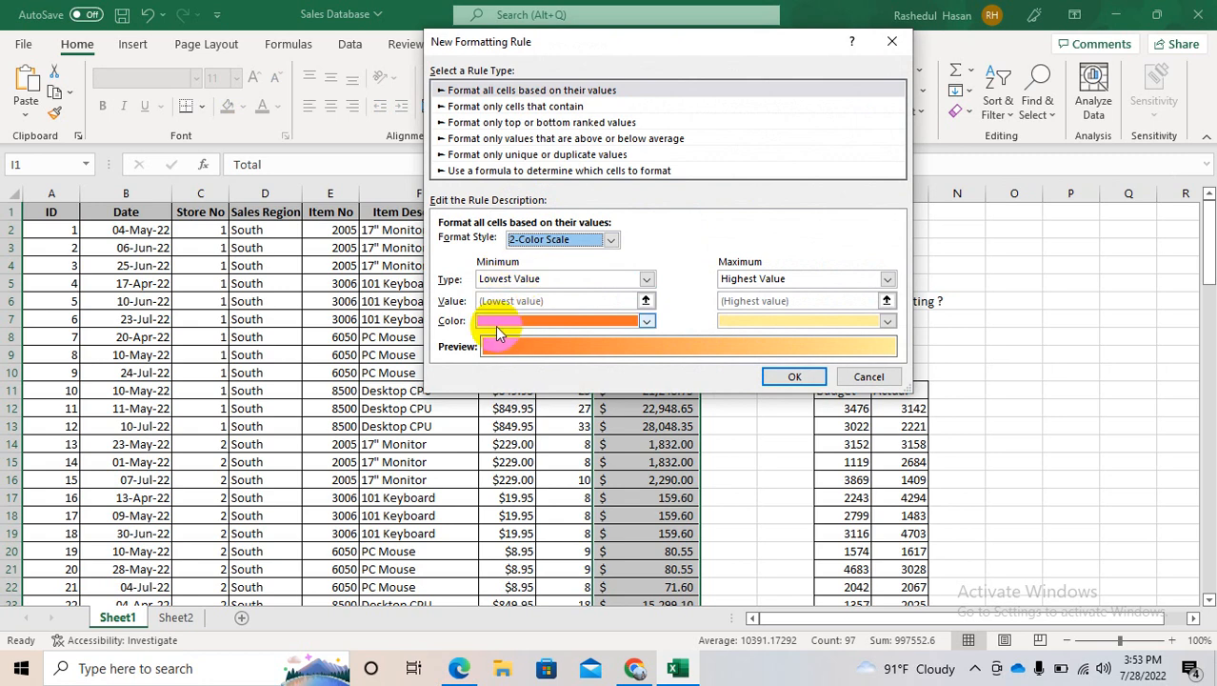
pyautogui.click(793, 320)
pyautogui.click(791, 366)
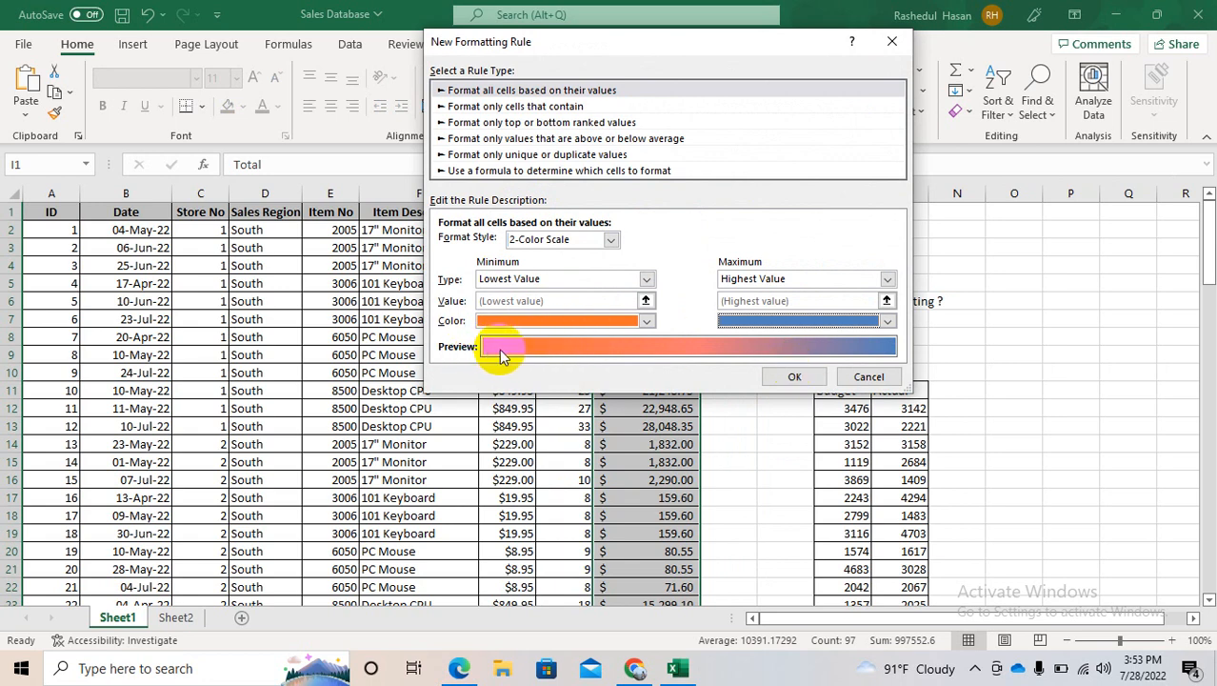
pyautogui.click(886, 320)
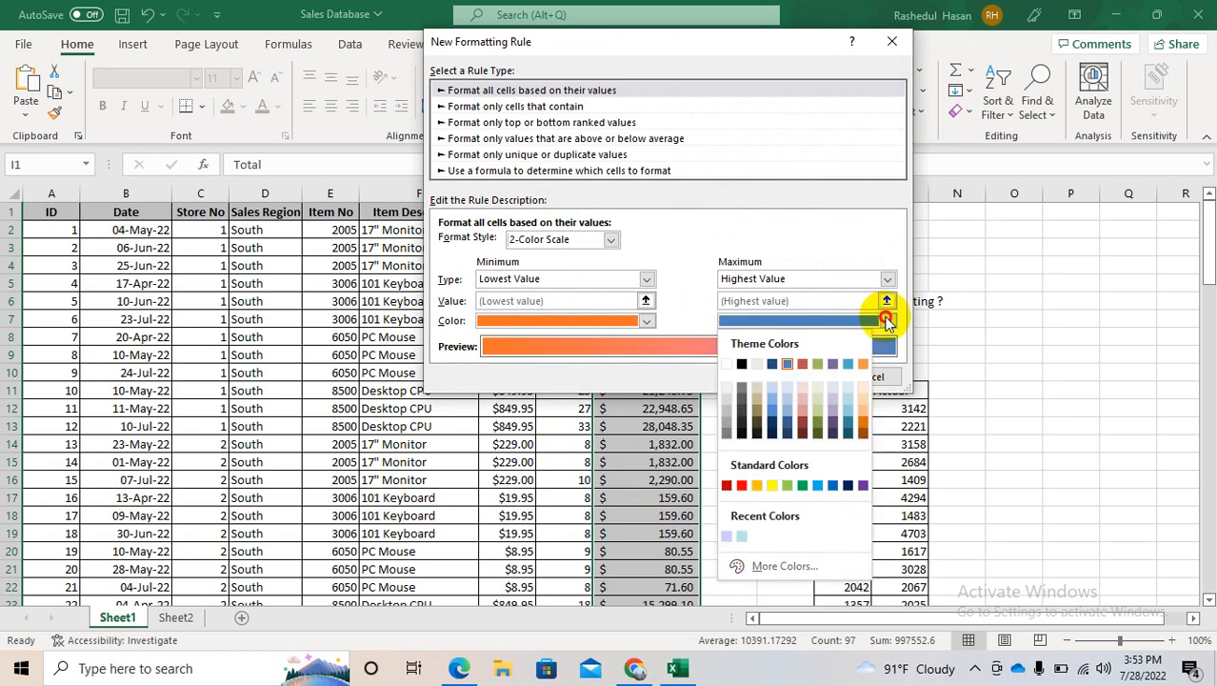
pyautogui.click(803, 485)
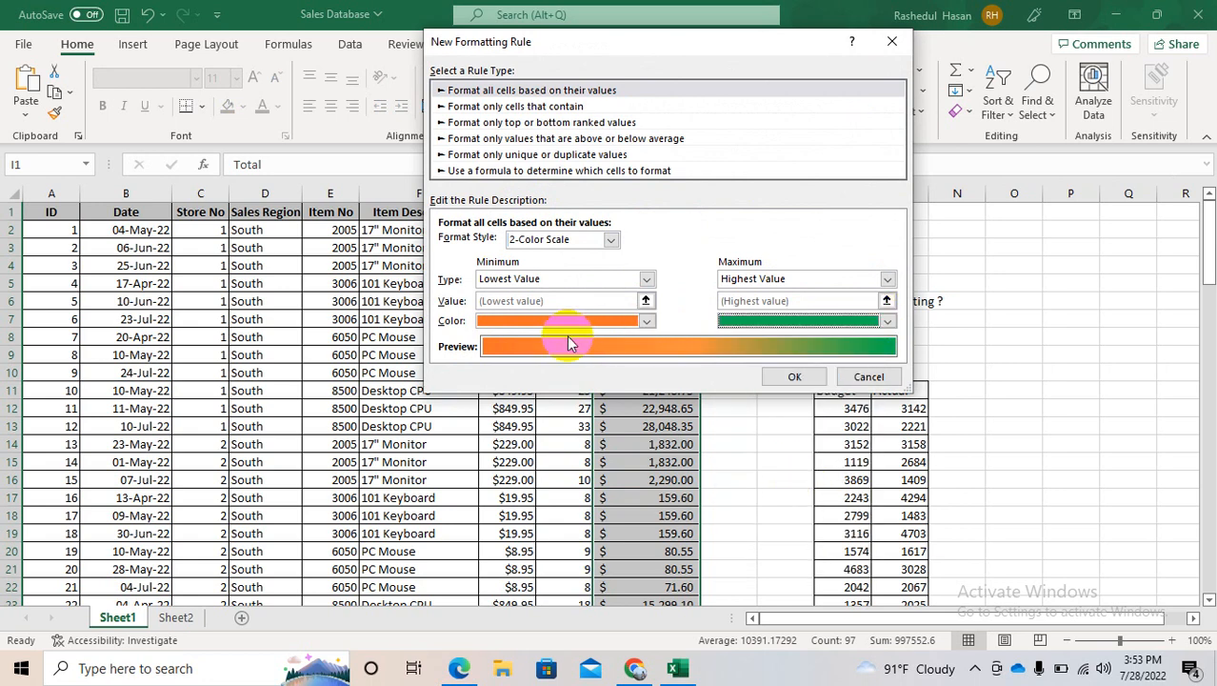
pyautogui.click(645, 322)
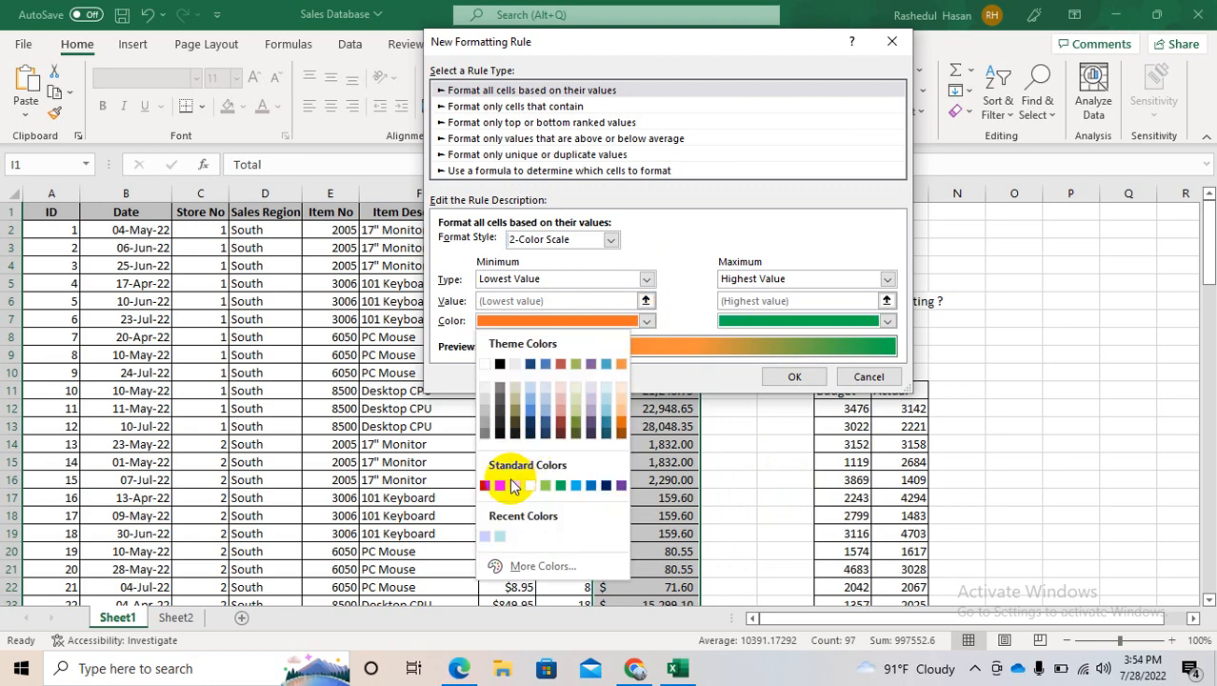
pyautogui.click(485, 485)
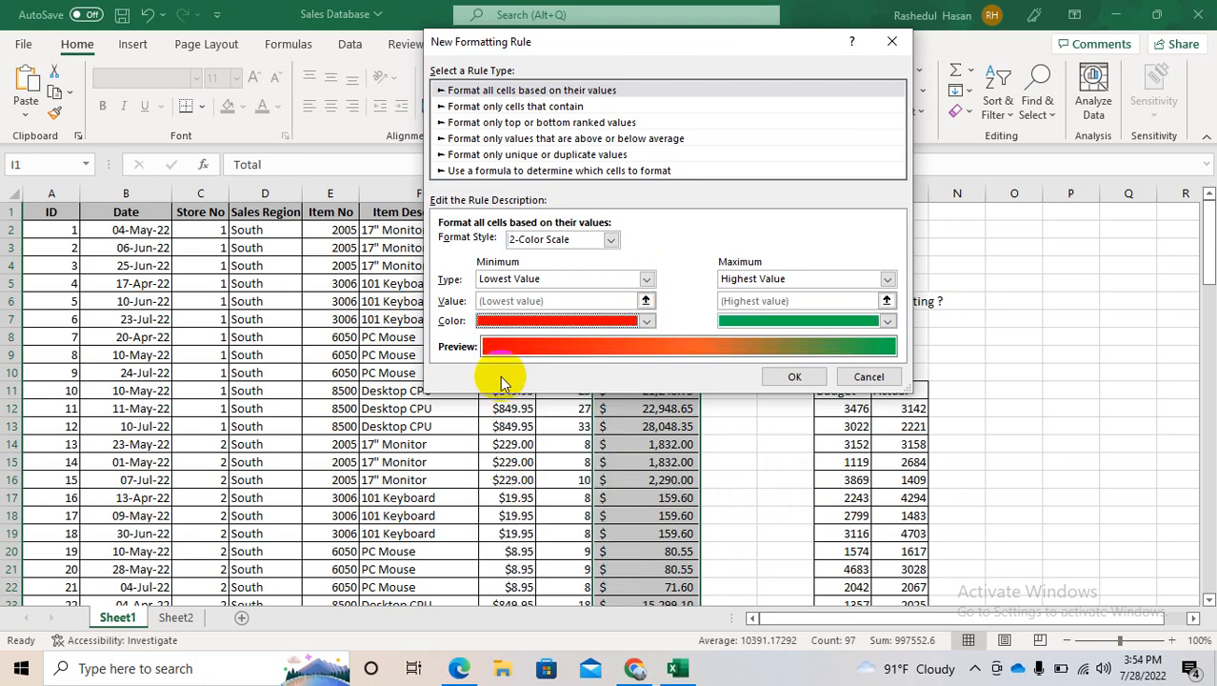
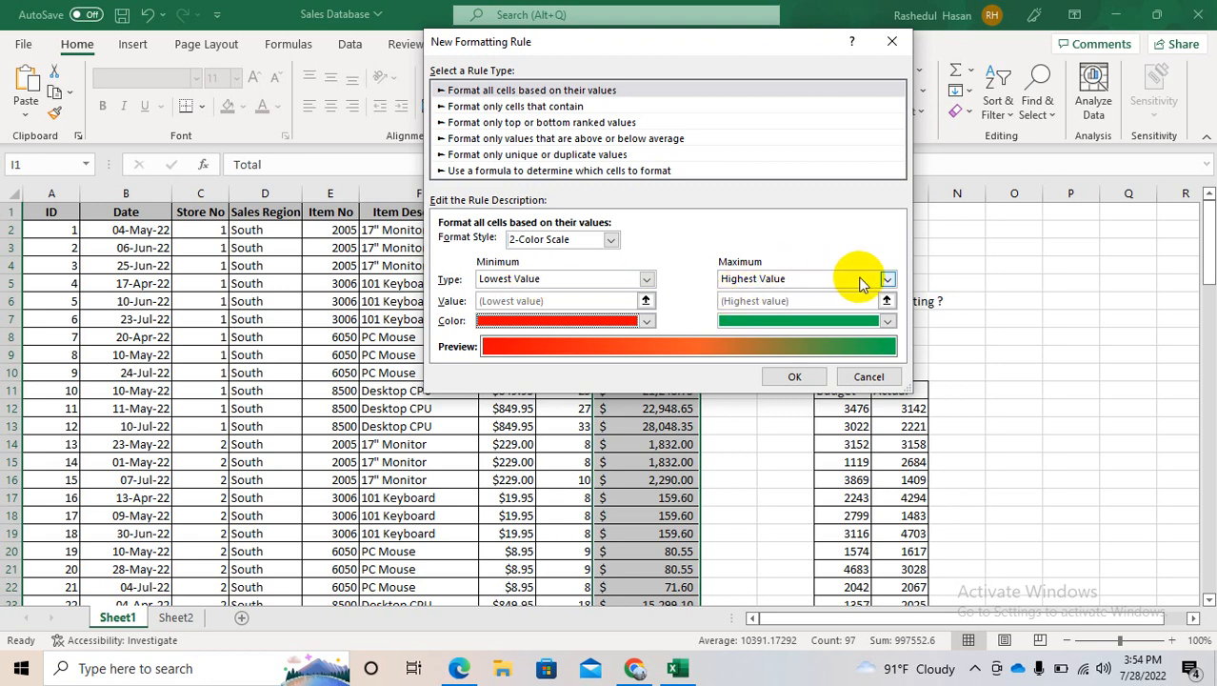
# Set the color scale's minimum to the 25th percentile and its maximum to the 75th percentile, and apply the rule
pyautogui.click(648, 279)
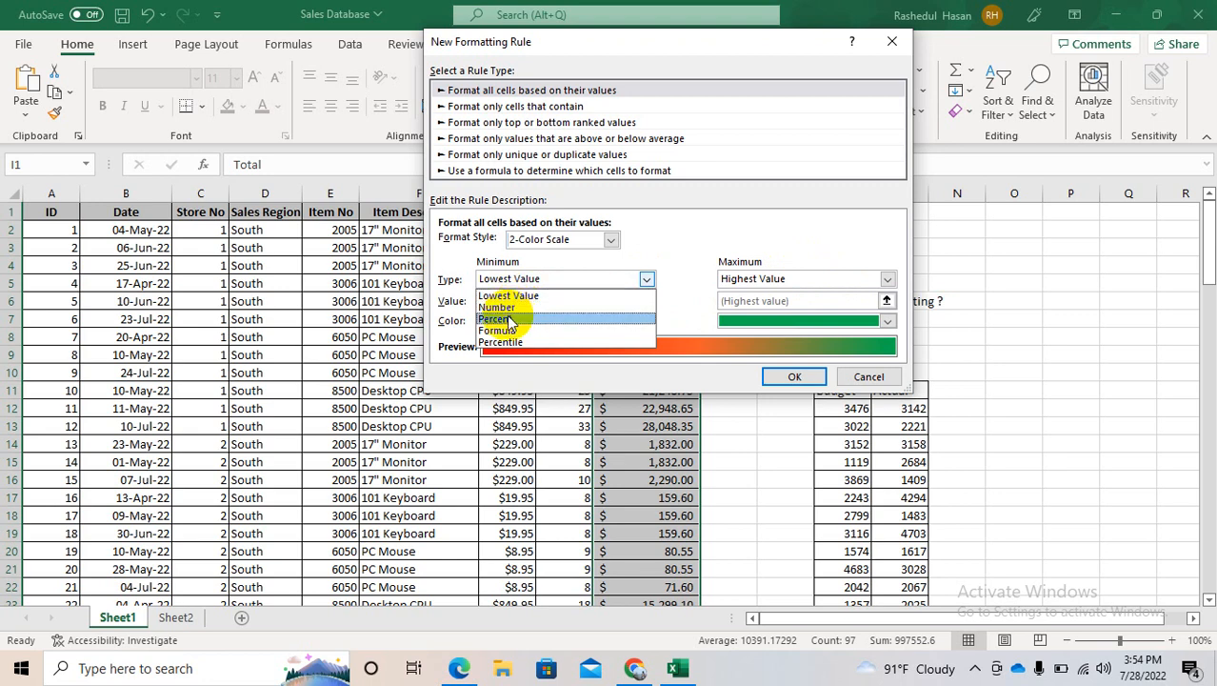
pyautogui.click(508, 343)
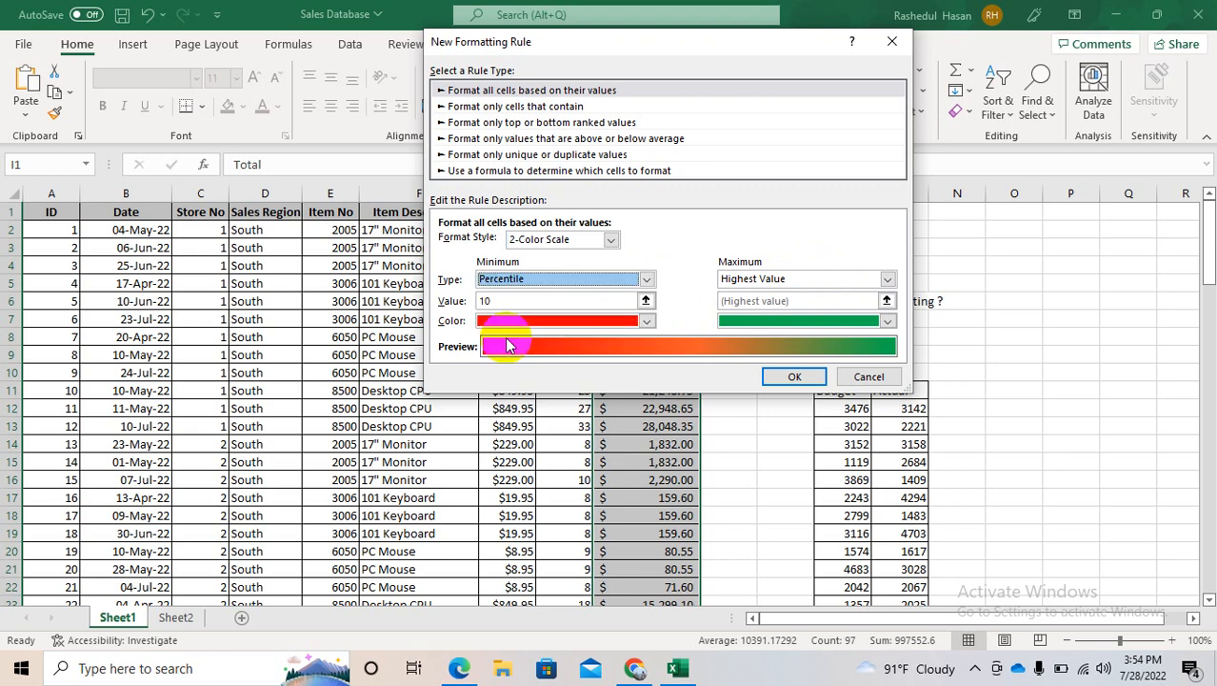
pyautogui.click(525, 300)
pyautogui.press('BackSpace')
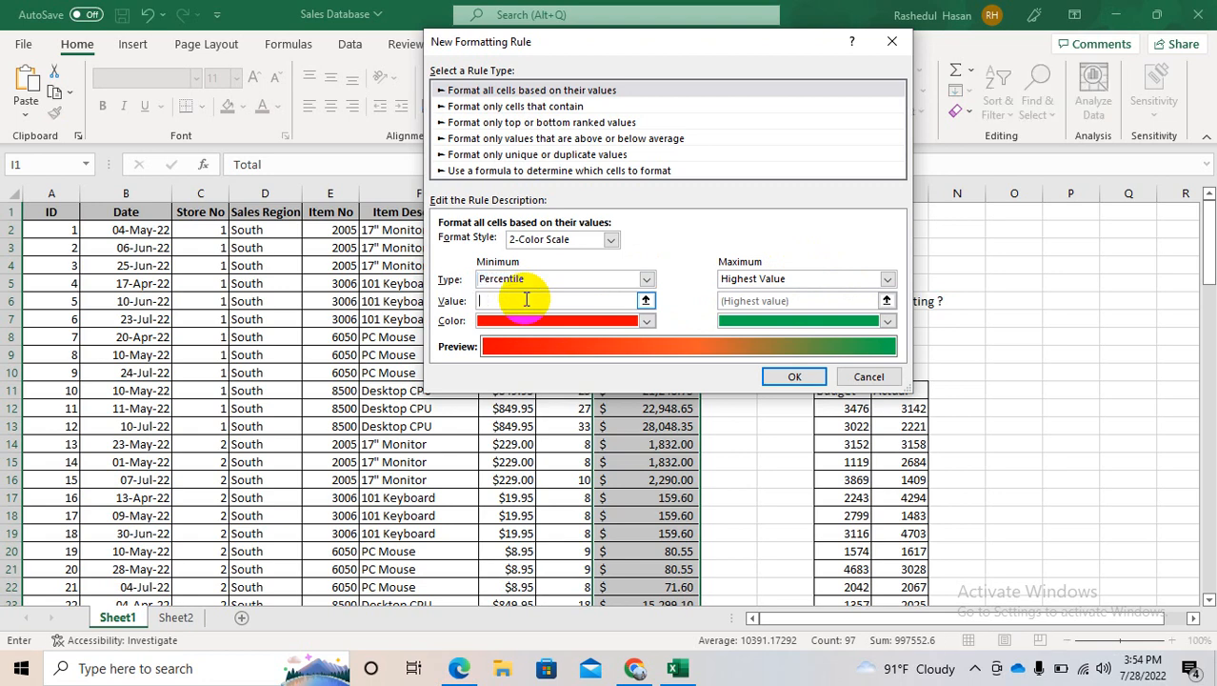
pyautogui.write('25')
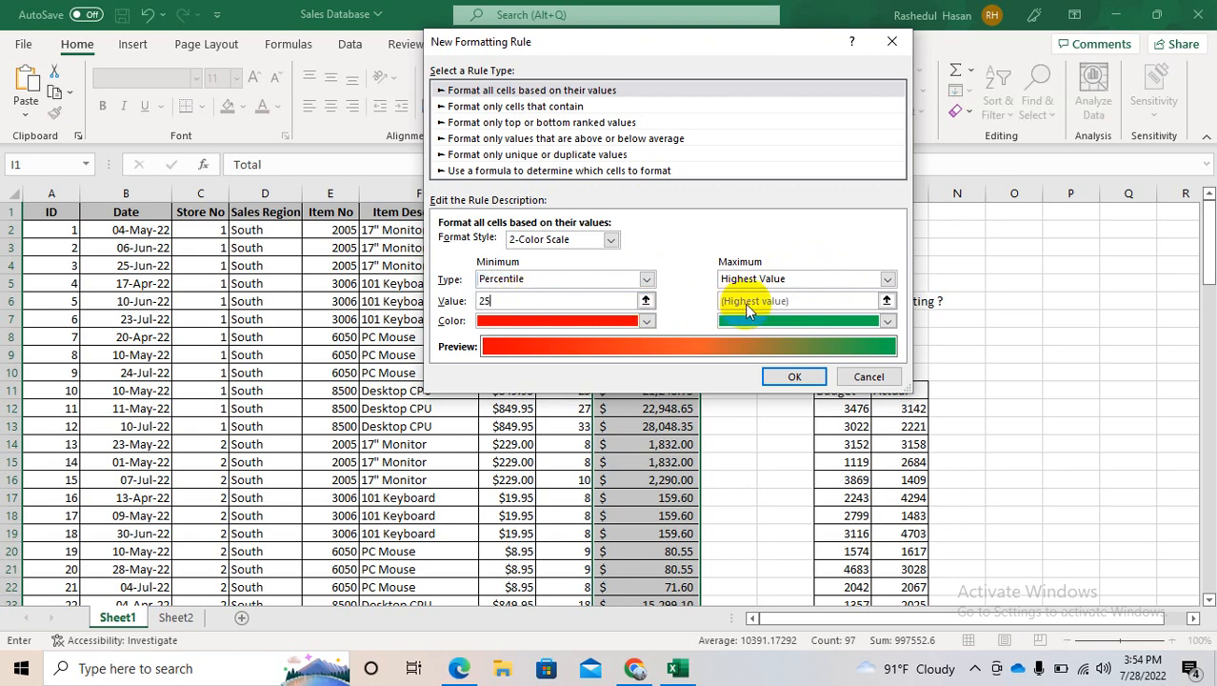
pyautogui.click(767, 279)
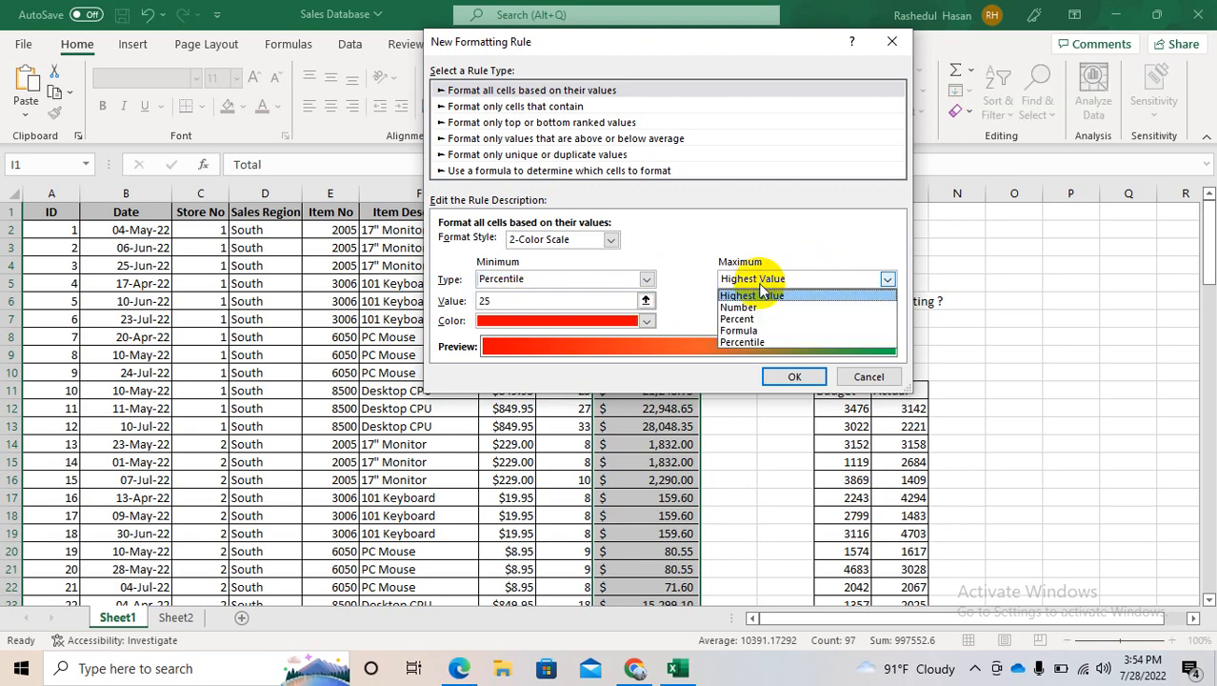
pyautogui.click(745, 343)
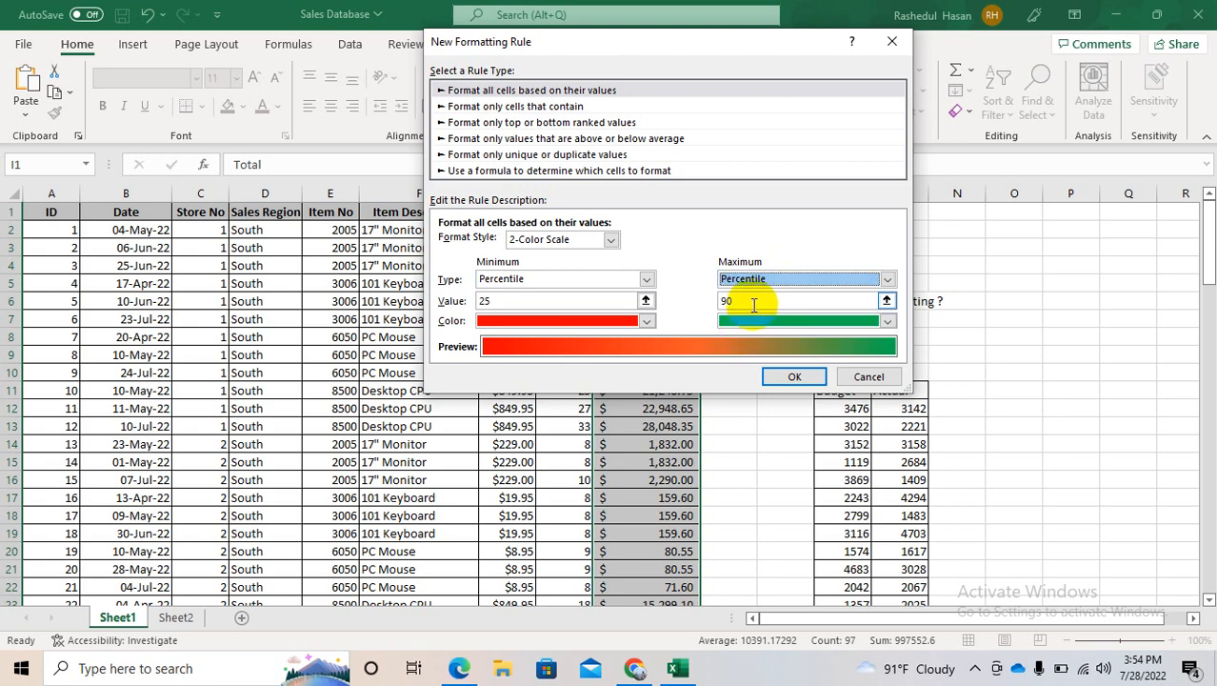
pyautogui.click(753, 302)
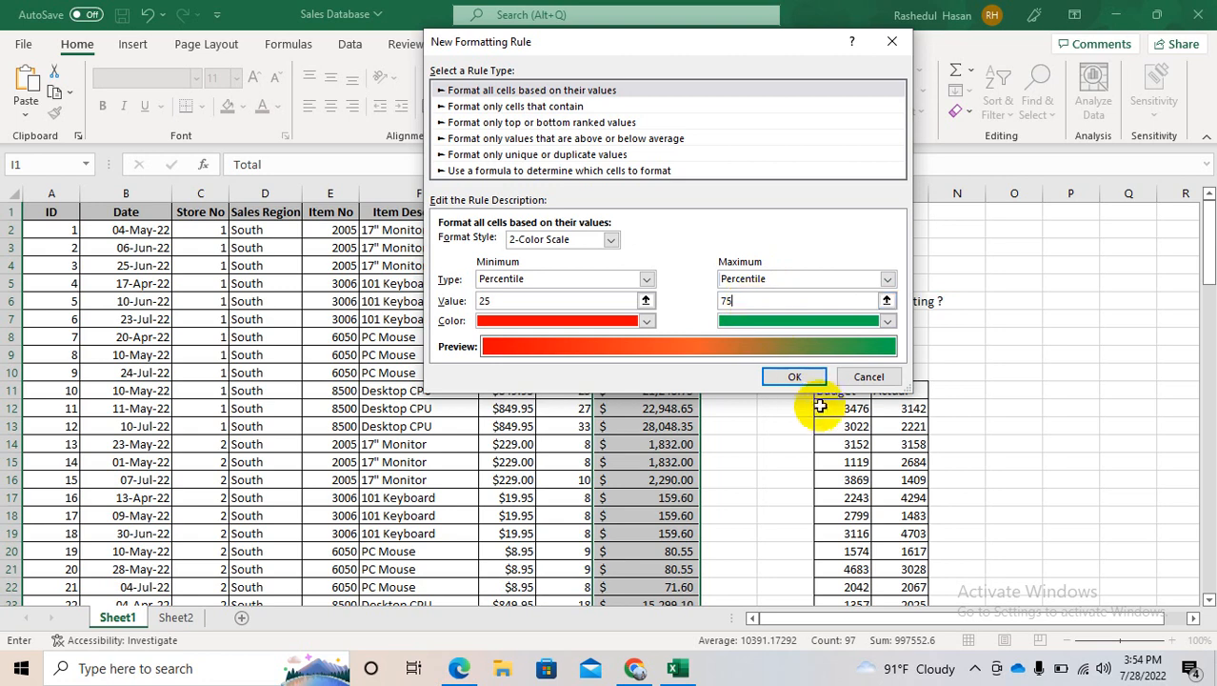
pyautogui.click(800, 381)
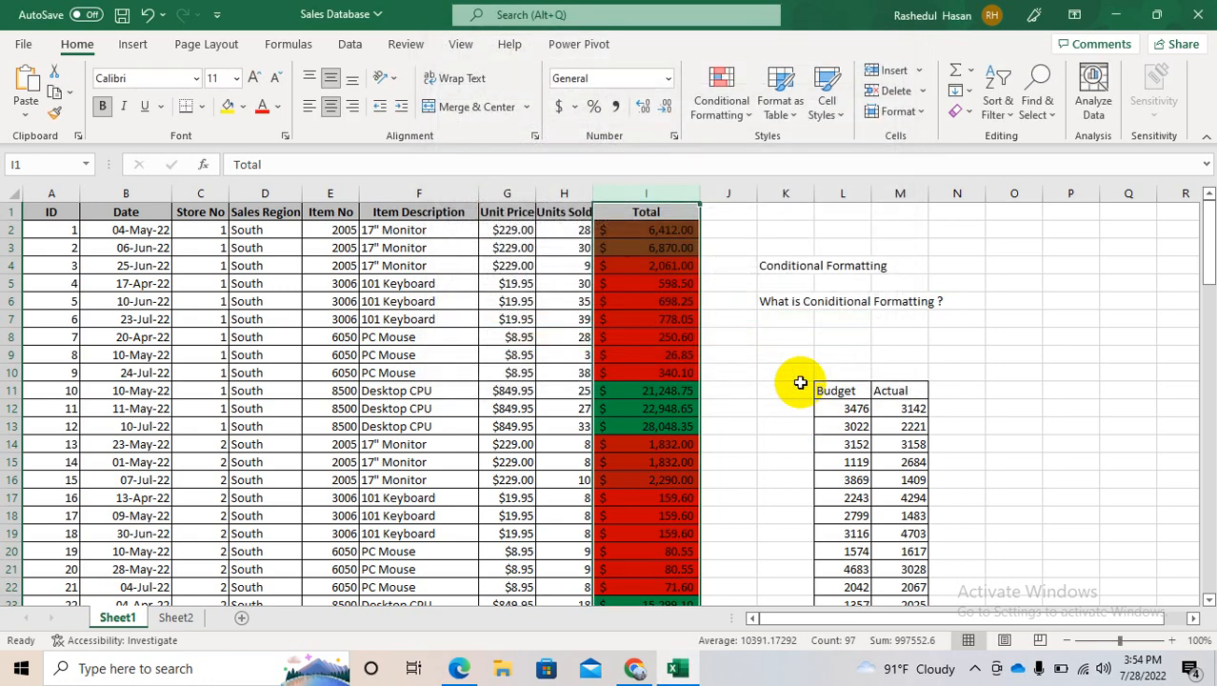
# Examine the red-to-green shading of the Total values from the header down to the last data row
pyautogui.click(723, 333)
pyautogui.click(670, 324)
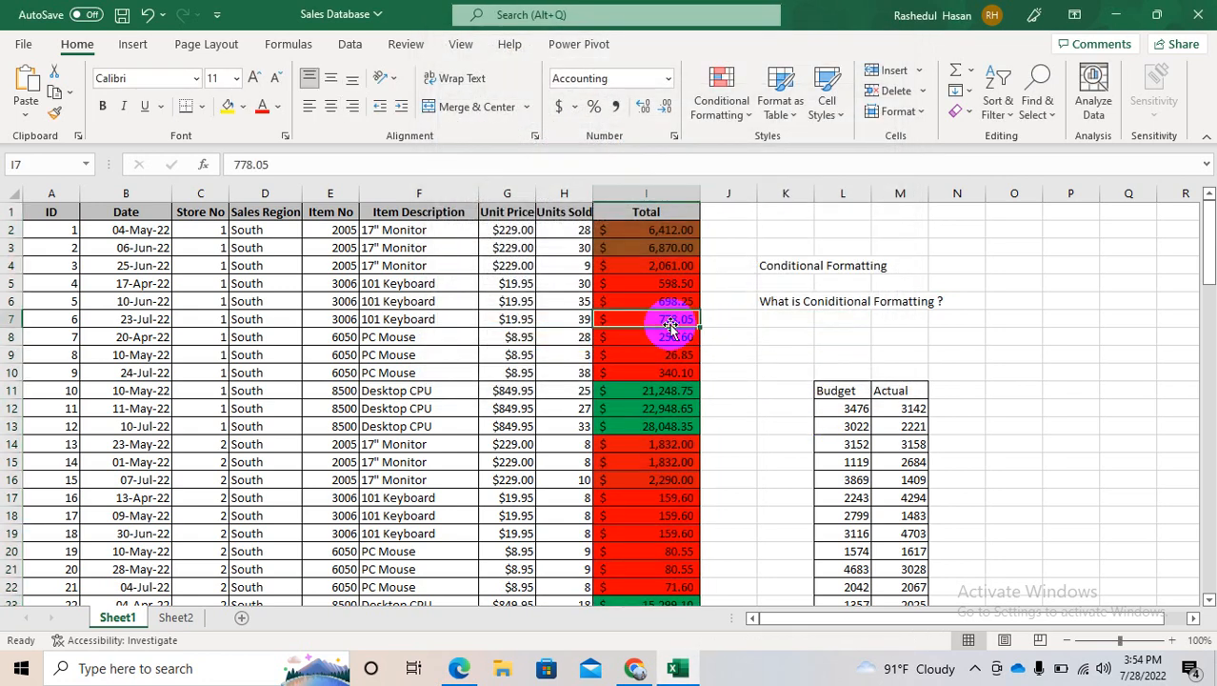
pyautogui.press('Up')
pyautogui.press('Up')
pyautogui.press('Up')
pyautogui.press('Up')
pyautogui.press('Up')
pyautogui.press('Up')
pyautogui.press('Down')
pyautogui.press('Down')
pyautogui.press('Down')
pyautogui.press('Down')
pyautogui.press('Down')
pyautogui.press('Down')
pyautogui.press('Down')
pyautogui.press('Down')
pyautogui.press('Down')
pyautogui.press('Down')
pyautogui.press('Down')
pyautogui.press('Down')
pyautogui.press('Down')
pyautogui.press('Down')
pyautogui.press('Down')
pyautogui.press('Down')
pyautogui.press('Down')
pyautogui.press('Down')
pyautogui.press('Down')
pyautogui.press('Down')
pyautogui.press('Down')
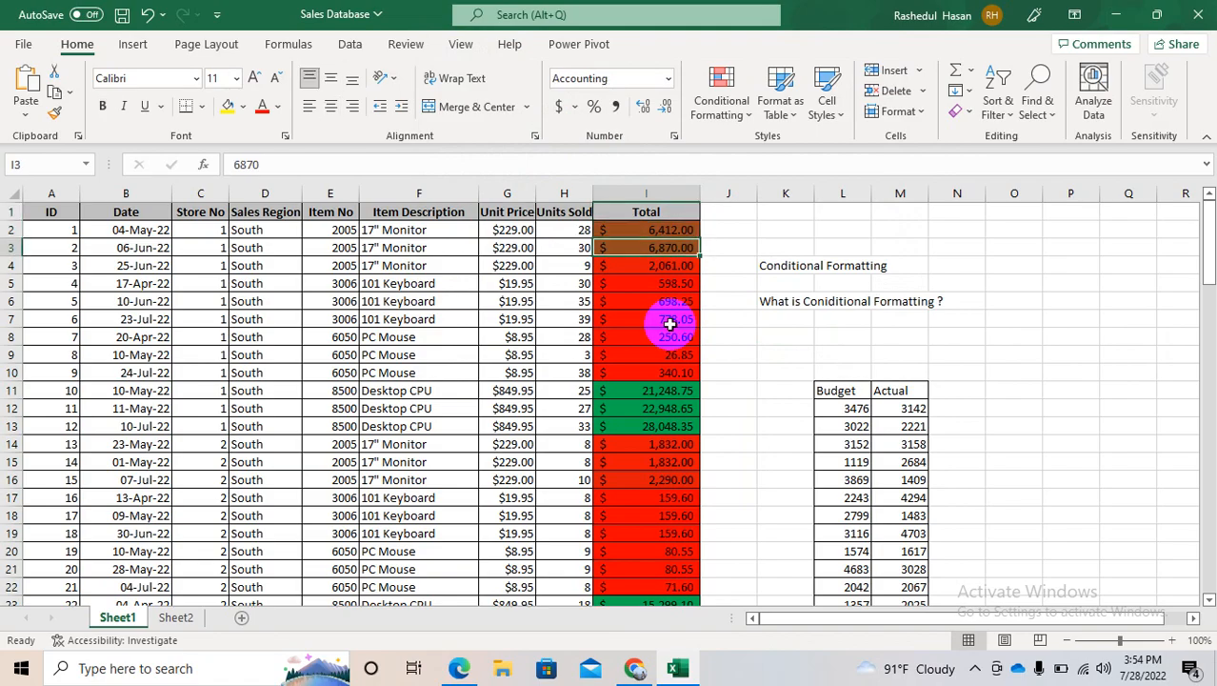
pyautogui.press('Down')
pyautogui.press('Down')
pyautogui.press('Down')
pyautogui.press('Down')
pyautogui.press('Down')
pyautogui.press('Down')
pyautogui.press('Down')
pyautogui.press('Down')
pyautogui.press('Down')
pyautogui.press('Down')
pyautogui.press('Down')
pyautogui.press('Down')
pyautogui.press('Down')
pyautogui.press('Down')
pyautogui.press('Down')
pyautogui.press('Down')
pyautogui.press('Down')
pyautogui.press('Down')
pyautogui.press('Down')
pyautogui.press('Down')
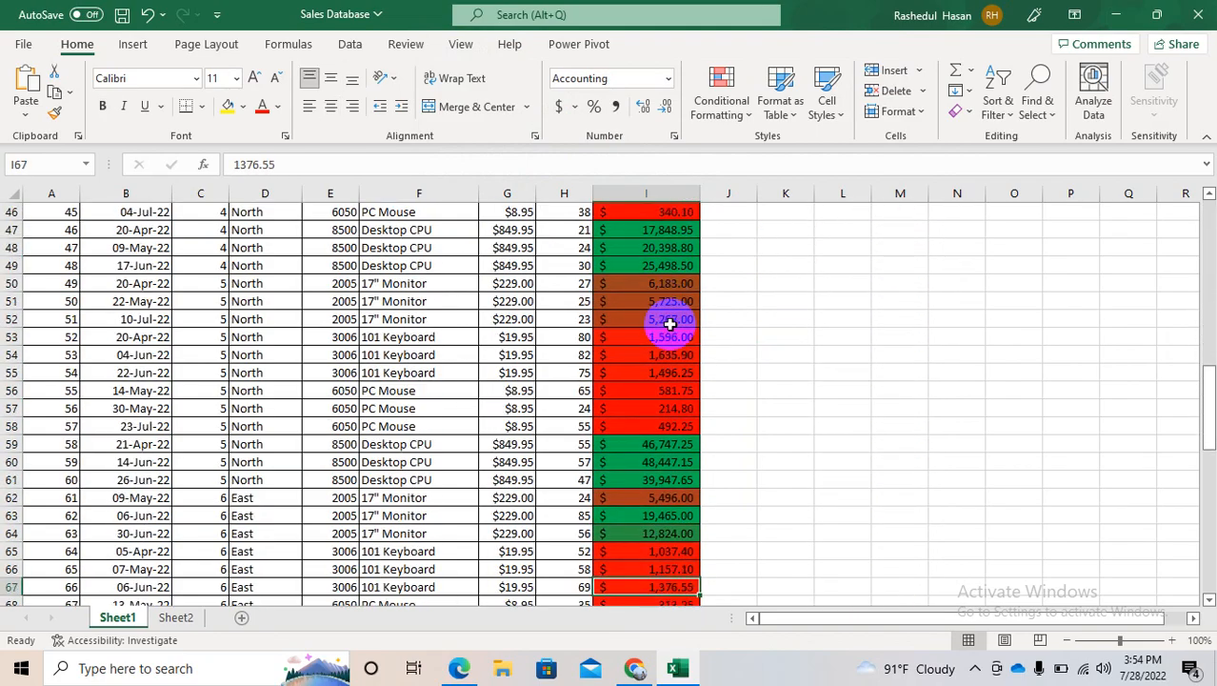
pyautogui.press('Up')
pyautogui.press('Up')
pyautogui.press('Up')
pyautogui.press('Up')
pyautogui.press('Up')
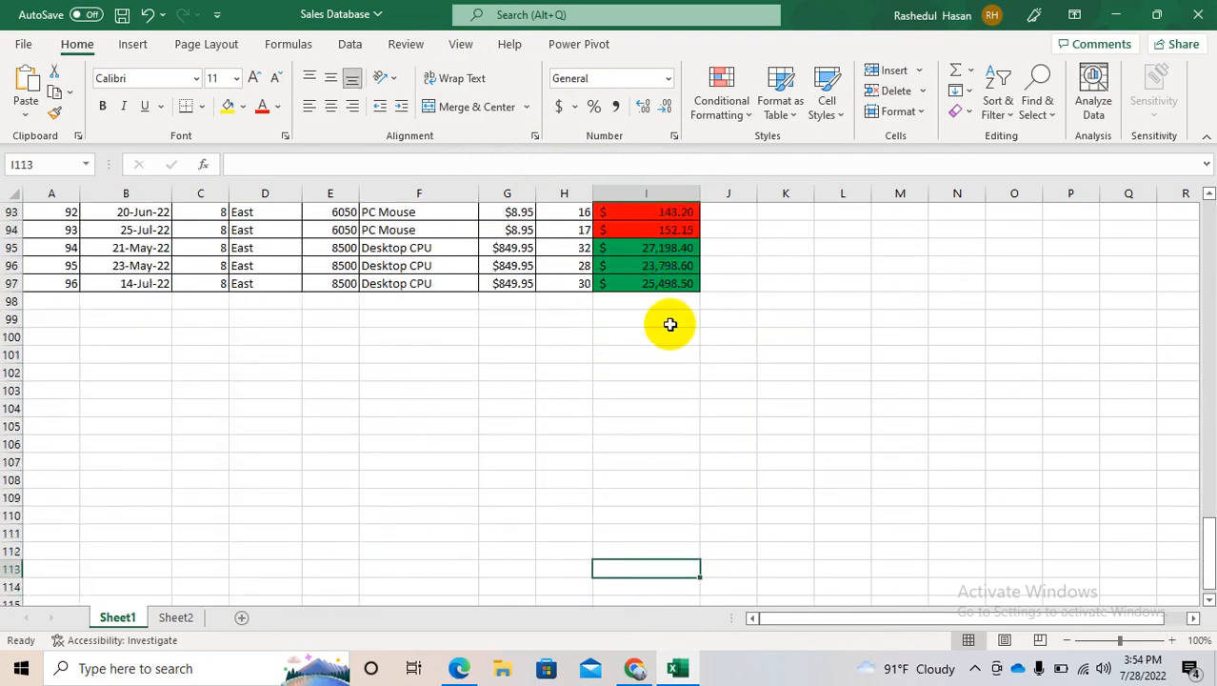
pyautogui.press('Up')
pyautogui.press('Up')
pyautogui.press('Up')
pyautogui.press('Up')
pyautogui.press('Up')
pyautogui.press('Up')
pyautogui.press('Up')
pyautogui.press('Up')
pyautogui.press('Up')
pyautogui.press('Up')
pyautogui.press('Up')
pyautogui.press('Up')
pyautogui.press('Up')
pyautogui.press('Up')
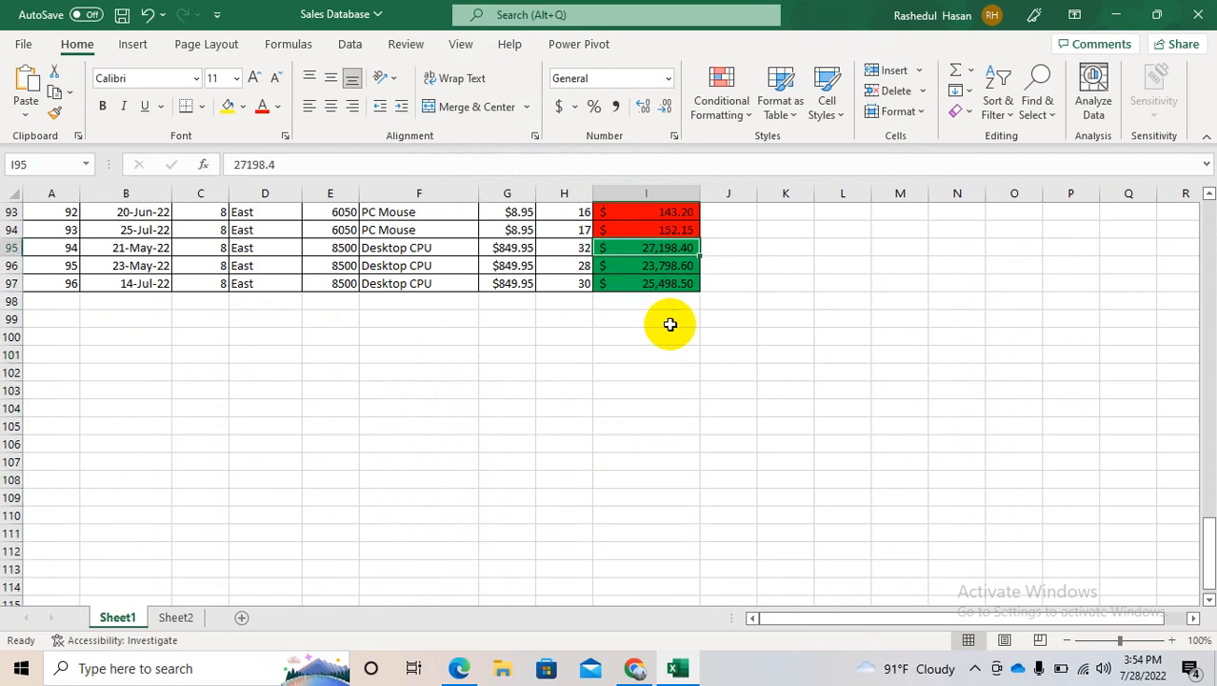
# Select the Total column's data and change its existing color-scale rule to a 3-Color Scale with a yellow 50th-percentile midpoint, then apply it
pyautogui.press('Down')
pyautogui.press('Down')
pyautogui.hotkey('ctrl', 'shift', 'Up')
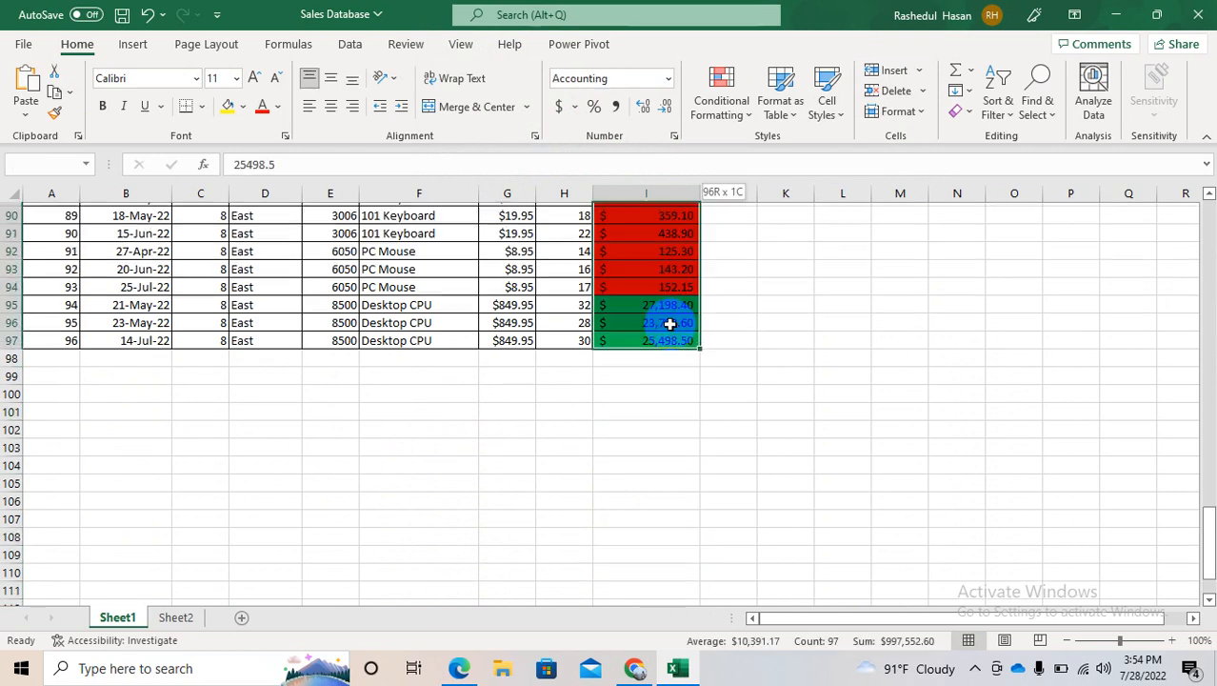
pyautogui.click(732, 113)
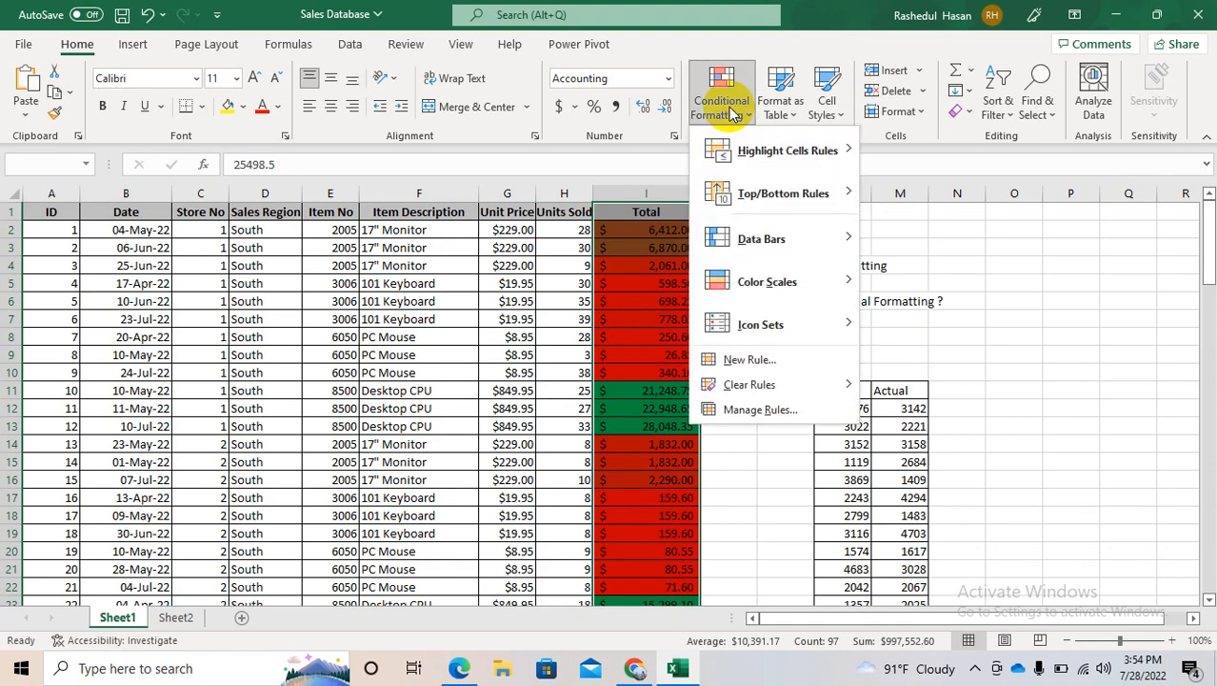
pyautogui.click(767, 410)
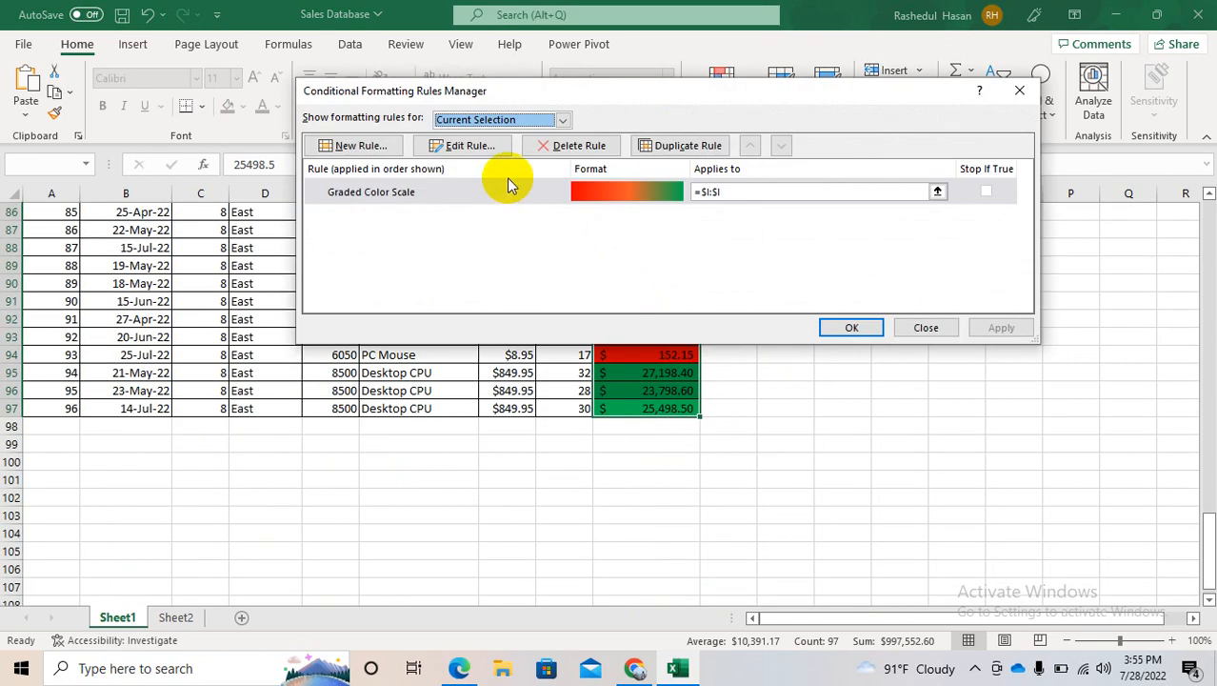
pyautogui.click(473, 144)
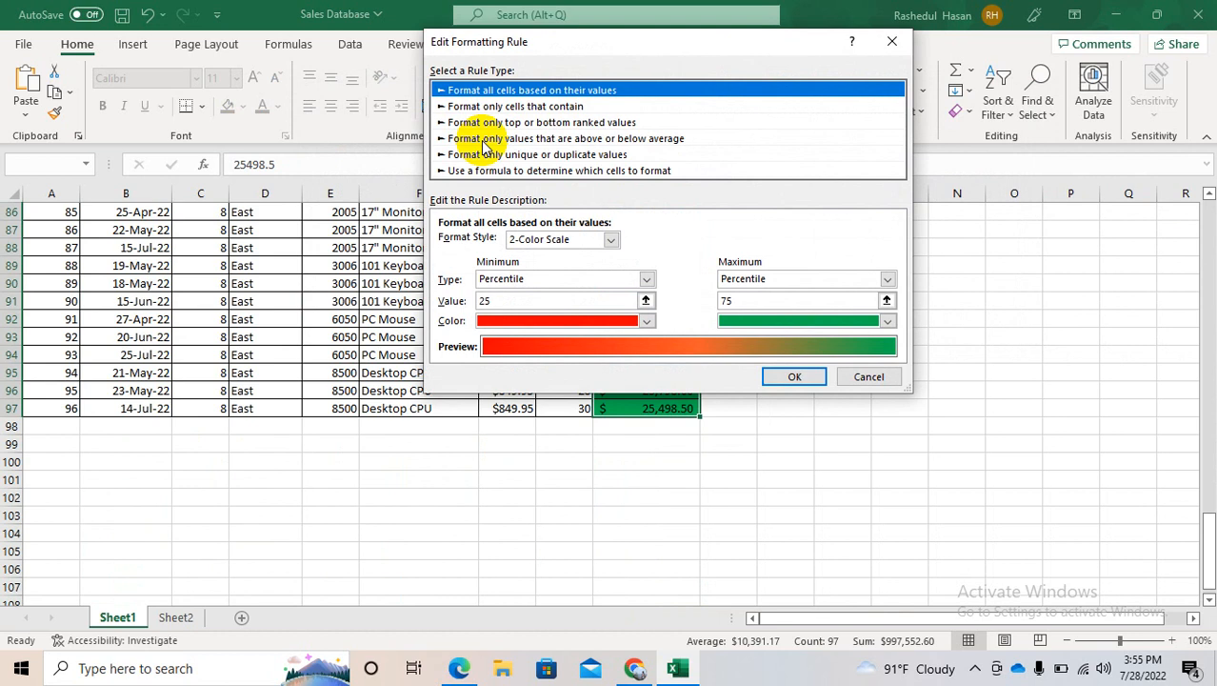
pyautogui.click(610, 239)
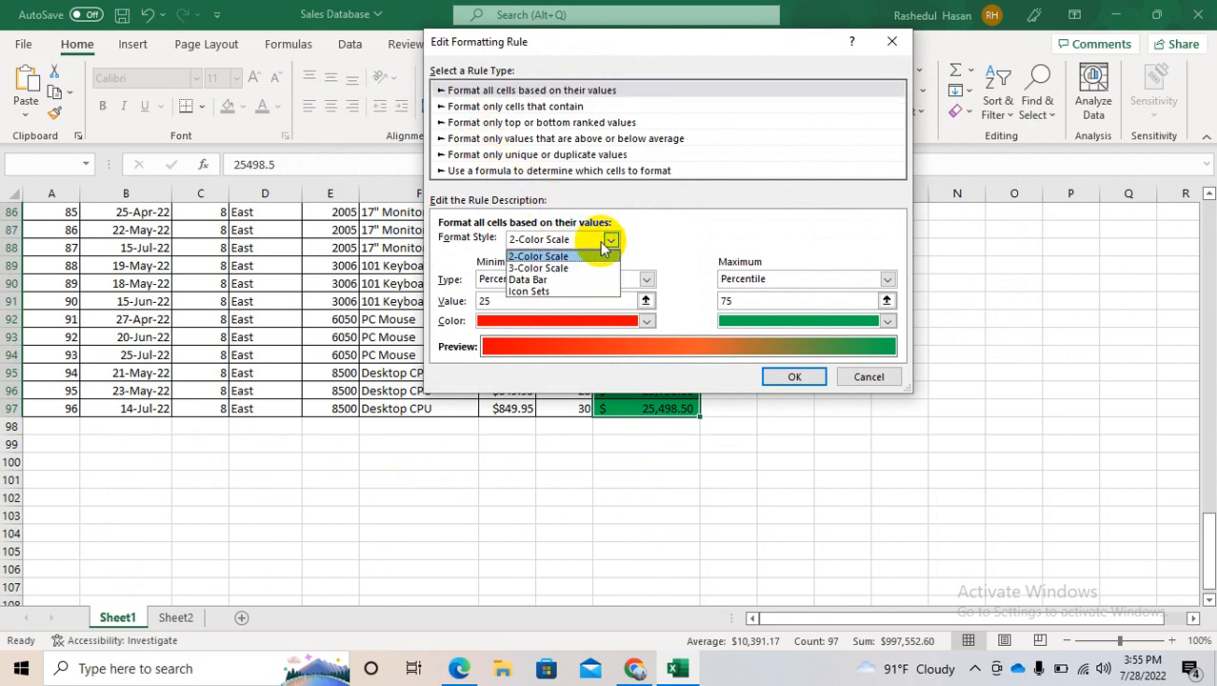
pyautogui.click(539, 269)
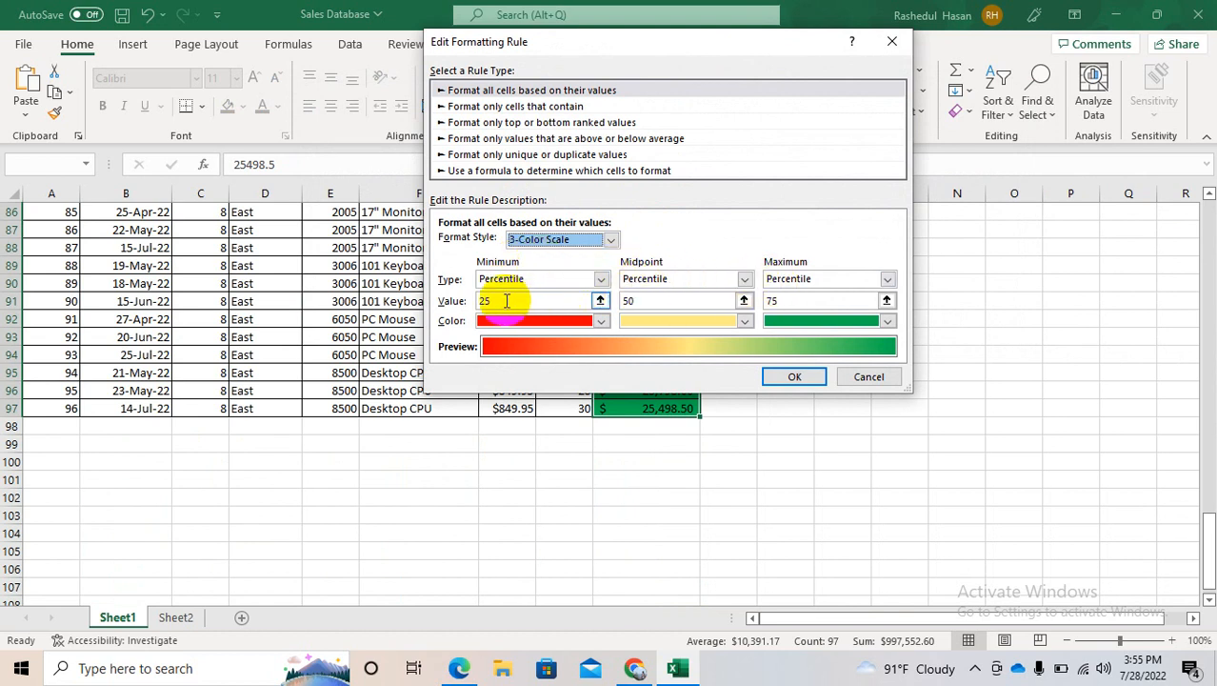
pyautogui.click(682, 320)
pyautogui.click(682, 320)
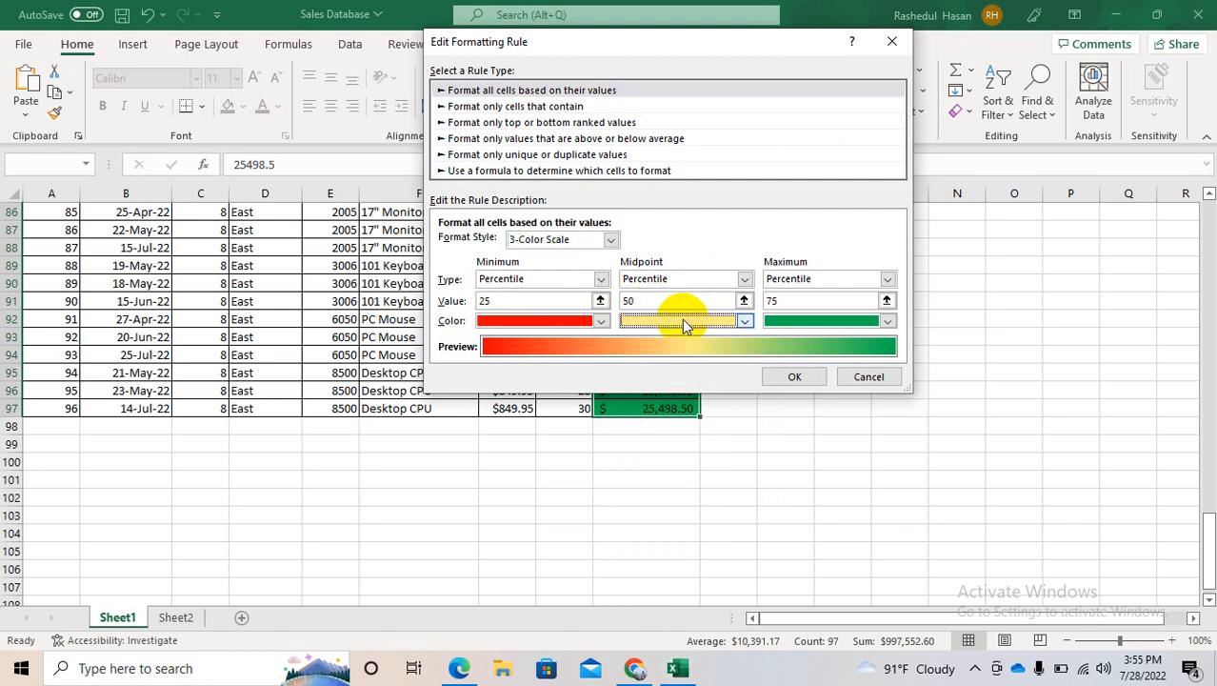
pyautogui.click(793, 376)
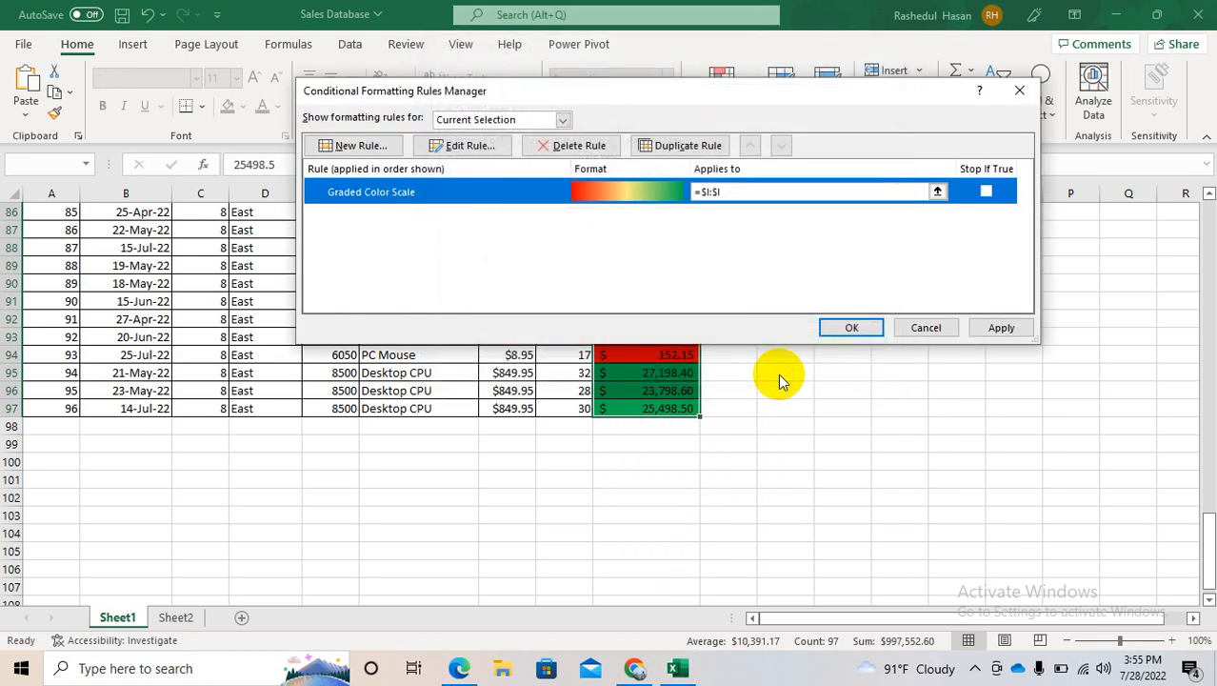
pyautogui.click(824, 328)
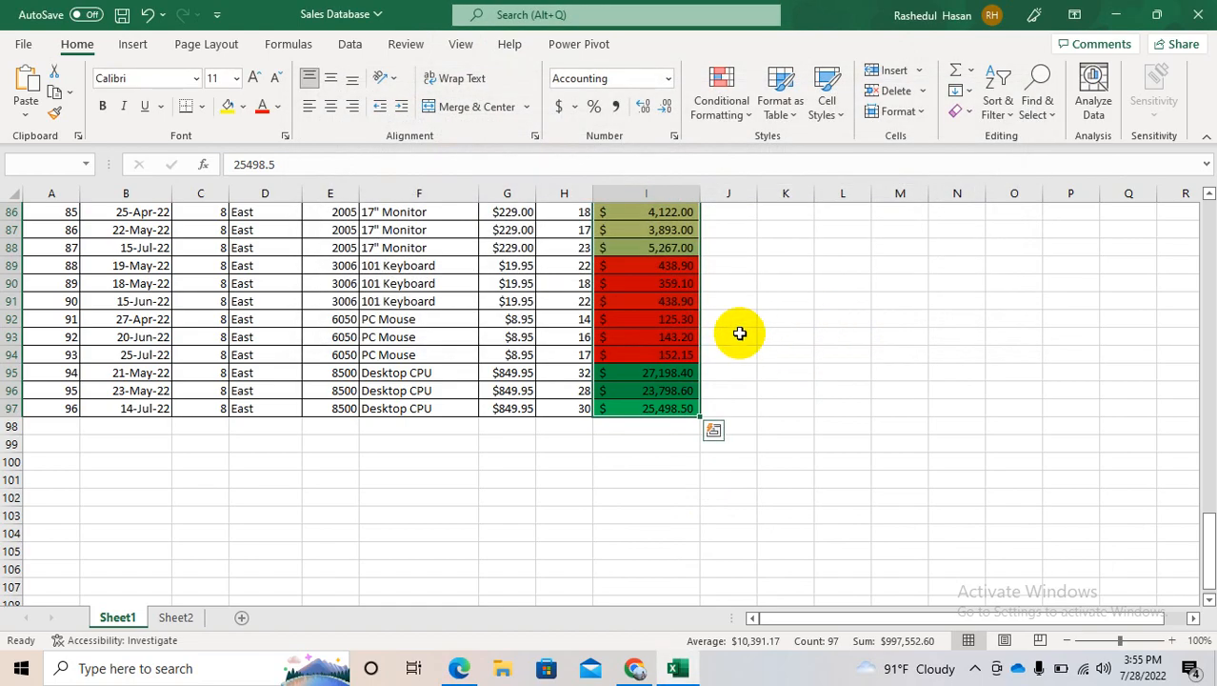
# Examine the red, yellow and green shading of the Total values from the last rows up to the header
pyautogui.press('Up')
pyautogui.press('Up')
pyautogui.press('Up')
pyautogui.press('Up')
pyautogui.press('Up')
pyautogui.press('Up')
pyautogui.press('Up')
pyautogui.press('Up')
pyautogui.press('Up')
pyautogui.press('Up')
pyautogui.press('Up')
pyautogui.press('Up')
pyautogui.press('Up')
pyautogui.press('Up')
pyautogui.press('Up')
pyautogui.press('Up')
pyautogui.press('Up')
pyautogui.press('Up')
pyautogui.press('Up')
pyautogui.press('Up')
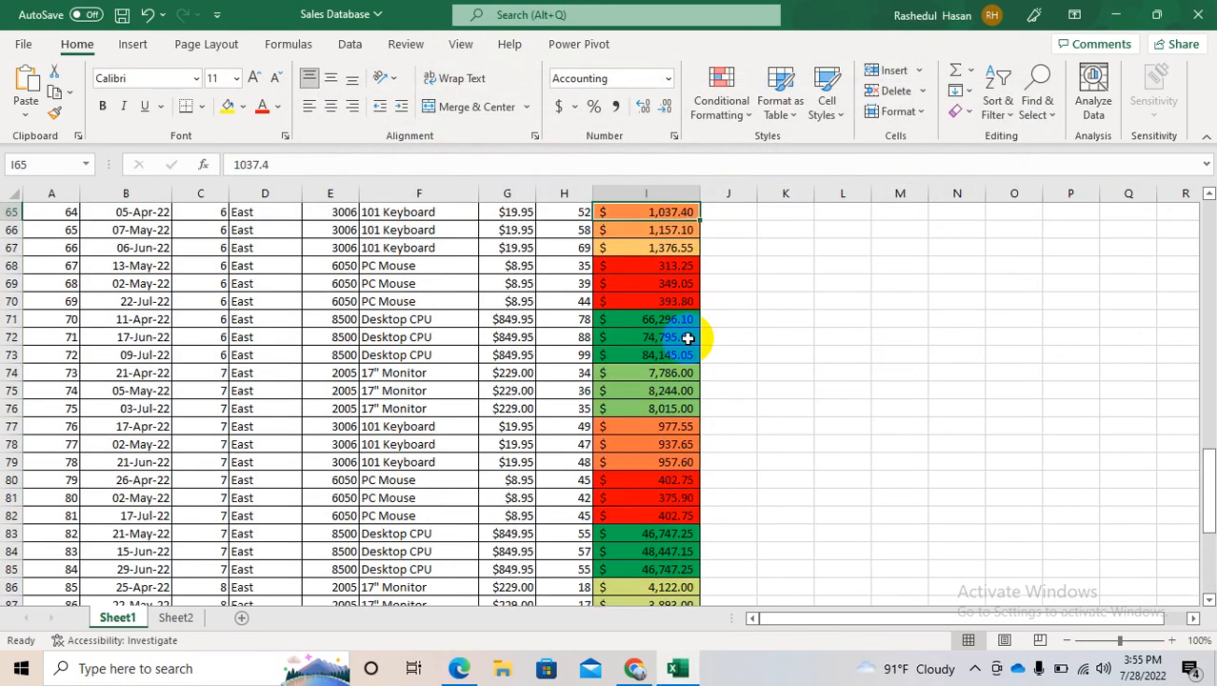
pyautogui.press('Up')
pyautogui.press('Up')
pyautogui.press('Up')
pyautogui.press('Up')
pyautogui.press('Up')
pyautogui.press('Up')
pyautogui.press('Up')
pyautogui.press('Up')
pyautogui.press('Up')
pyautogui.press('Up')
pyautogui.press('Up')
pyautogui.press('Up')
pyautogui.press('Up')
pyautogui.press('Up')
pyautogui.press('Up')
pyautogui.press('Up')
pyautogui.press('Up')
pyautogui.press('Up')
pyautogui.press('Up')
pyautogui.press('Up')
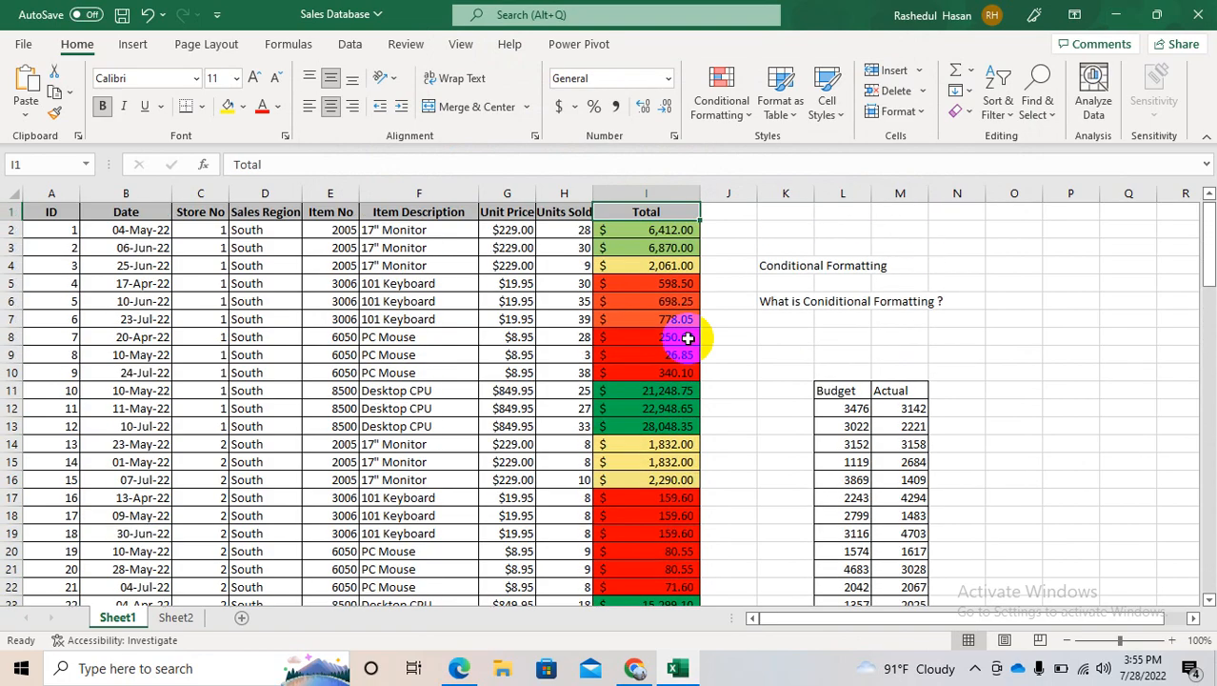
# Select the Total column's data and clear the conditional formatting rules from the entire sheet
pyautogui.press('Down')
pyautogui.hotkey('ctrl', 'shift', 'Down')
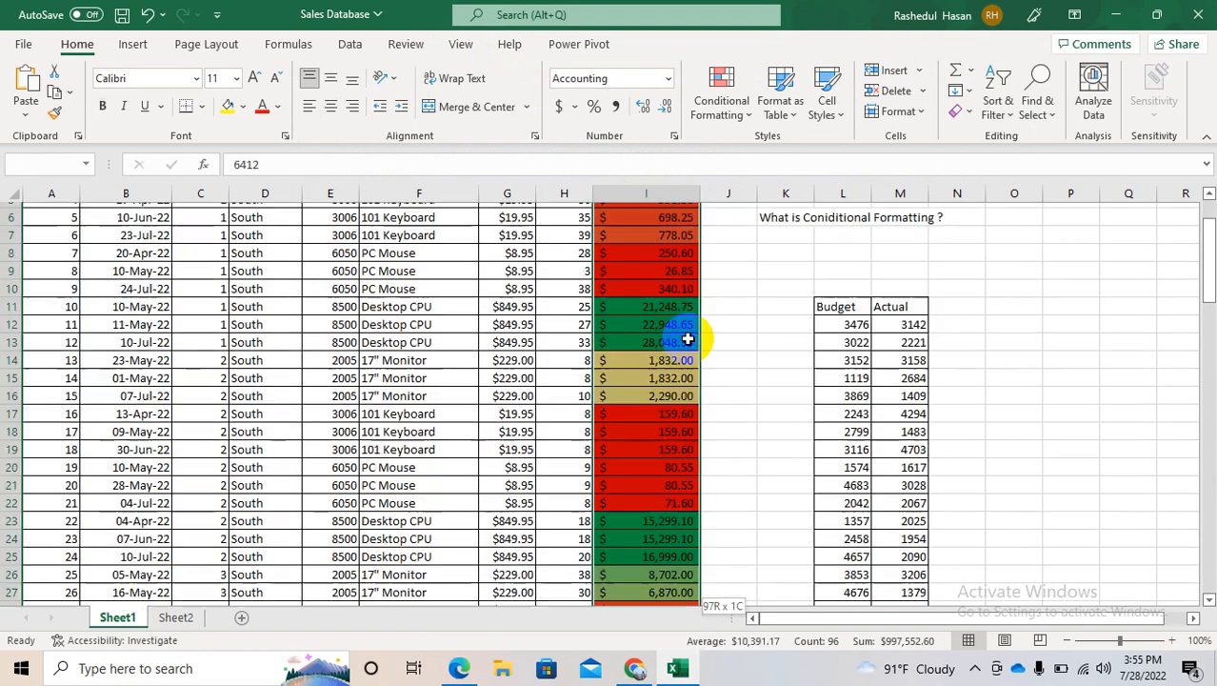
pyautogui.click(748, 100)
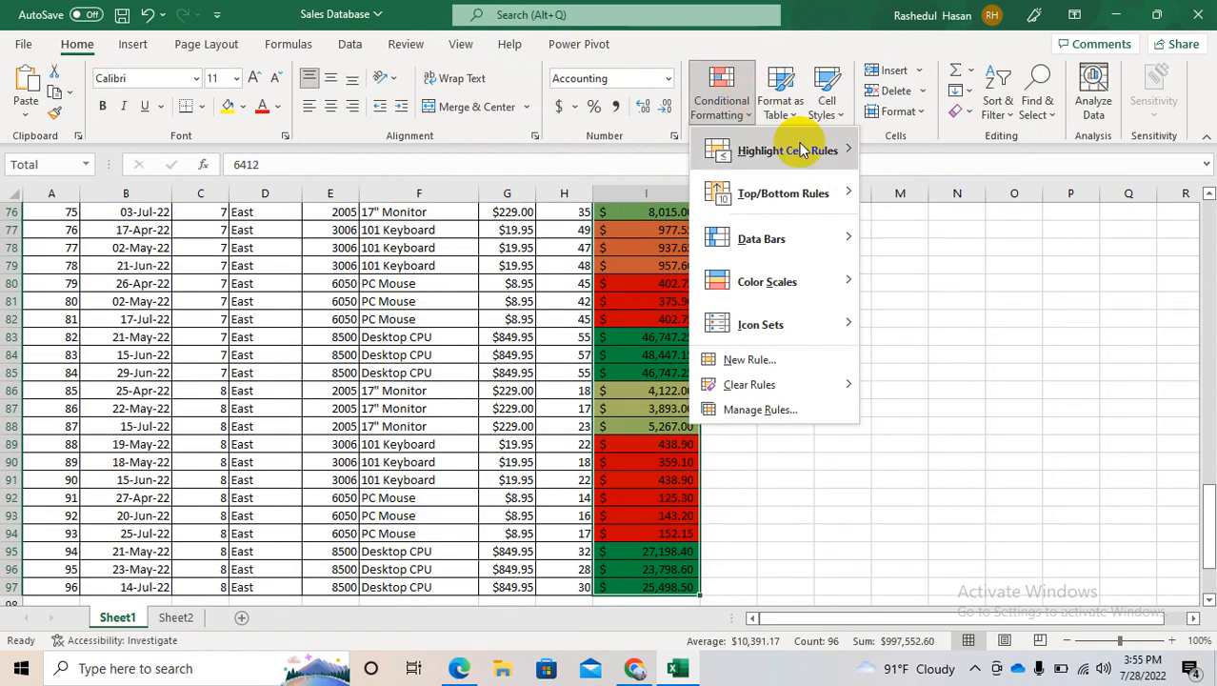
pyautogui.moveTo(805, 386)
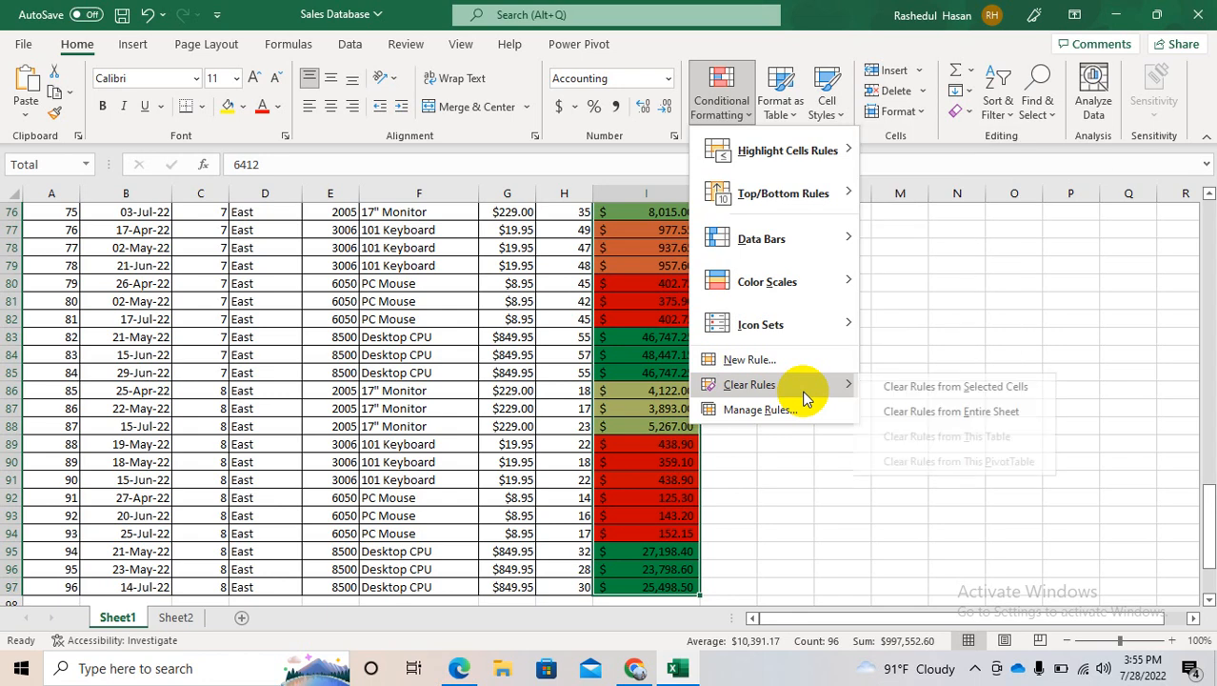
pyautogui.click(912, 410)
# Start a new formatting rule for the selected Total values with the Data Bar format style
pyautogui.click(727, 109)
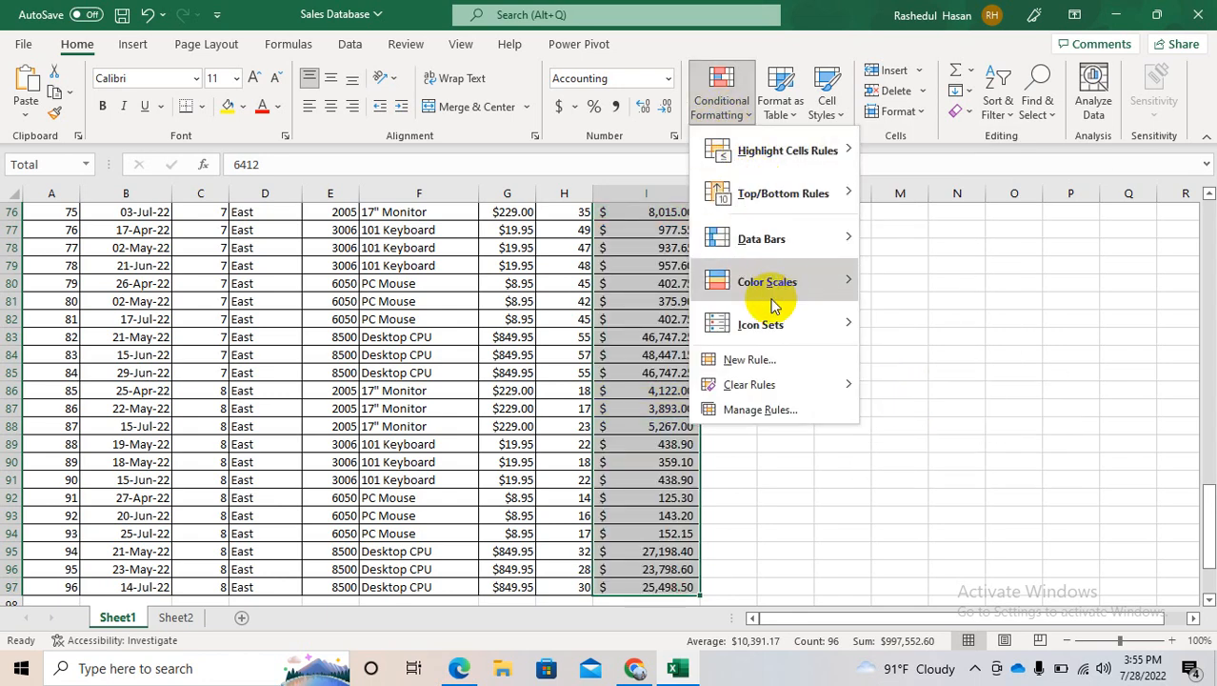
pyautogui.click(750, 357)
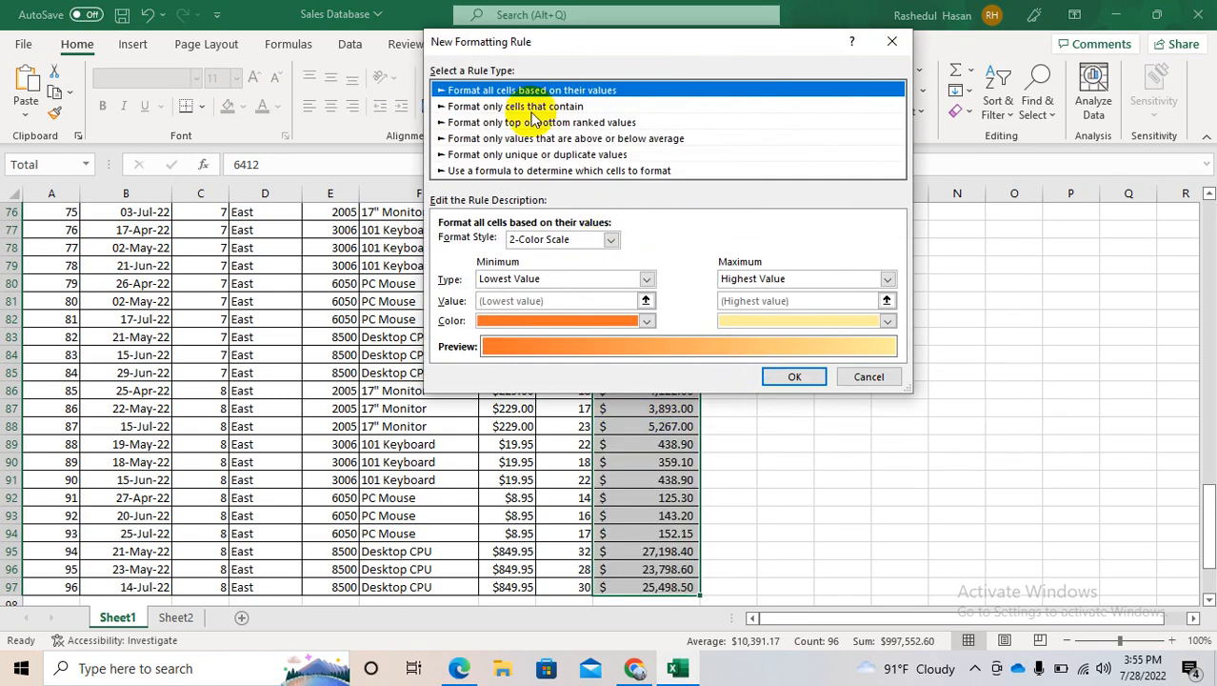
pyautogui.click(611, 240)
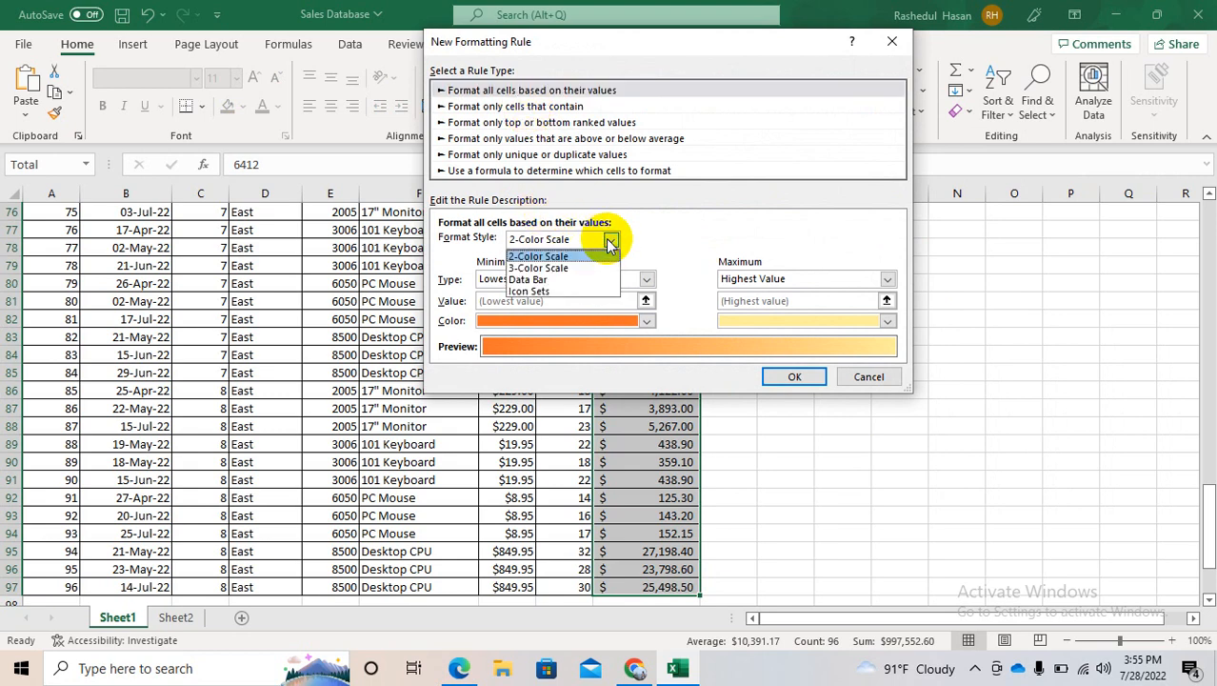
pyautogui.click(557, 280)
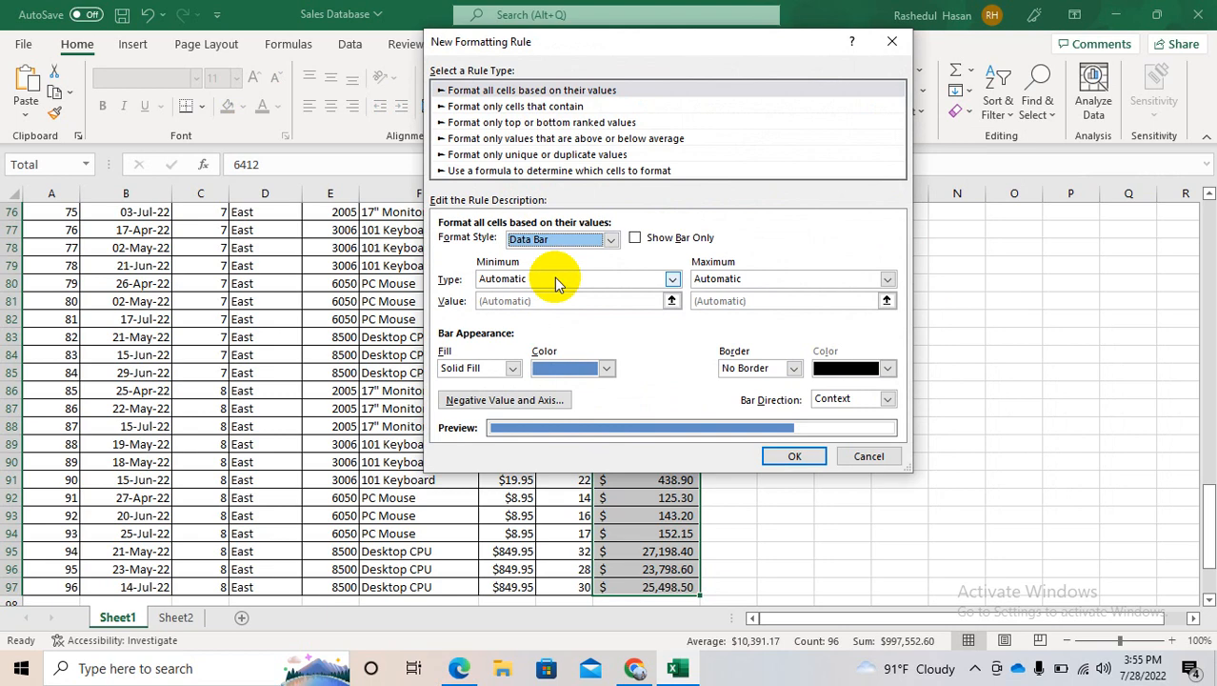
# Set the data bar's minimum type to Lowest Value and its maximum type to Highest Value
pyautogui.click(554, 277)
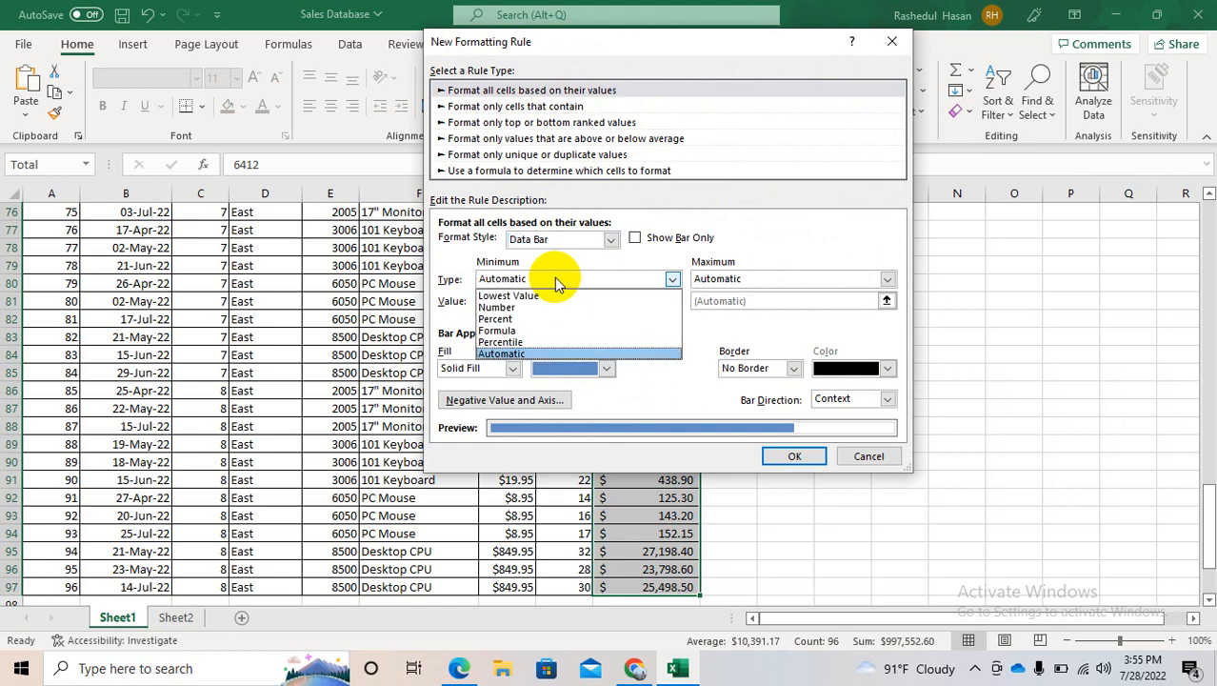
pyautogui.click(554, 277)
pyautogui.click(554, 277)
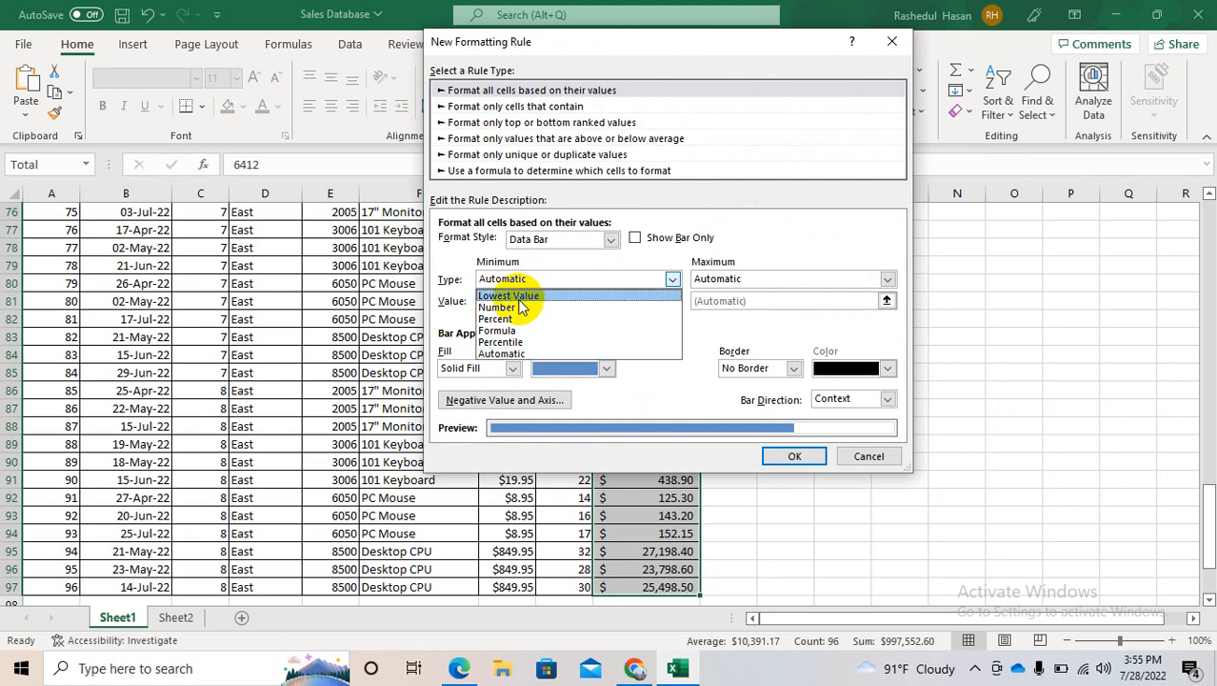
pyautogui.click(517, 296)
pyautogui.click(789, 278)
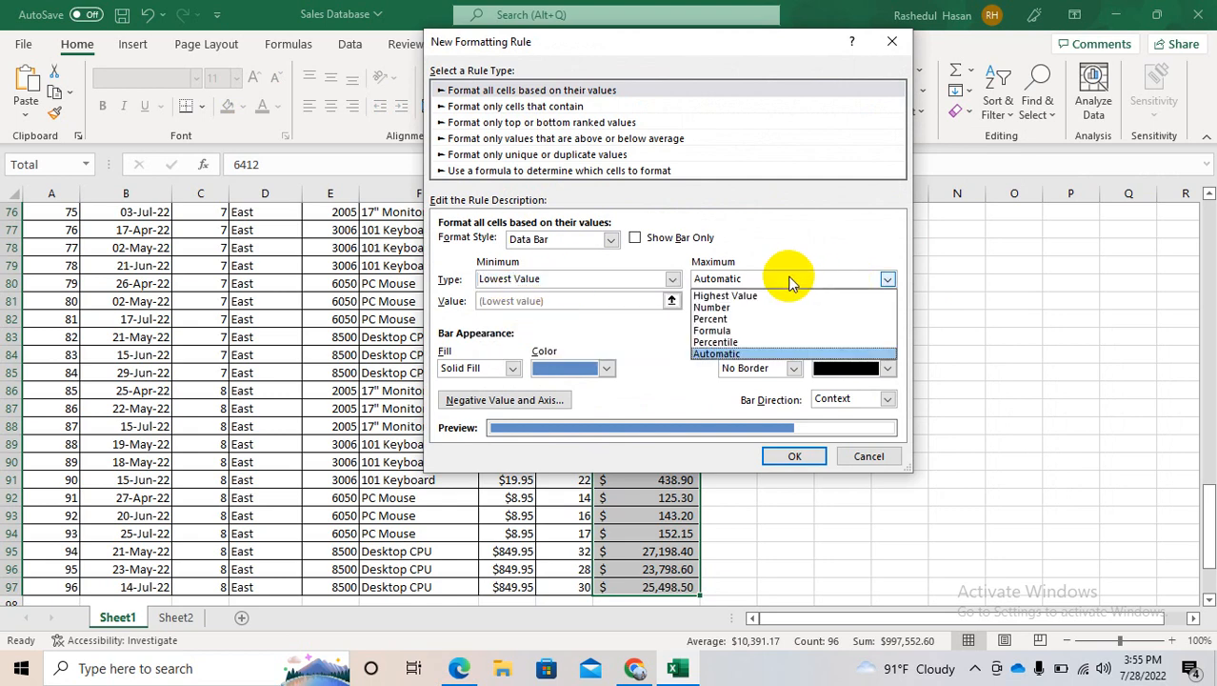
pyautogui.click(753, 296)
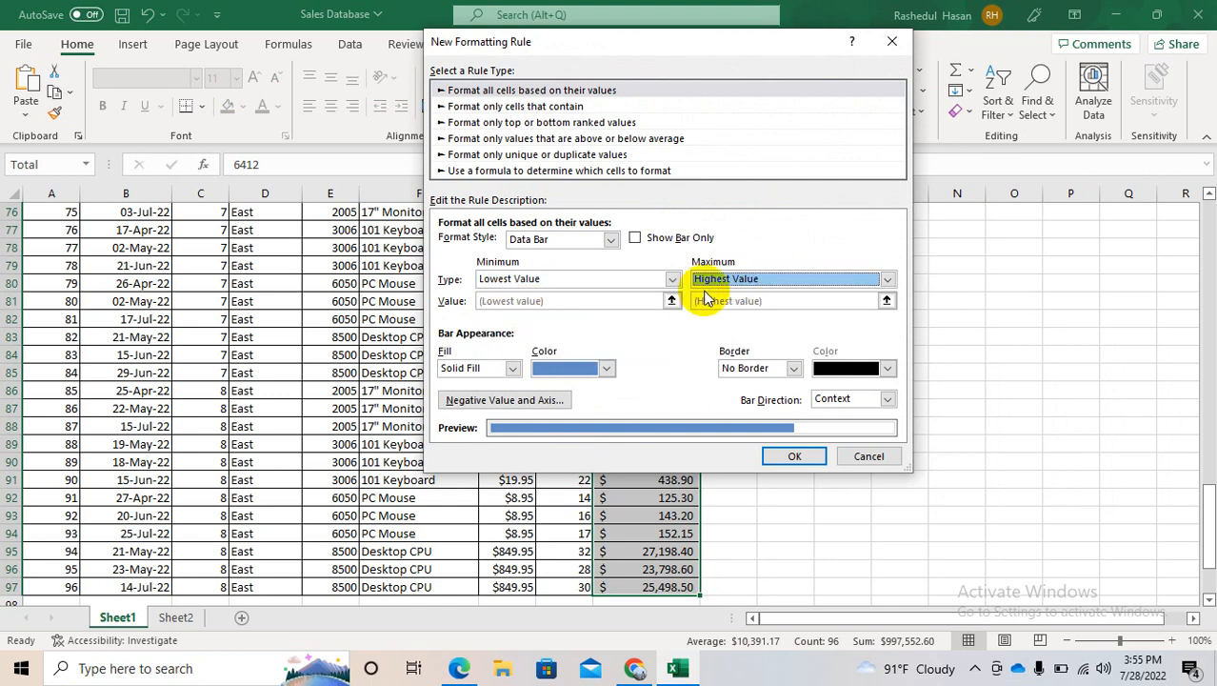
# Set the data bar's minimum to the number 5000 and its maximum to the number 25000
pyautogui.click(614, 279)
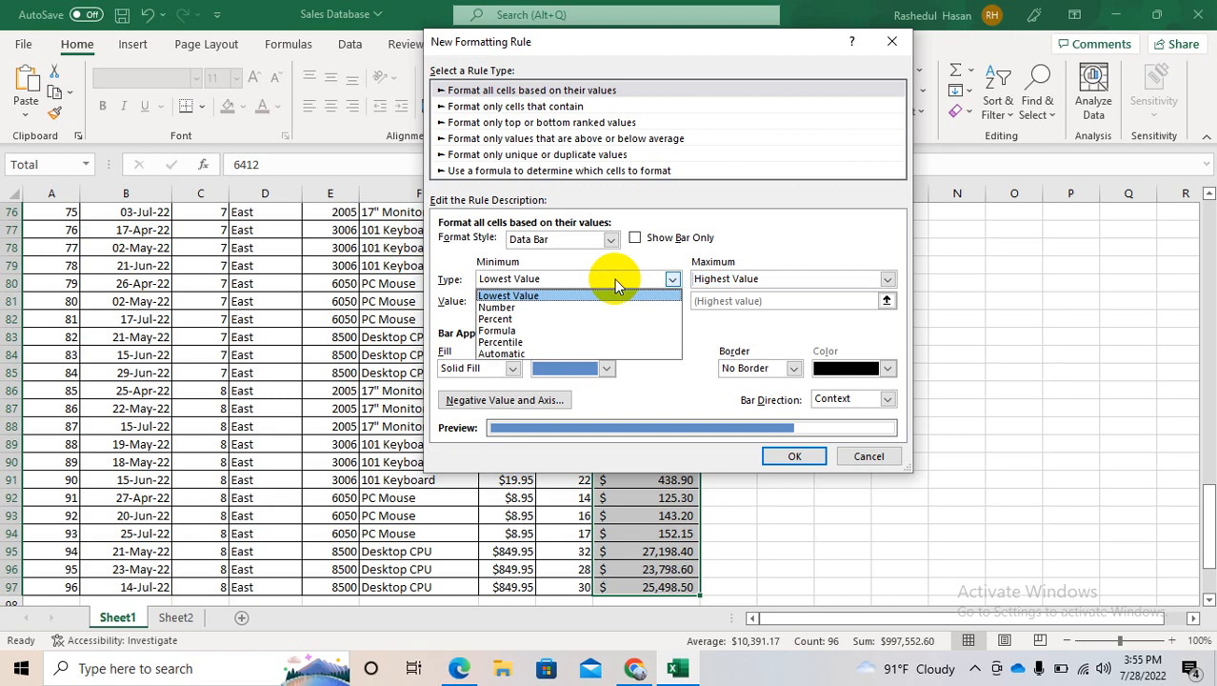
pyautogui.click(553, 306)
pyautogui.click(551, 301)
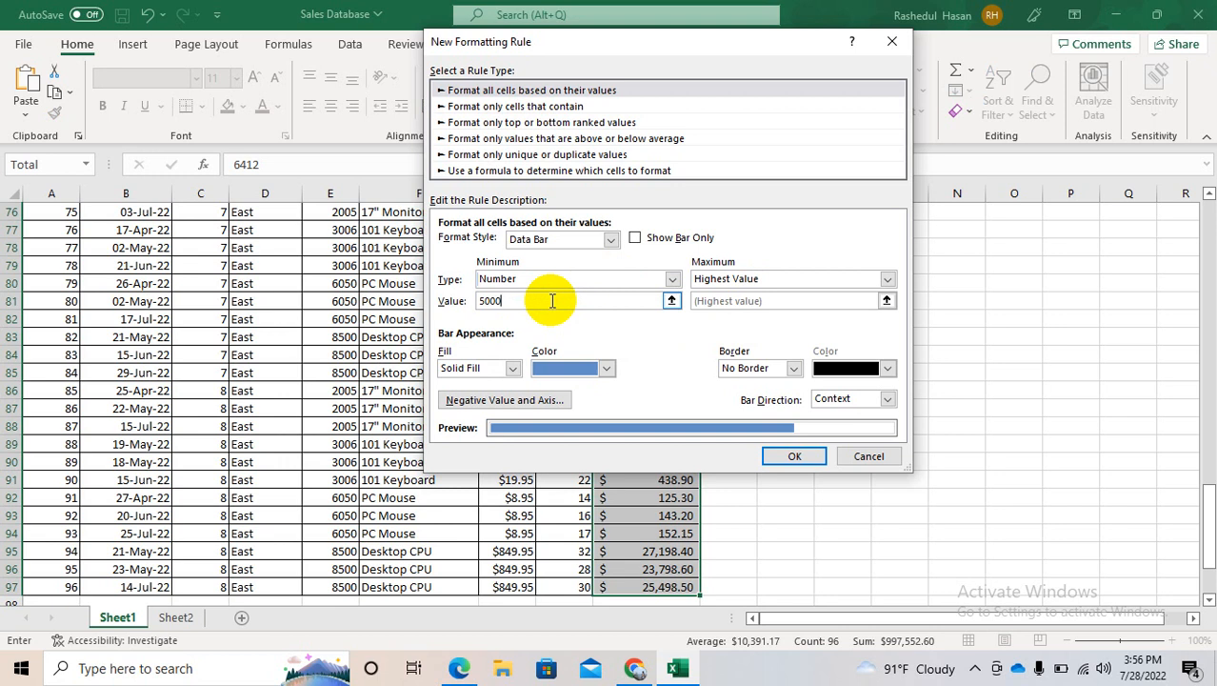
pyautogui.click(756, 278)
pyautogui.click(736, 309)
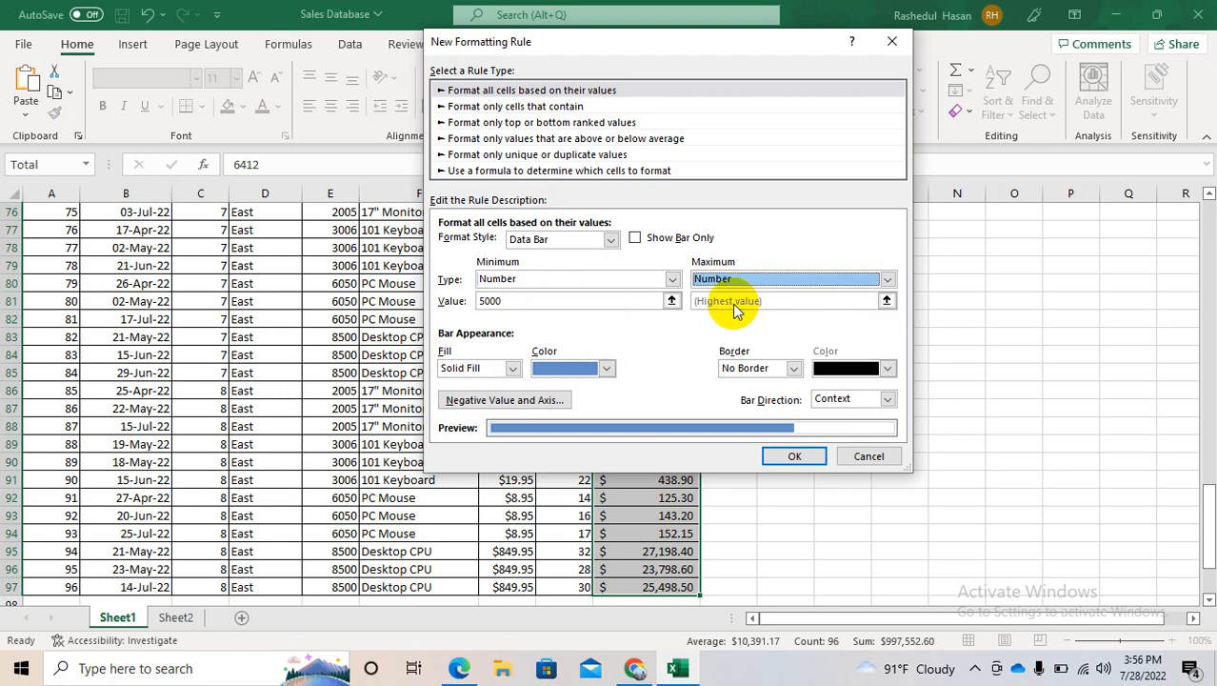
pyautogui.click(729, 301)
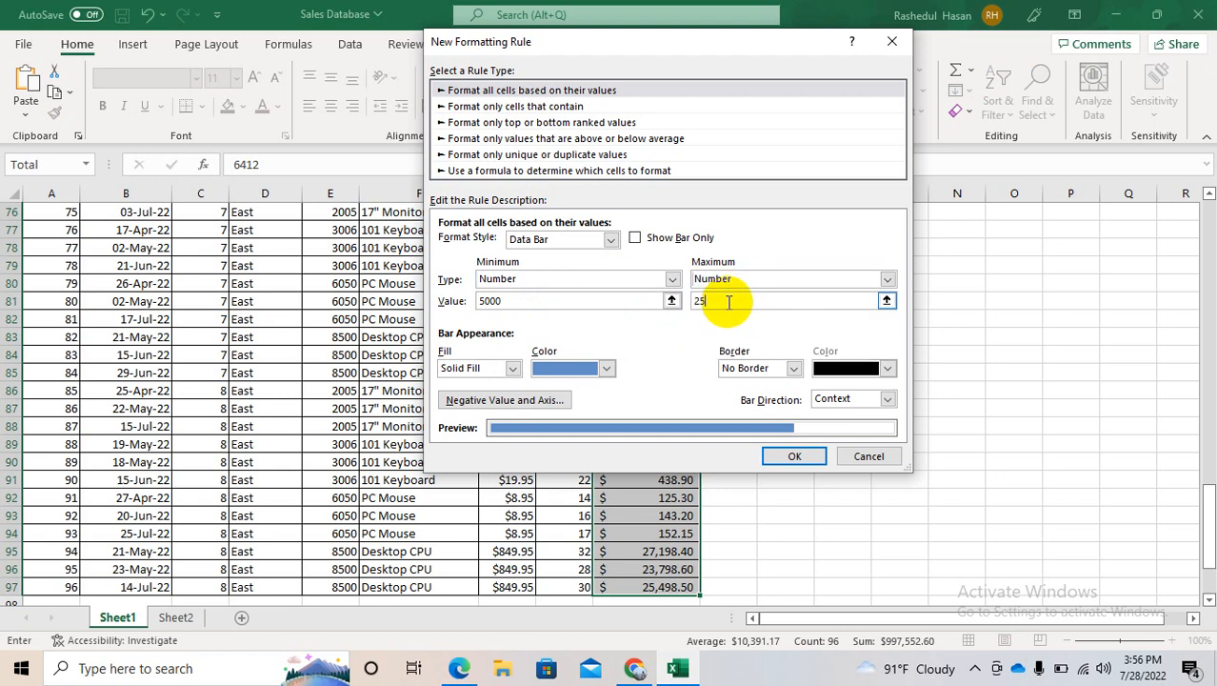
pyautogui.write('25000')
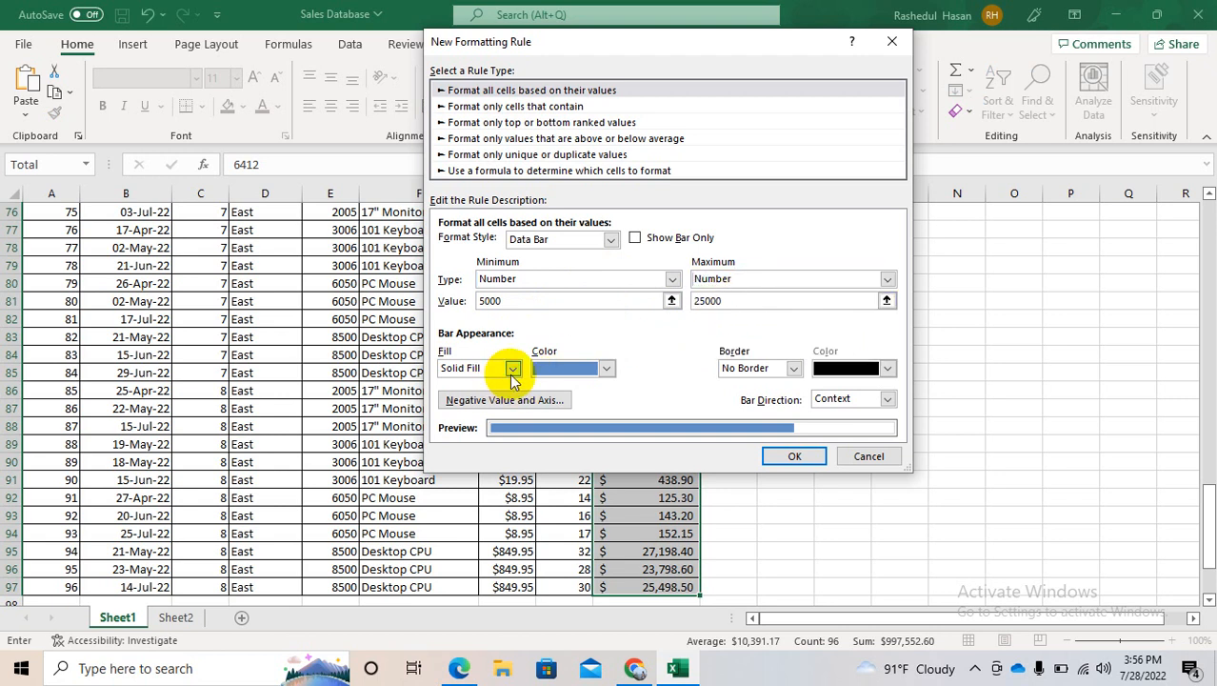
# Give the data bars a light blue gradient fill and a solid black border
pyautogui.click(510, 368)
pyautogui.click(476, 385)
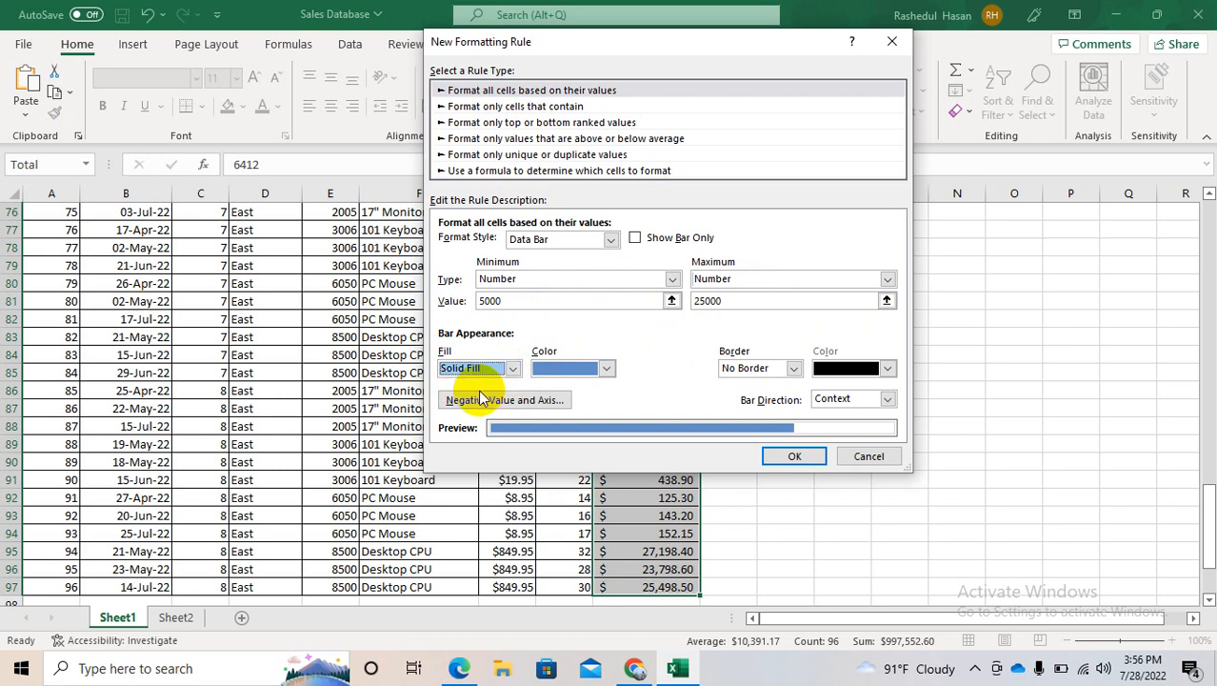
pyautogui.click(510, 369)
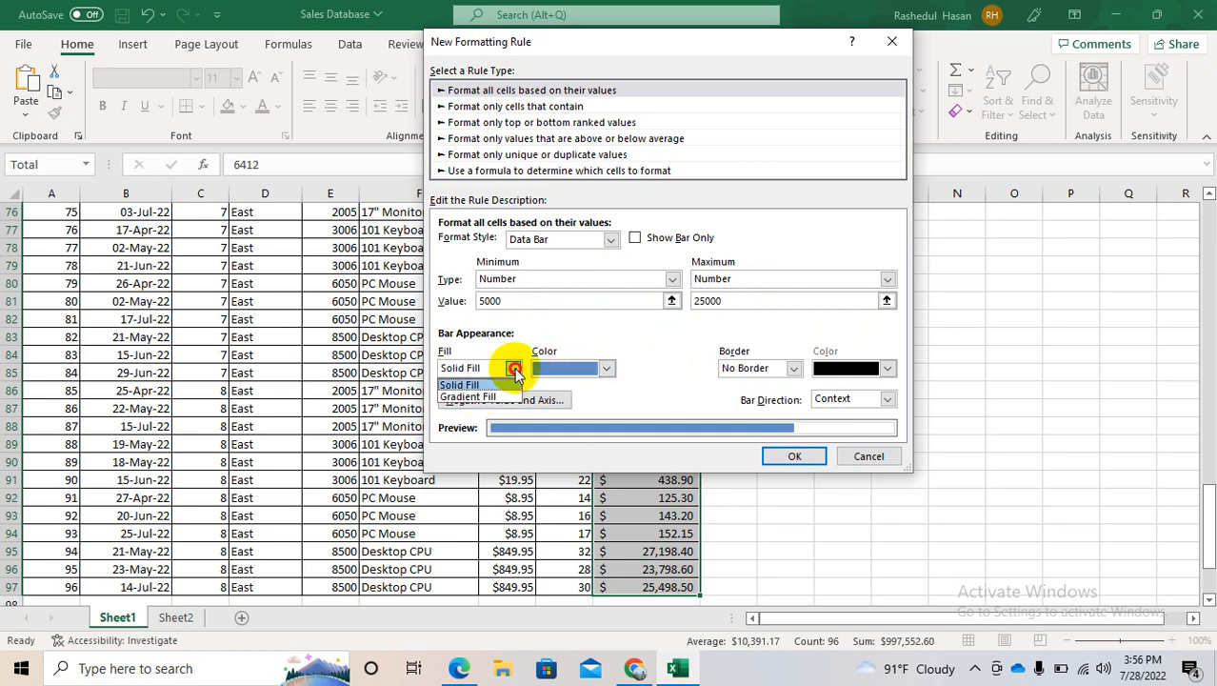
pyautogui.click(500, 398)
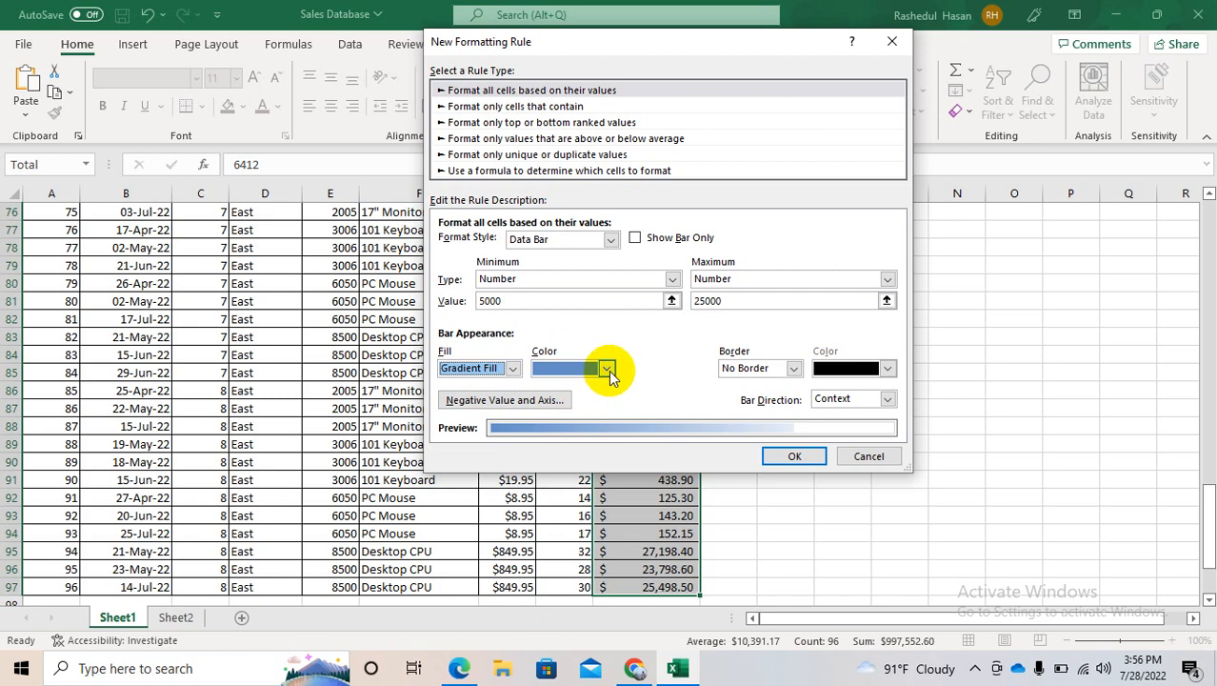
pyautogui.click(606, 369)
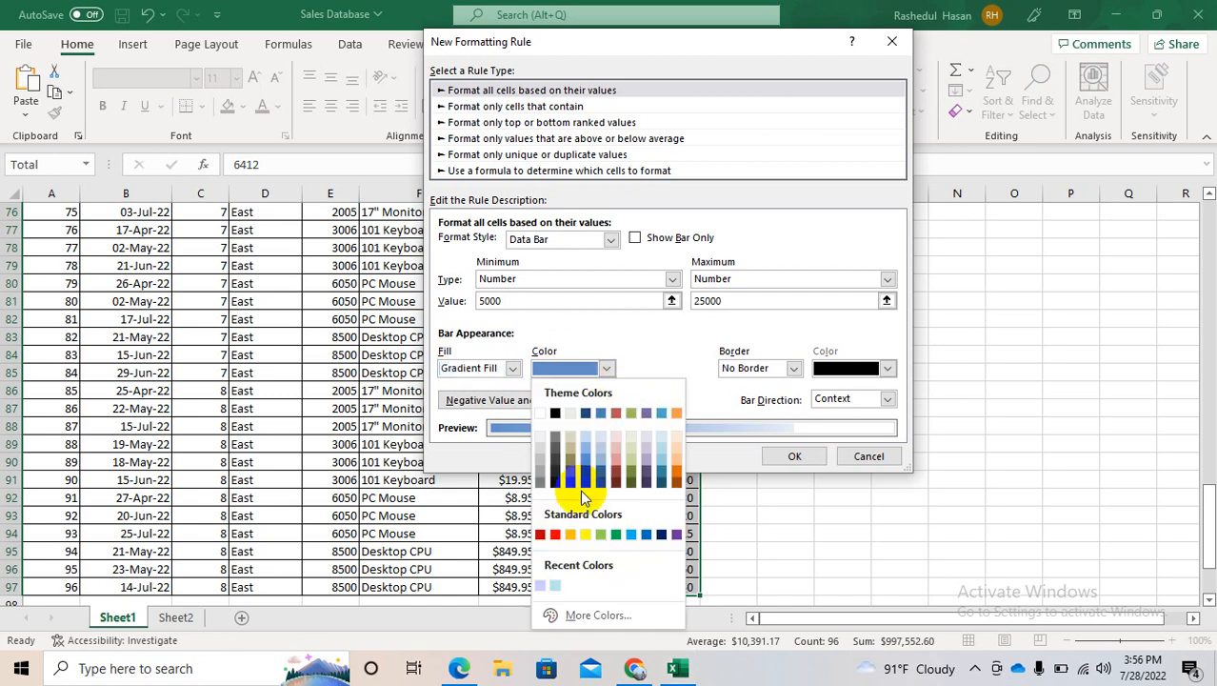
pyautogui.click(631, 533)
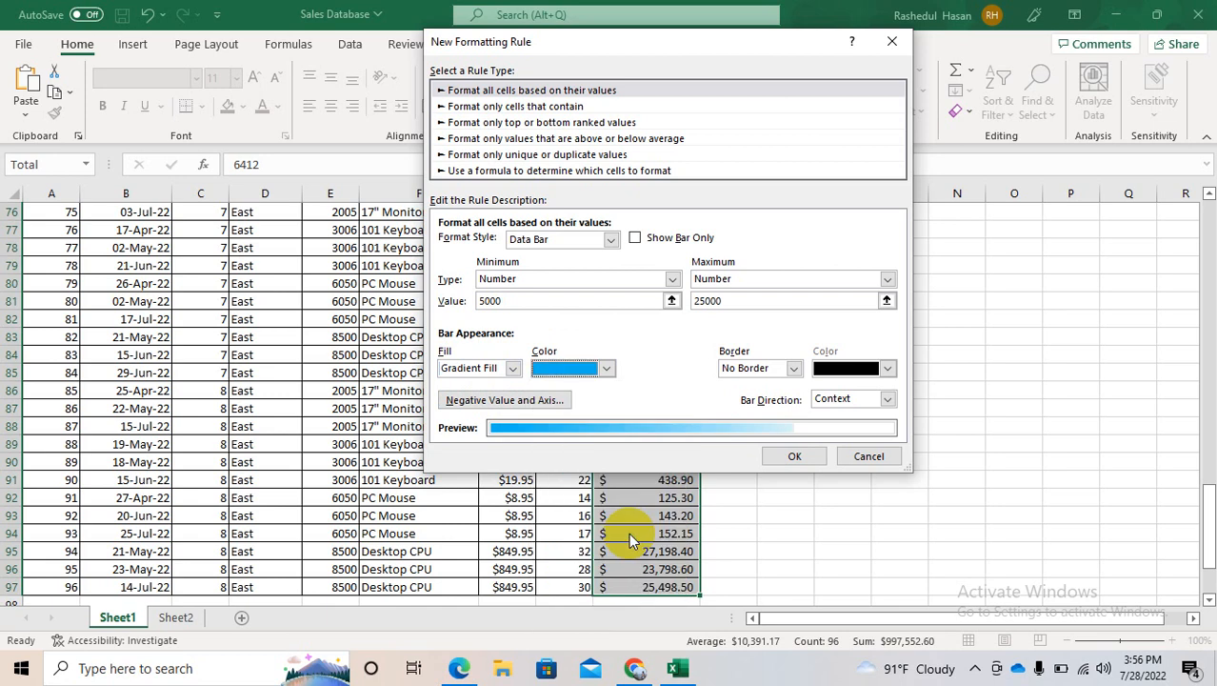
pyautogui.click(791, 369)
pyautogui.click(753, 396)
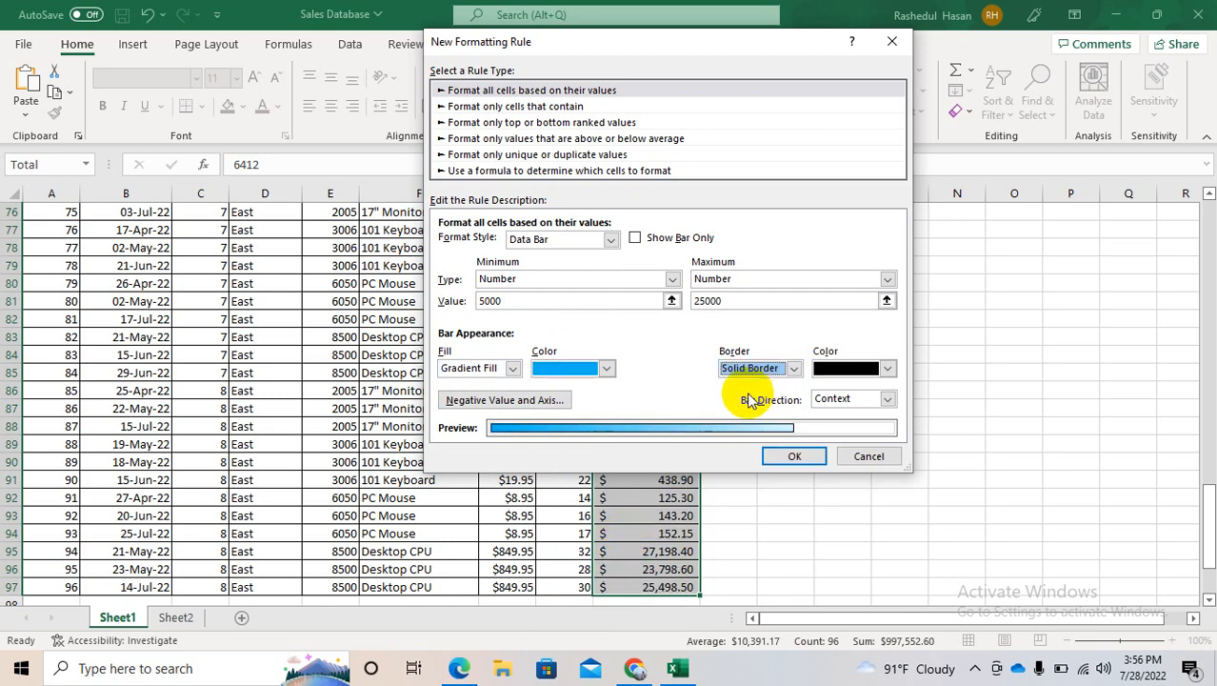
pyautogui.click(535, 399)
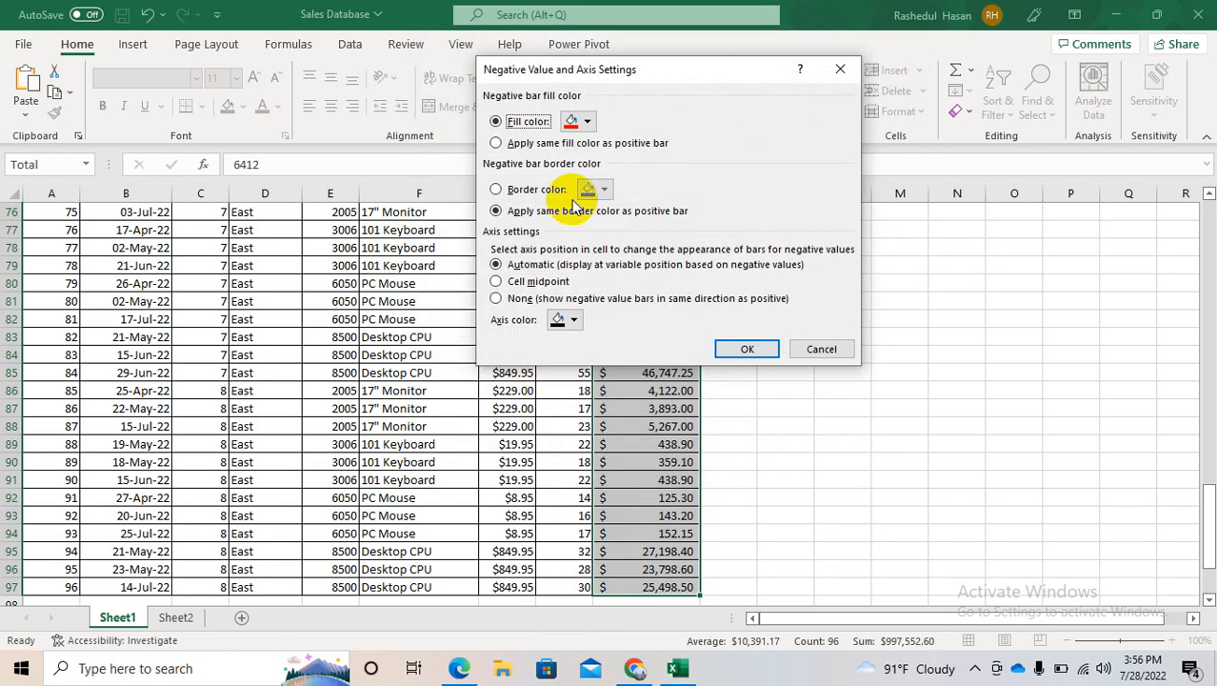
pyautogui.click(588, 122)
pyautogui.click(589, 123)
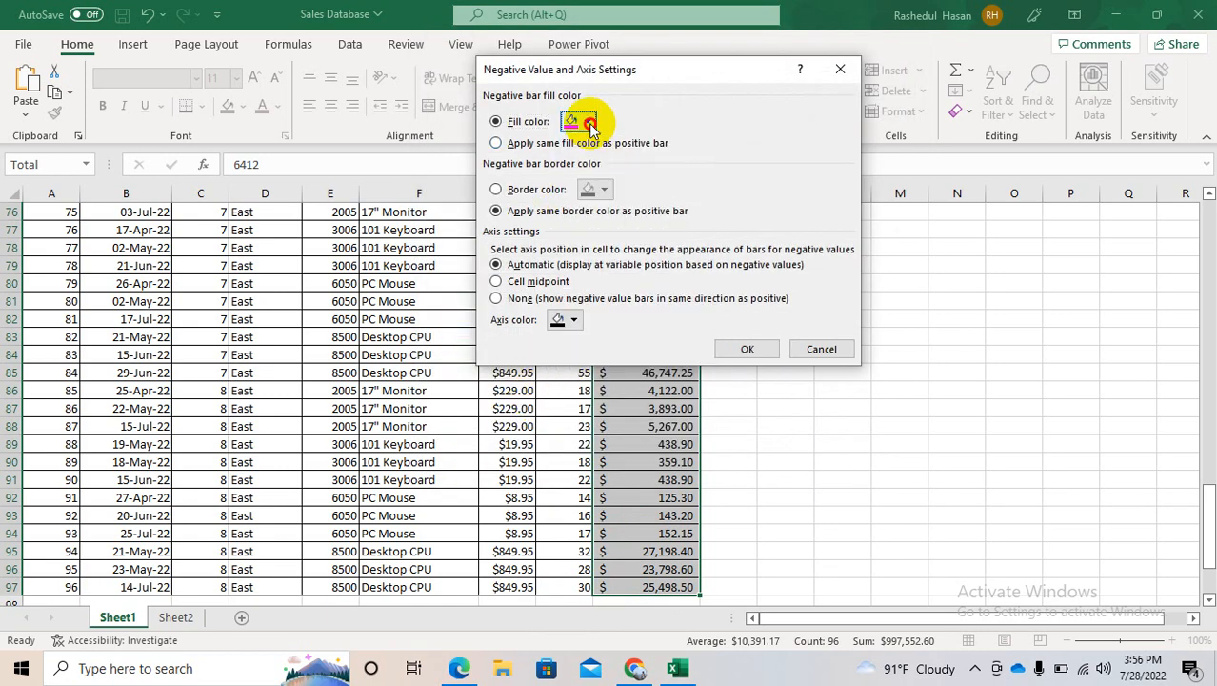
pyautogui.click(828, 66)
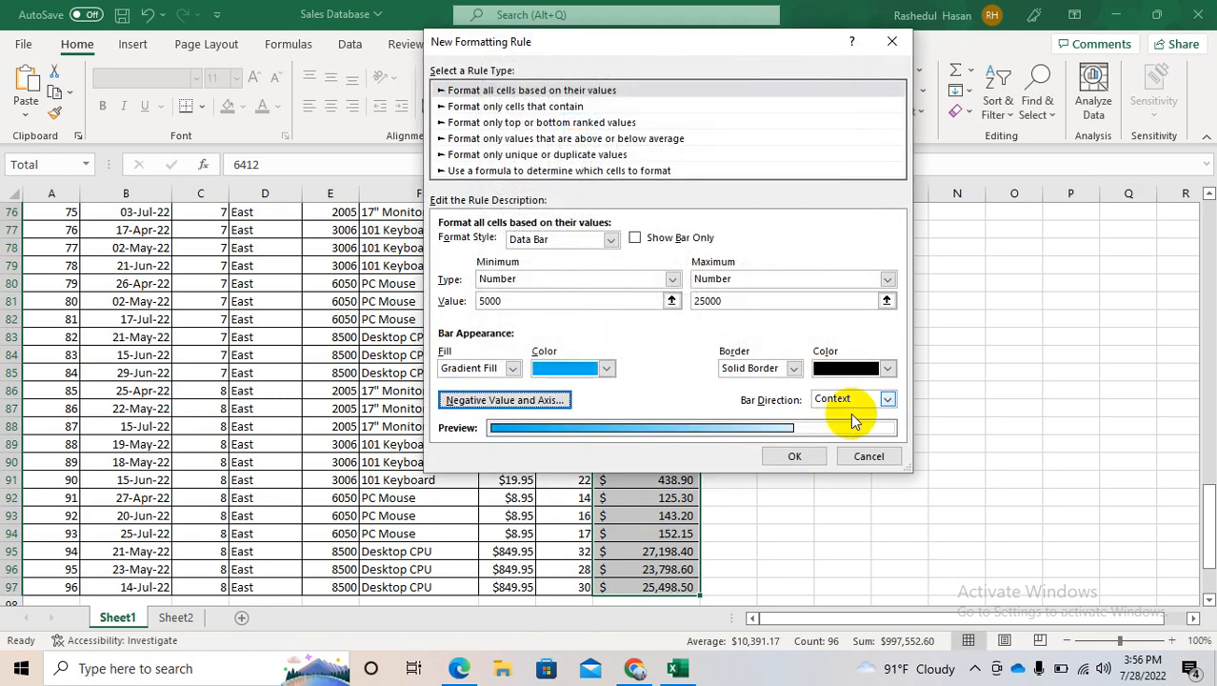
# Check the available bar directions and apply the data bar rule to the Total values
pyautogui.click(888, 399)
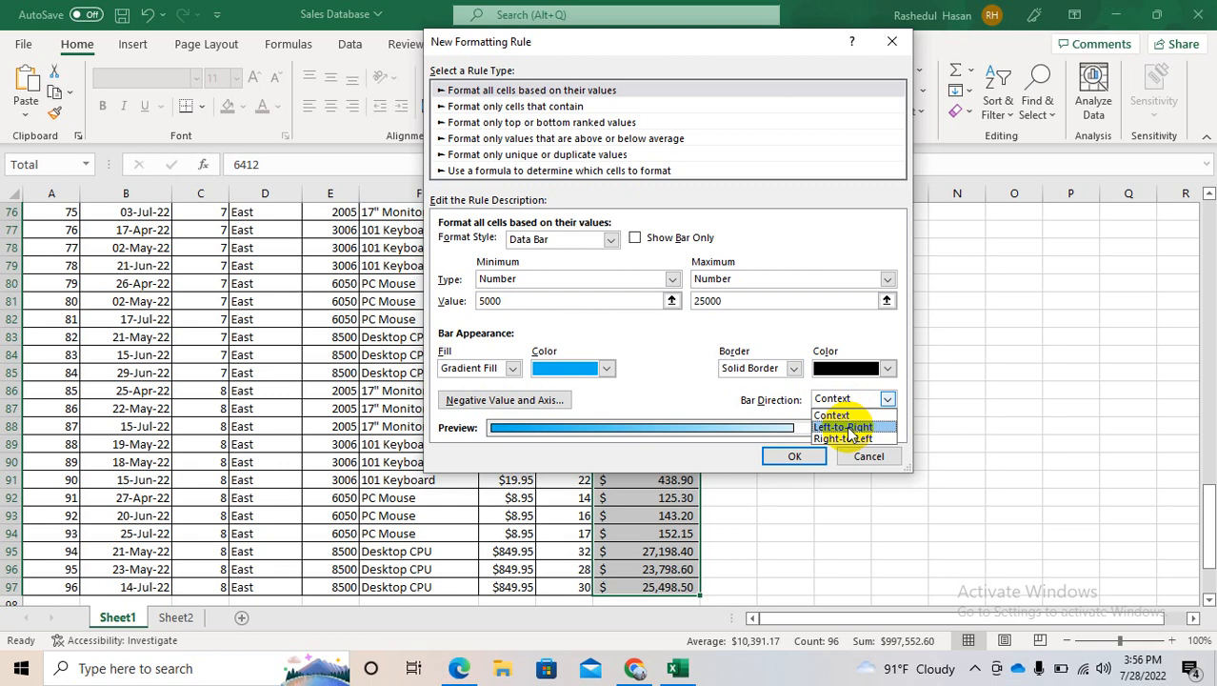
pyautogui.click(776, 454)
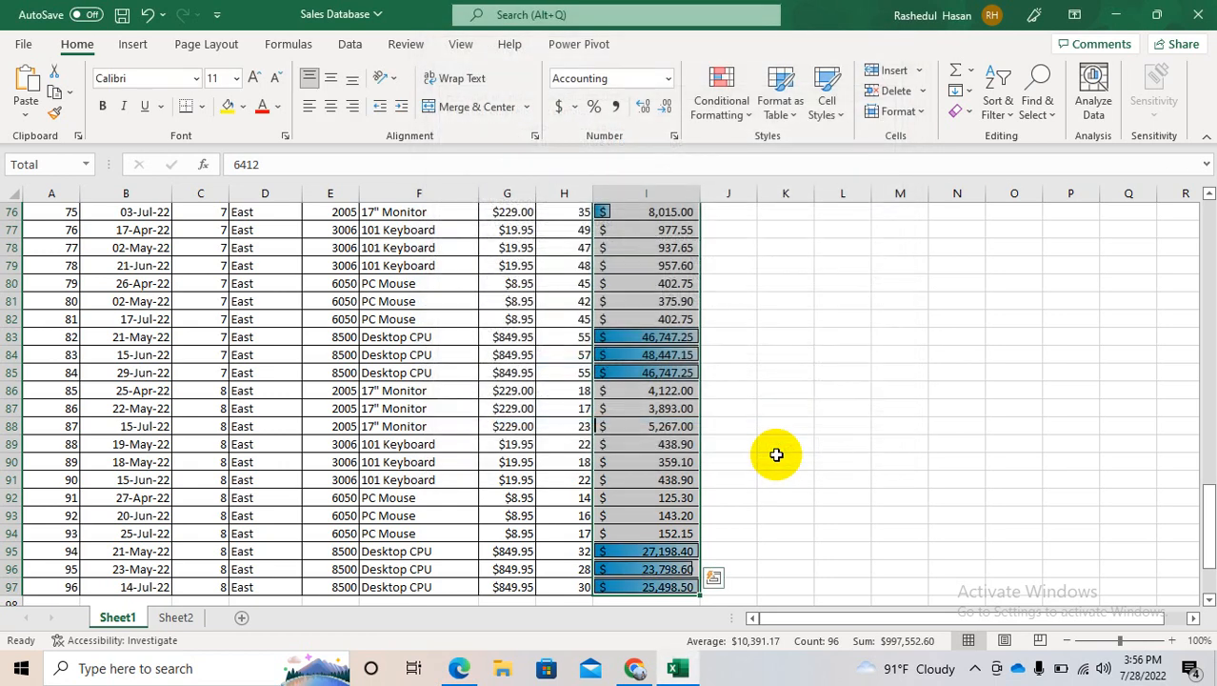
# Examine the blue data bars of the Total values from the last rows up to the header
pyautogui.click(714, 426)
pyautogui.press('Up')
pyautogui.press('Up')
pyautogui.press('Up')
pyautogui.press('Up')
pyautogui.press('Up')
pyautogui.press('Up')
pyautogui.press('Up')
pyautogui.press('Up')
pyautogui.press('Up')
pyautogui.press('Up')
pyautogui.press('Up')
pyautogui.press('Up')
pyautogui.press('Up')
pyautogui.press('Up')
pyautogui.press('Up')
pyautogui.press('Up')
pyautogui.press('Up')
pyautogui.press('Up')
pyautogui.press('Up')
pyautogui.press('Up')
pyautogui.press('Up')
pyautogui.press('Up')
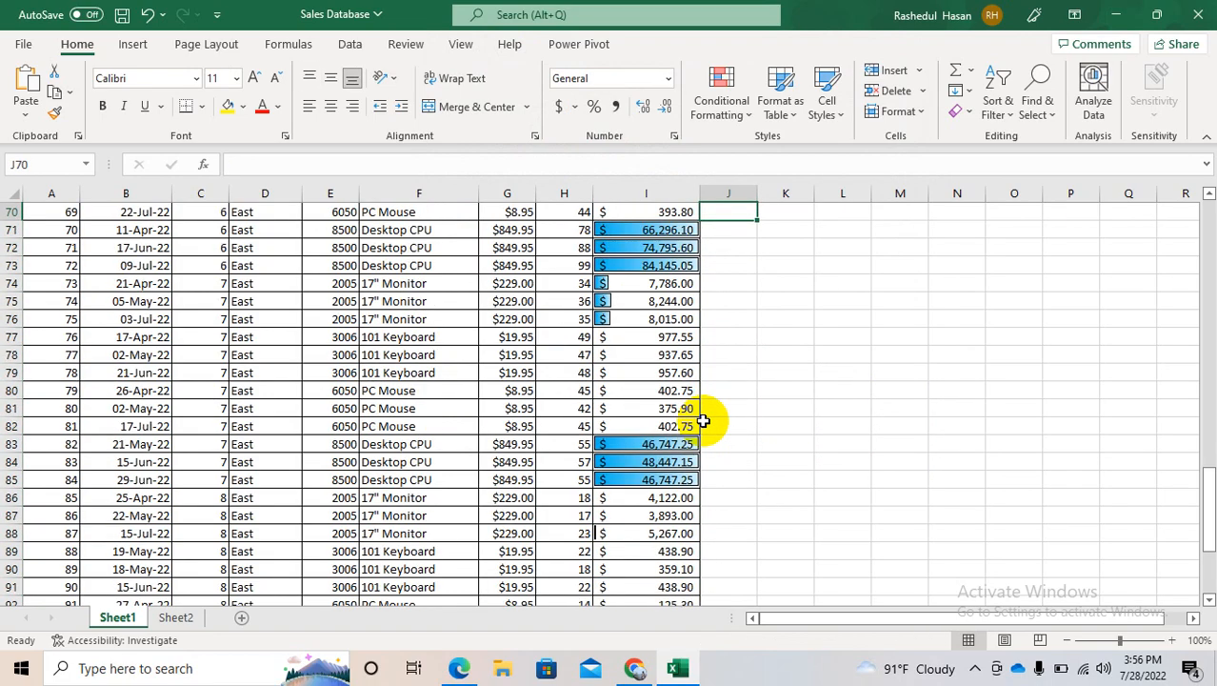
pyautogui.press('Up')
pyautogui.press('Up')
pyautogui.press('Up')
pyautogui.press('Up')
pyautogui.press('Up')
pyautogui.press('Up')
pyautogui.press('Up')
pyautogui.press('Up')
pyautogui.press('Up')
pyautogui.press('Up')
pyautogui.press('Up')
pyautogui.press('Up')
pyautogui.press('Up')
pyautogui.press('Up')
pyautogui.press('Up')
pyautogui.press('Up')
pyautogui.press('Up')
pyautogui.press('Up')
pyautogui.press('Up')
pyautogui.press('Up')
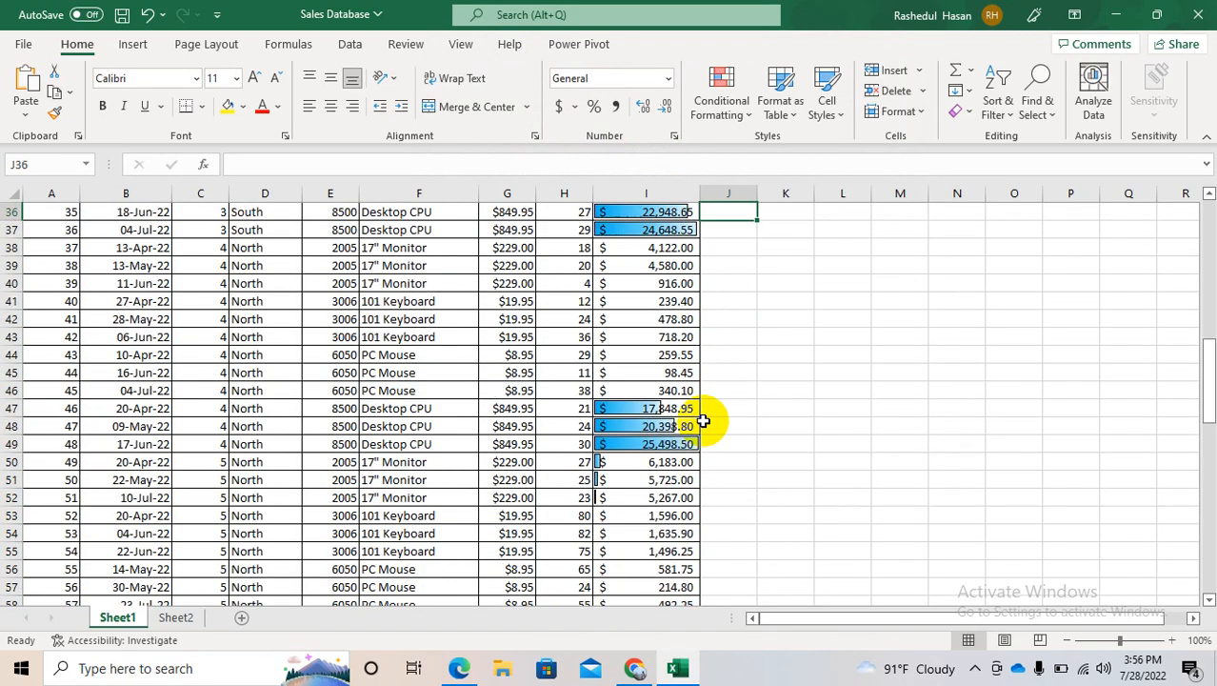
pyautogui.press('Up')
pyautogui.press('Up')
pyautogui.press('Up')
pyautogui.press('Up')
pyautogui.press('Up')
pyautogui.press('Up')
pyautogui.press('Up')
pyautogui.press('Up')
pyautogui.press('Up')
pyautogui.press('Up')
pyautogui.press('Up')
pyautogui.press('Up')
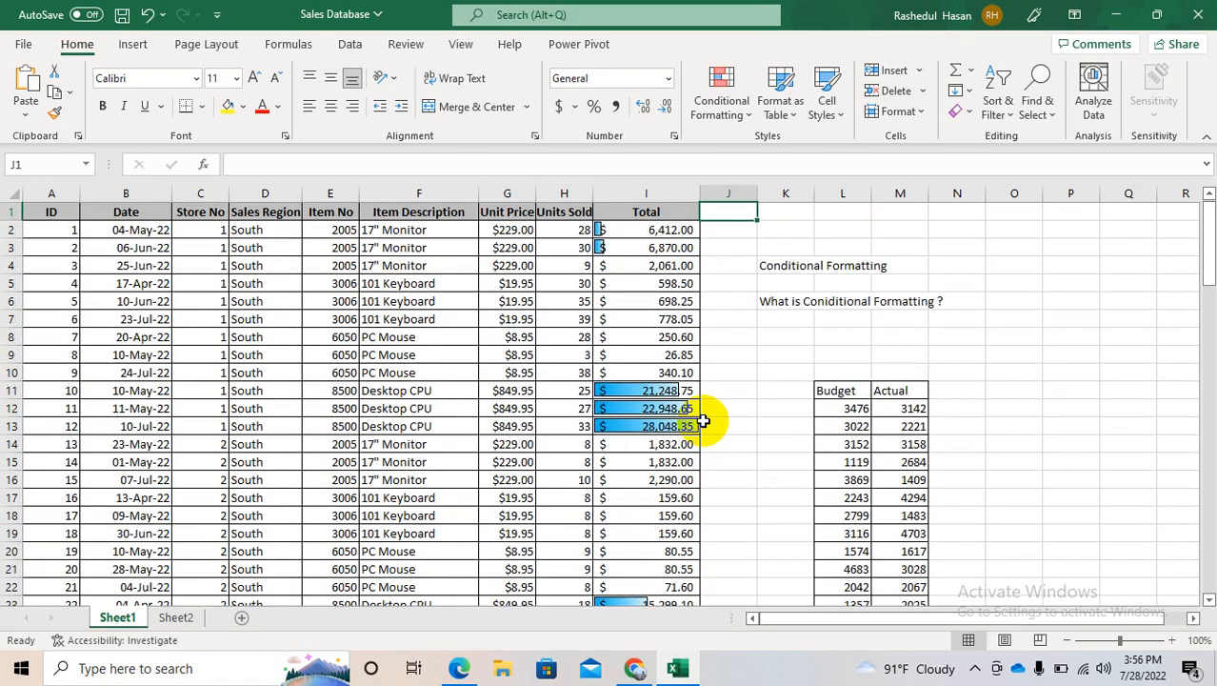
# Examine the data bars of the Total values again from the header down to the East region rows
pyautogui.press('Down')
pyautogui.press('Down')
pyautogui.press('Down')
pyautogui.press('Down')
pyautogui.press('Down')
pyautogui.press('Down')
pyautogui.press('Down')
pyautogui.press('Down')
pyautogui.press('Down')
pyautogui.press('Down')
pyautogui.press('Down')
pyautogui.press('Down')
pyautogui.press('Down')
pyautogui.press('Down')
pyautogui.press('Down')
pyautogui.press('Down')
pyautogui.press('Down')
pyautogui.press('Down')
pyautogui.press('Down')
pyautogui.press('Down')
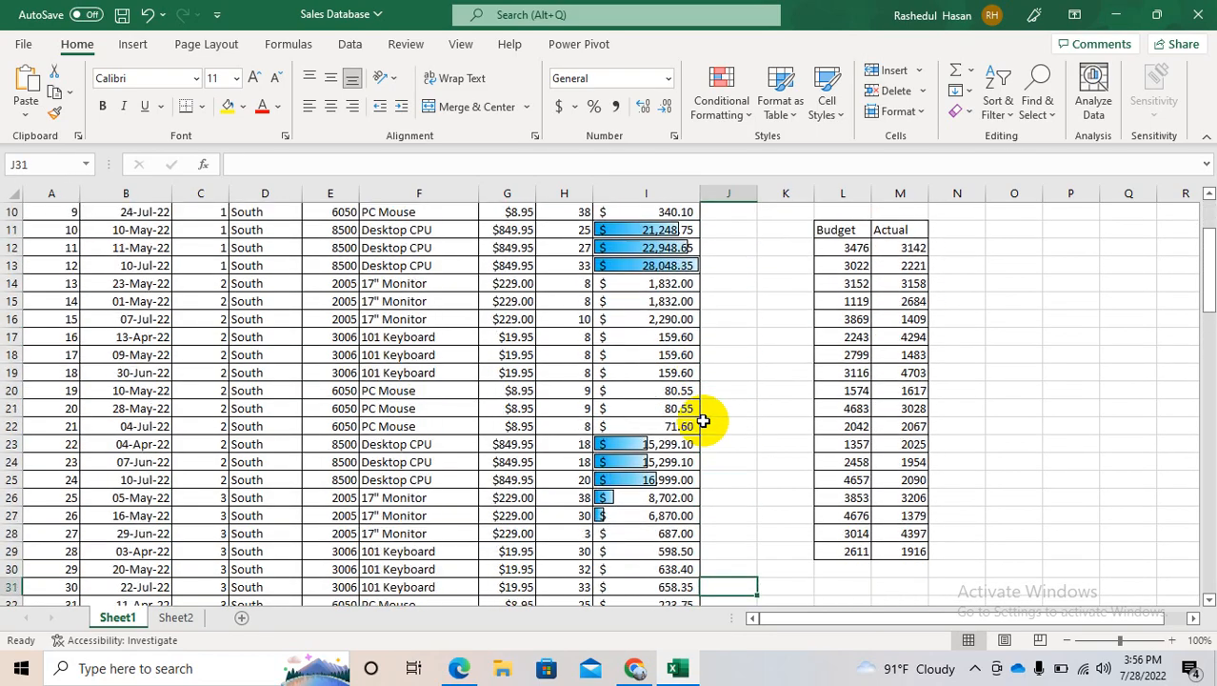
pyautogui.press('Down')
pyautogui.press('Down')
pyautogui.press('Down')
pyautogui.press('Down')
pyautogui.press('Down')
pyautogui.press('Down')
pyautogui.press('Down')
pyautogui.press('Down')
pyautogui.press('Down')
pyautogui.press('Down')
pyautogui.press('Down')
pyautogui.press('Down')
pyautogui.press('Down')
pyautogui.press('Down')
pyautogui.press('Down')
pyautogui.press('Down')
pyautogui.press('Down')
pyautogui.press('Down')
pyautogui.press('Down')
pyautogui.press('Down')
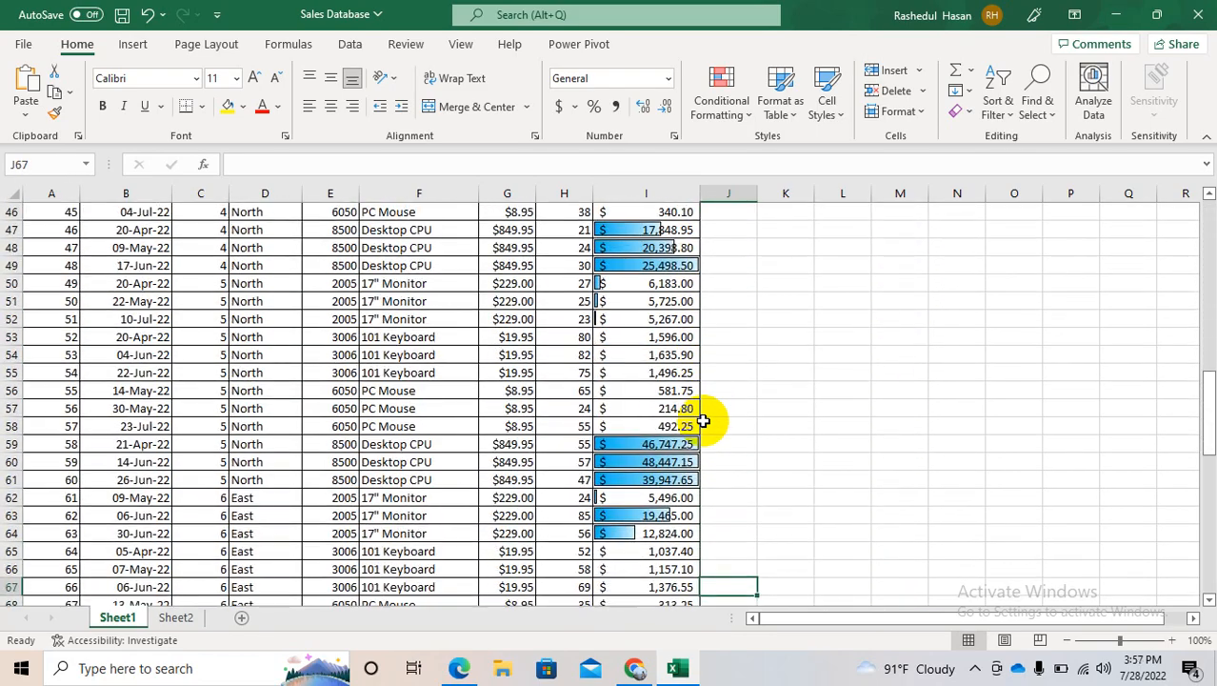
pyautogui.press('Down')
pyautogui.press('Down')
pyautogui.press('Down')
pyautogui.press('Down')
pyautogui.press('Down')
pyautogui.press('Down')
pyautogui.press('Down')
pyautogui.press('Down')
pyautogui.press('Down')
pyautogui.press('Down')
pyautogui.press('Down')
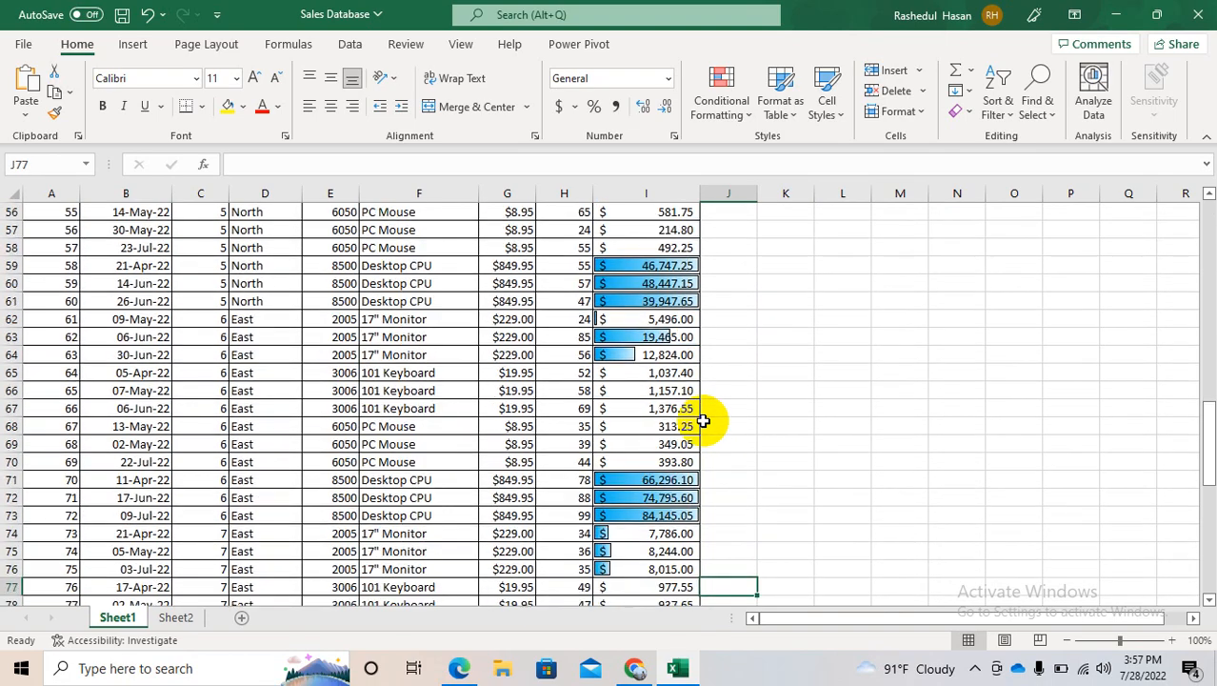
# Examine the data bars of the Total values from the East region rows down to the end of the table
pyautogui.press('Down')
pyautogui.press('Down')
pyautogui.press('Down')
pyautogui.press('Down')
pyautogui.press('Down')
pyautogui.press('Down')
pyautogui.press('Down')
pyautogui.press('Down')
pyautogui.press('Down')
pyautogui.press('Down')
pyautogui.press('Down')
pyautogui.press('Down')
pyautogui.press('Down')
pyautogui.press('Down')
pyautogui.press('Down')
pyautogui.press('Down')
pyautogui.press('Down')
pyautogui.press('Down')
pyautogui.press('Down')
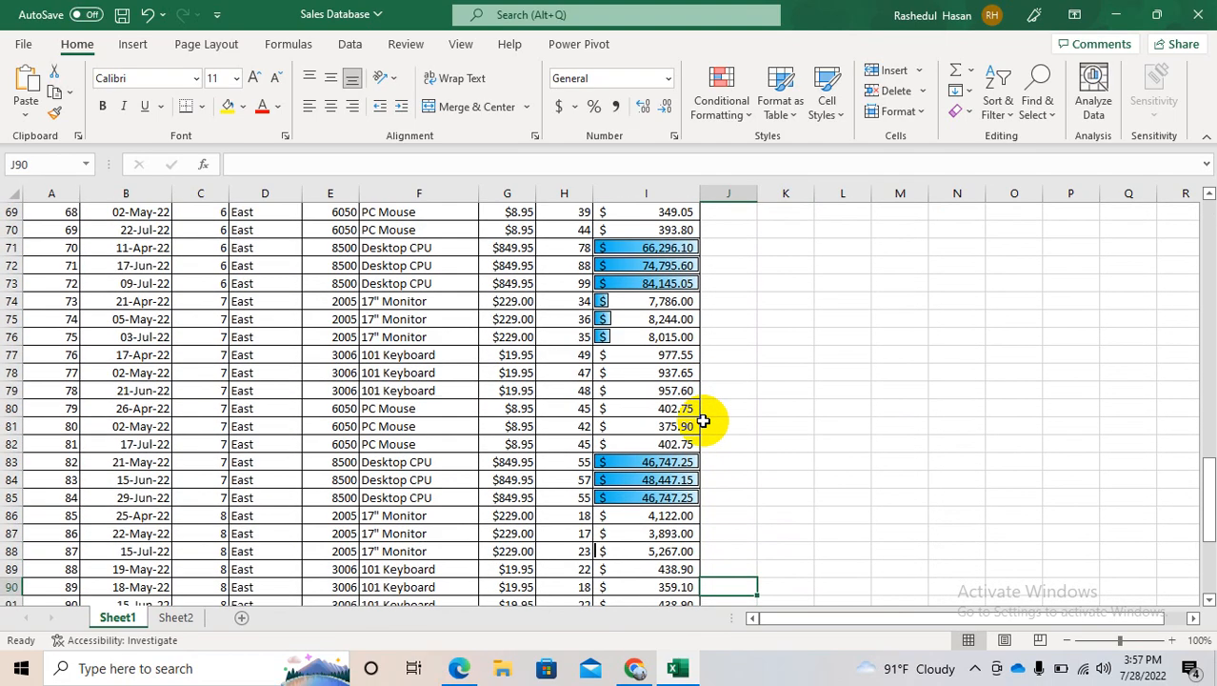
pyautogui.press('Down')
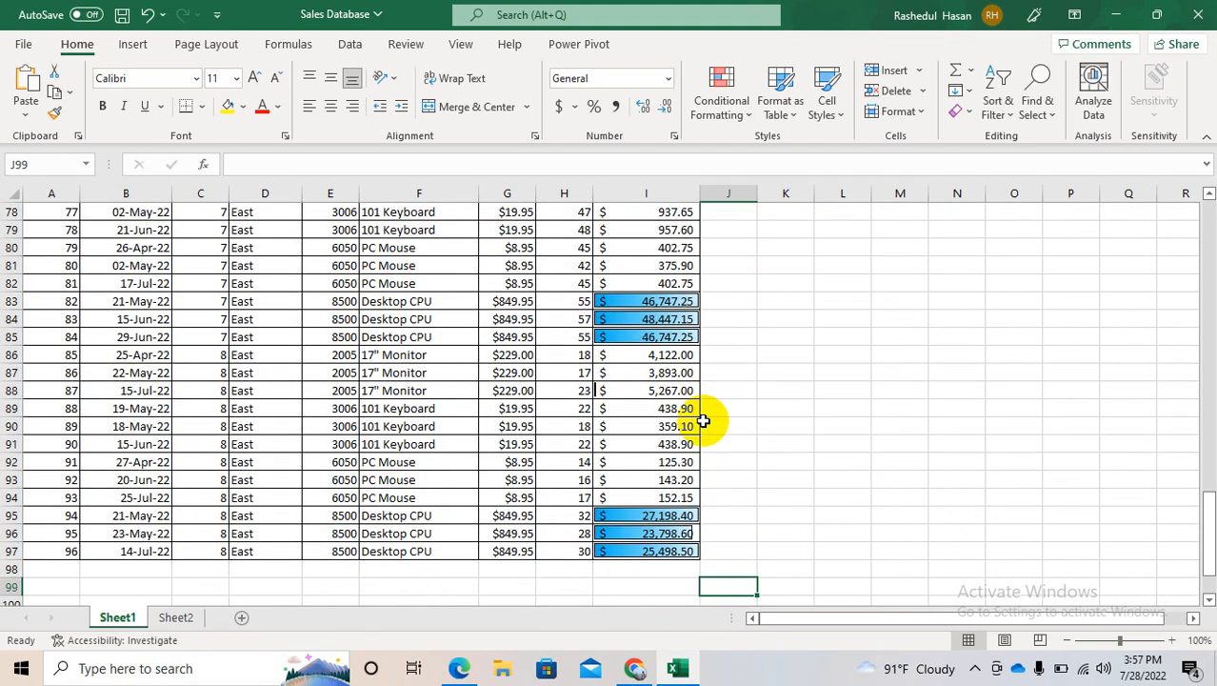
# Clear the conditional formatting rules from the whole Total column
pyautogui.click(634, 558)
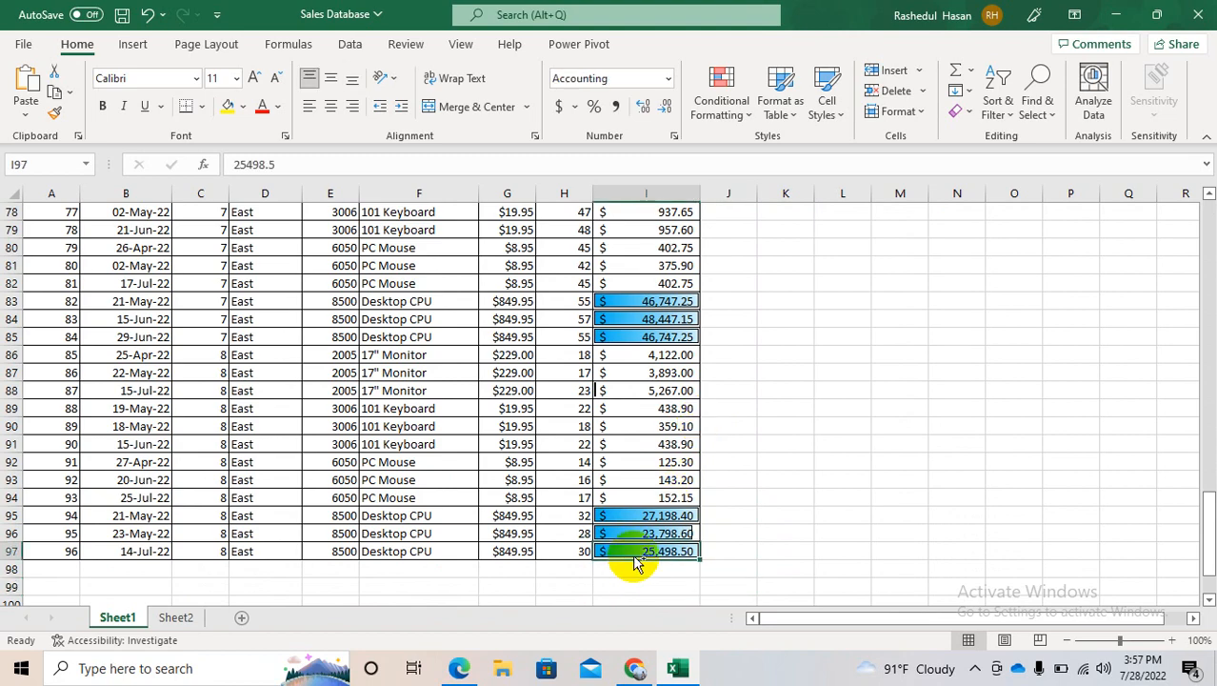
pyautogui.hotkey('ctrl', 'shift', 'Up')
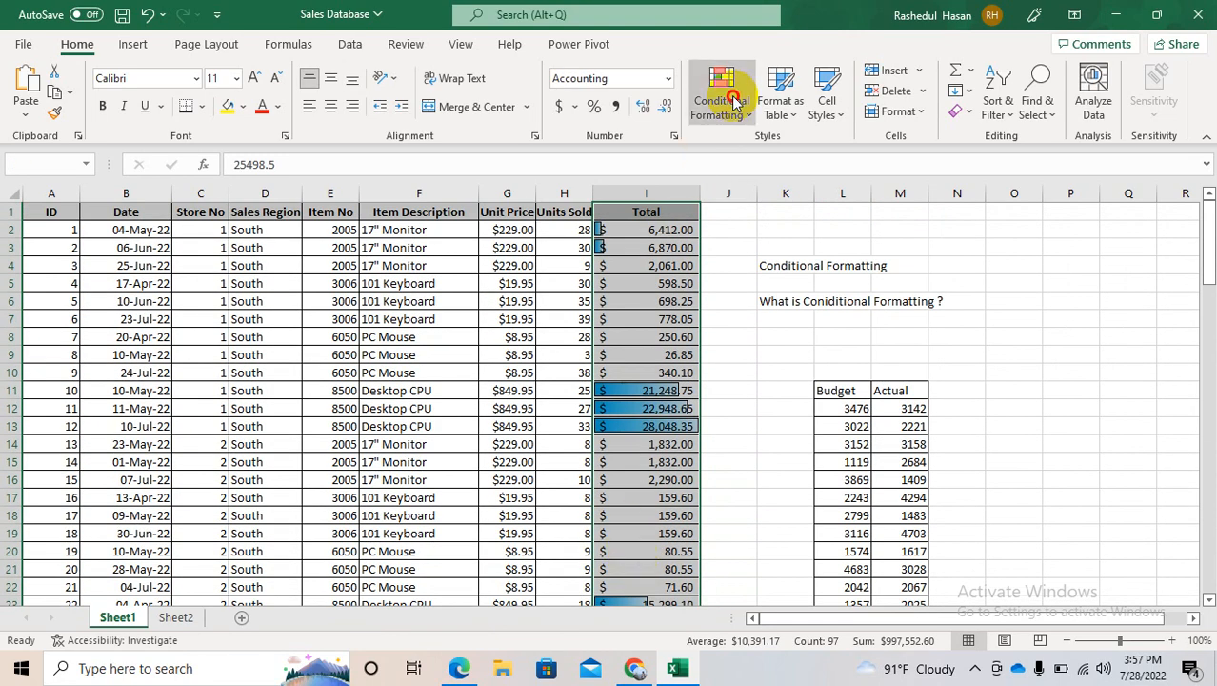
pyautogui.click(726, 100)
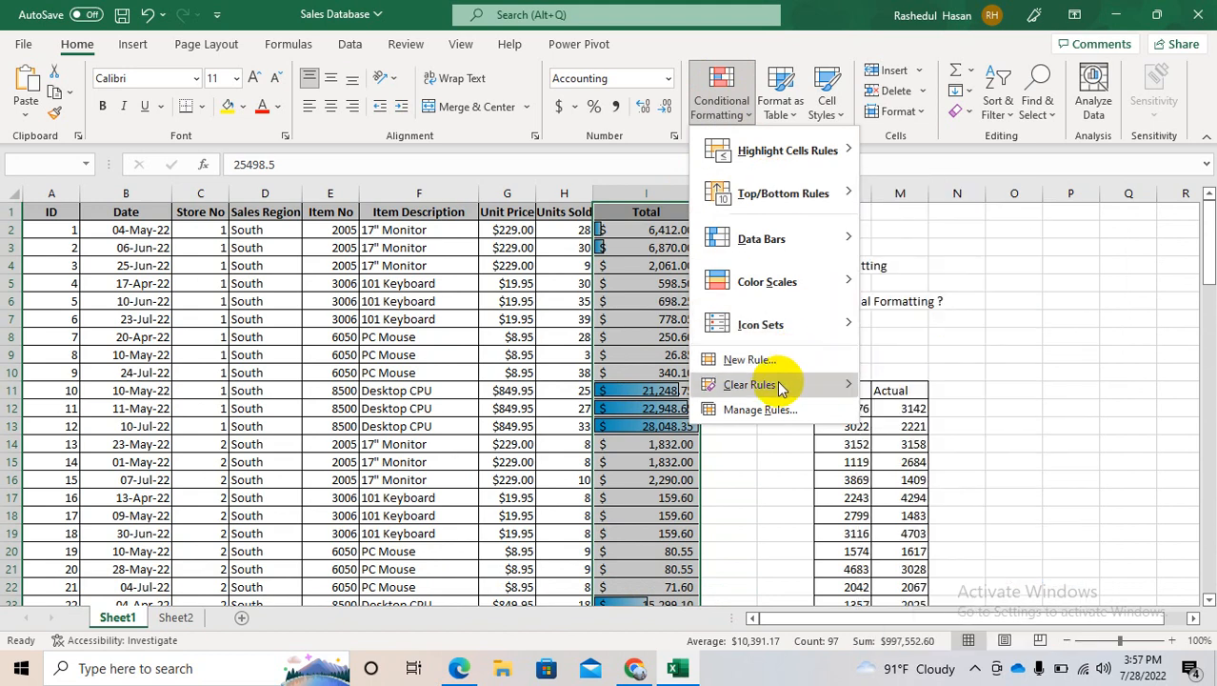
pyautogui.moveTo(779, 386)
pyautogui.click(943, 410)
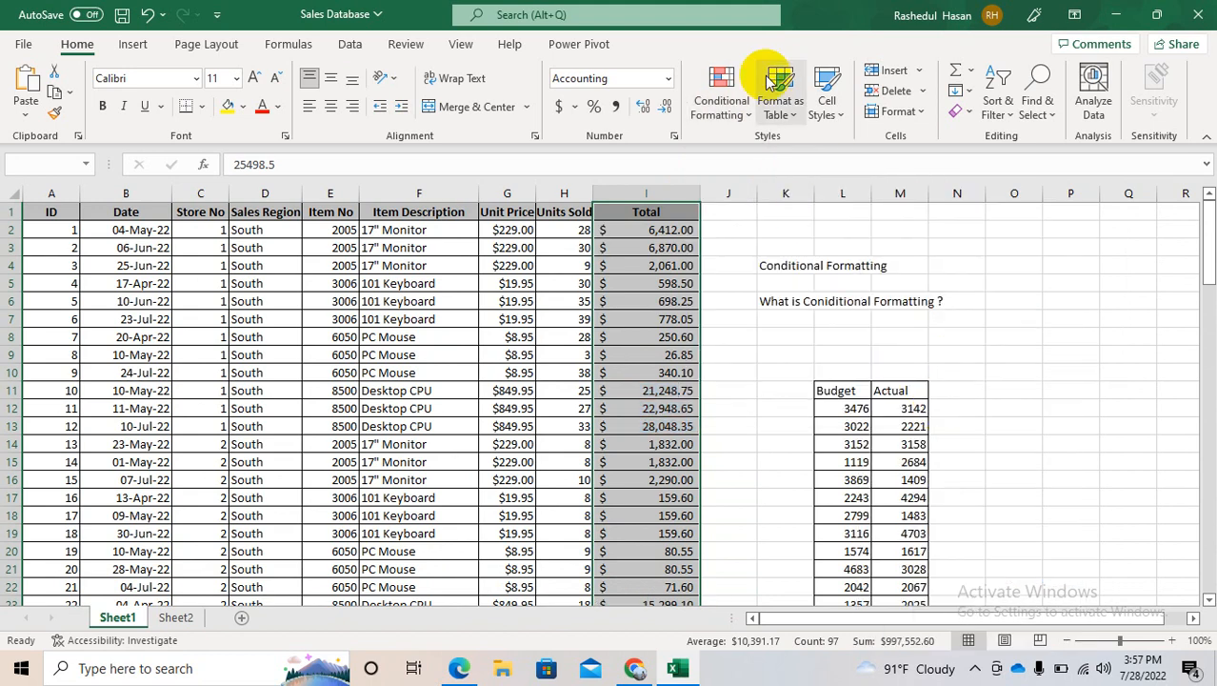
pyautogui.click(724, 95)
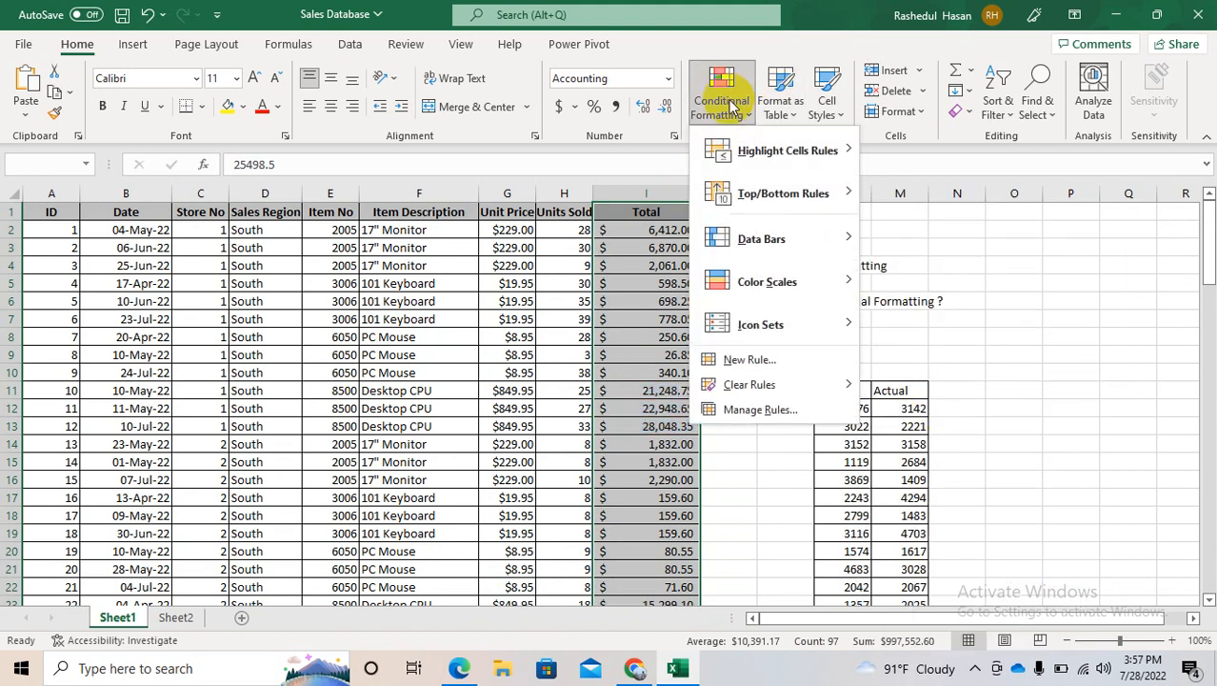
pyautogui.click(750, 360)
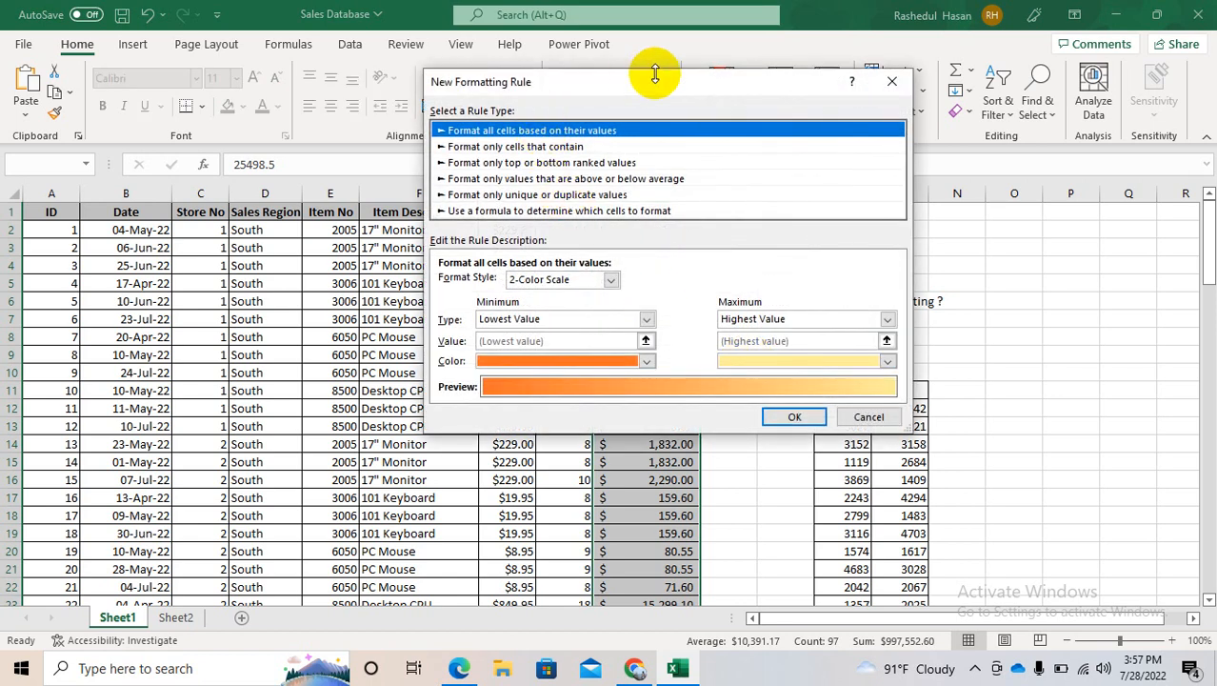
pyautogui.moveTo(648, 84); pyautogui.dragTo(415, 130)
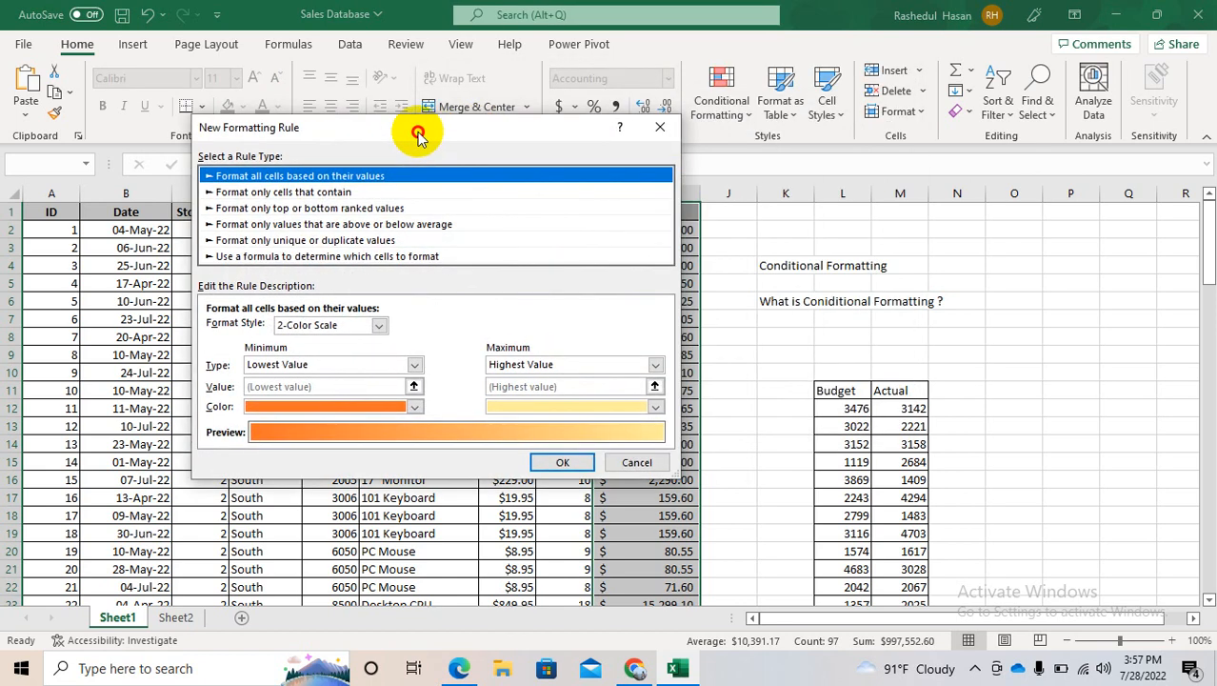
pyautogui.click(648, 129)
# Start a new rule of type Format only cells that contain and review the Cell Value comparisons, trying not between
pyautogui.click(732, 96)
pyautogui.moveTo(768, 296)
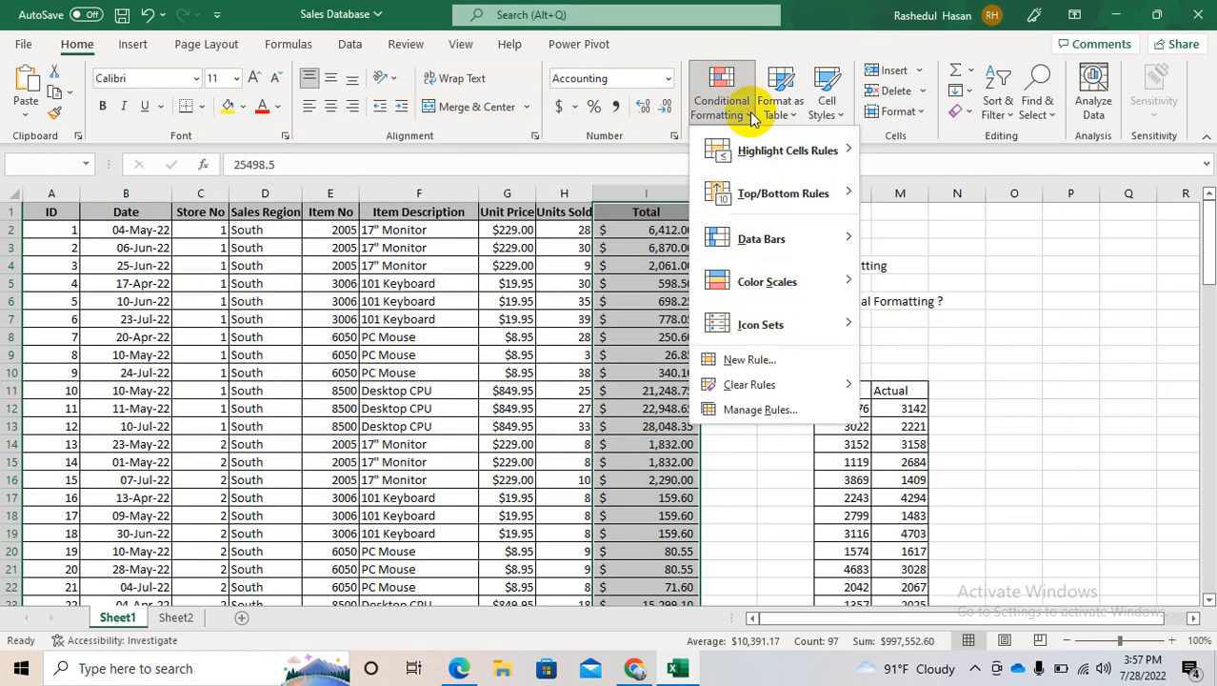
pyautogui.click(742, 358)
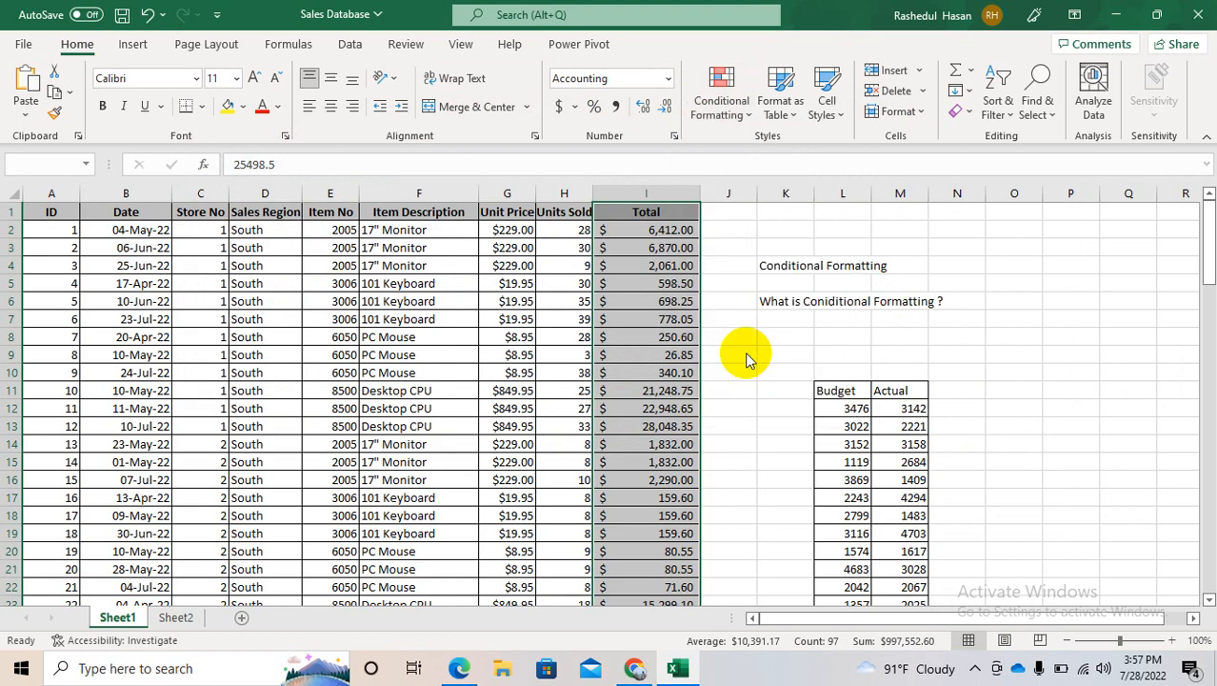
pyautogui.click(313, 191)
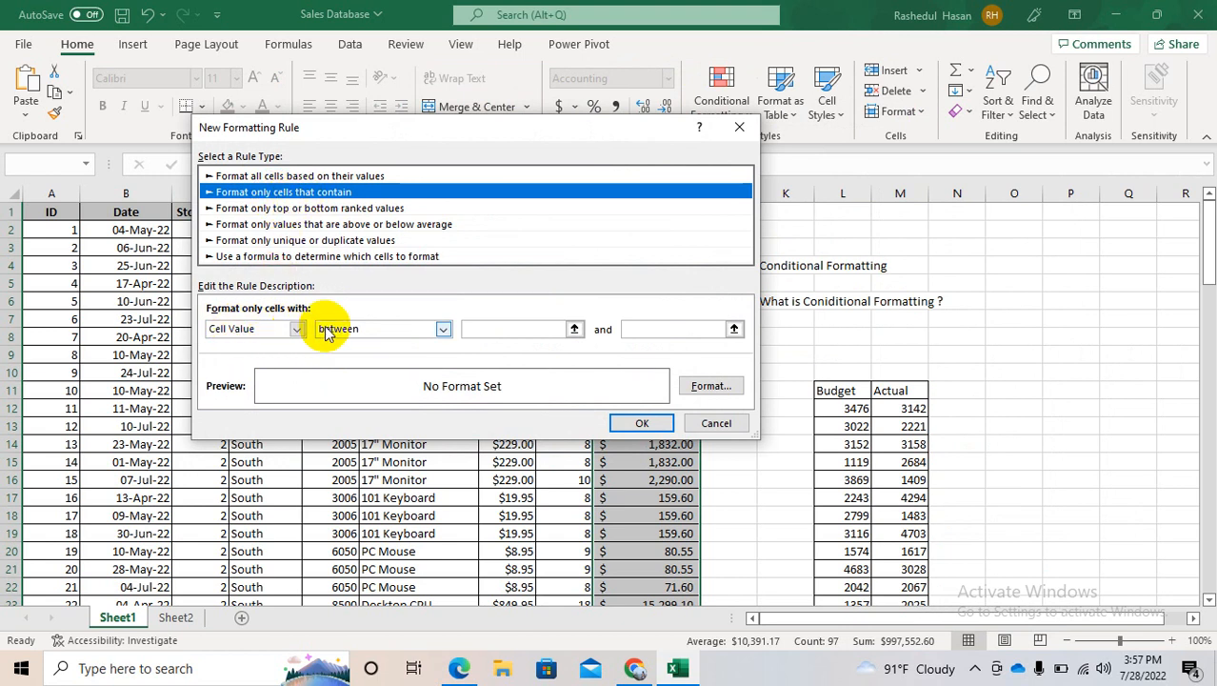
pyautogui.click(442, 329)
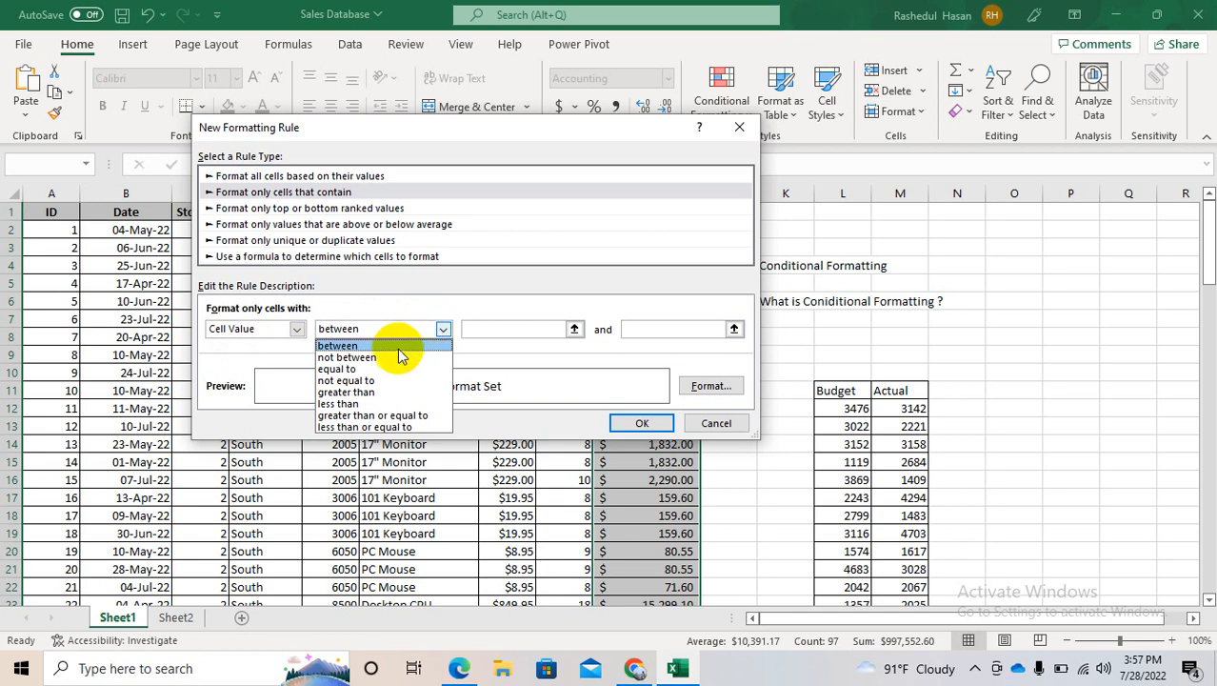
pyautogui.click(389, 358)
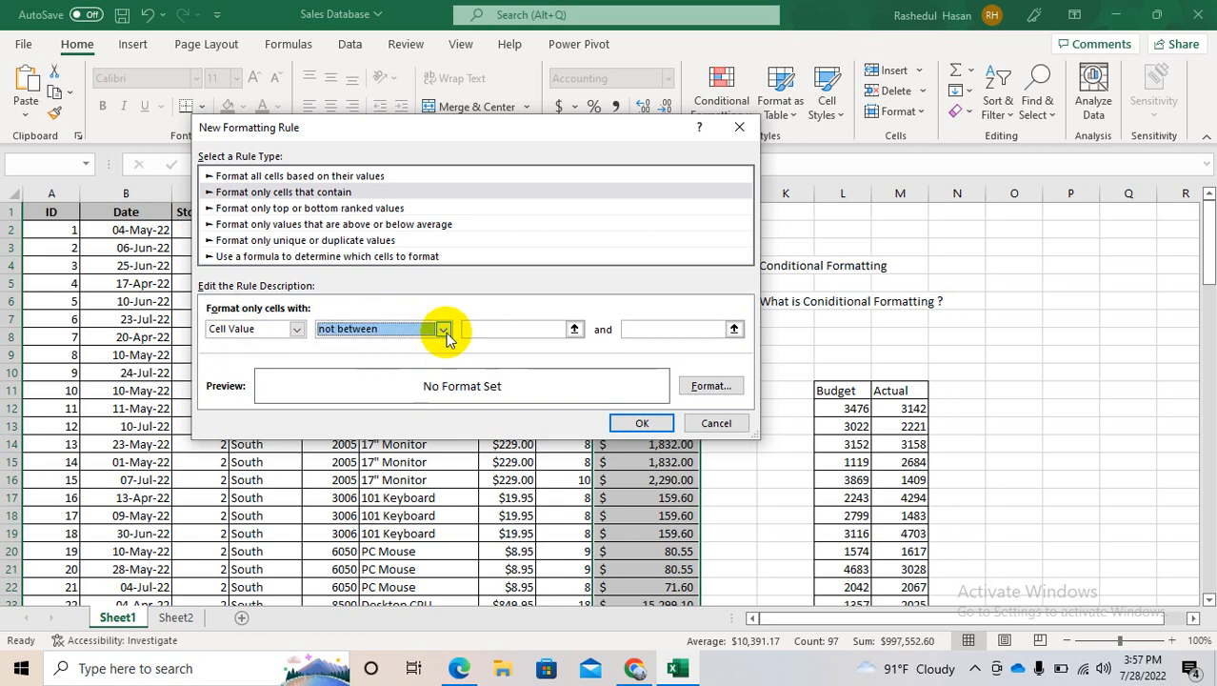
pyautogui.click(443, 329)
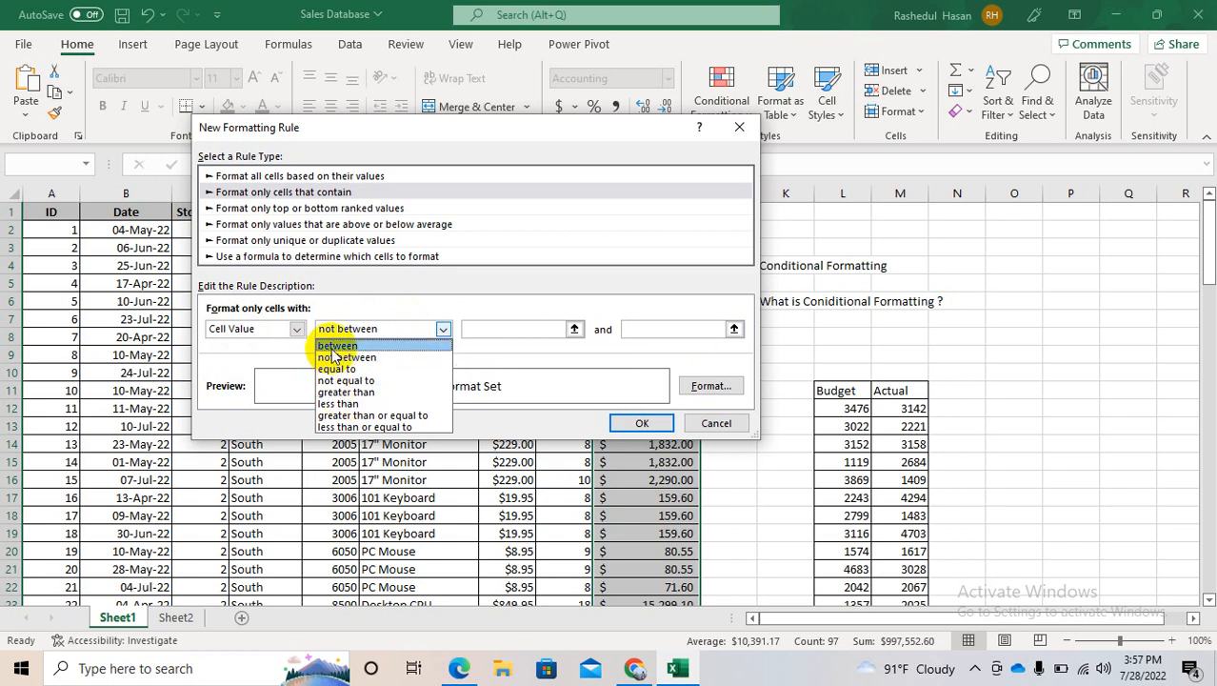
pyautogui.click(305, 329)
# Switch the rule's condition to Specific Text and review its text matching options
pyautogui.click(299, 329)
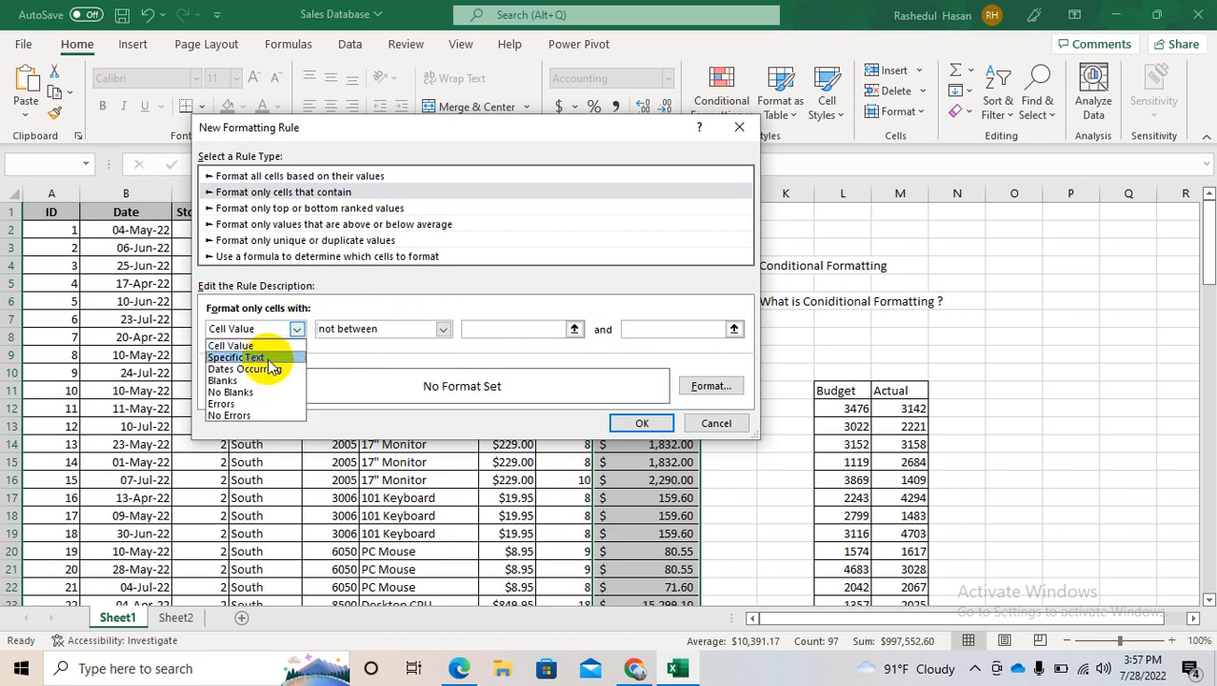
pyautogui.click(266, 357)
pyautogui.click(403, 329)
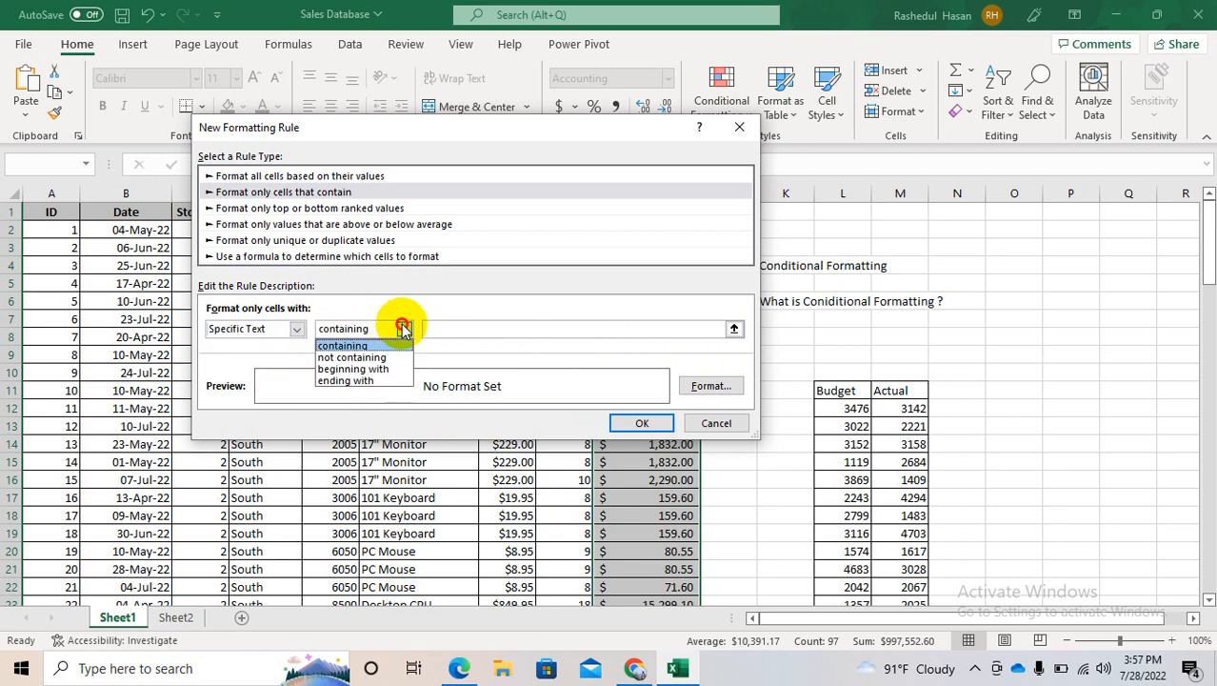
pyautogui.click(298, 329)
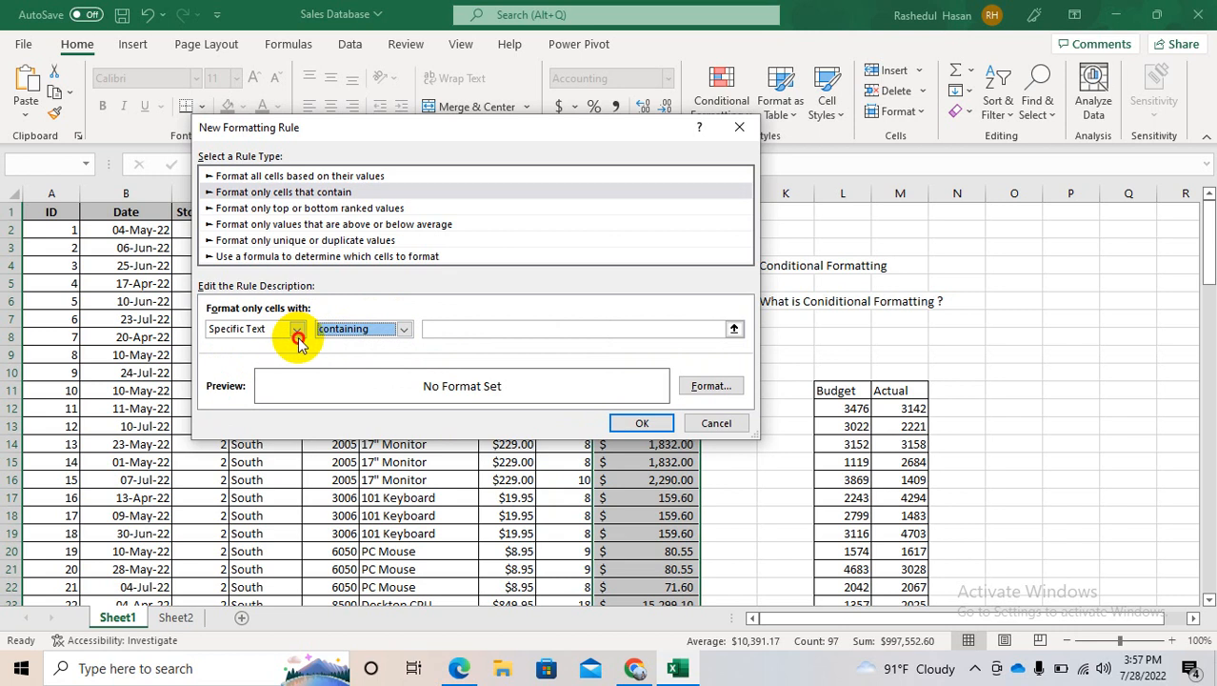
# Switch the rule's condition to Dates Occurring and review the available date periods
pyautogui.click(298, 330)
pyautogui.click(257, 368)
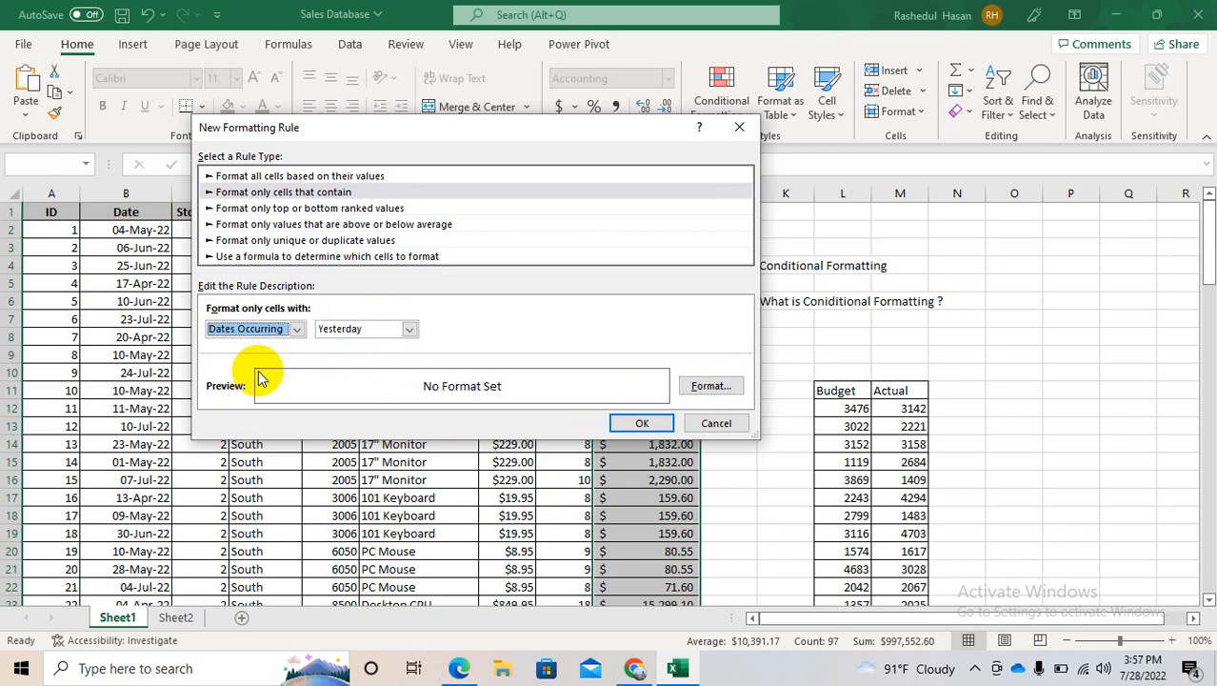
pyautogui.click(407, 328)
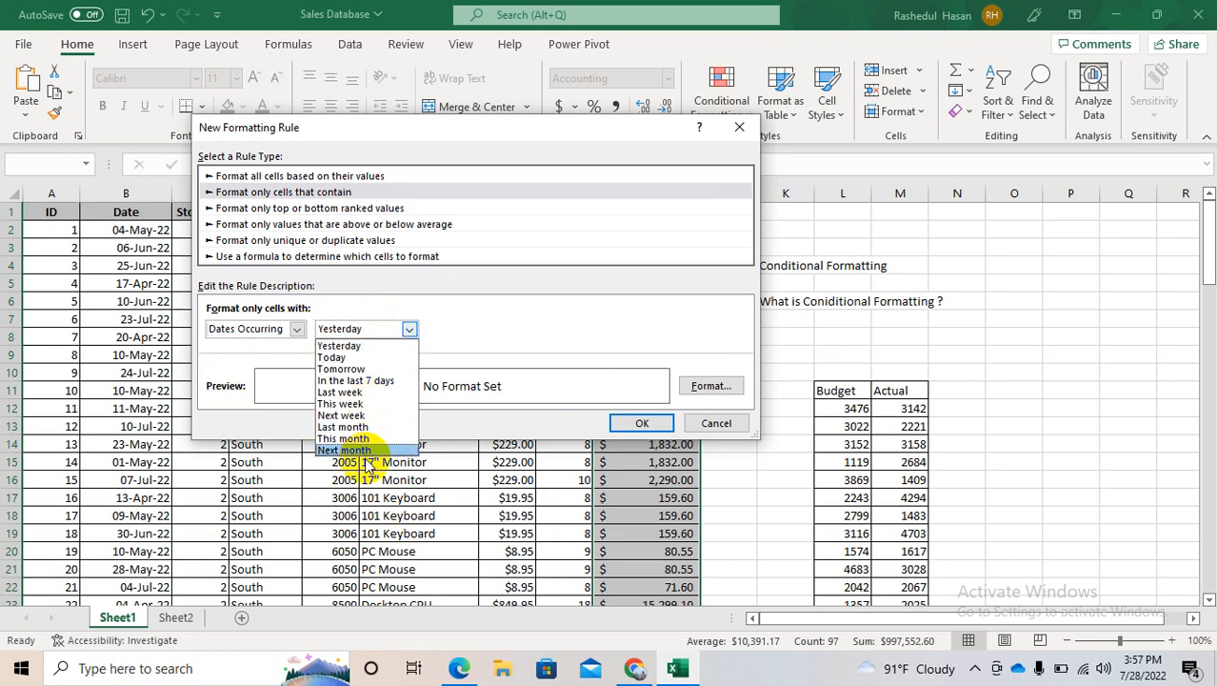
pyautogui.click(297, 333)
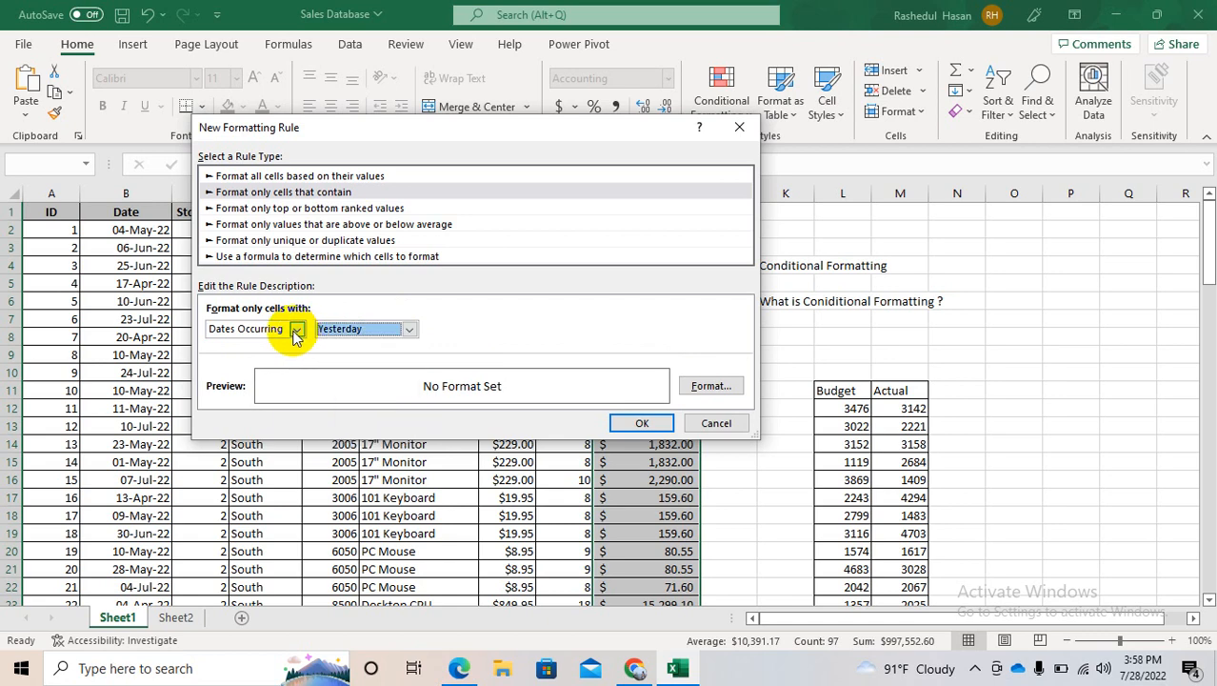
# Check the Blanks condition and discard the new rule
pyautogui.click(297, 333)
pyautogui.click(253, 383)
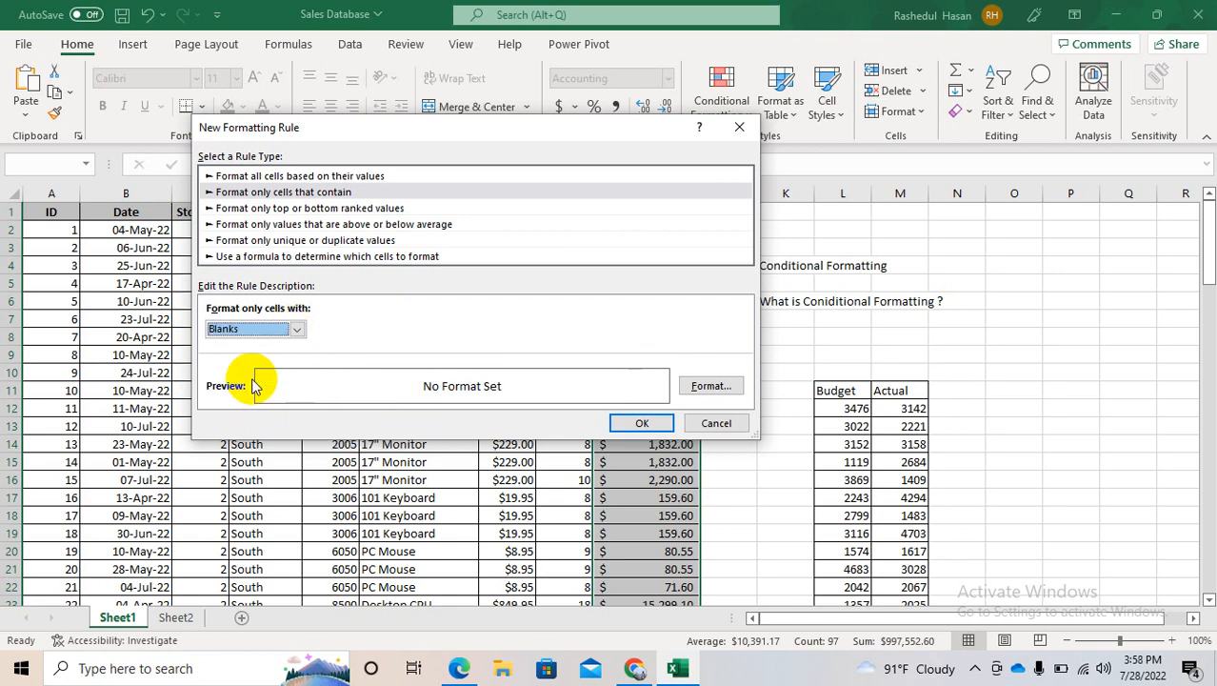
pyautogui.click(740, 127)
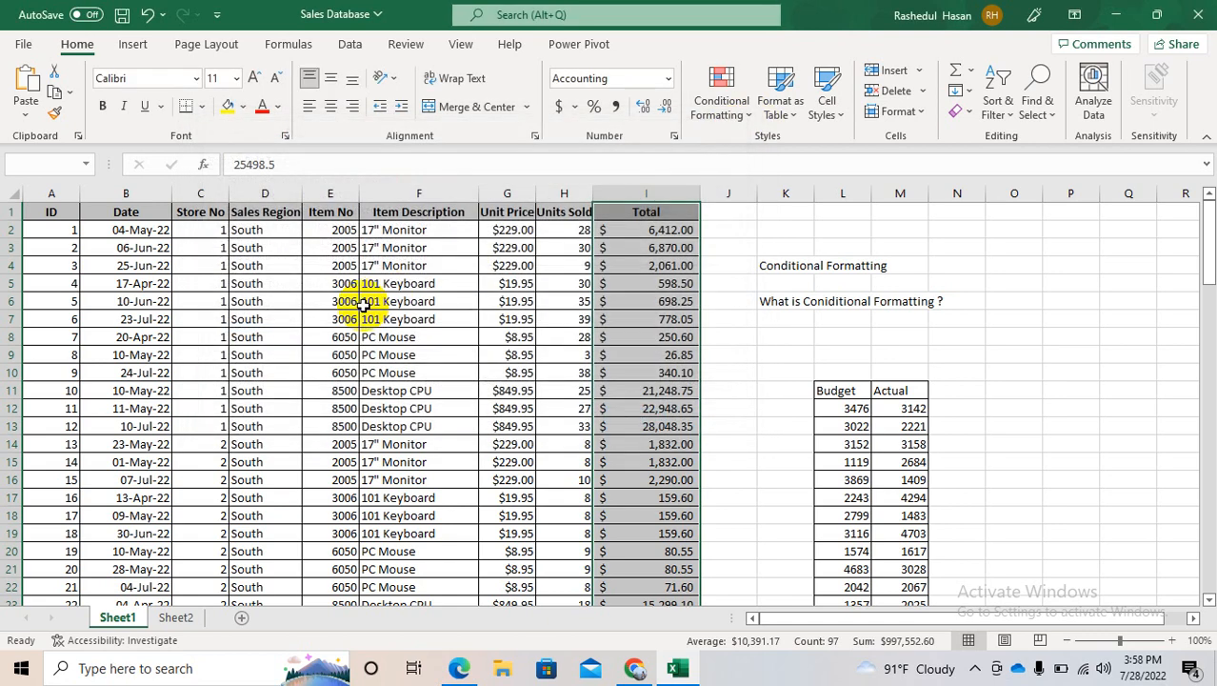
# Start another new rule of type Format only cells that contain and review the list of condition kinds
pyautogui.click(731, 112)
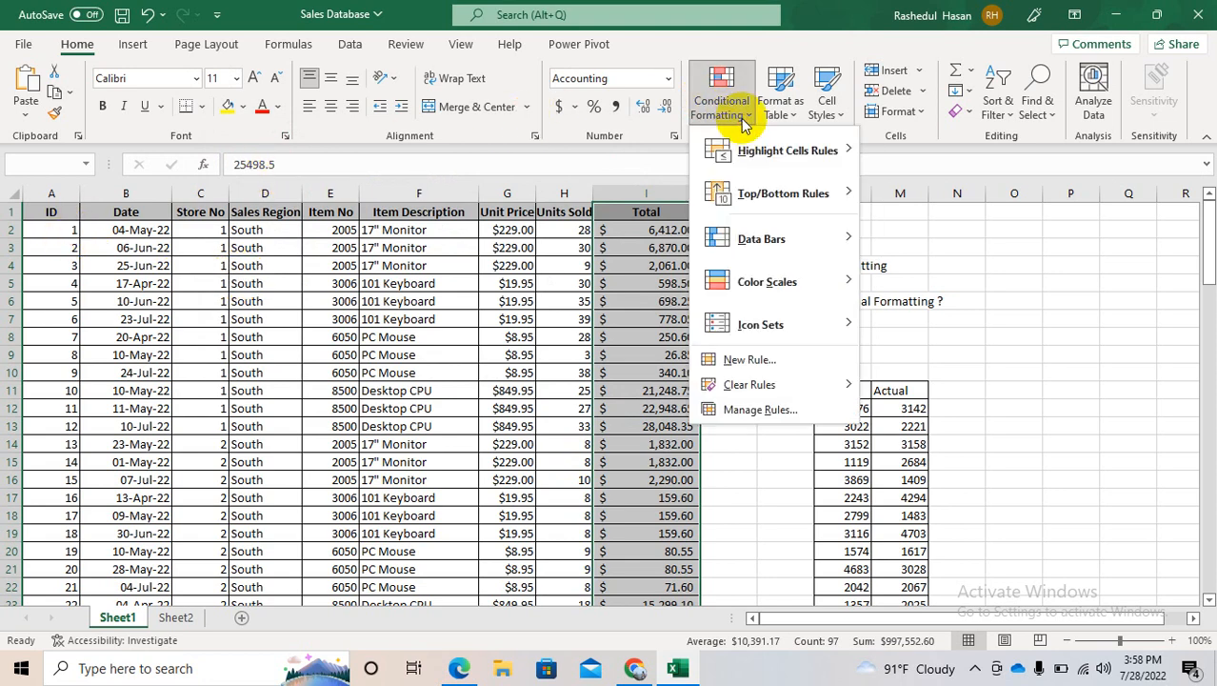
pyautogui.click(743, 360)
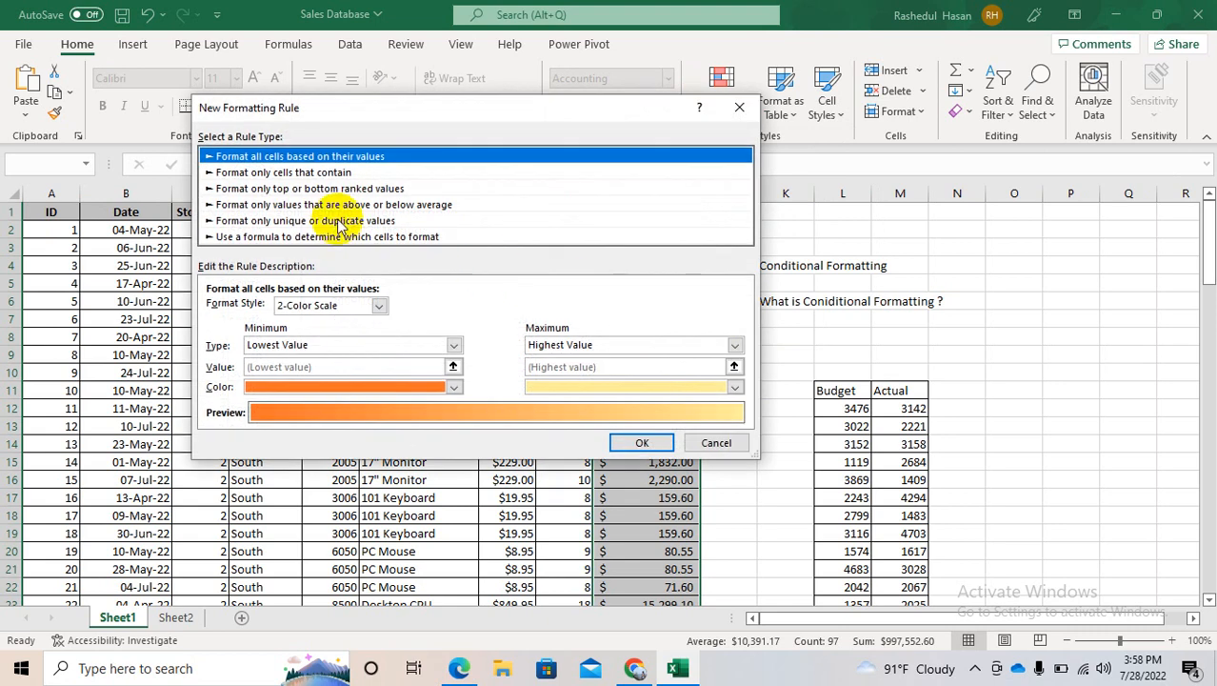
pyautogui.click(278, 174)
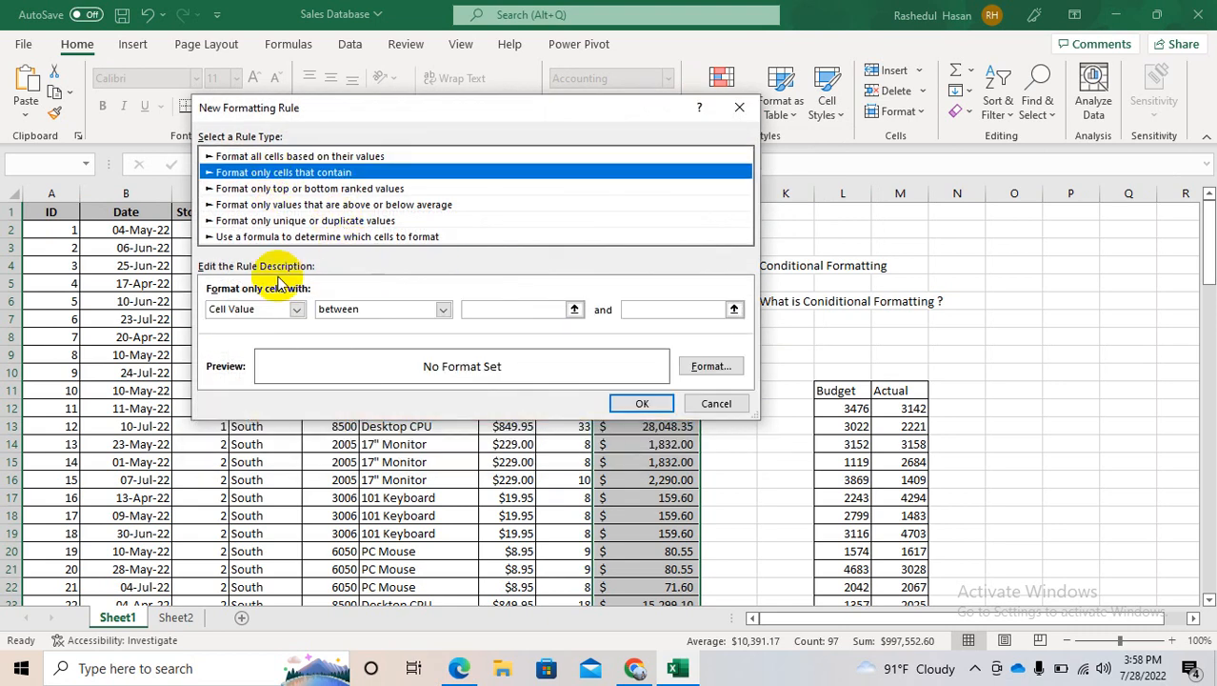
pyautogui.click(296, 310)
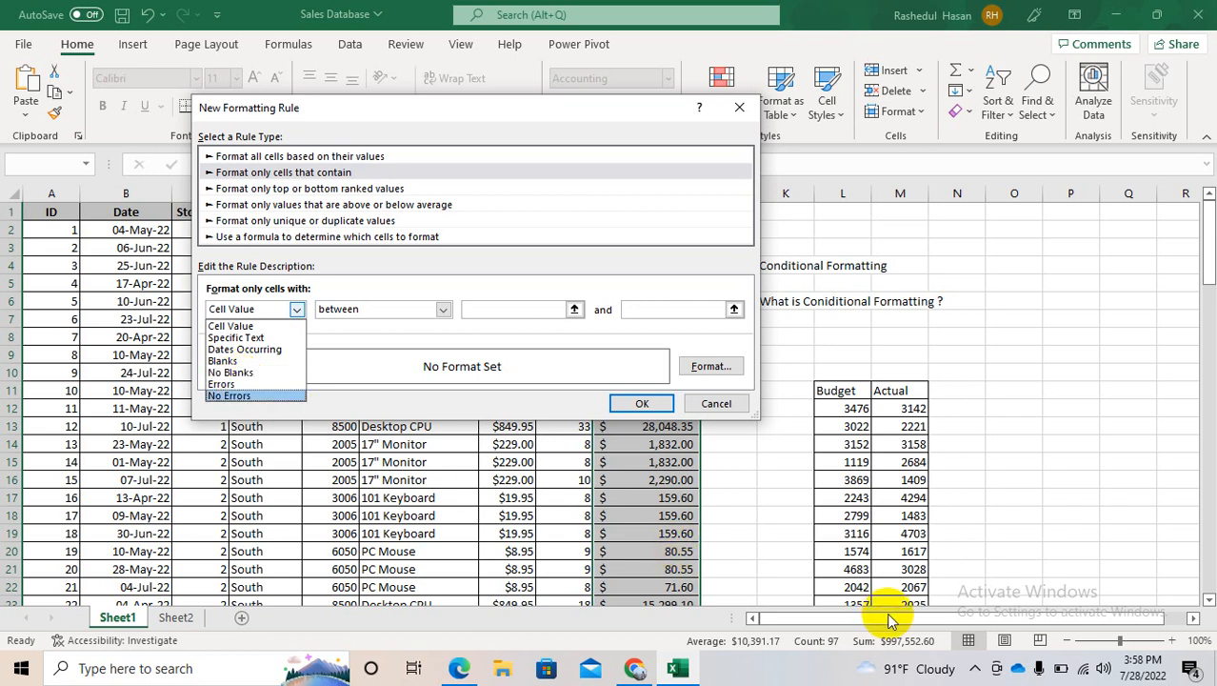
pyautogui.click(979, 670)
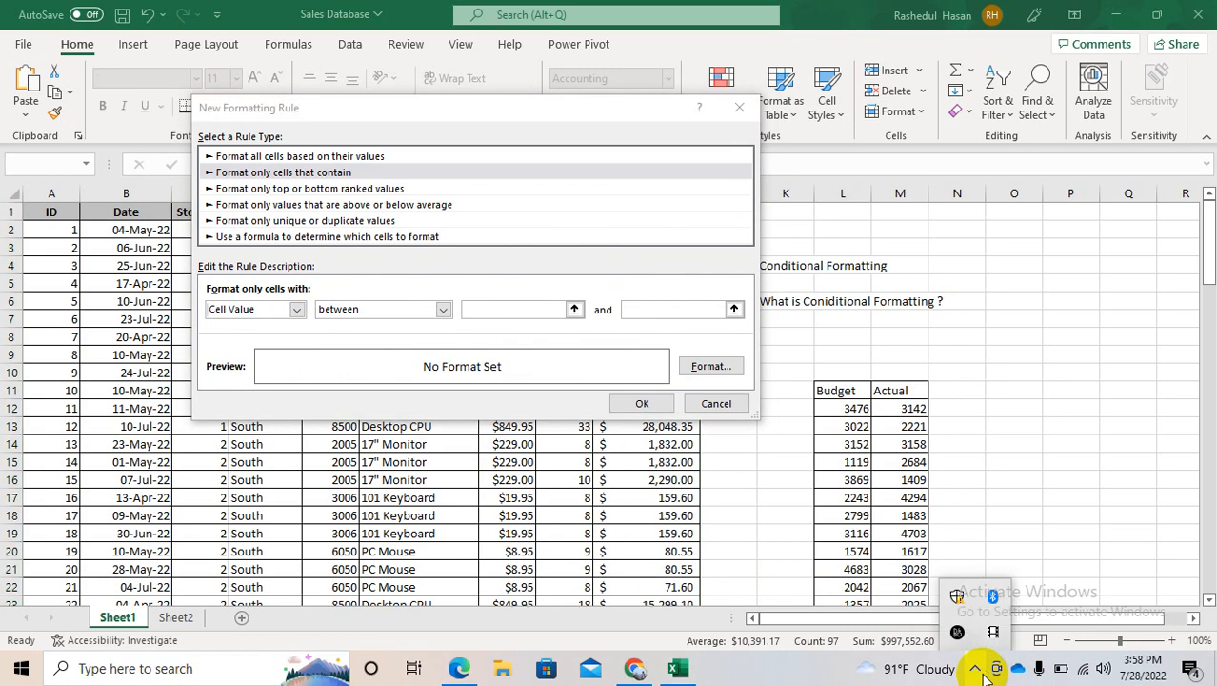
pyautogui.click(987, 640)
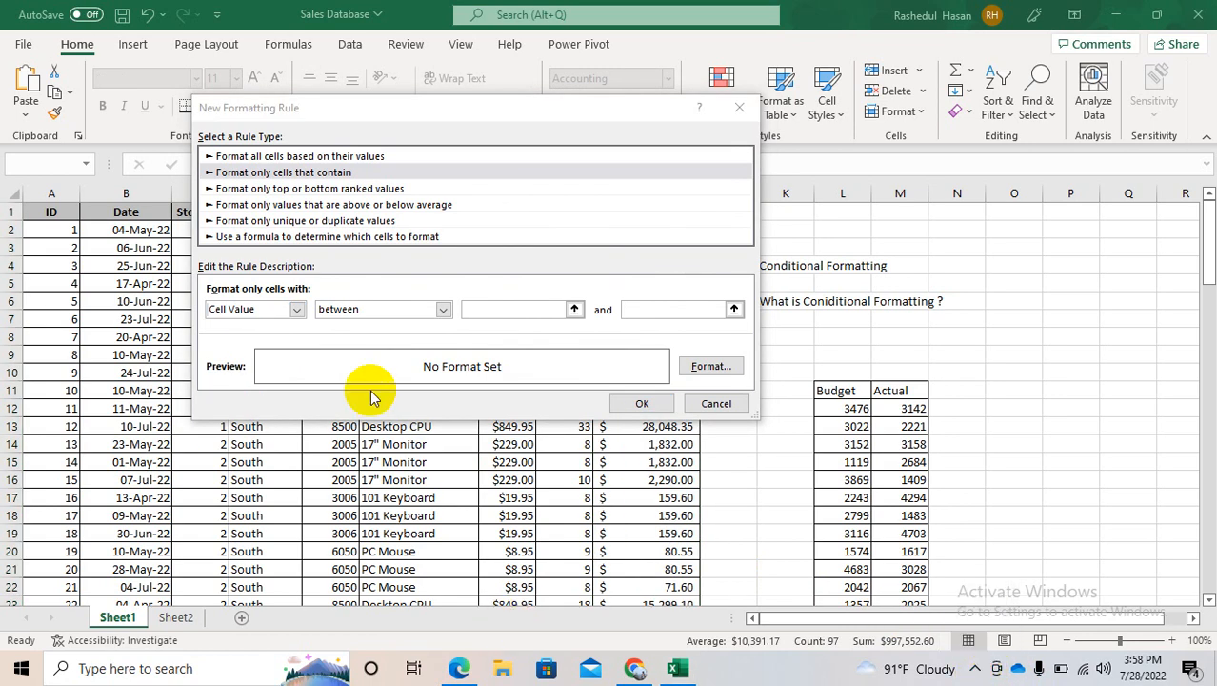
pyautogui.click(297, 314)
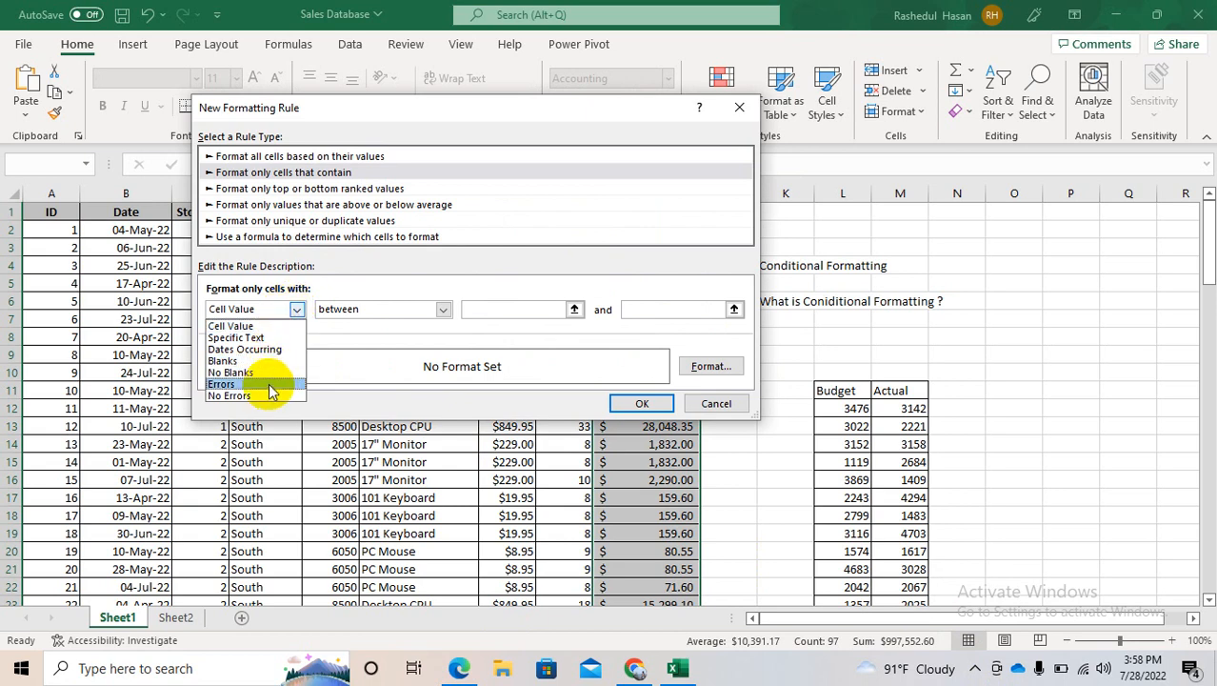
# Switch to Format only top or bottom ranked values and try both the Top and Bottom ranking options
pyautogui.click(309, 193)
pyautogui.click(310, 196)
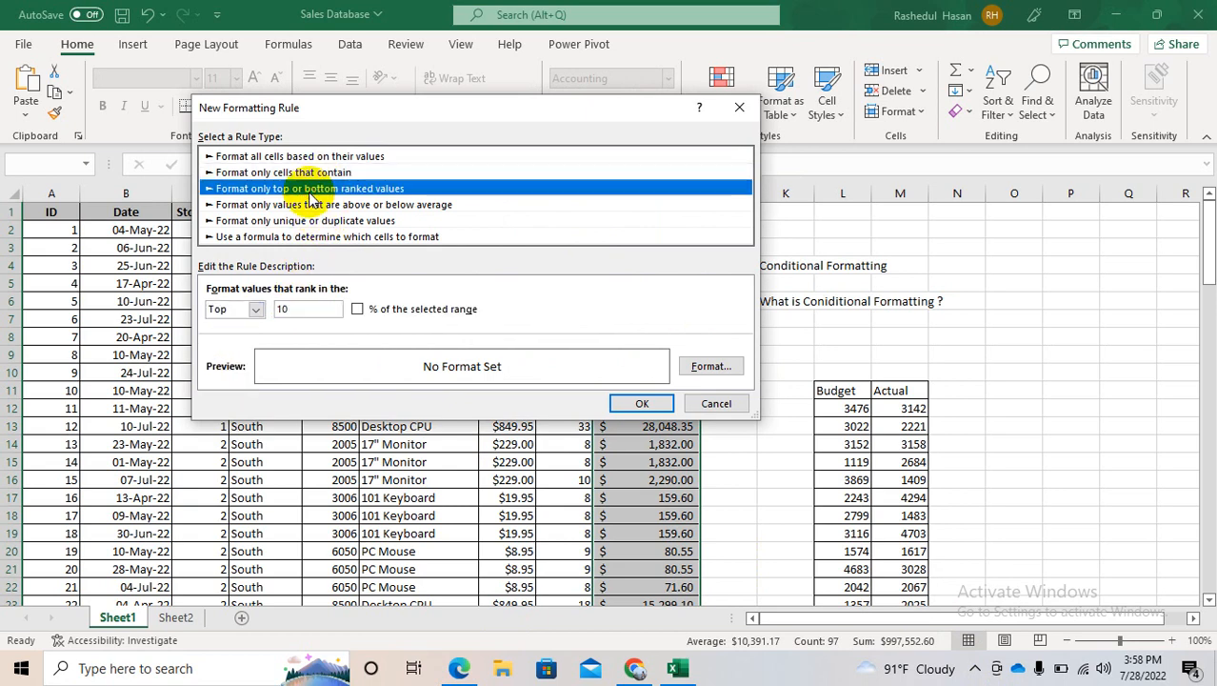
pyautogui.click(256, 309)
pyautogui.click(233, 352)
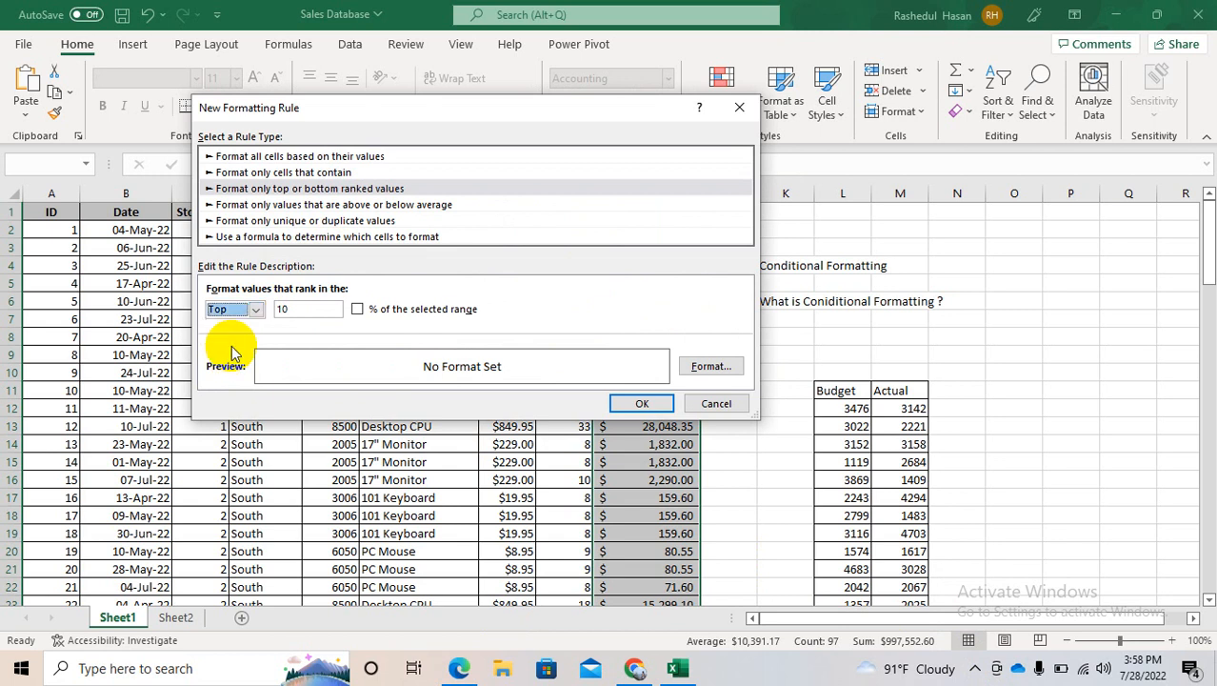
pyautogui.click(258, 312)
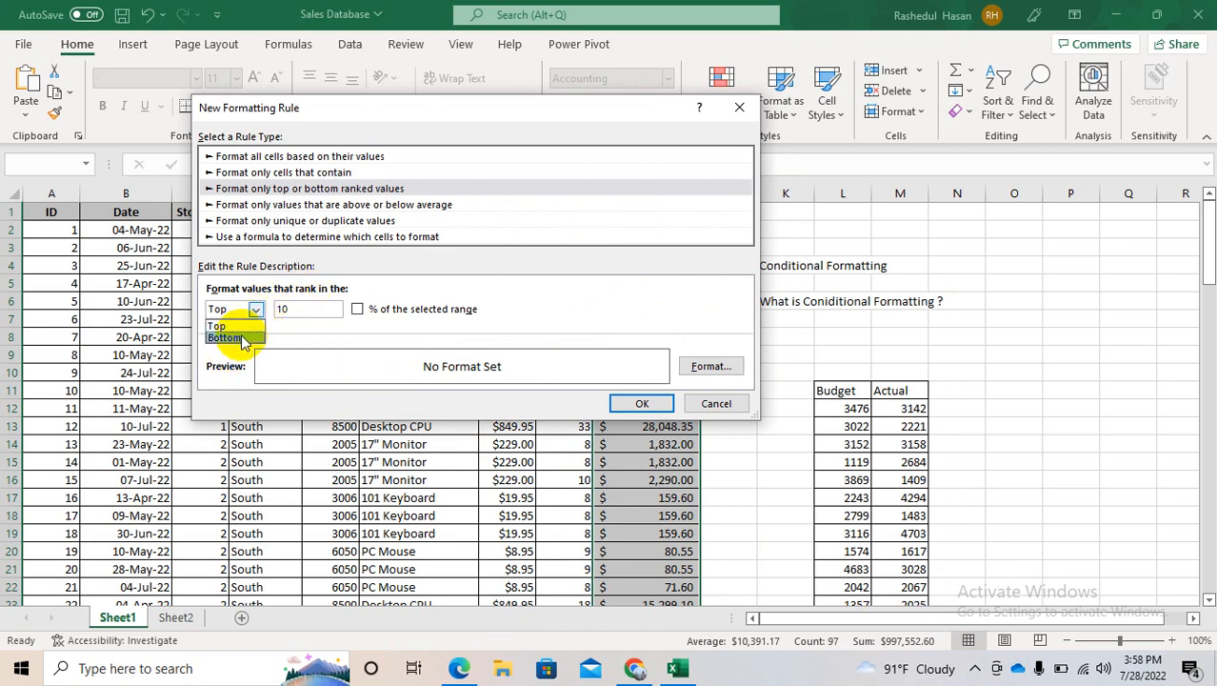
pyautogui.click(239, 339)
pyautogui.click(256, 311)
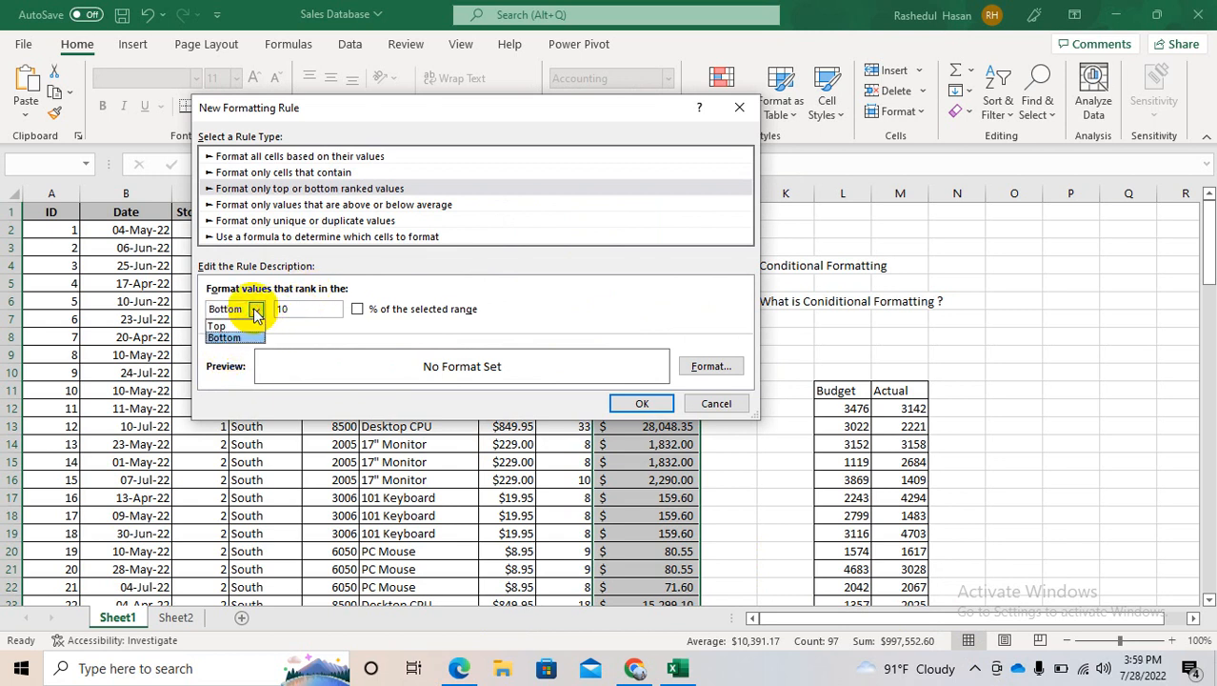
pyautogui.click(255, 310)
# Switch to Format only cells that contain, try a dark red fill and discard the format choice
pyautogui.click(282, 173)
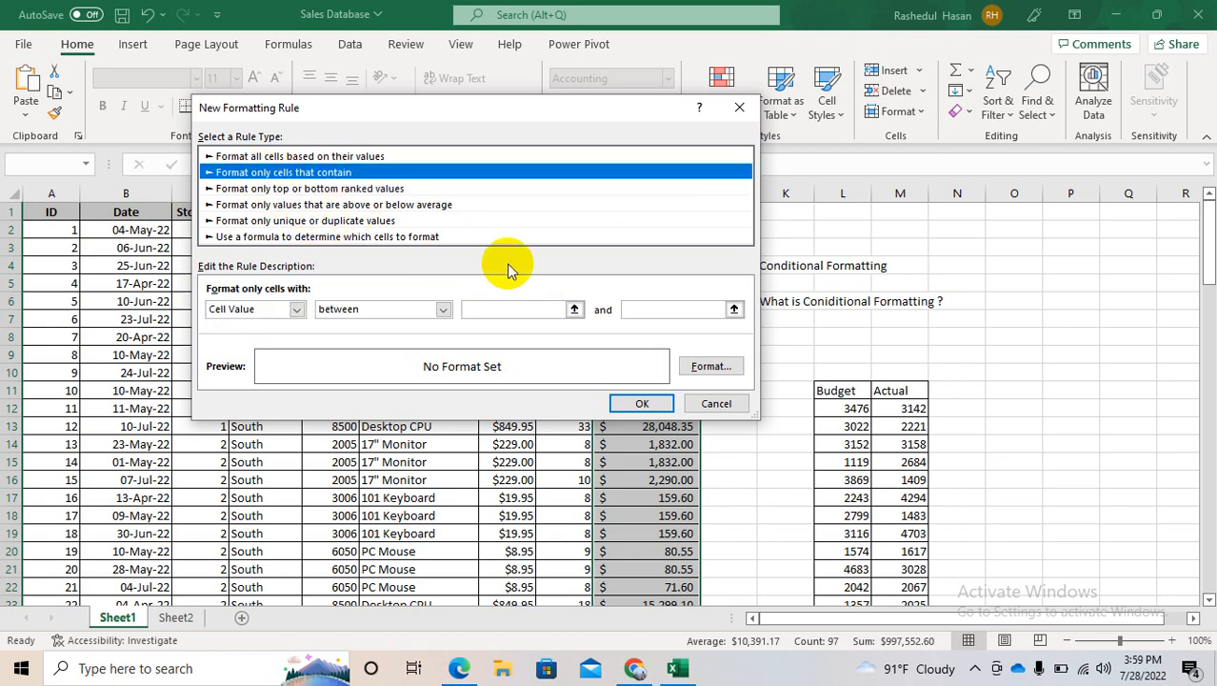
pyautogui.click(710, 370)
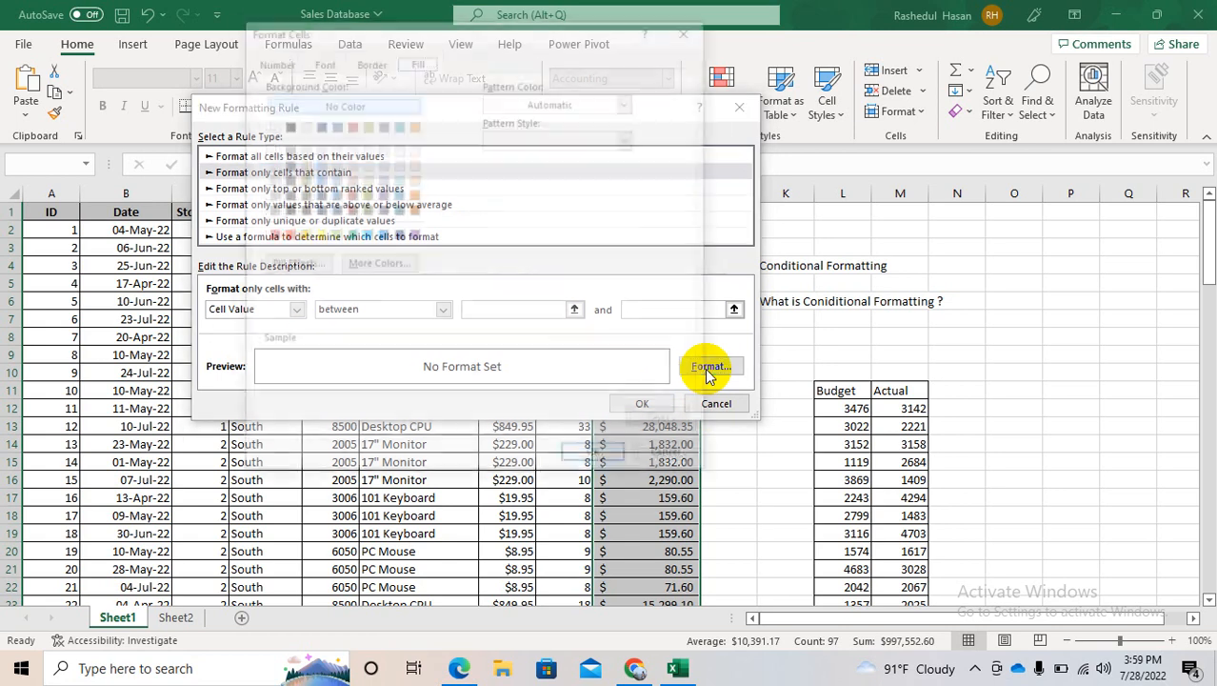
pyautogui.click(350, 150)
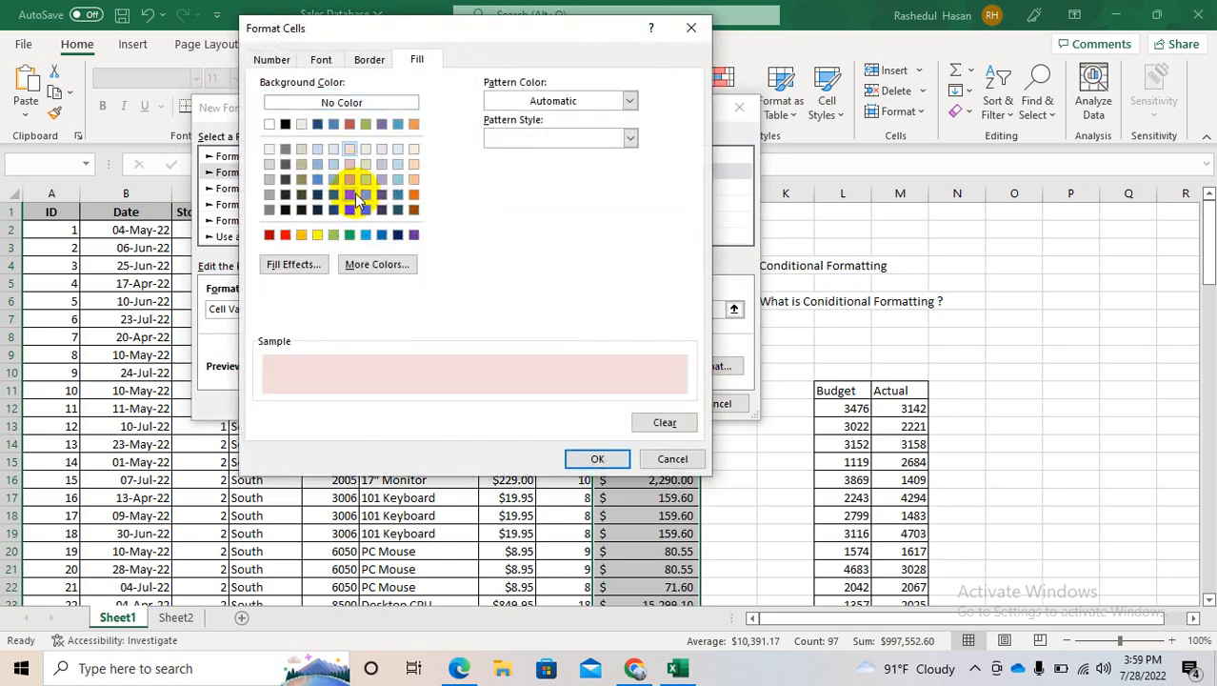
pyautogui.click(350, 195)
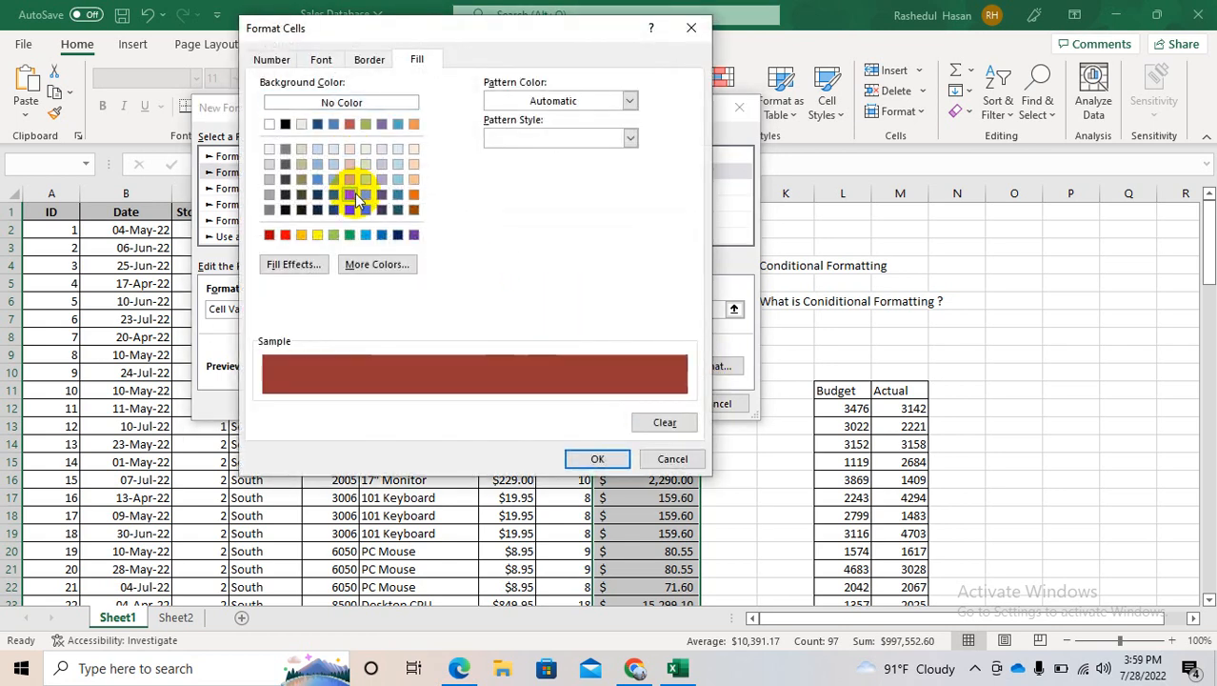
pyautogui.click(692, 28)
# Switch to Format only top or bottom ranked values, try Bottom, and set the rule to the Top 15 values
pyautogui.click(354, 189)
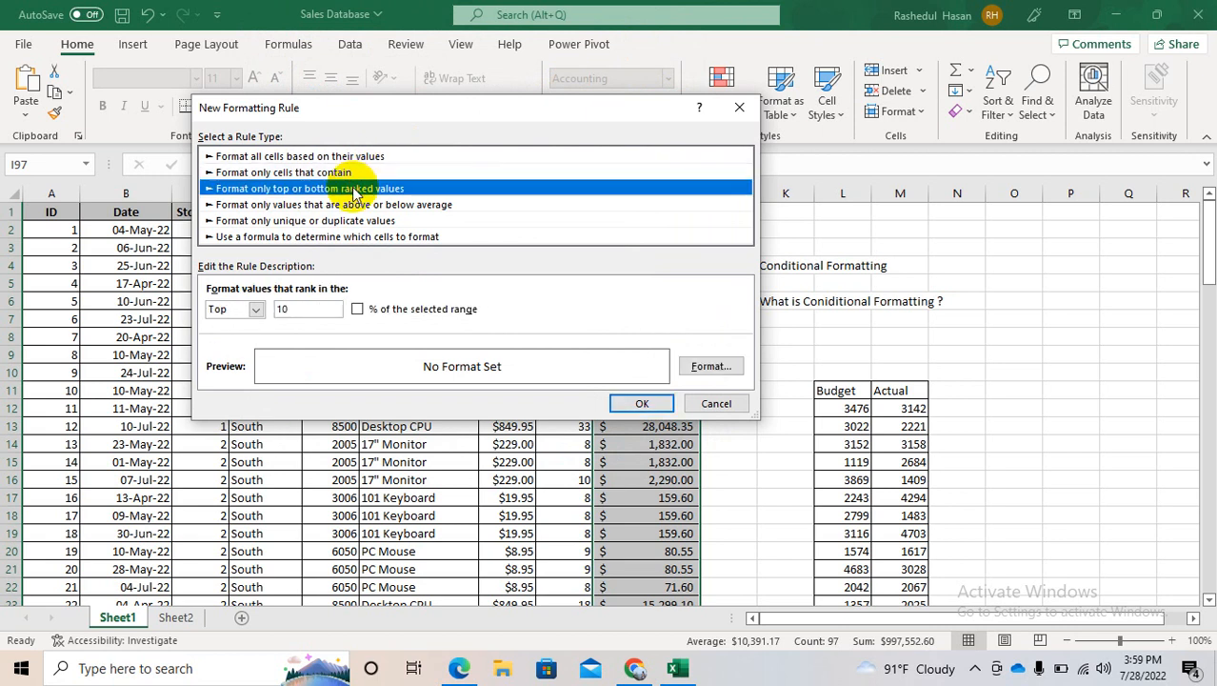
pyautogui.click(256, 309)
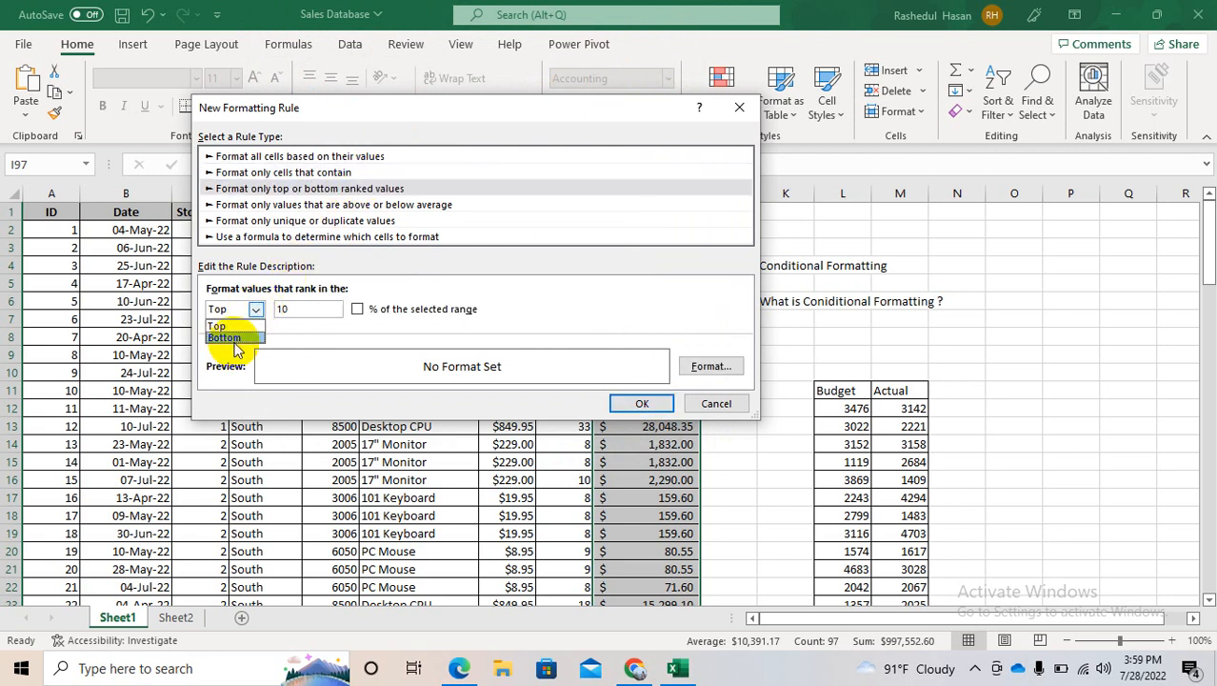
pyautogui.click(233, 337)
pyautogui.click(298, 310)
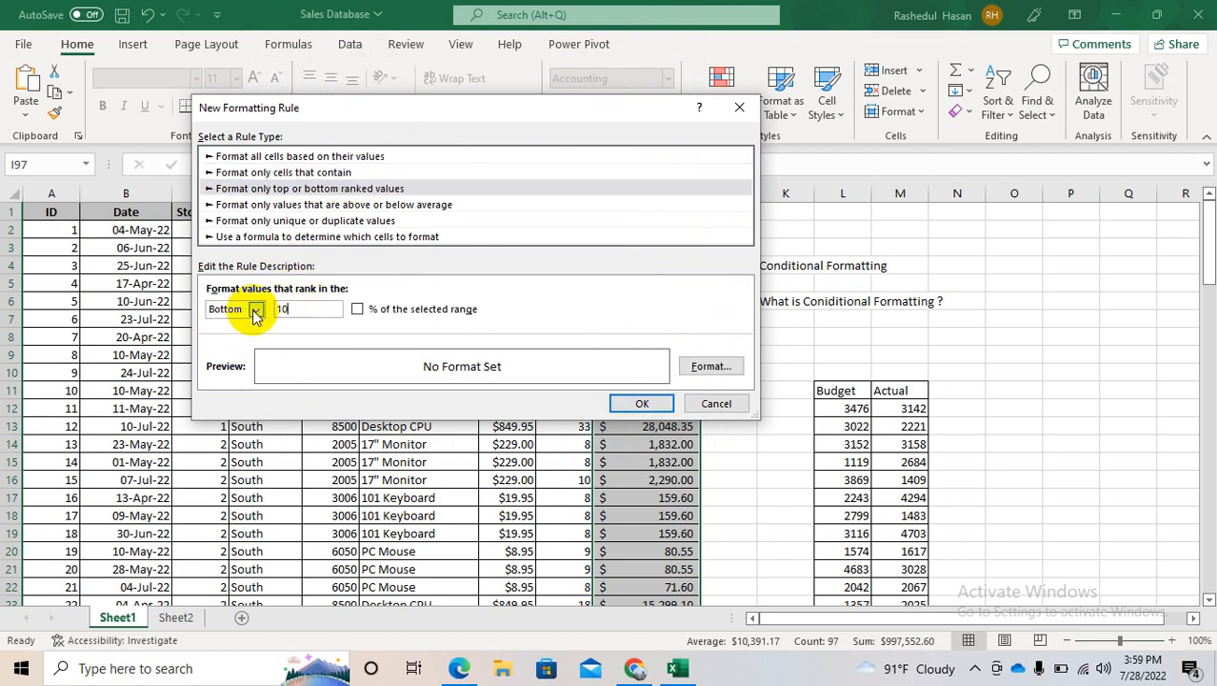
pyautogui.click(256, 313)
pyautogui.click(233, 324)
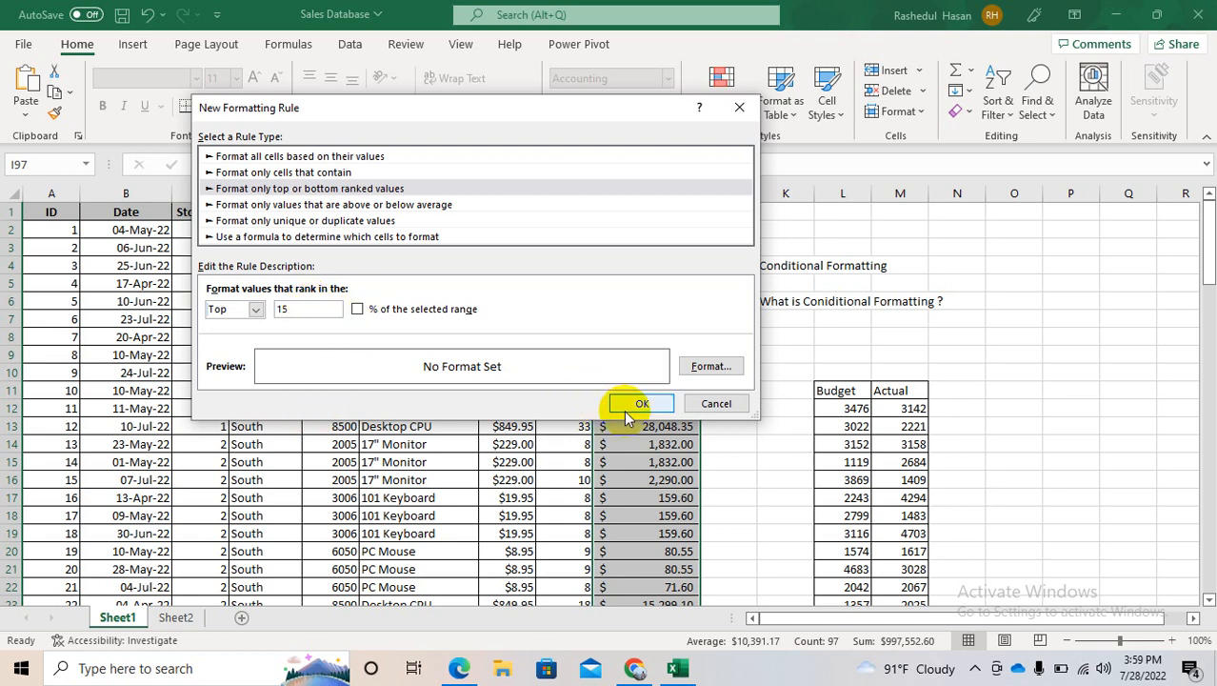
# Give the ranking rule a blue fill and apply it to the Total column
pyautogui.click(710, 368)
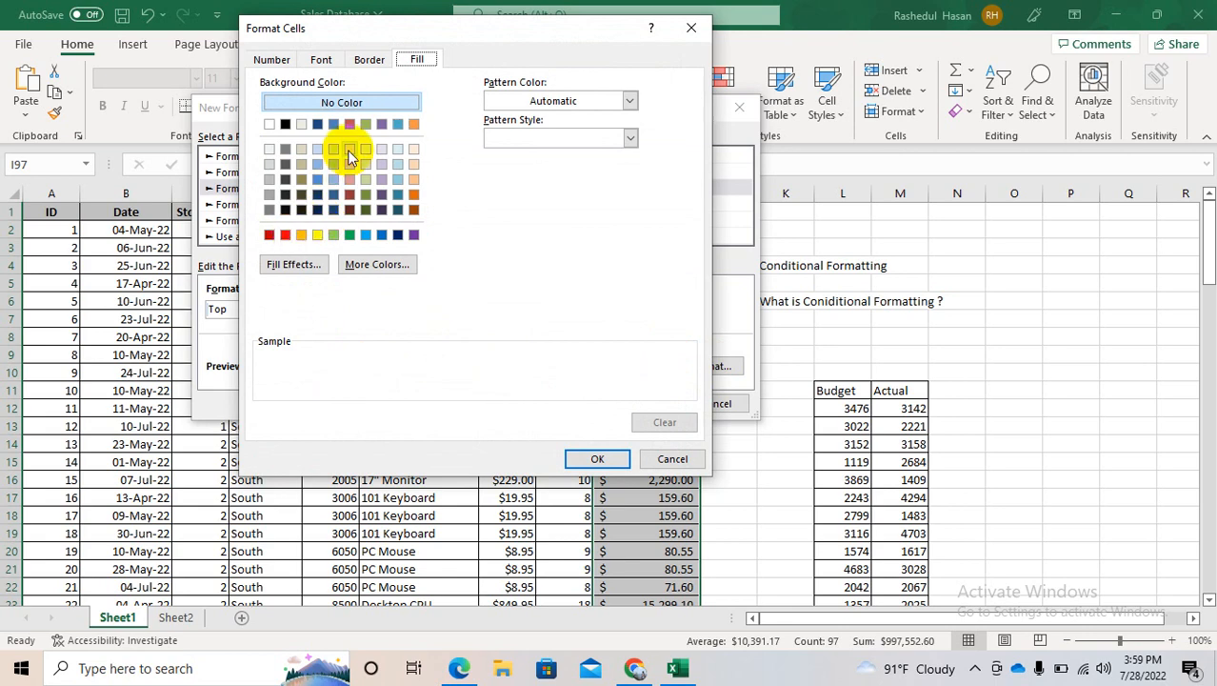
pyautogui.click(333, 124)
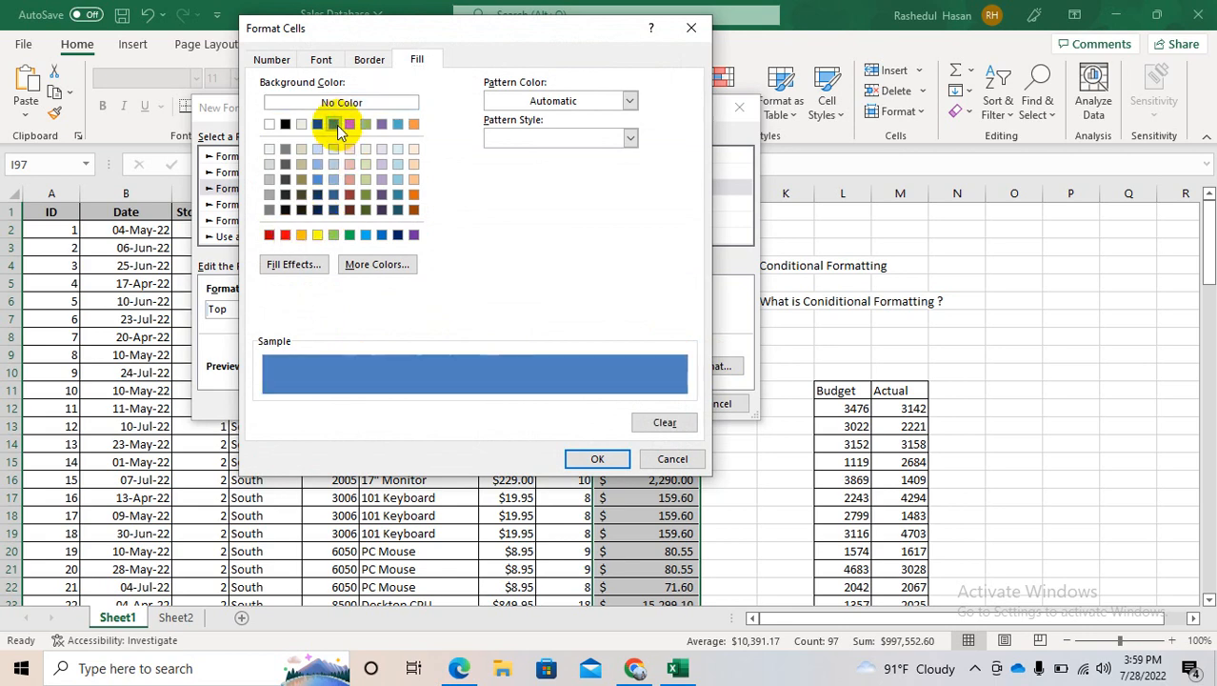
pyautogui.click(581, 456)
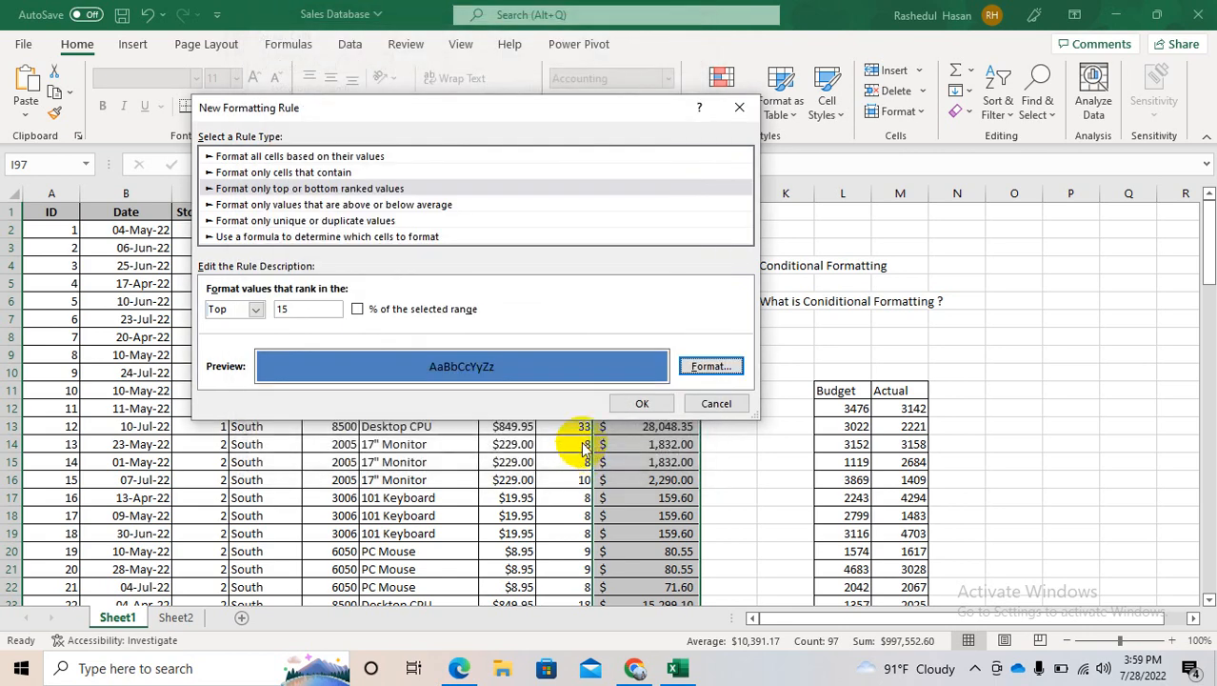
pyautogui.click(634, 404)
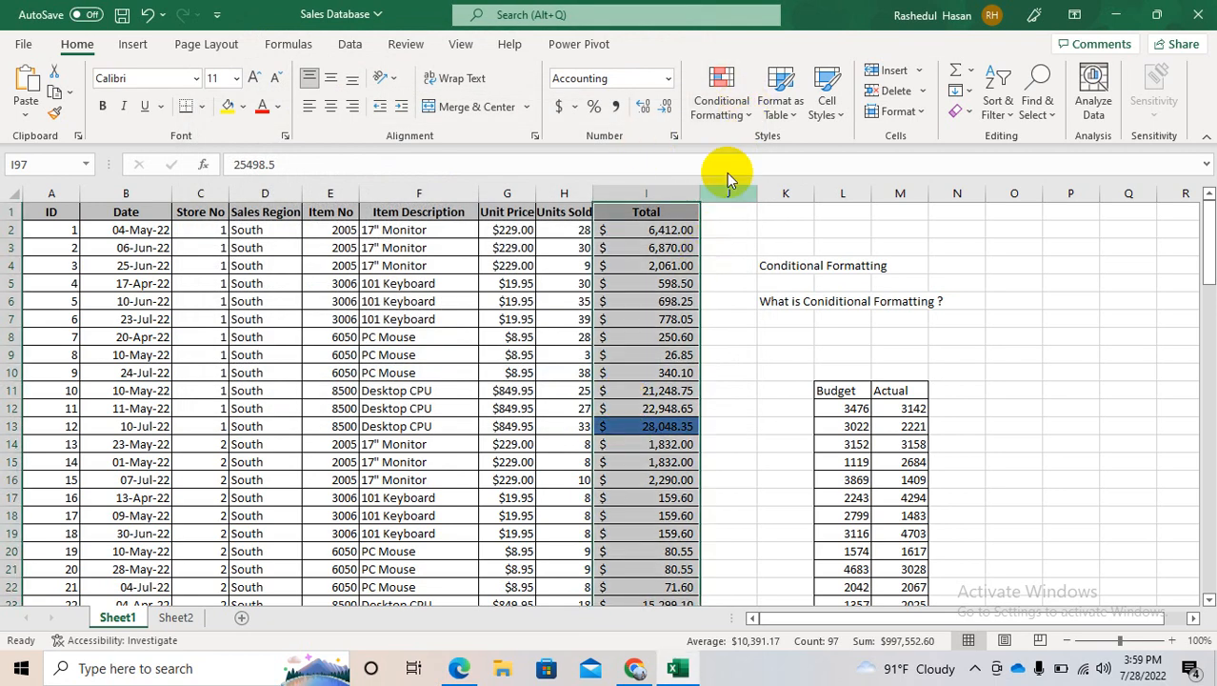
# Clear the conditional formatting rules from the entire sheet
pyautogui.click(721, 95)
pyautogui.moveTo(762, 389)
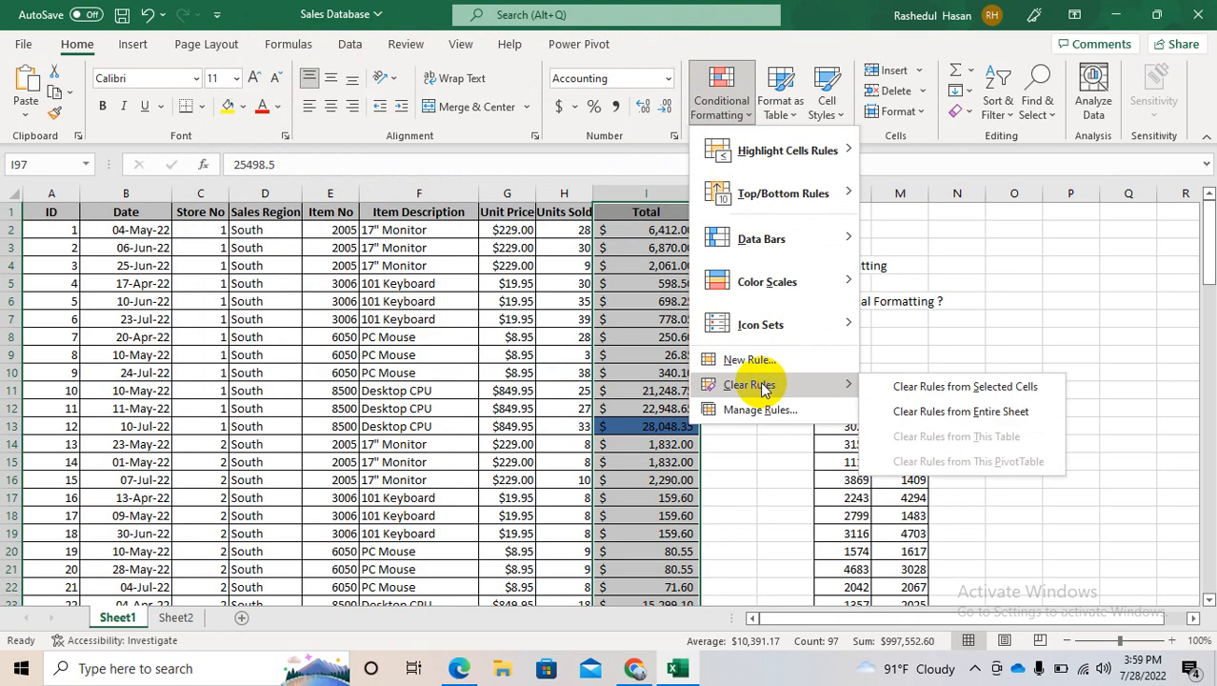
pyautogui.click(913, 410)
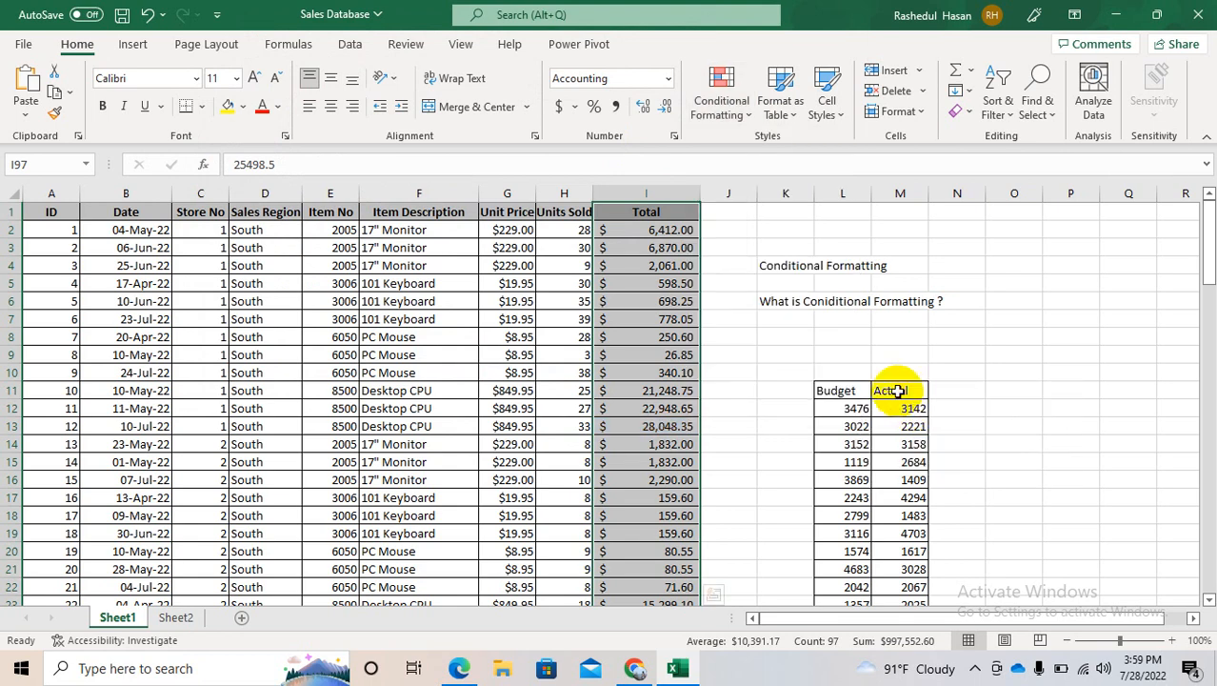
# Start a new rule of type Format only values that are above or below average and review its average and standard deviation options
pyautogui.click(736, 124)
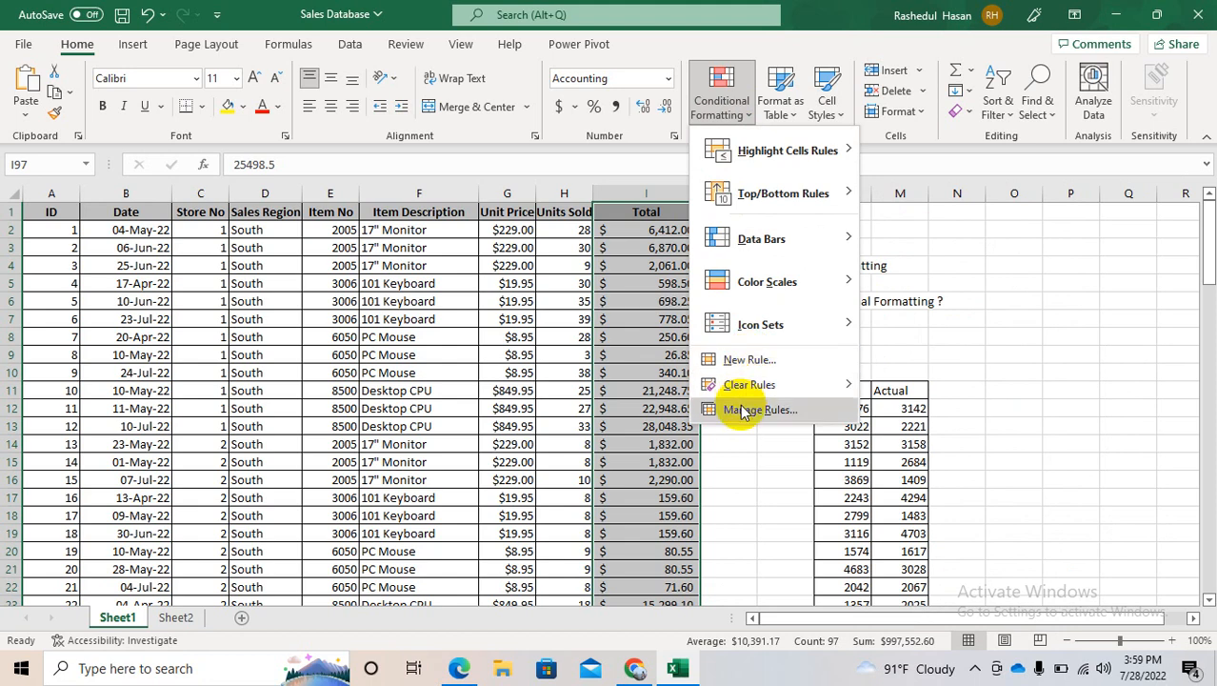
pyautogui.click(739, 360)
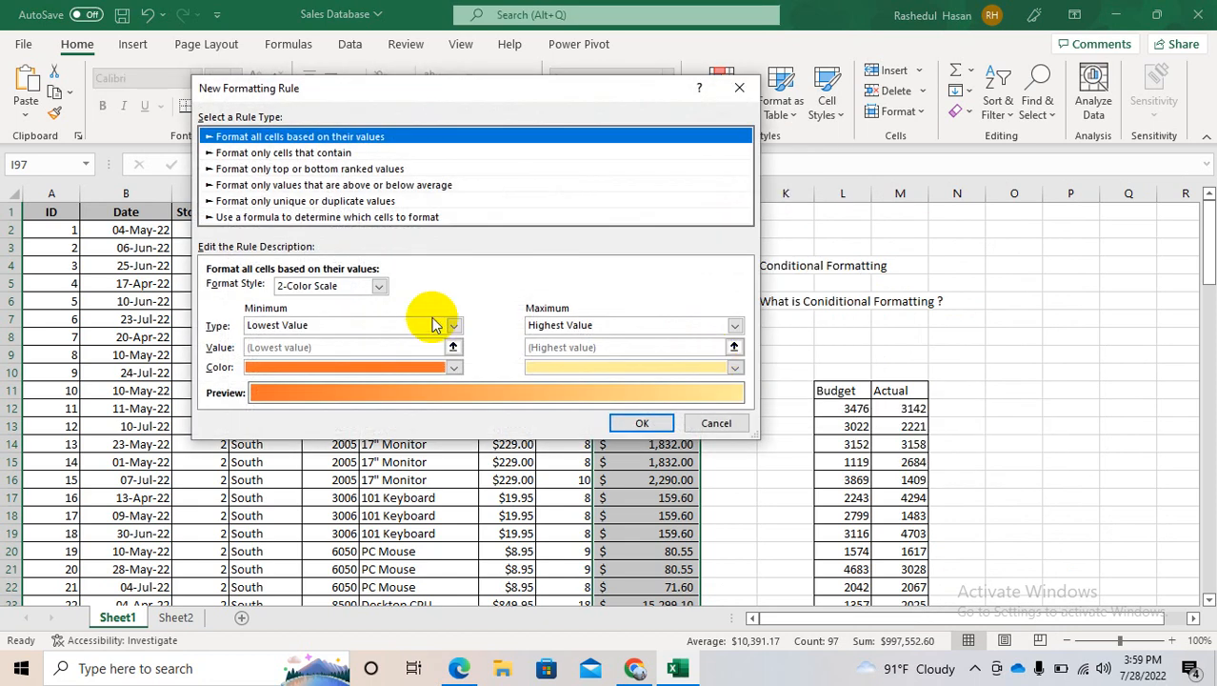
pyautogui.click(328, 169)
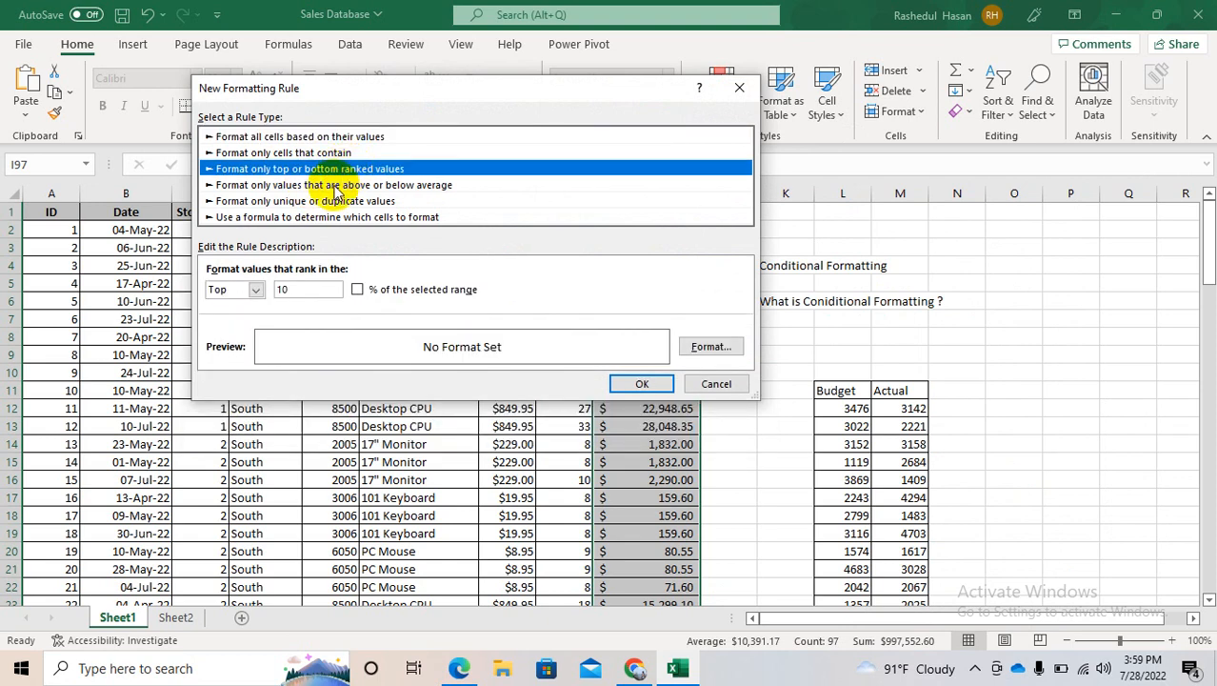
pyautogui.click(333, 186)
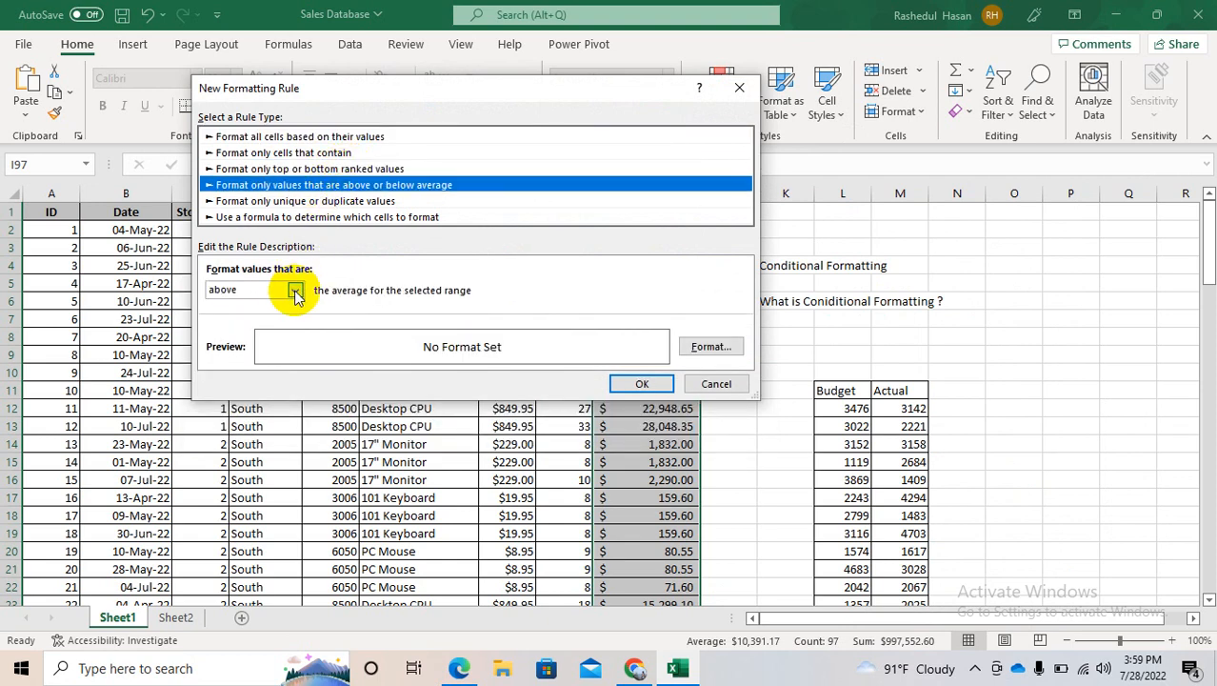
pyautogui.click(295, 290)
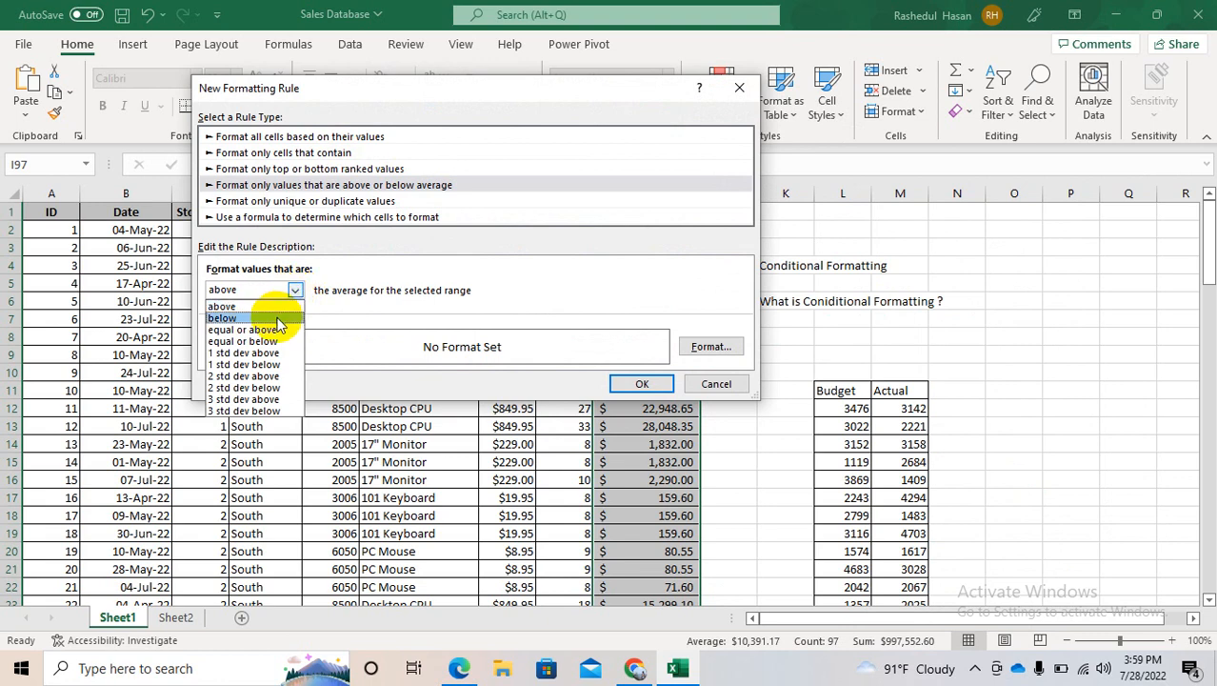
pyautogui.press('Down')
pyautogui.press('Down')
pyautogui.press('Down')
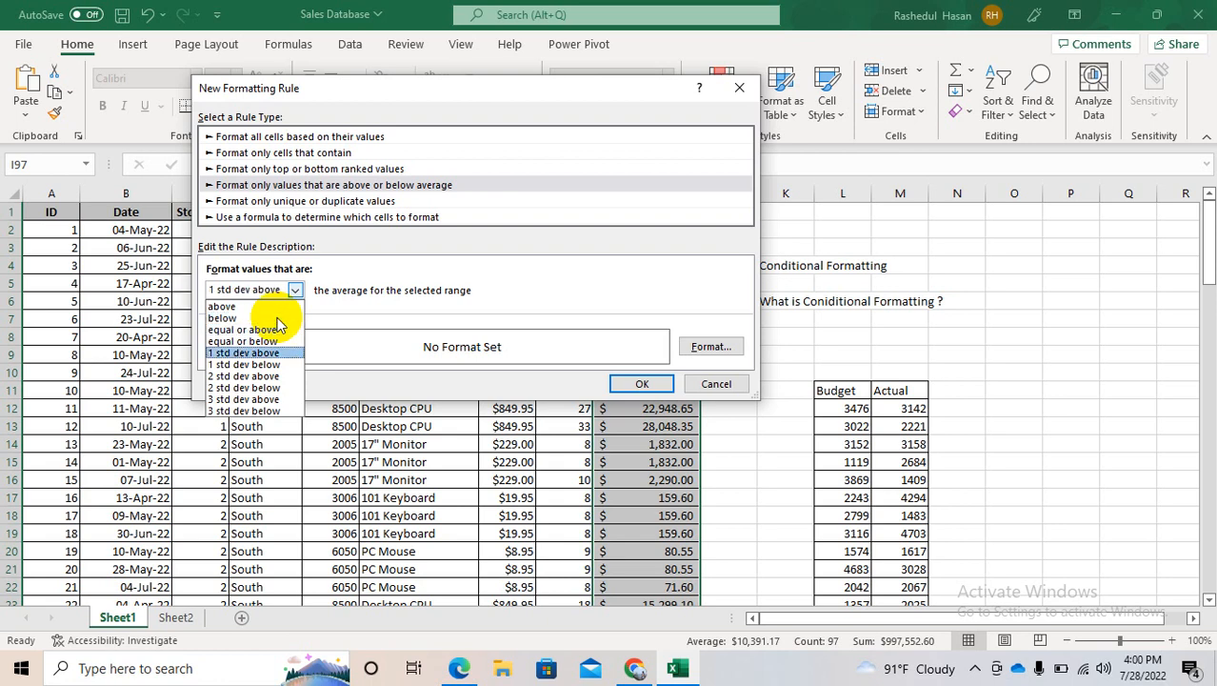
pyautogui.press('Down')
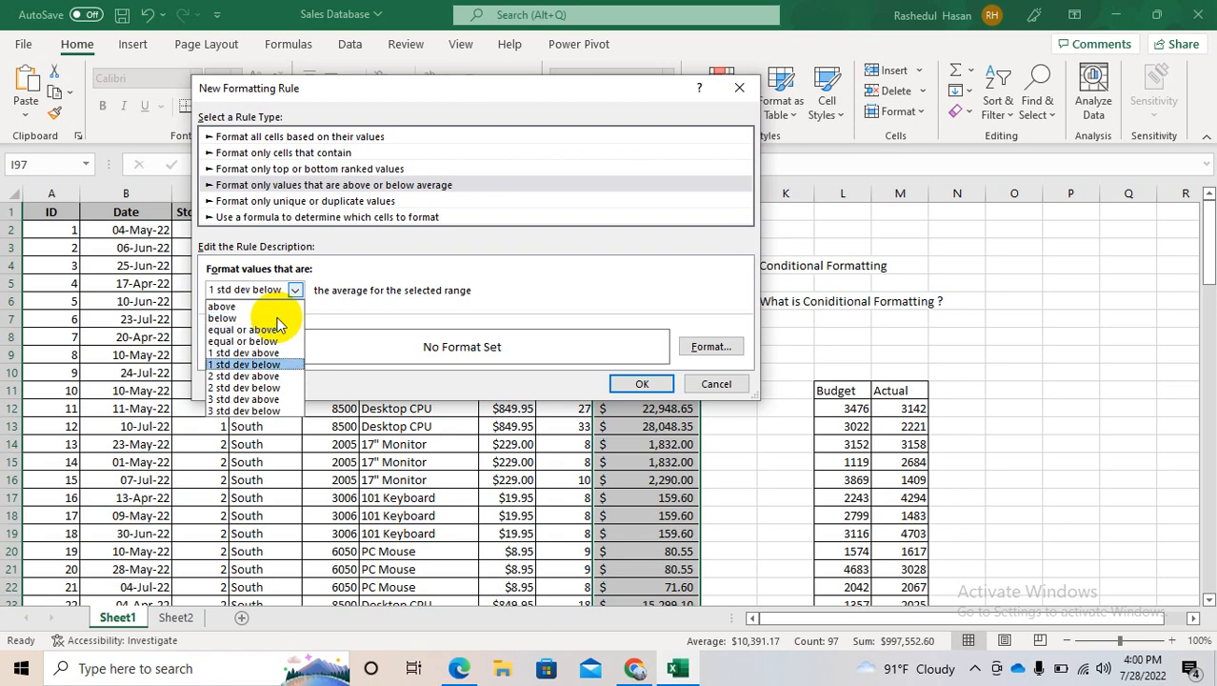
# Check the unique option for unique or duplicate values and the formula rule type, and discard the new rule
pyautogui.click(356, 201)
pyautogui.click(333, 201)
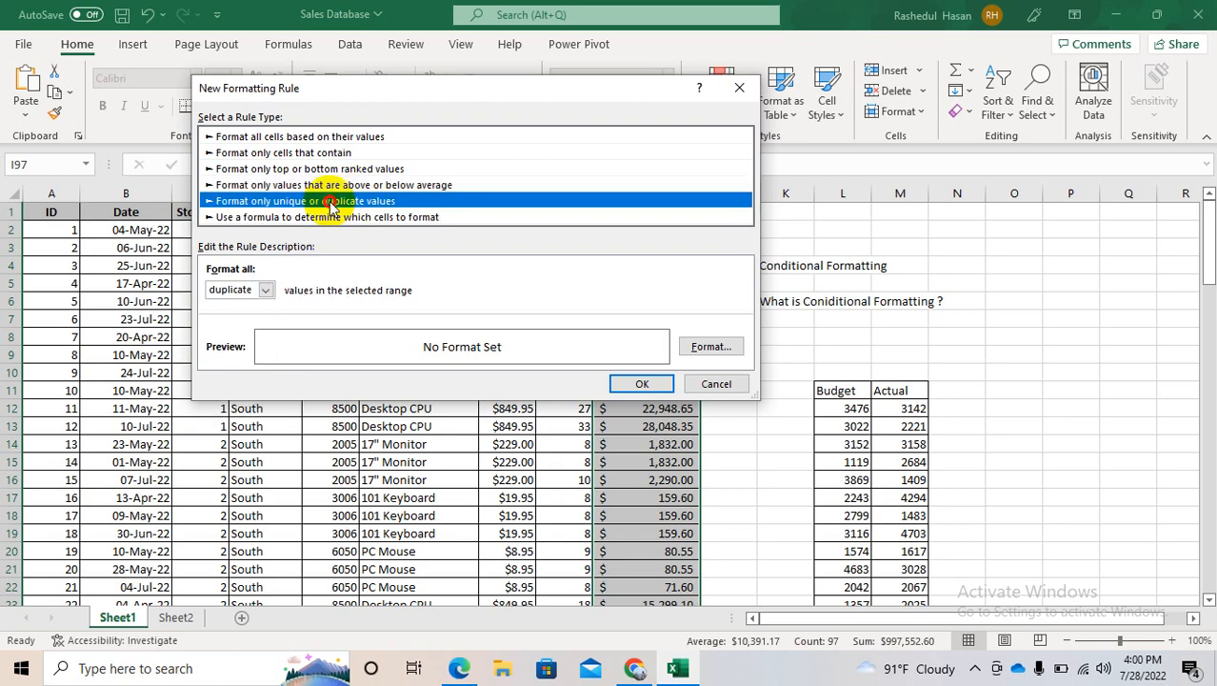
pyautogui.click(266, 290)
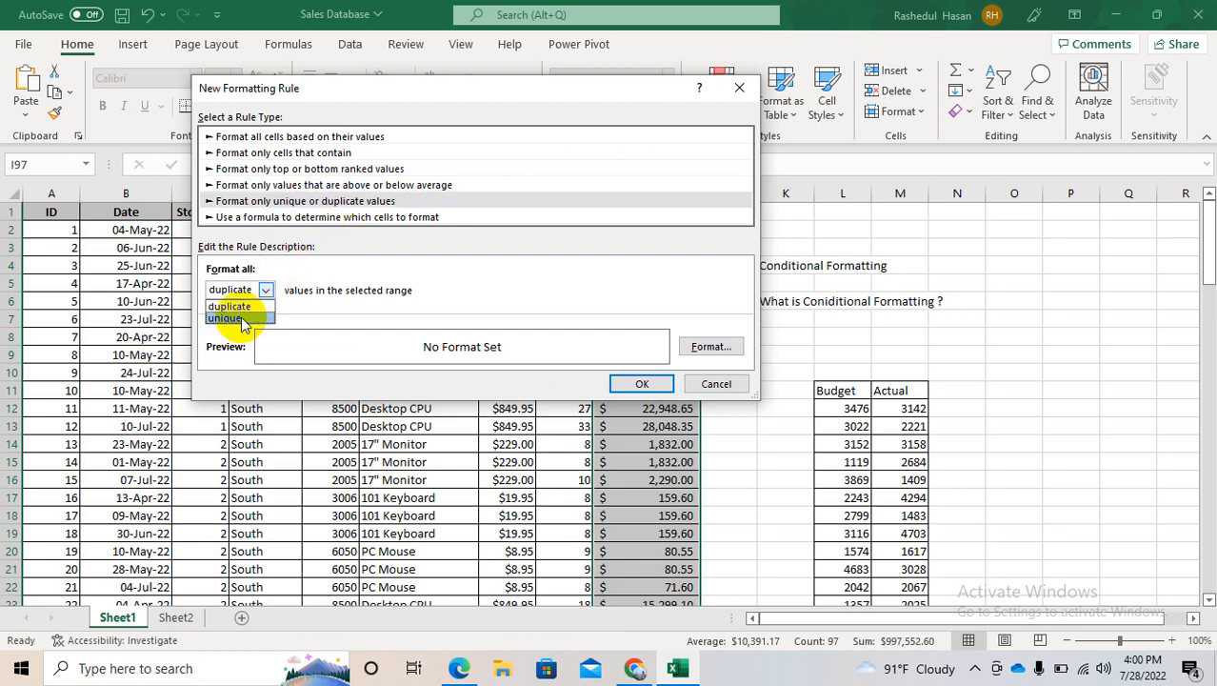
pyautogui.click(239, 319)
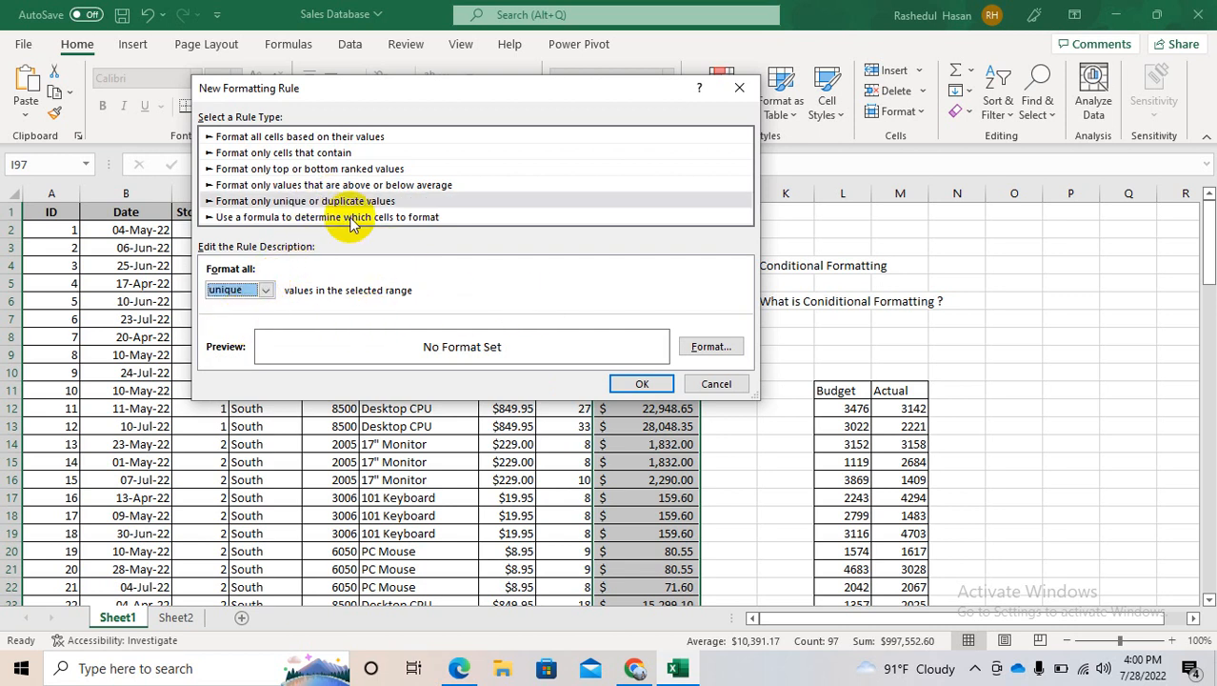
pyautogui.click(285, 217)
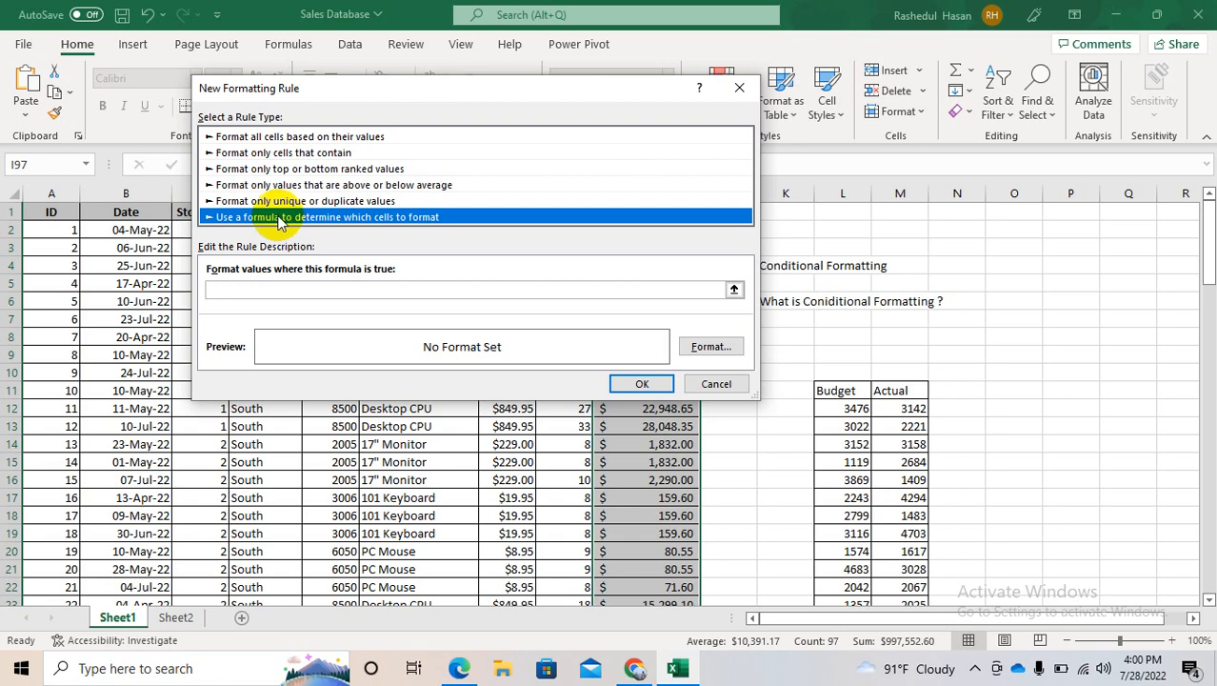
pyautogui.click(740, 87)
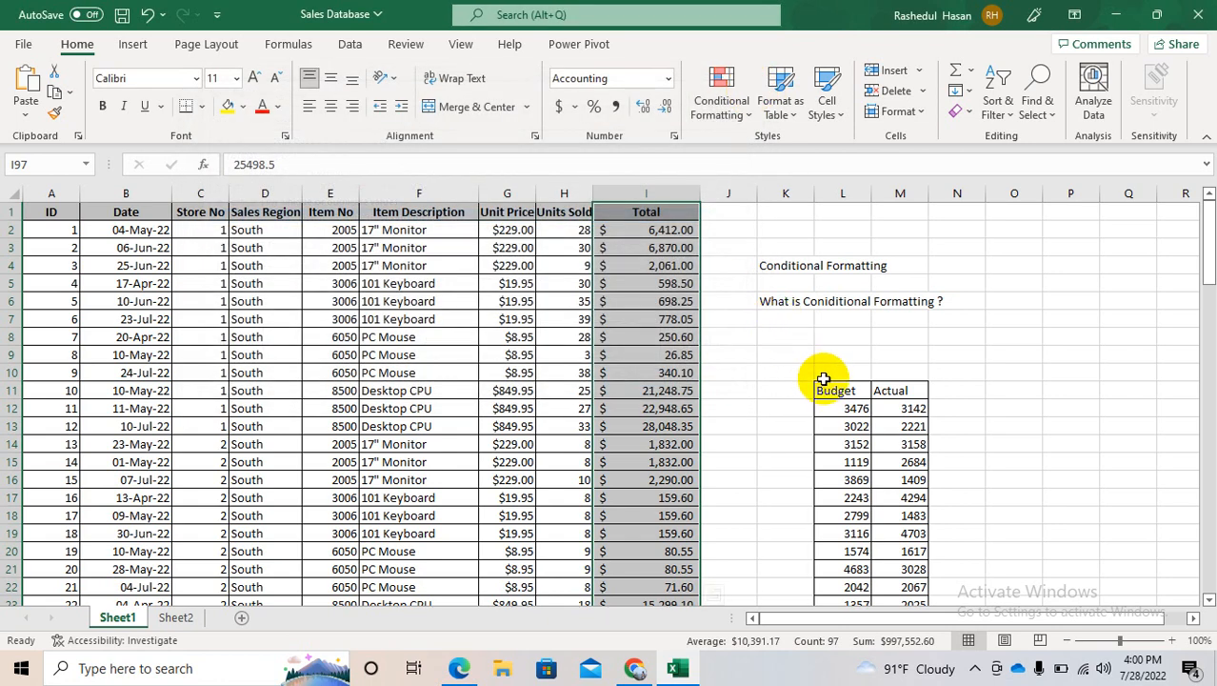
# Examine the Budget and Actual table from its header row down to its last entries
pyautogui.click(824, 381)
pyautogui.press('Down')
pyautogui.press('Down')
pyautogui.press('Down')
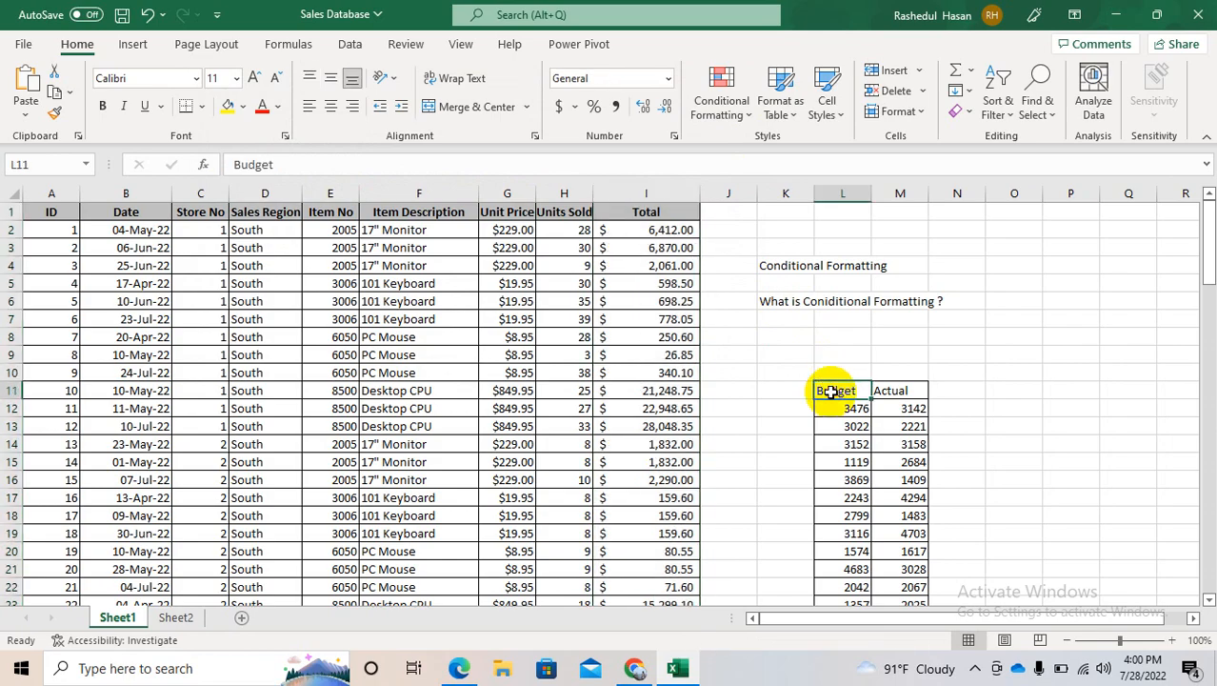
pyautogui.press('Down')
pyautogui.press('Down')
pyautogui.press('Down')
pyautogui.press('Down')
pyautogui.press('Down')
pyautogui.press('Down')
pyautogui.press('Down')
pyautogui.press('Down')
pyautogui.press('Down')
pyautogui.press('Down')
pyautogui.press('Down')
pyautogui.press('Down')
pyautogui.press('Down')
pyautogui.press('Down')
pyautogui.press('Down')
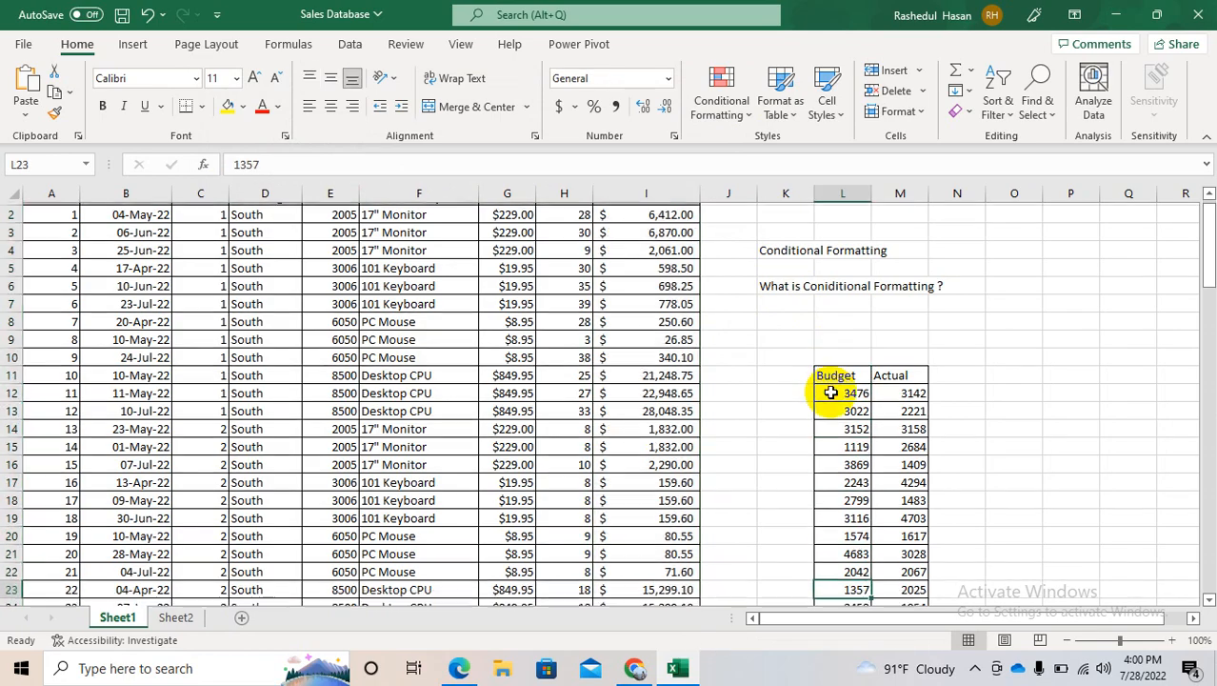
pyautogui.press('Down')
pyautogui.press('Down')
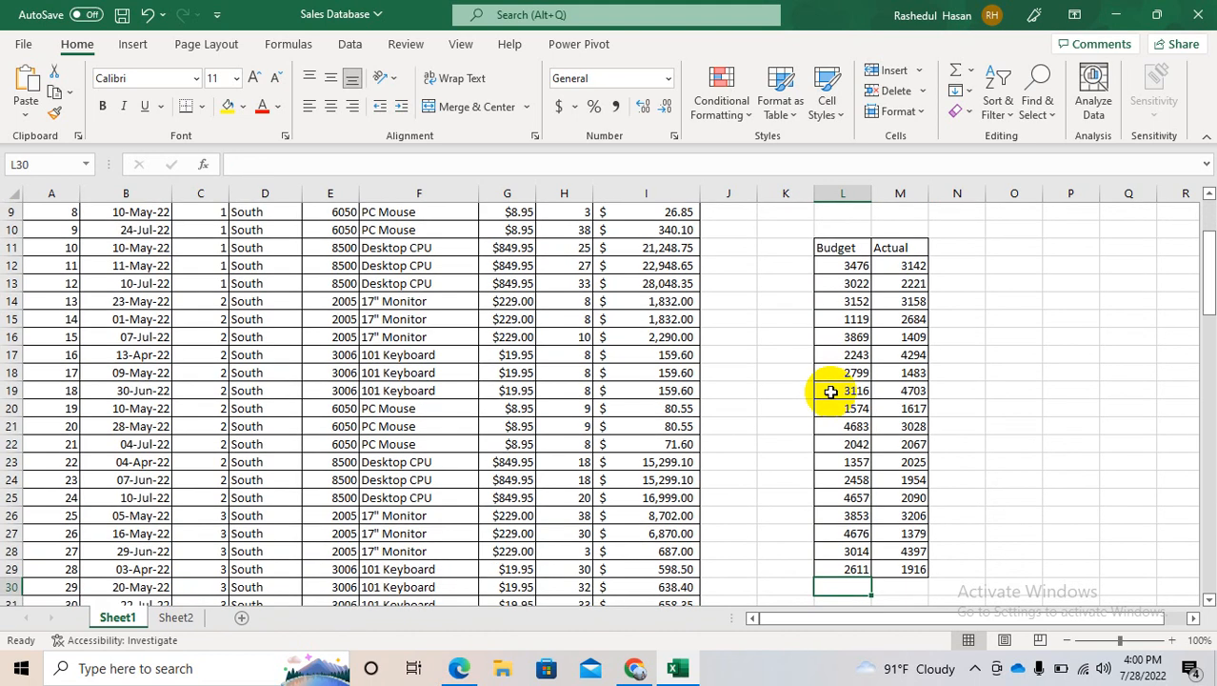
# Examine the values under Budget and under Actual by selecting each column's entries in turn
pyautogui.moveTo(849, 268); pyautogui.dragTo(845, 271)
pyautogui.hotkey('shift', 'Down')
pyautogui.hotkey('shift', 'Down')
pyautogui.hotkey('shift', 'Down')
pyautogui.hotkey('shift', 'Down')
pyautogui.hotkey('shift', 'Down')
pyautogui.hotkey('shift', 'Down')
pyautogui.hotkey('shift', 'Down')
pyautogui.hotkey('shift', 'Down')
pyautogui.hotkey('shift', 'Down')
pyautogui.hotkey('shift', 'Down')
pyautogui.hotkey('shift', 'Down')
pyautogui.hotkey('shift', 'Down')
pyautogui.hotkey('shift', 'Down')
pyautogui.hotkey('shift', 'Down')
pyautogui.hotkey('shift', 'Down')
pyautogui.hotkey('shift', 'Down')
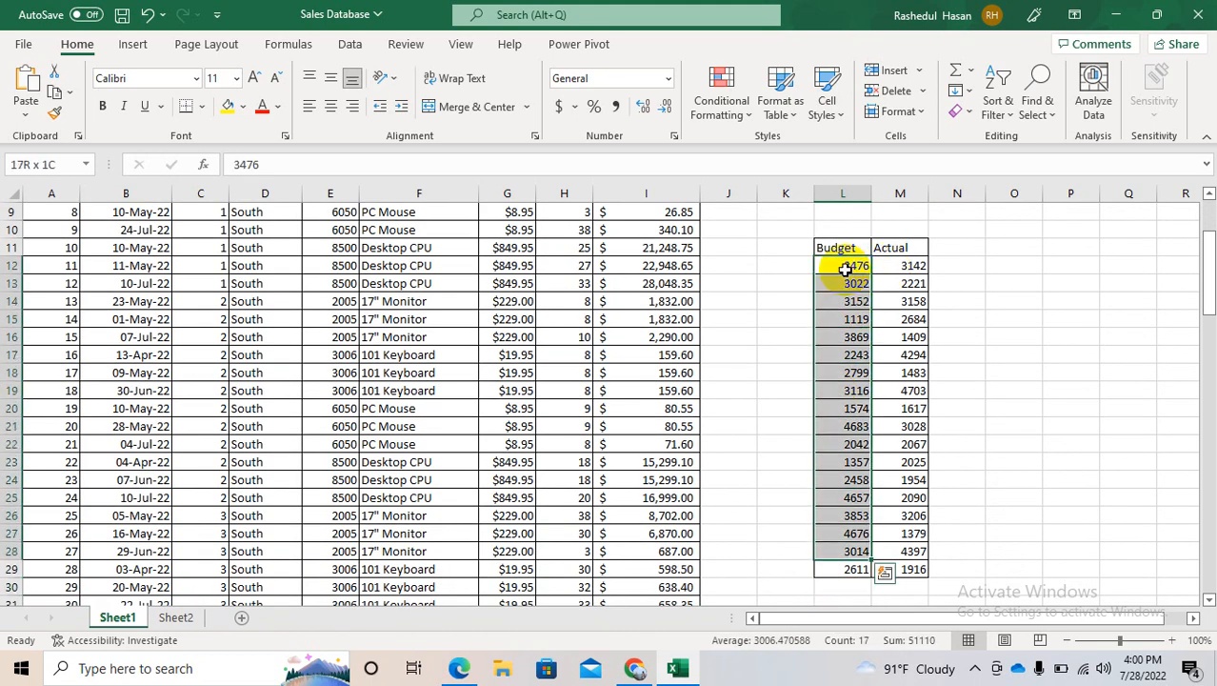
pyautogui.press('Right')
pyautogui.hotkey('shift', 'Down')
pyautogui.hotkey('shift', 'Down')
pyautogui.hotkey('shift', 'Down')
pyautogui.hotkey('shift', 'Down')
pyautogui.hotkey('shift', 'Down')
pyautogui.hotkey('shift', 'Down')
pyautogui.hotkey('shift', 'Down')
pyautogui.hotkey('shift', 'Down')
pyautogui.hotkey('shift', 'Down')
pyautogui.hotkey('shift', 'Down')
pyautogui.hotkey('shift', 'Down')
pyautogui.hotkey('shift', 'Down')
pyautogui.hotkey('shift', 'Down')
pyautogui.hotkey('shift', 'Down')
pyautogui.hotkey('shift', 'Down')
pyautogui.hotkey('shift', 'Down')
pyautogui.hotkey('shift', 'Down')
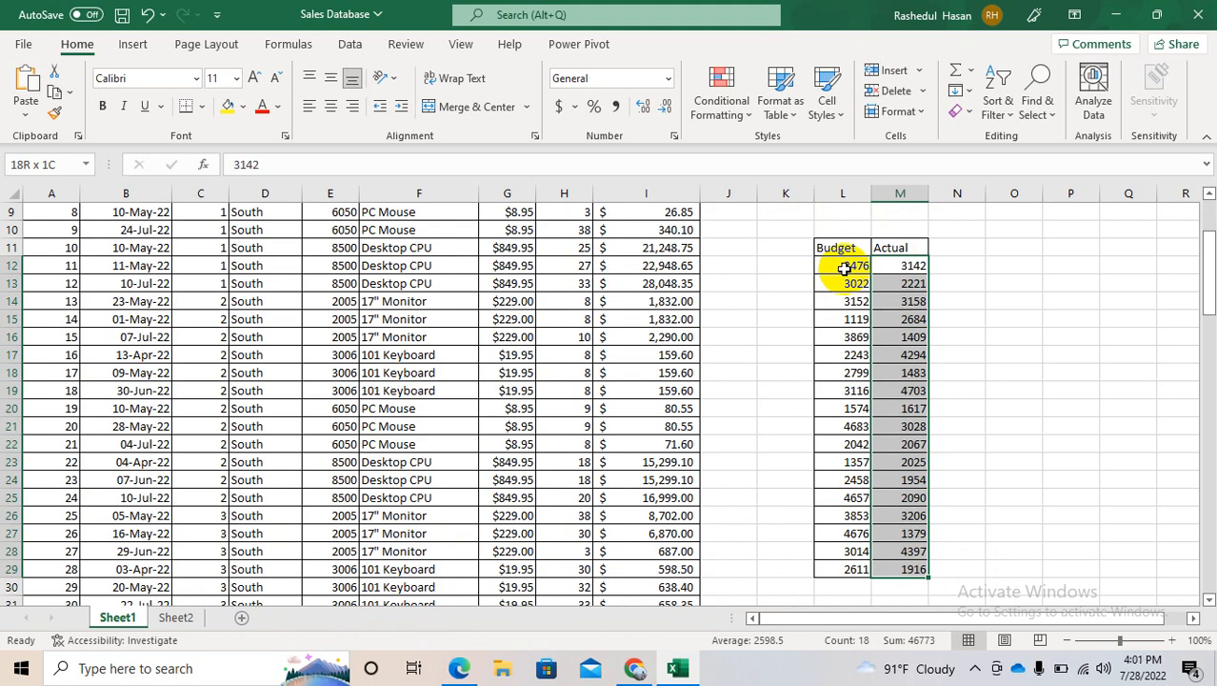
# Start a new conditional formatting rule for the Actual values M12:M29 that uses a formula to determine which cells to format
pyautogui.click(957, 265)
pyautogui.click(892, 268)
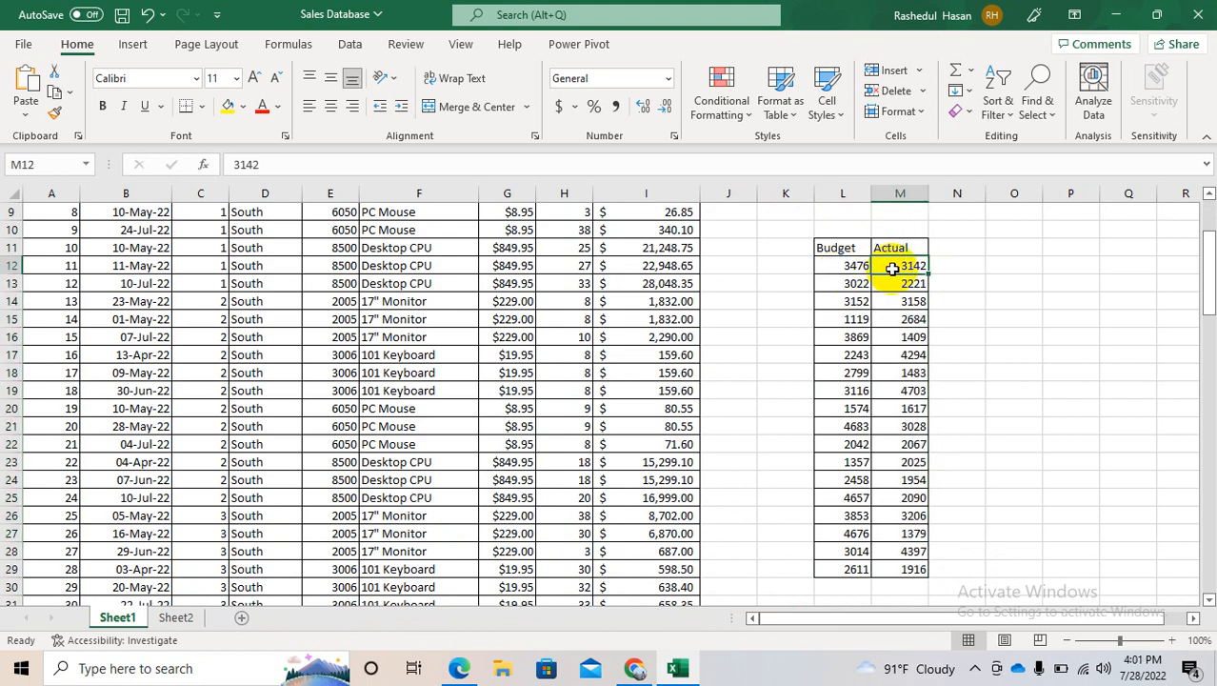
pyautogui.hotkey('ctrl', 'shift', 'Down')
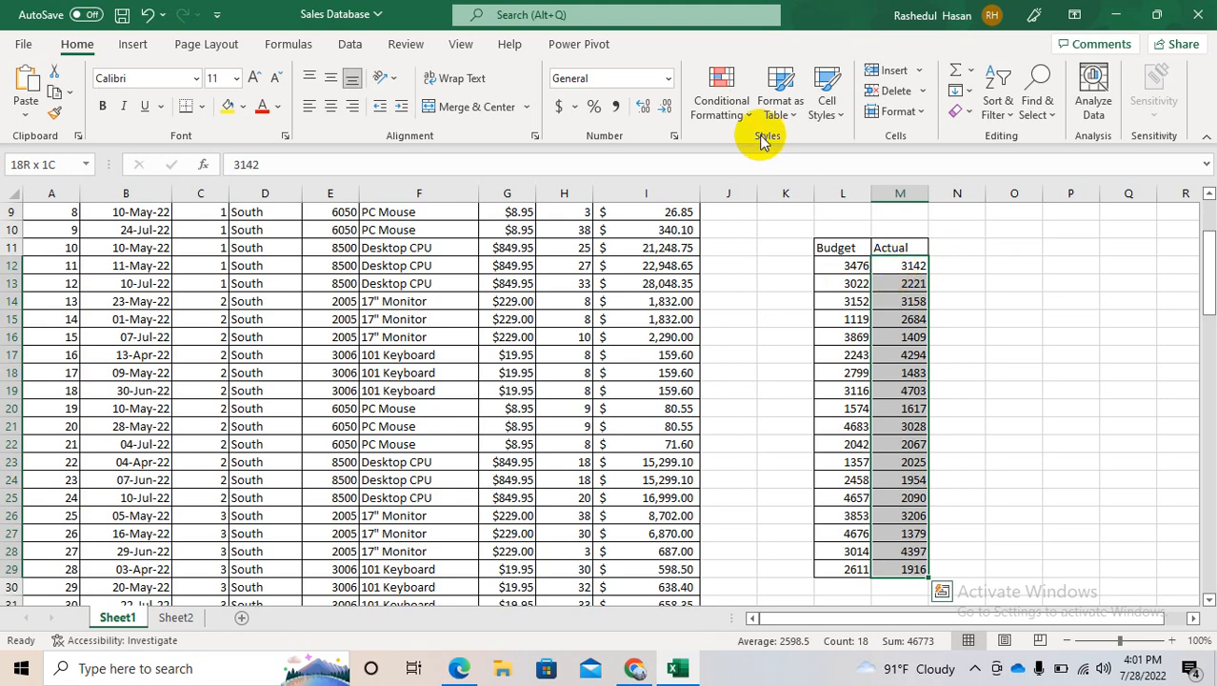
pyautogui.click(733, 106)
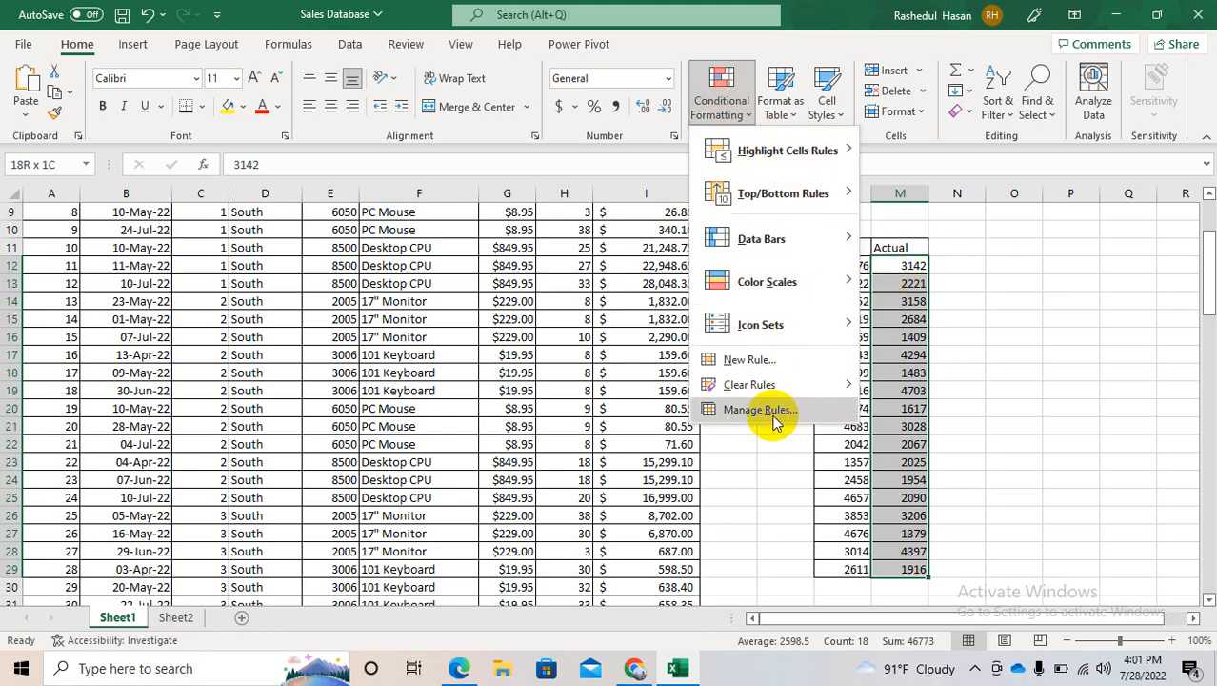
pyautogui.click(753, 361)
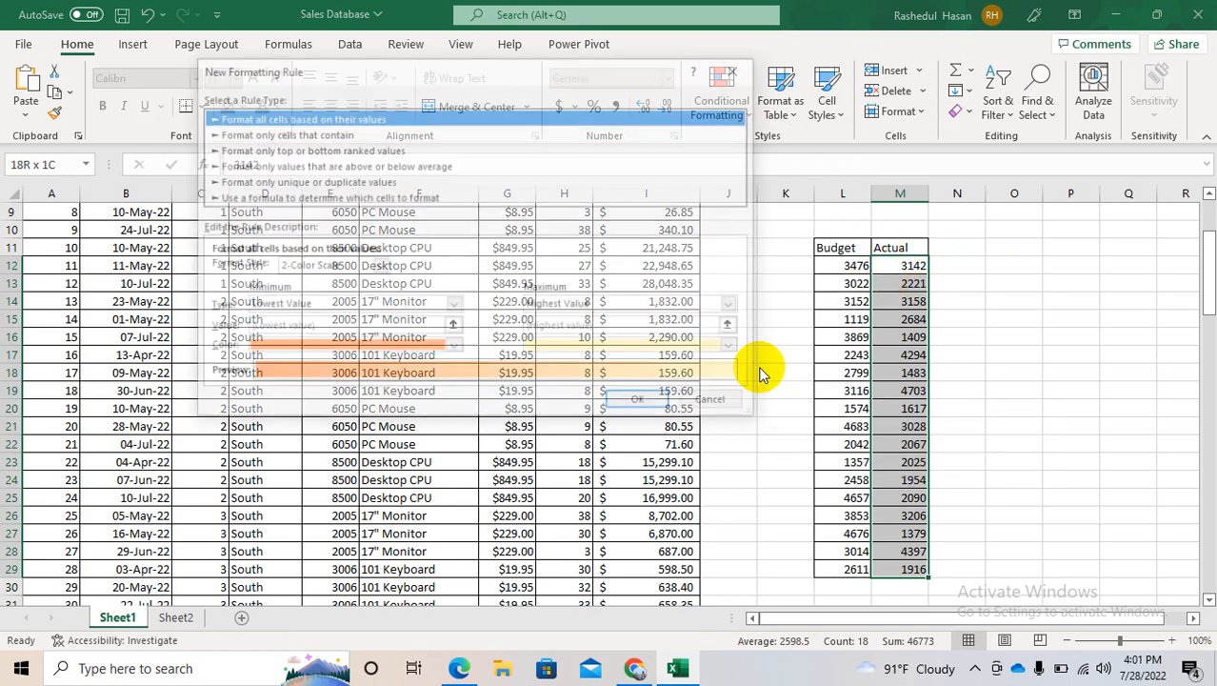
pyautogui.click(301, 198)
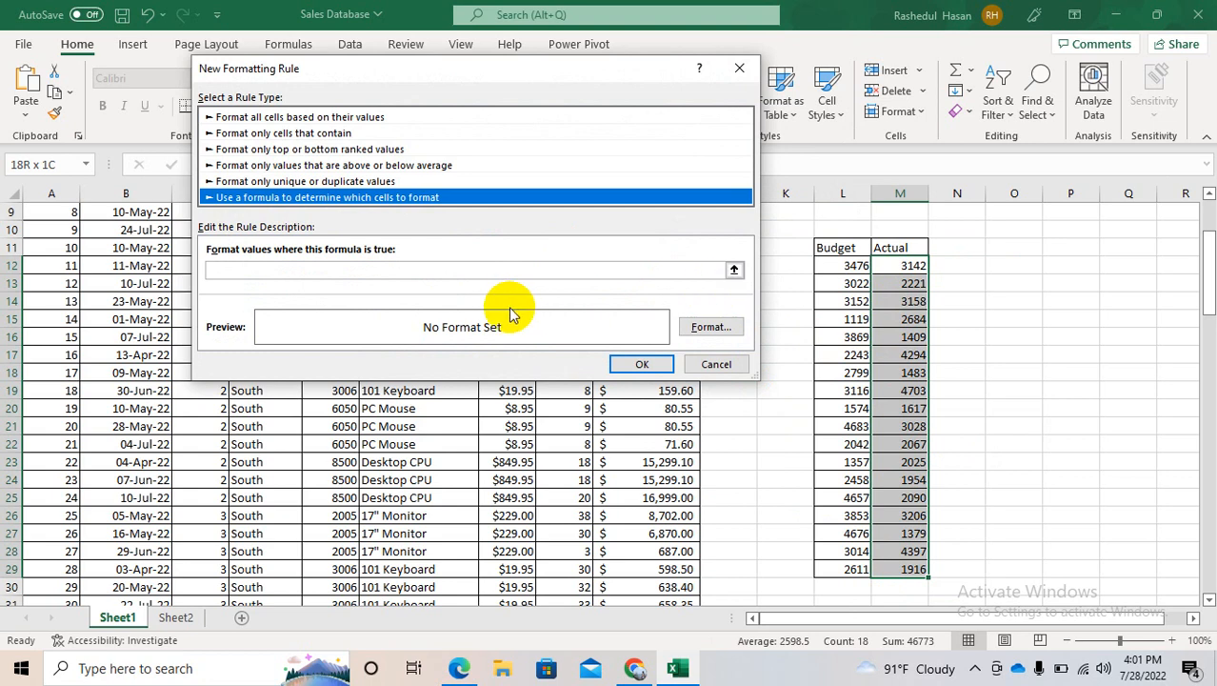
# Enter the rule formula =M12>L12 with both the Actual and Budget cell references fully relative
pyautogui.click(450, 270)
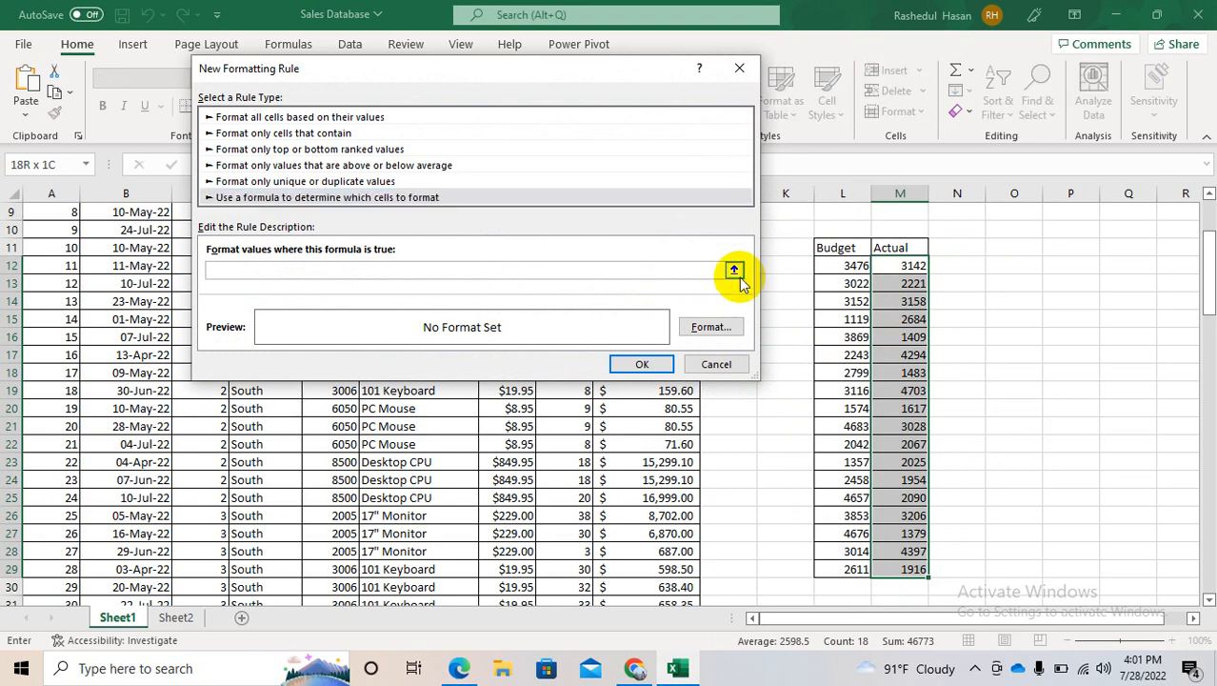
pyautogui.click(900, 272)
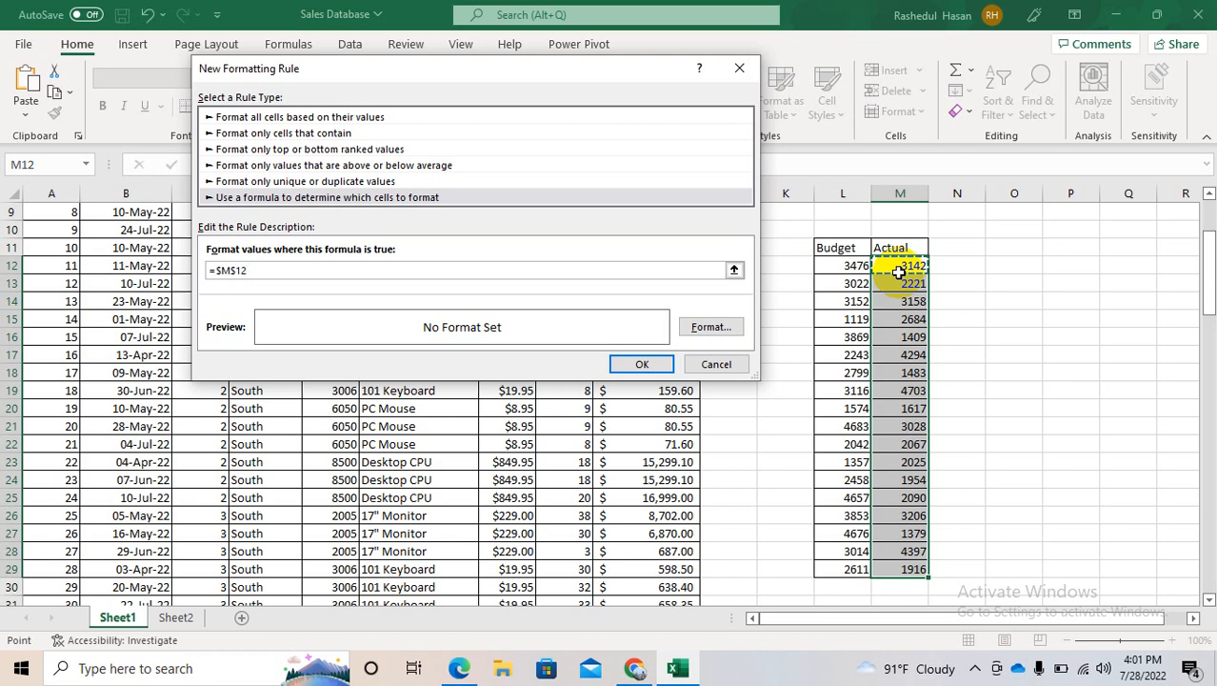
pyautogui.press('F4')
pyautogui.press('F4')
pyautogui.press('F4')
pyautogui.write('>')
pyautogui.click(850, 270)
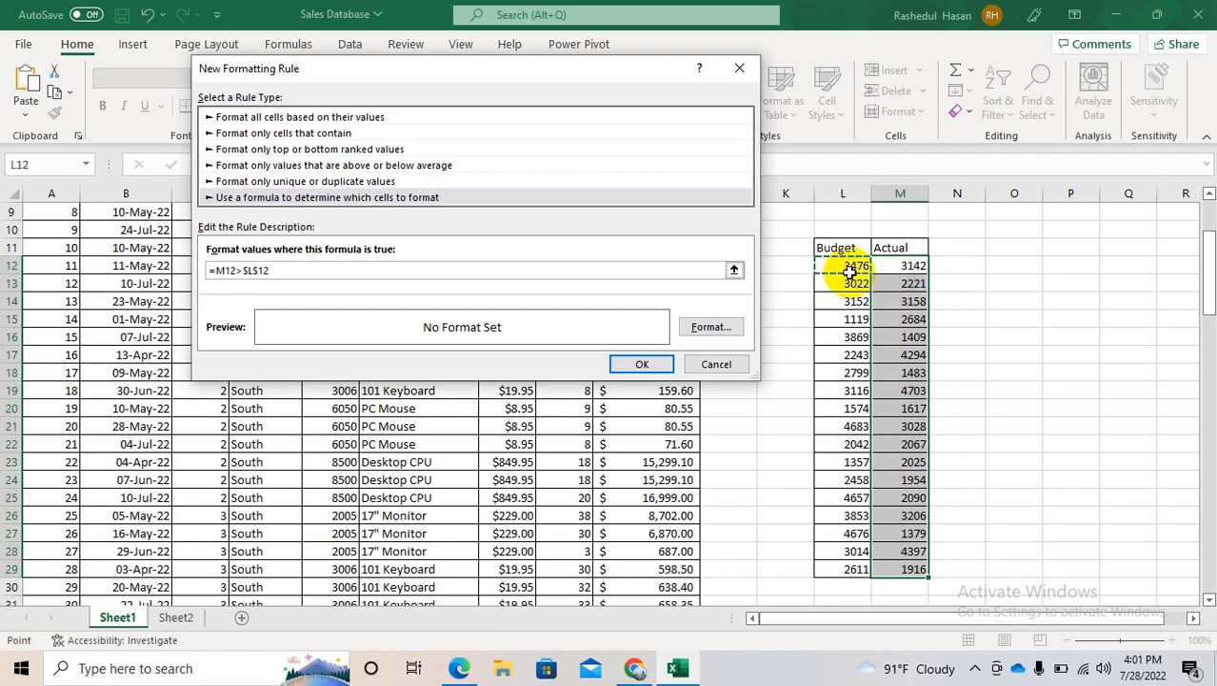
pyautogui.press('F4')
pyautogui.press('F4')
pyautogui.press('F4')
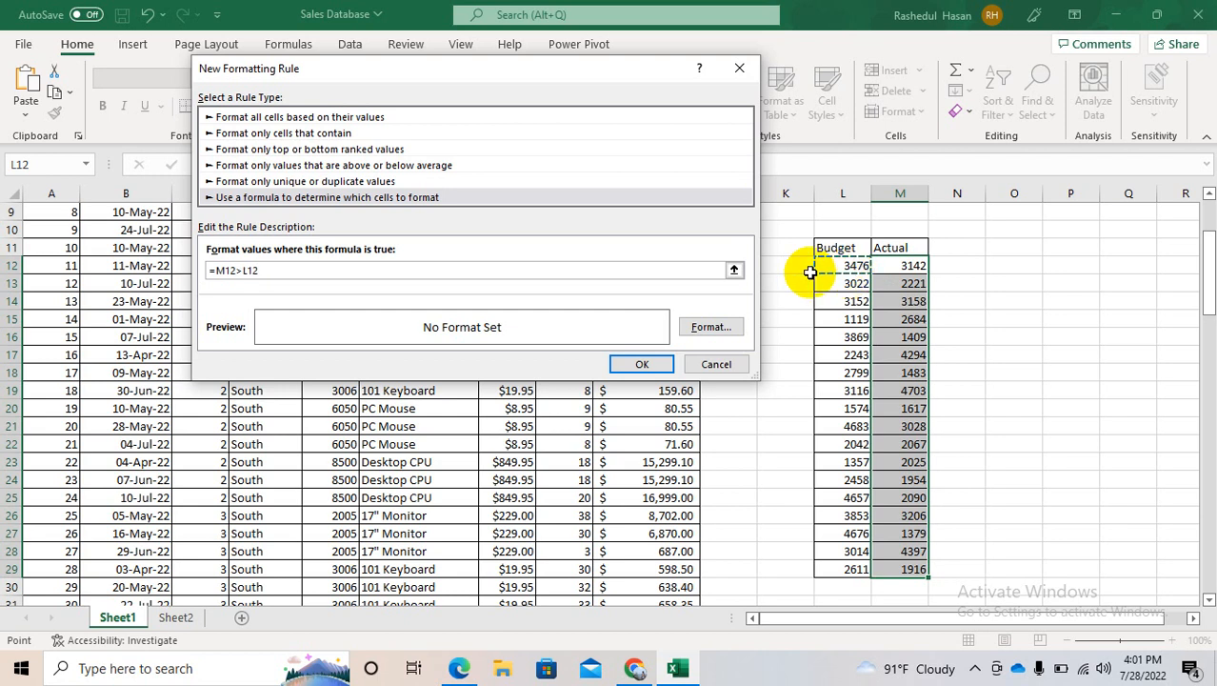
# Give the rule a green background fill and apply it to the Actual column
pyautogui.click(712, 329)
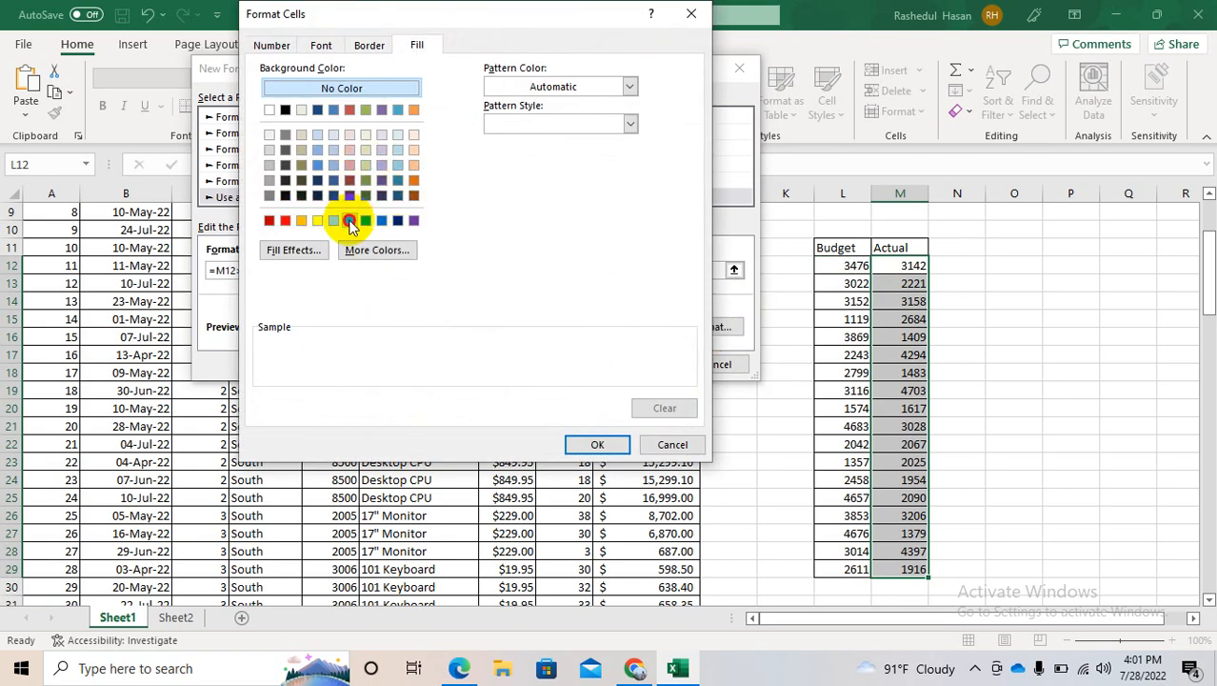
pyautogui.click(350, 220)
pyautogui.click(570, 445)
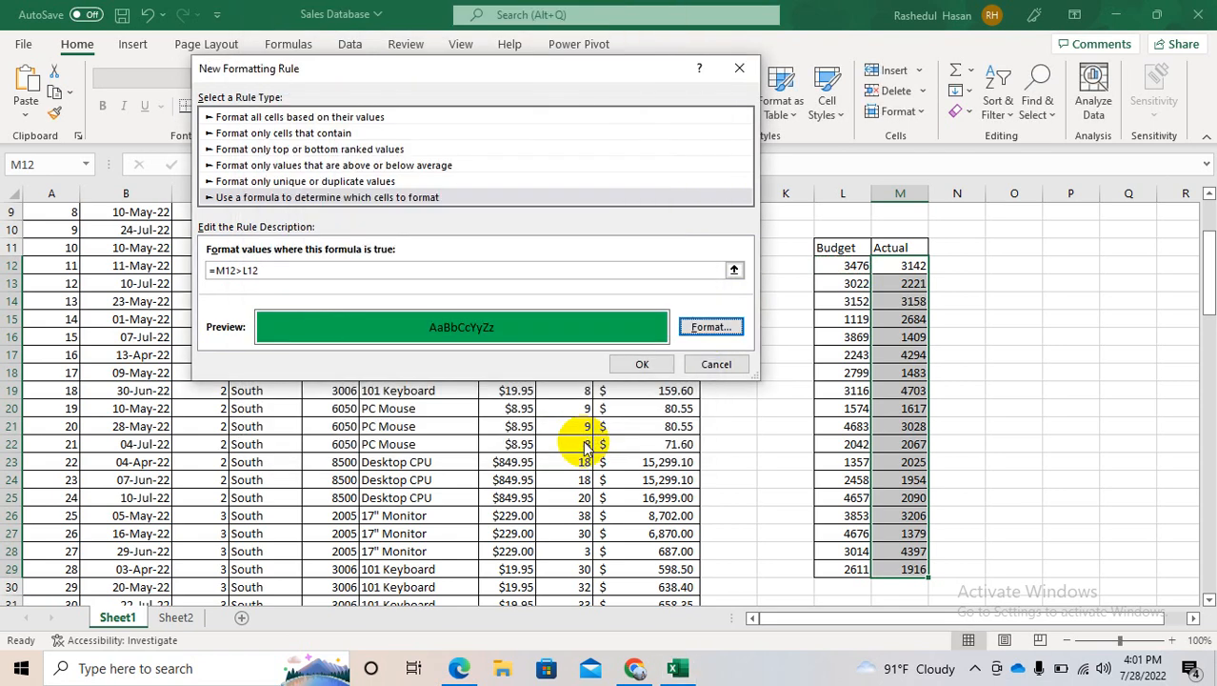
pyautogui.click(630, 363)
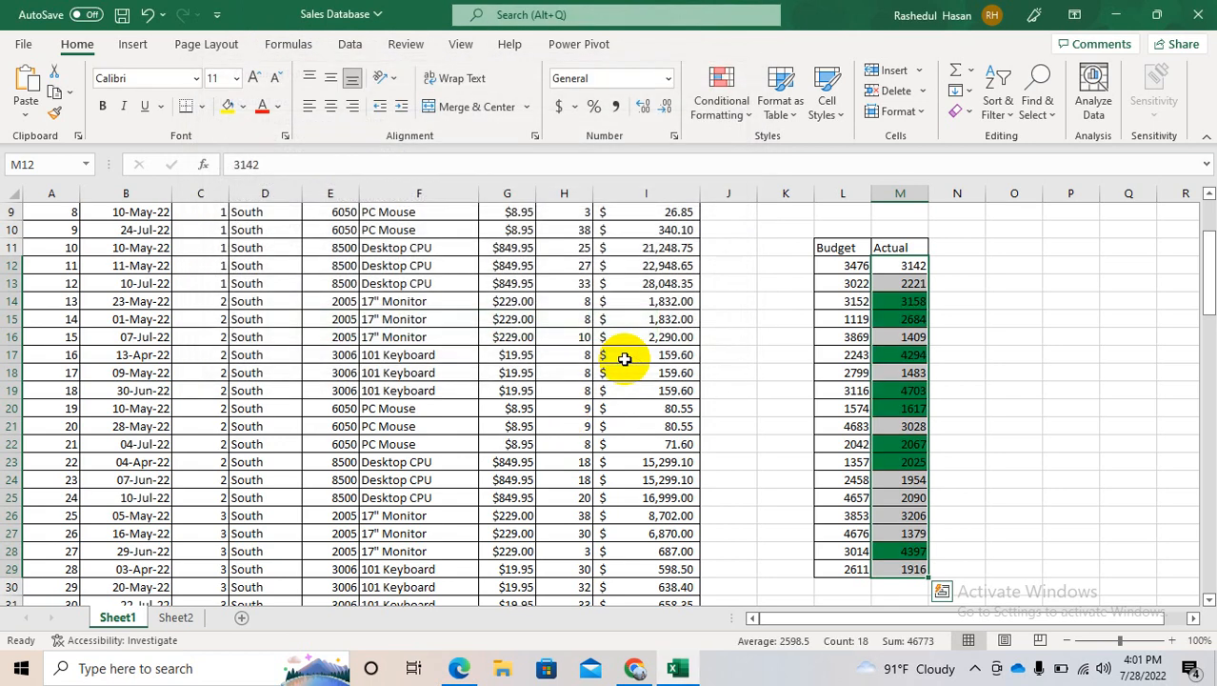
pyautogui.click(1009, 369)
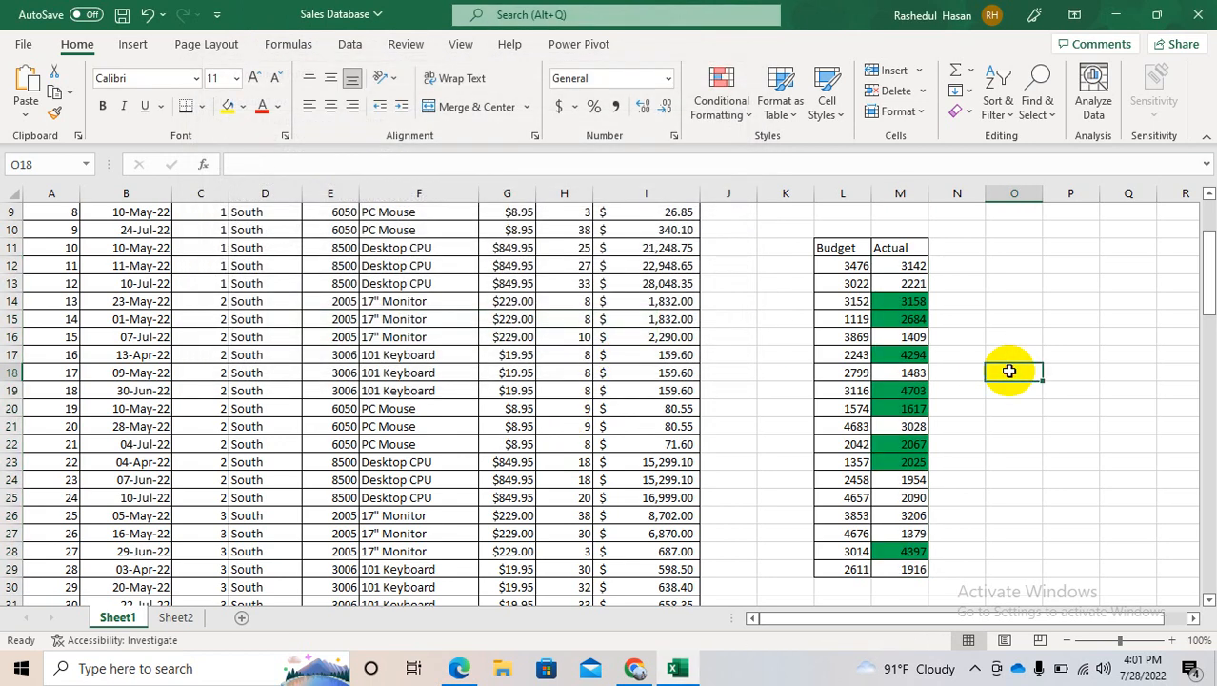
# Compare the green-highlighted Actual values in rows 14, 15 and 17 with the Budget values beside them
pyautogui.click(896, 305)
pyautogui.click(1007, 333)
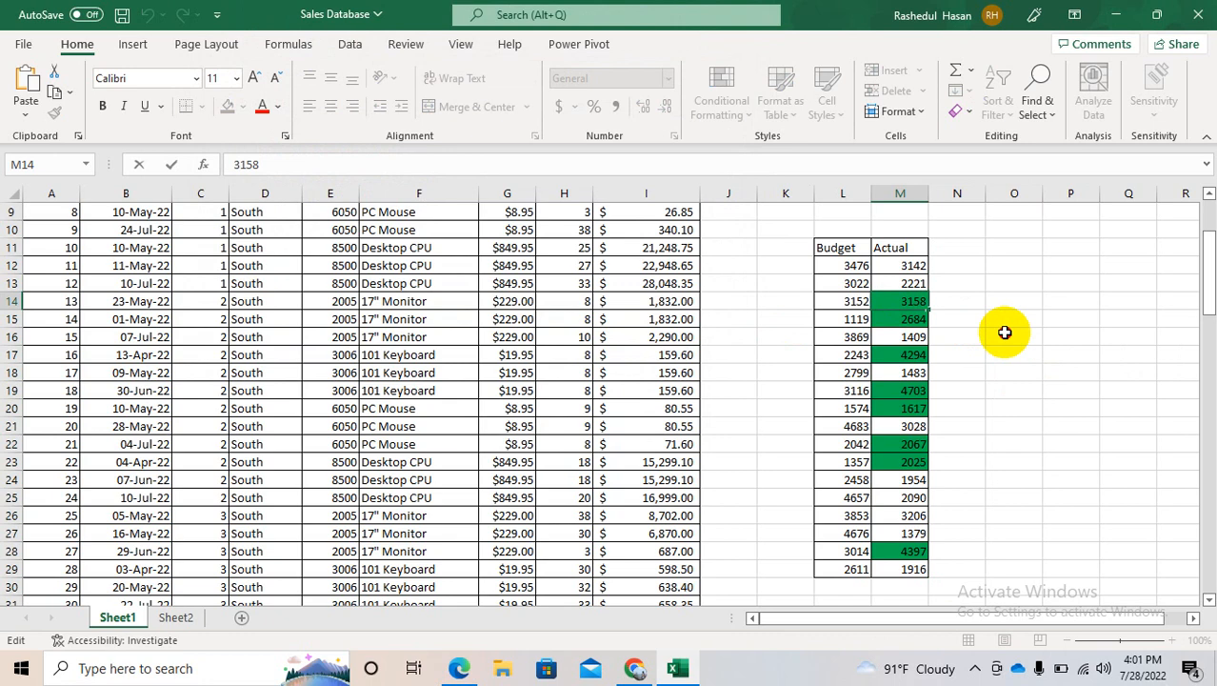
pyautogui.click(888, 300)
pyautogui.click(862, 301)
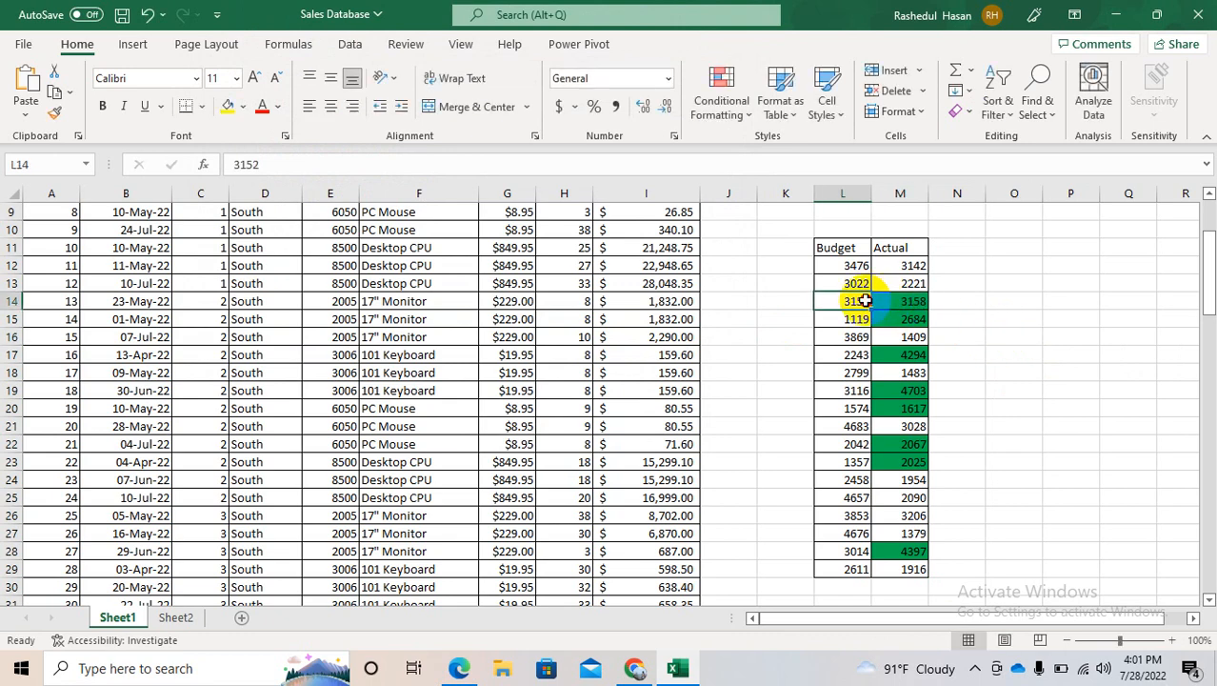
pyautogui.click(895, 305)
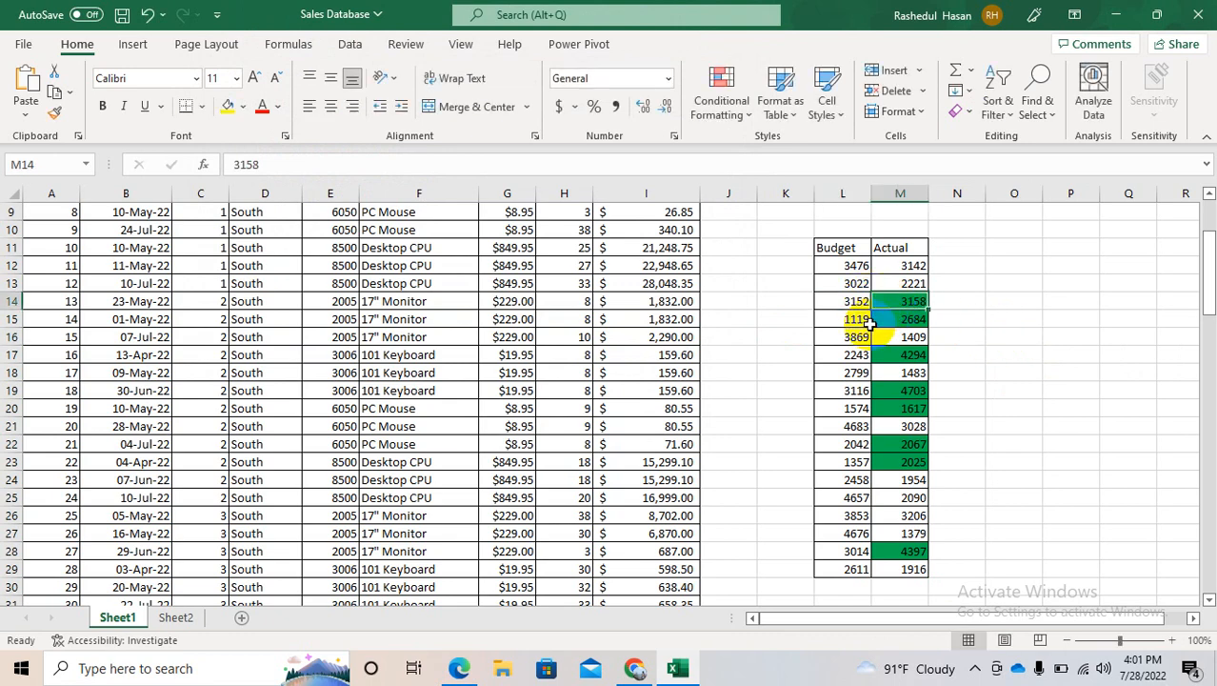
pyautogui.click(905, 320)
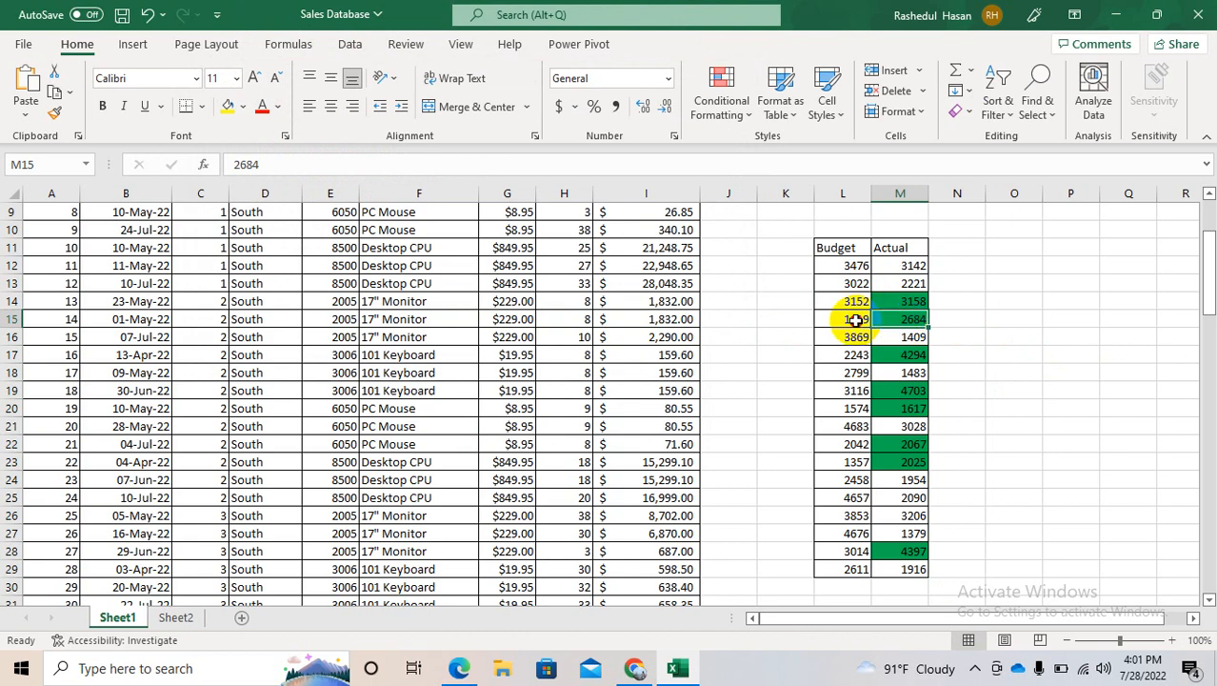
pyautogui.click(855, 320)
pyautogui.click(912, 317)
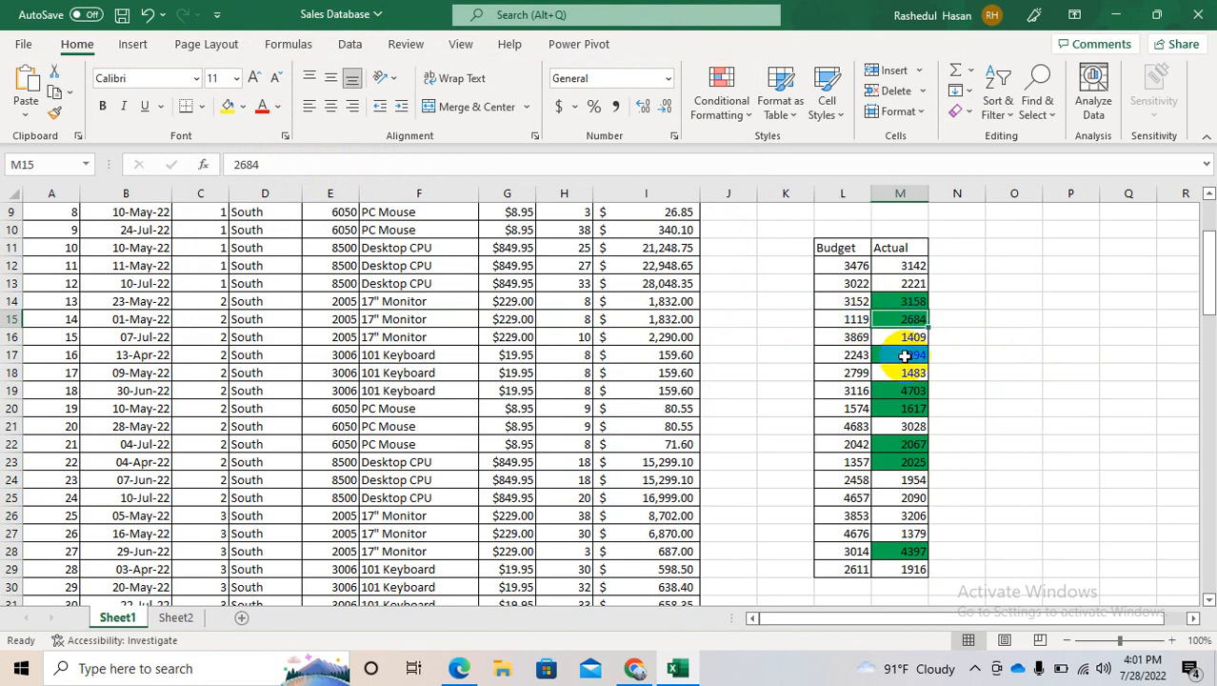
pyautogui.click(904, 355)
pyautogui.click(857, 357)
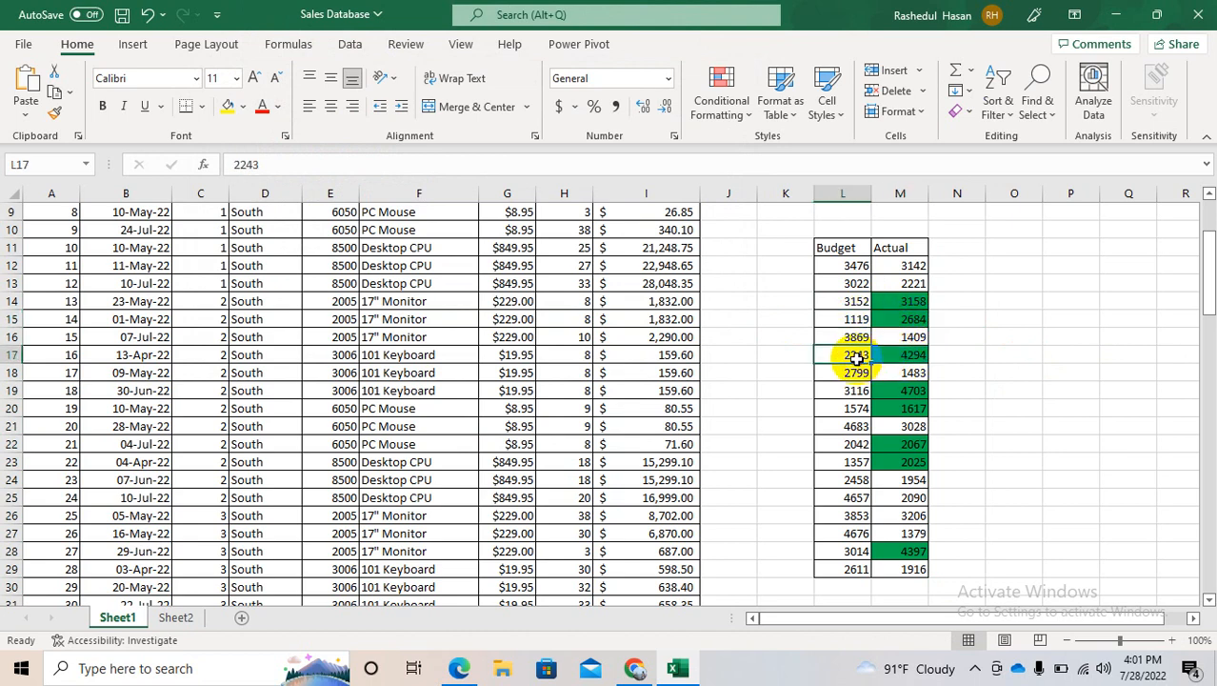
pyautogui.click(974, 670)
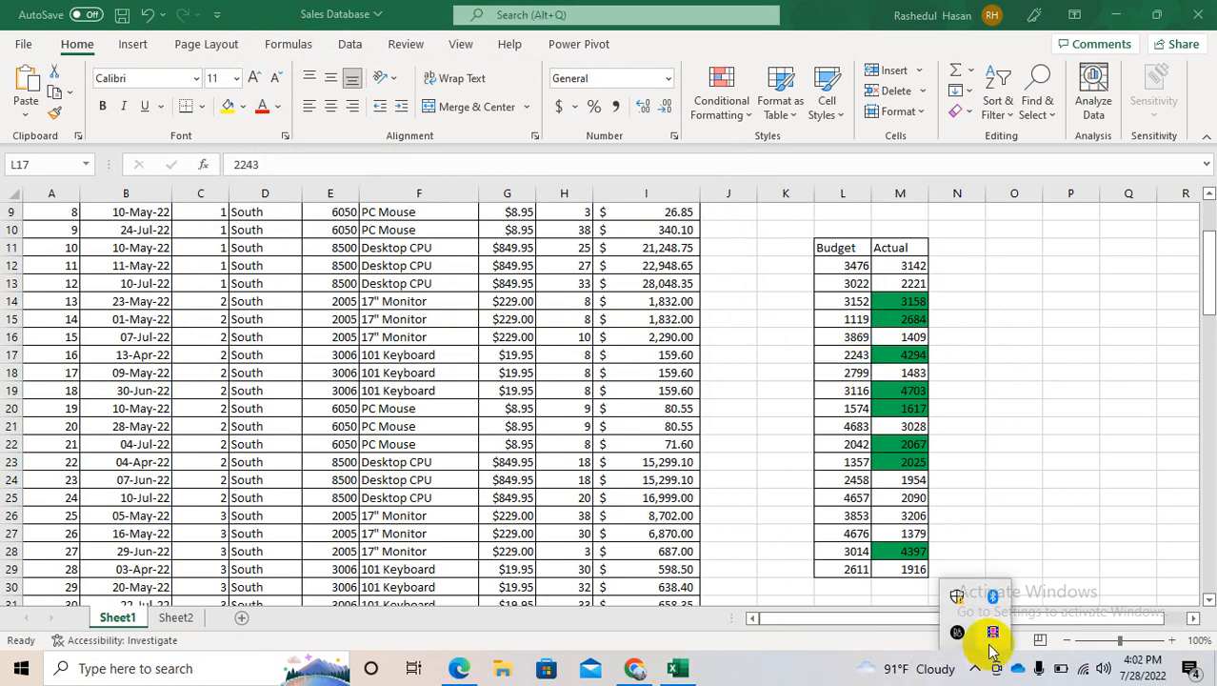